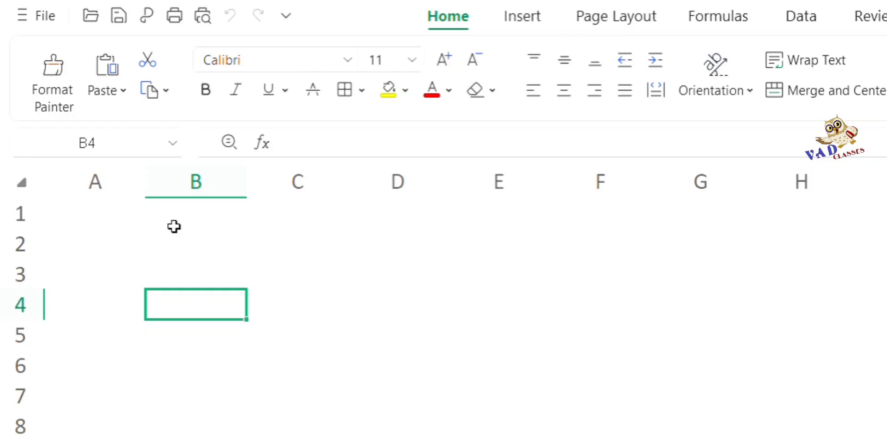
Step: Demonstrate selecting column A, row 1 and the cell ranges A1:E1 and A2:A8
click(105, 175)
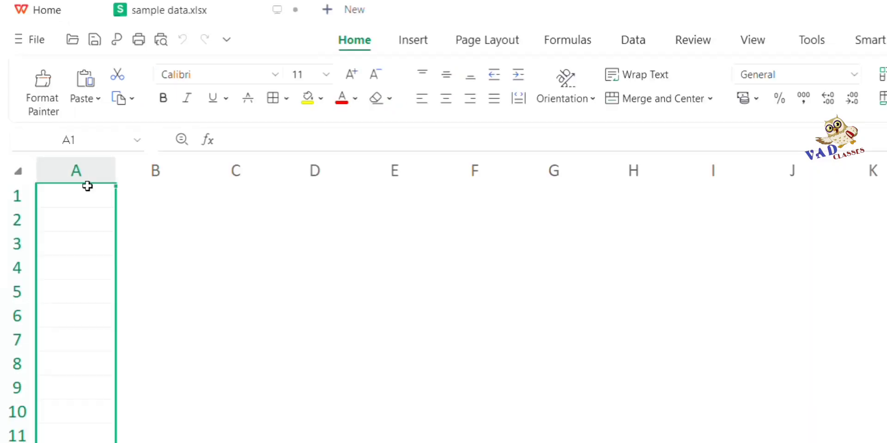
click(7, 196)
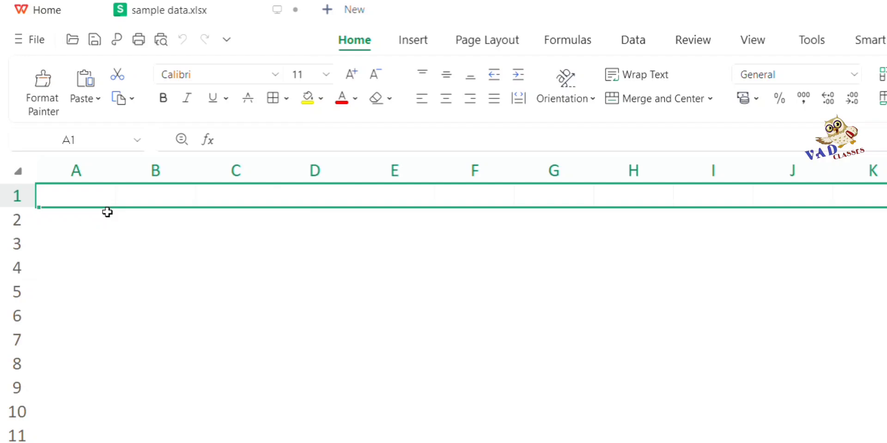
drag(97, 190, 390, 200)
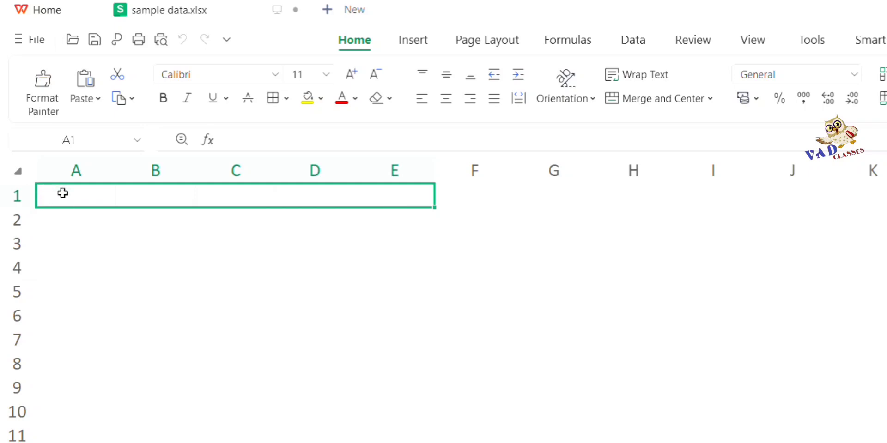
click(51, 218)
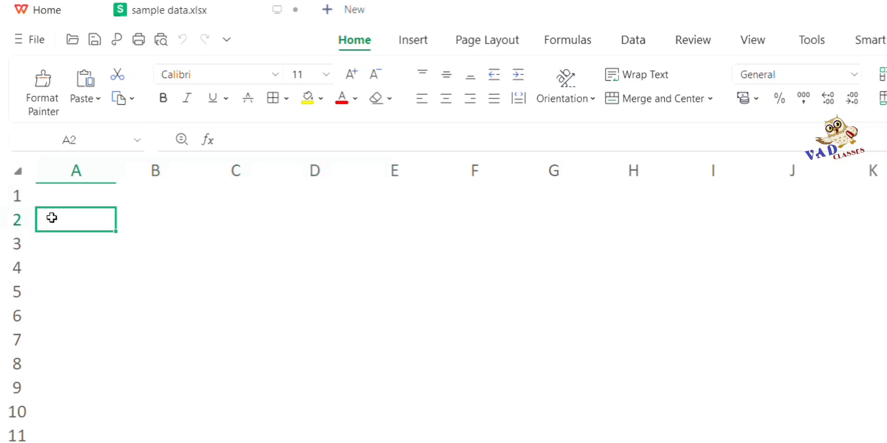
drag(64, 220, 59, 364)
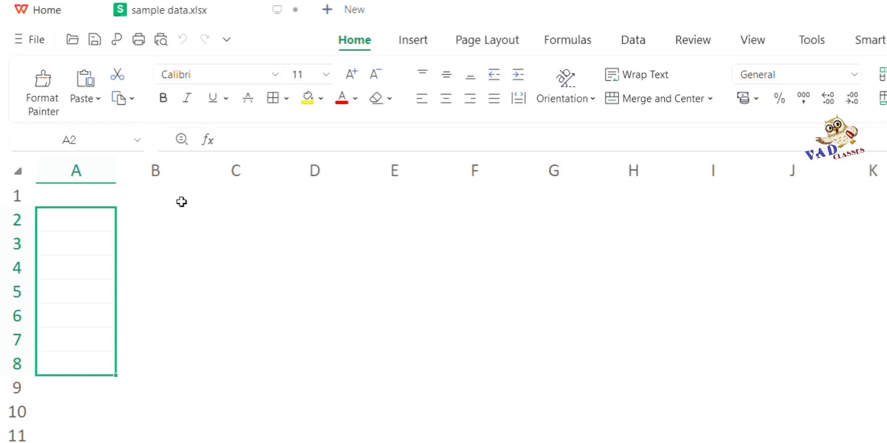
click(155, 291)
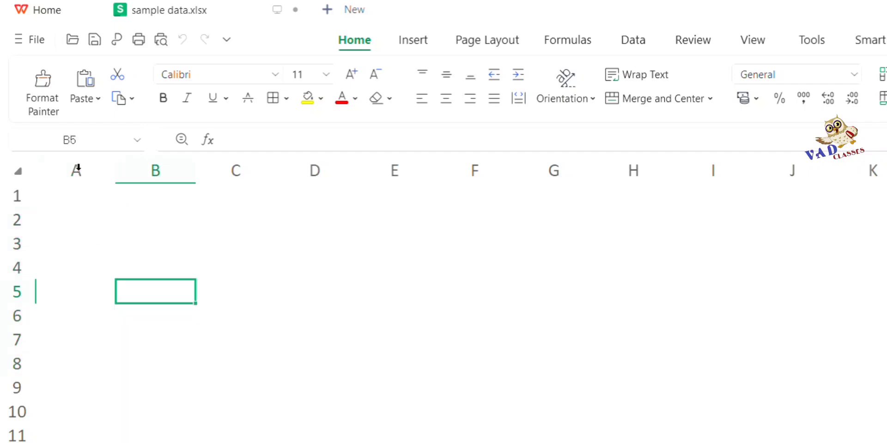
click(89, 163)
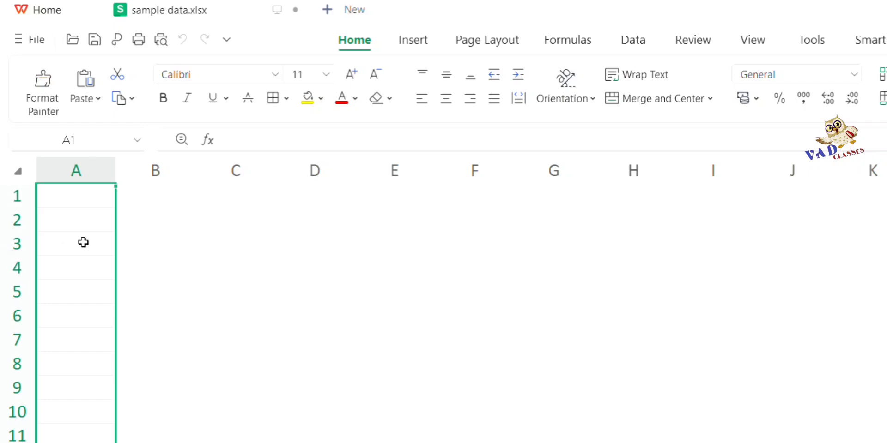
click(84, 196)
click(142, 241)
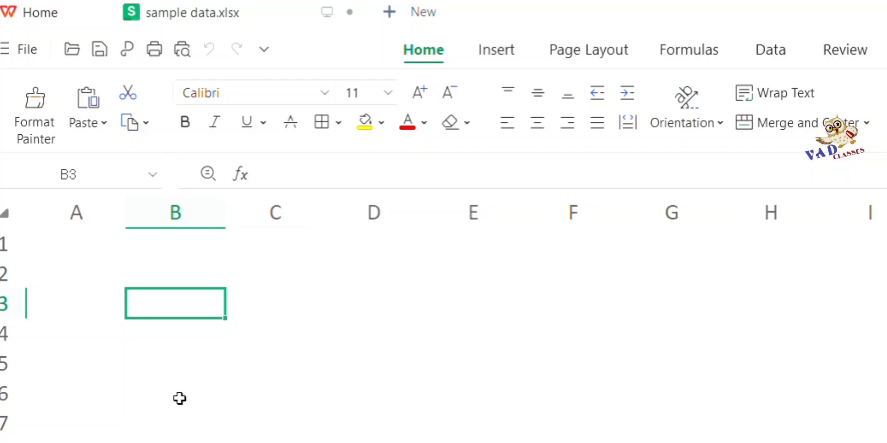
Step: Demonstrate selecting single cells A1 and C5 and a block of cells from A1 across to column F
click(87, 237)
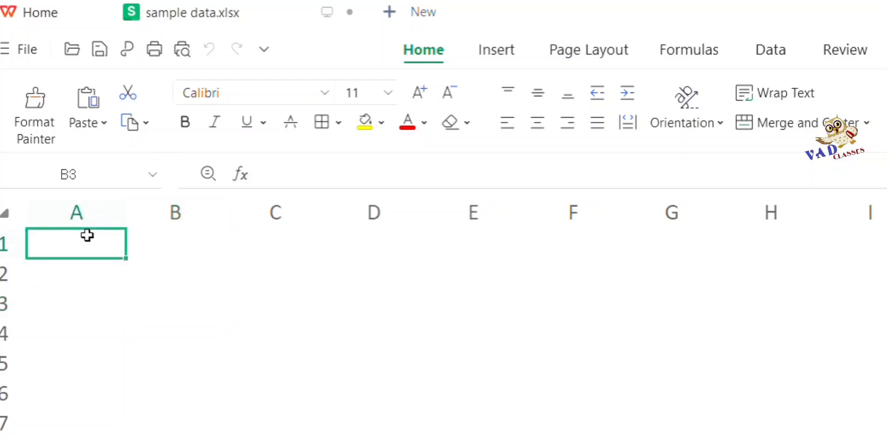
click(239, 359)
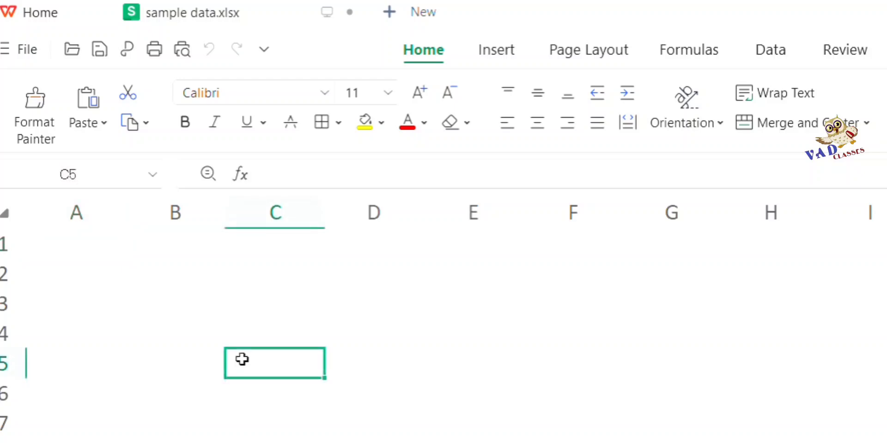
click(78, 244)
drag(78, 245, 573, 441)
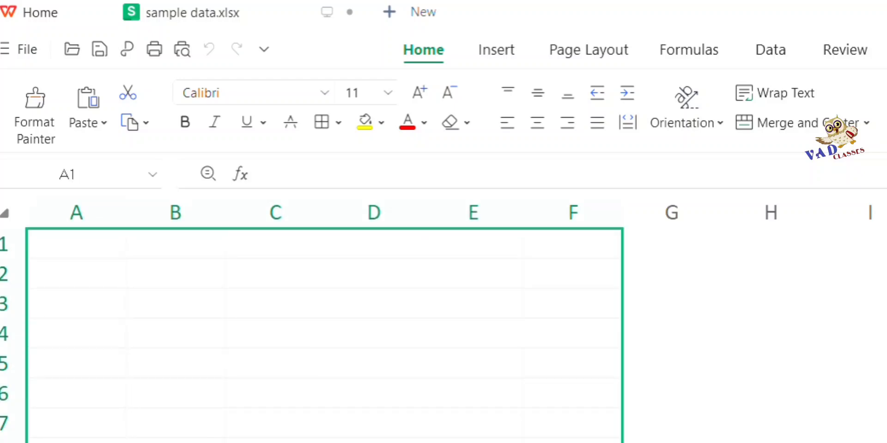
Step: Enter the sample text "gjksafhkasghkashg" in cell A3 and select that cell
click(73, 293)
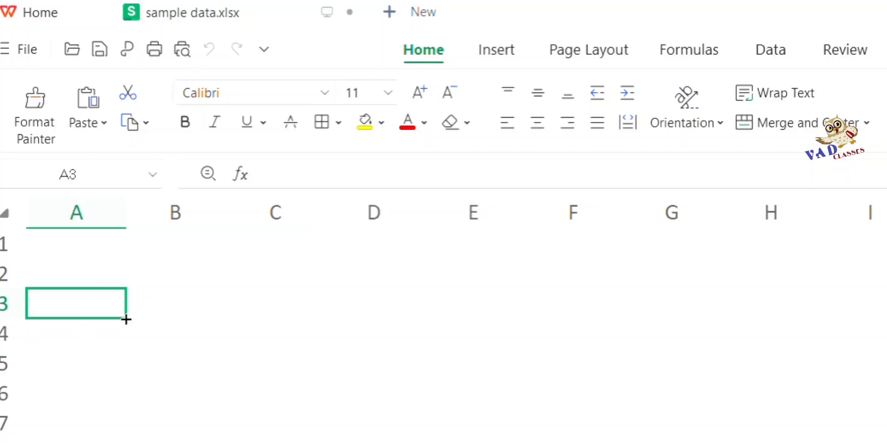
text(gjksafhkasghkashg)
click(175, 370)
click(69, 305)
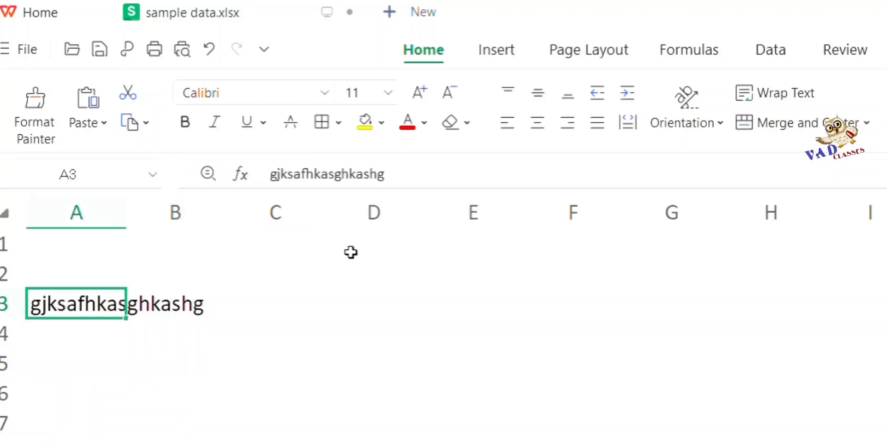
Step: Format cell A3 with bold red text and a light yellow fill, without underline
click(406, 125)
click(185, 122)
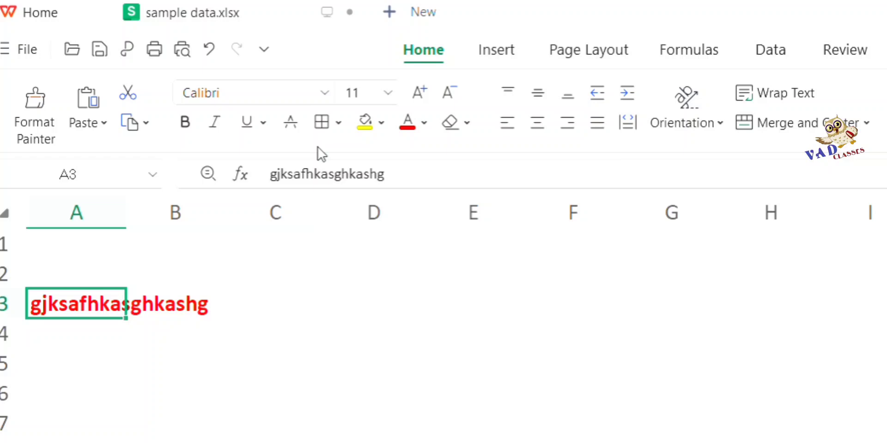
click(245, 123)
click(246, 124)
click(382, 123)
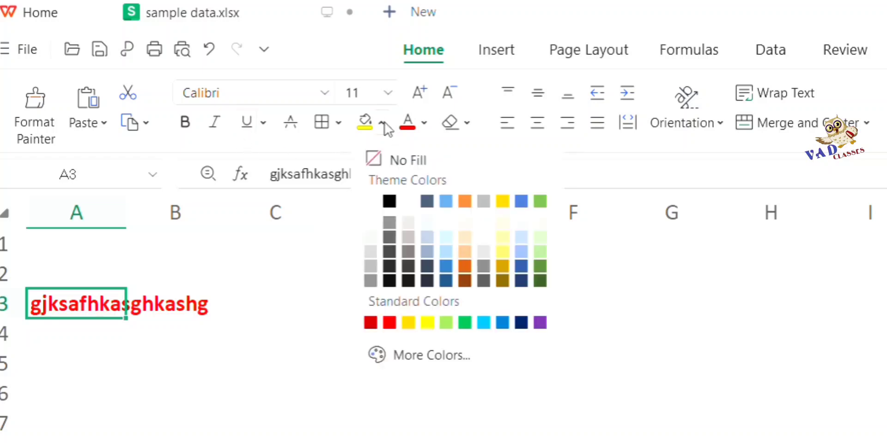
click(502, 234)
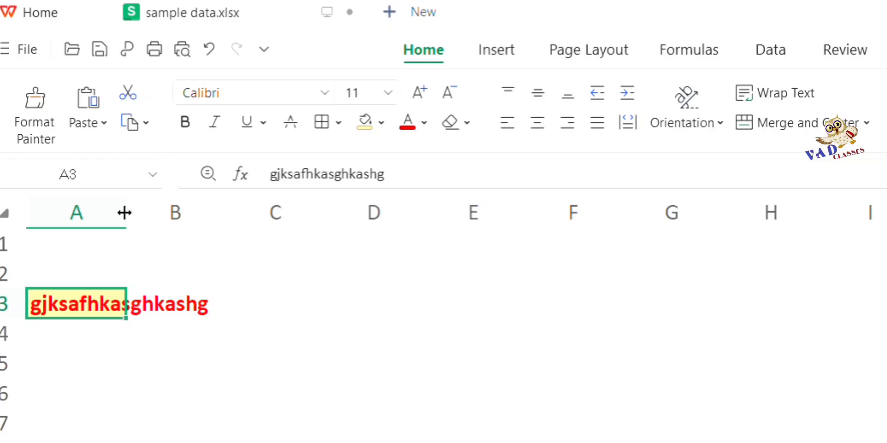
Step: Widen column A beyond the text in A3 and increase the height of row 3
drag(124, 212, 282, 214)
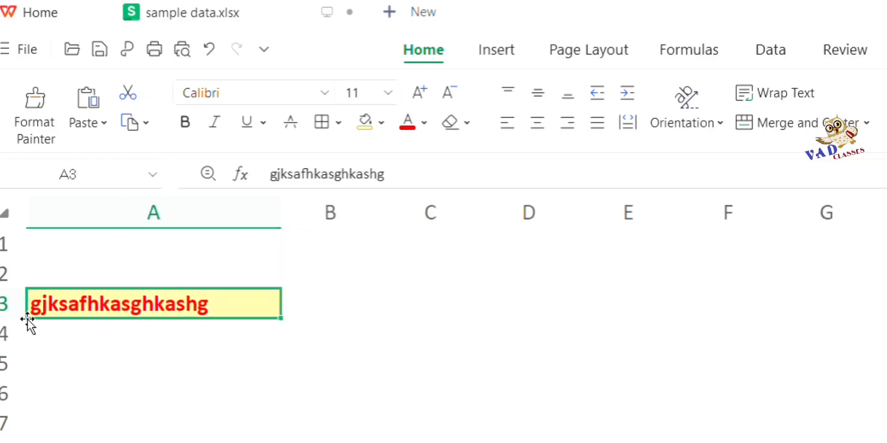
drag(28, 319, 28, 344)
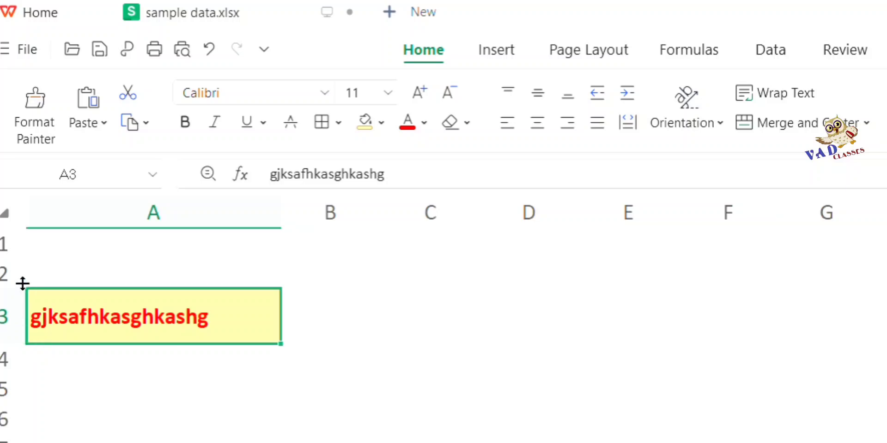
Step: Try the top, bottom, left and right alignments on cell A3, ending with its text centred horizontally and vertically
click(544, 122)
click(506, 89)
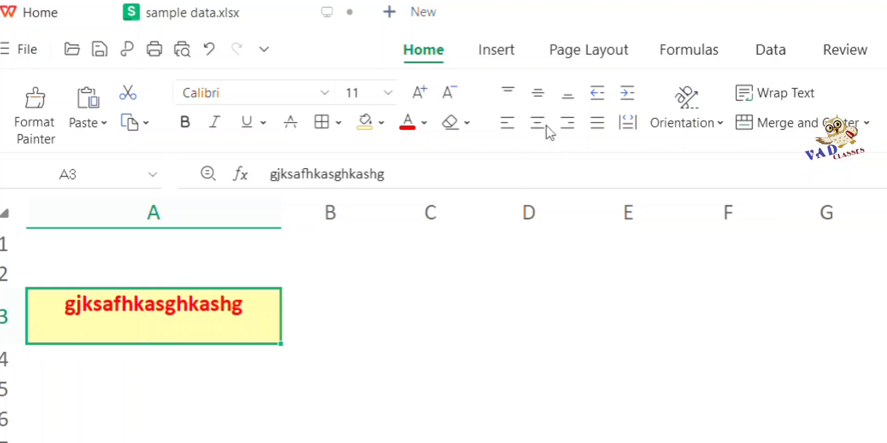
click(568, 97)
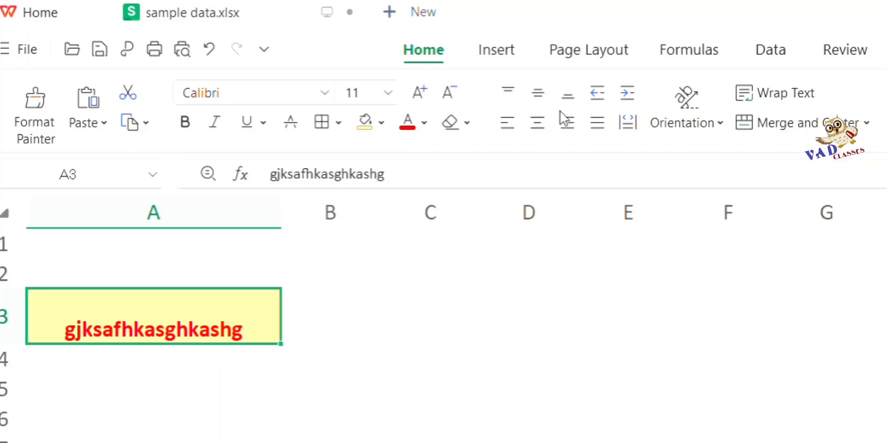
click(507, 122)
click(567, 123)
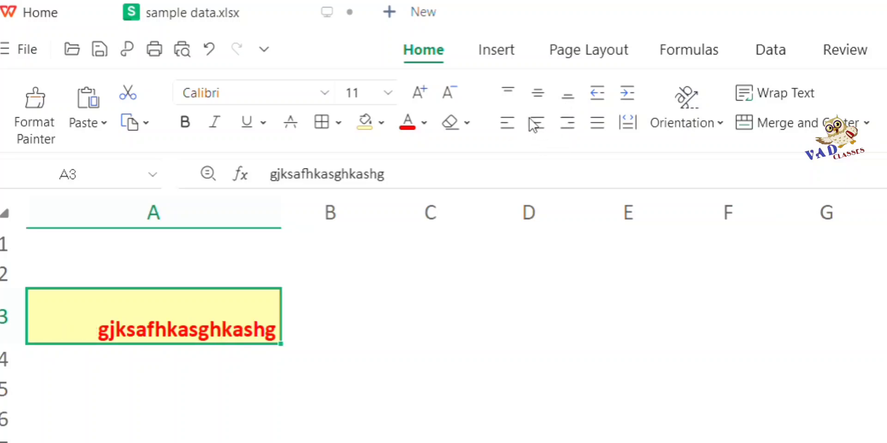
click(536, 94)
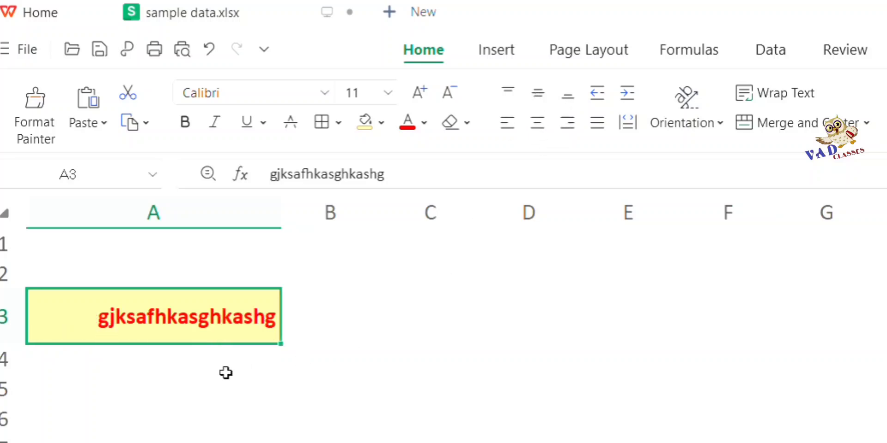
click(537, 123)
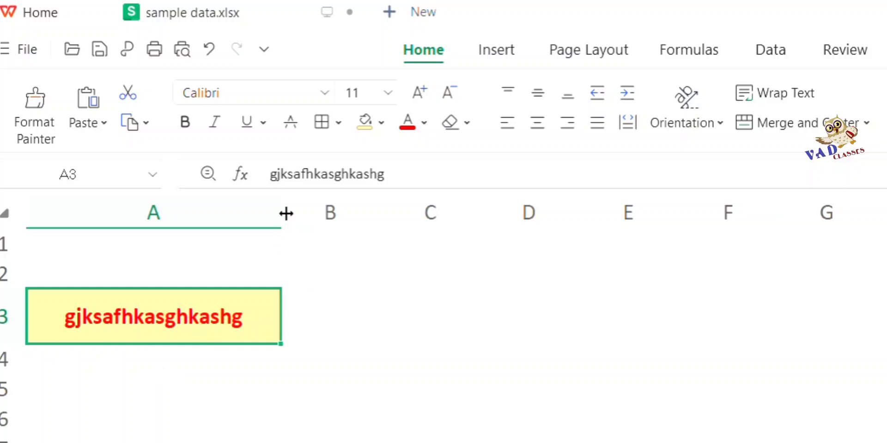
Step: Narrow column A and apply all borders to the block of cells from A1 across to column G
drag(280, 223, 164, 234)
click(85, 250)
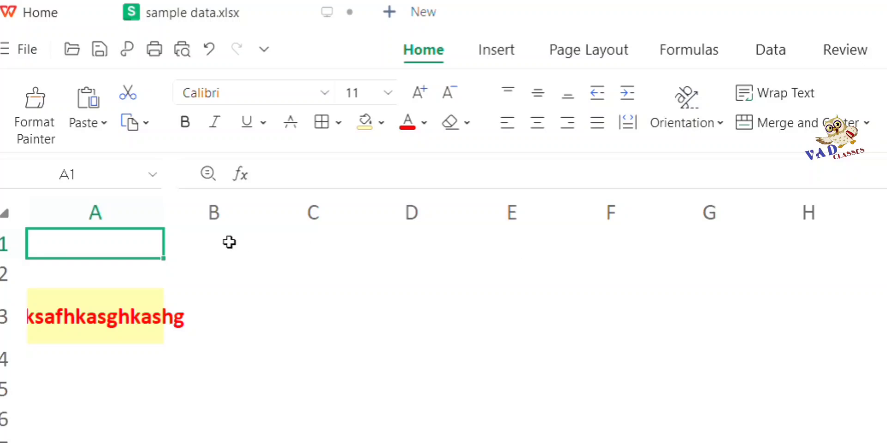
drag(127, 248, 707, 442)
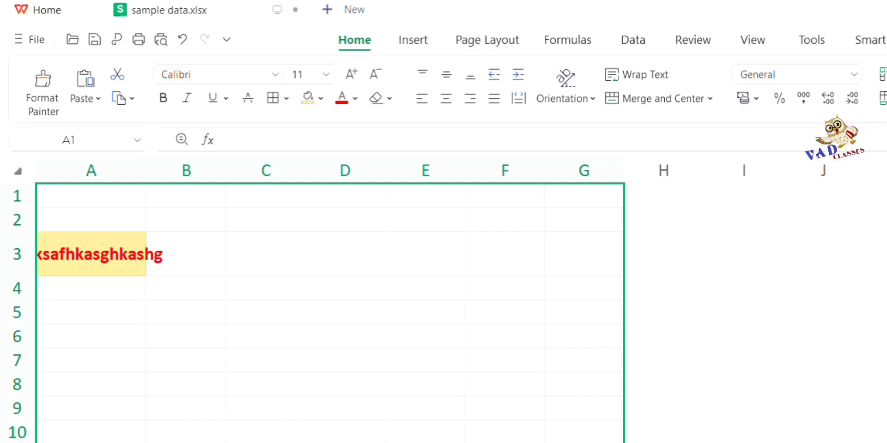
click(272, 98)
click(349, 388)
click(203, 284)
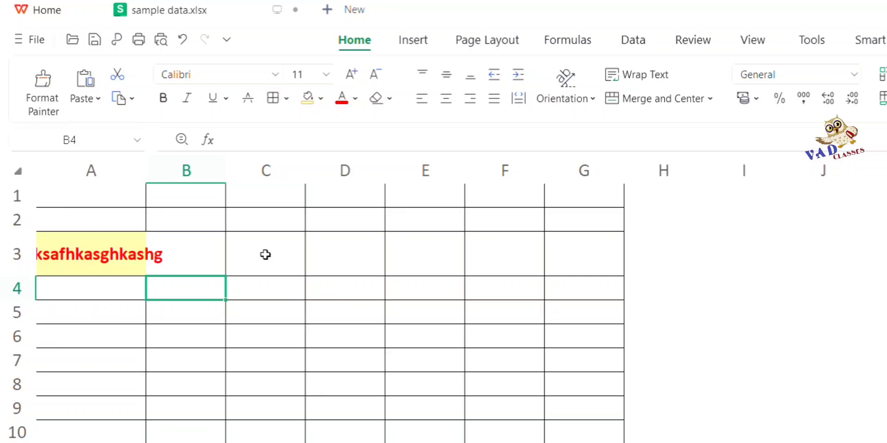
scroll(451, 325, down, 3)
scroll(836, 346, up, 3)
click(321, 381)
Step: Fill A5 through D5 with "hgskjdhgakjdghadslk", "kjhkjhklj", "aaaaaaaaaaaa" and "bbbbbbbbbbbbbb"
click(86, 307)
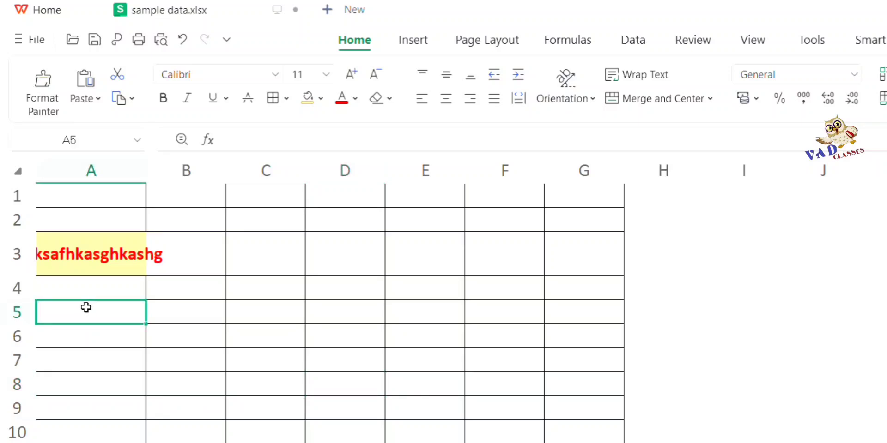
text(hgskjdhgakjdghadslk)
key(Tab)
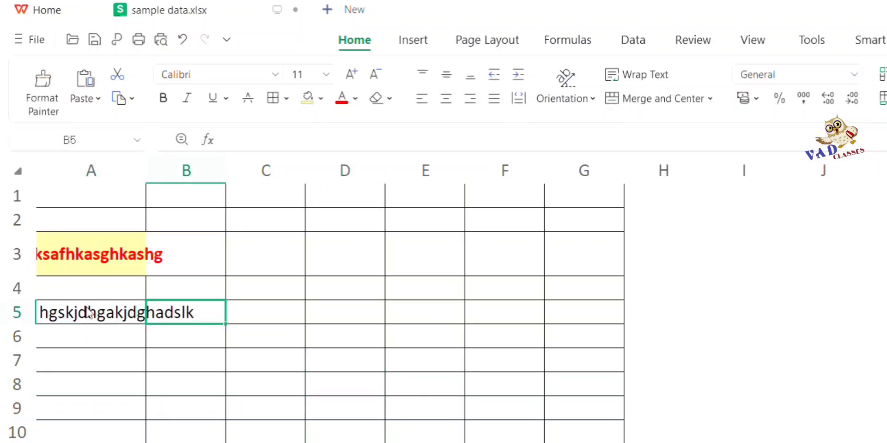
text(kjhkjhklj)
key(Tab)
text(a)
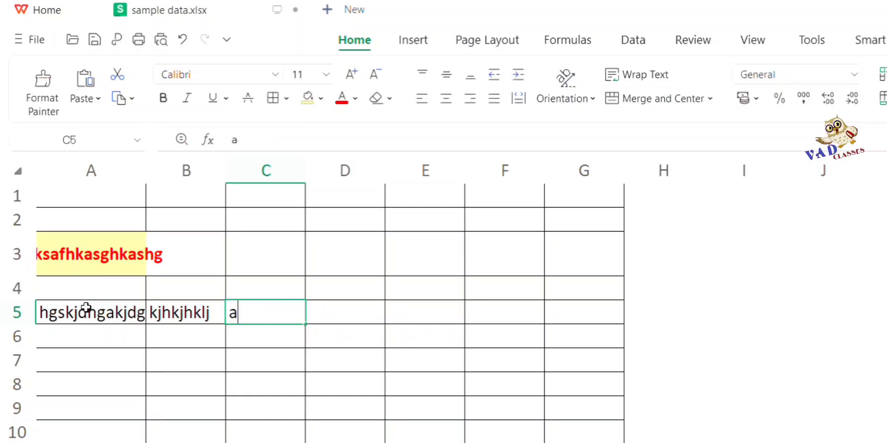
text(aaaaaaaaaaa)
key(Tab)
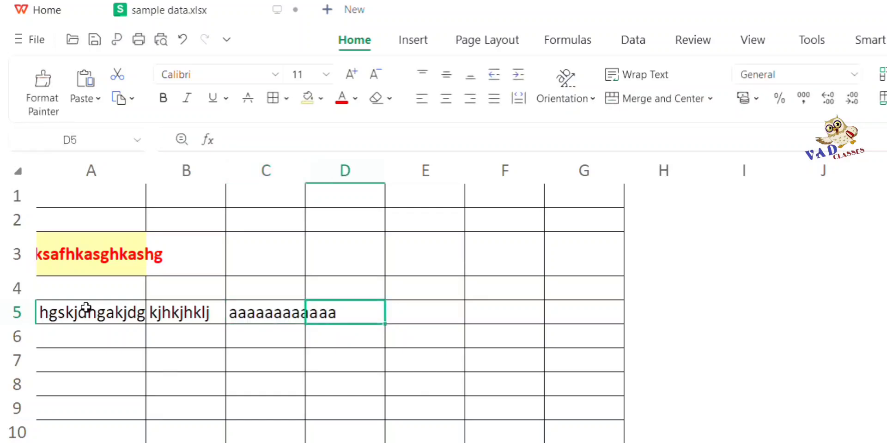
text(bbbbbbbbbbbbbb)
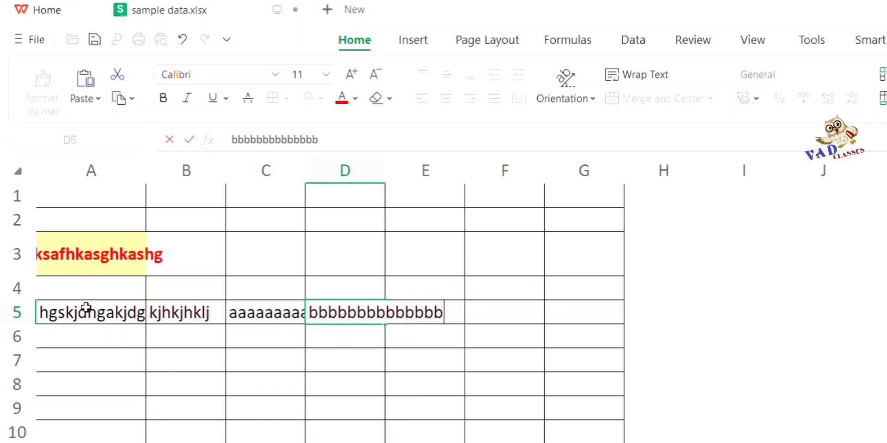
click(97, 317)
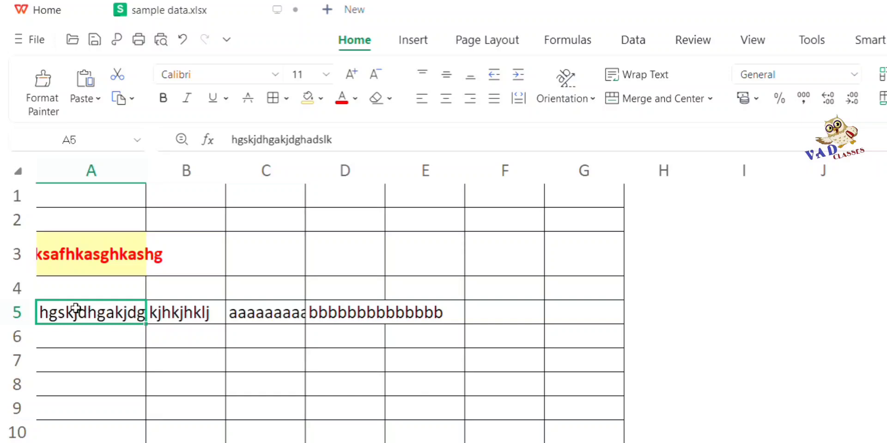
Step: Check the full contents of the row 5 entries in cells A5 to D5 one by one
click(182, 318)
click(261, 314)
click(365, 315)
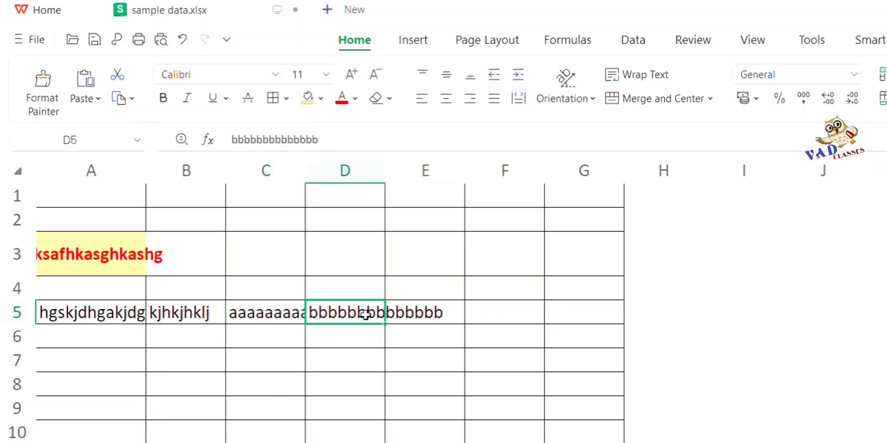
click(64, 317)
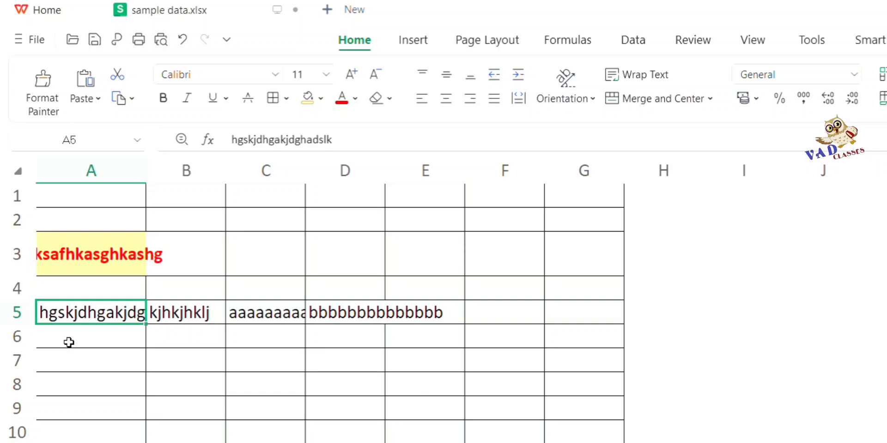
click(360, 314)
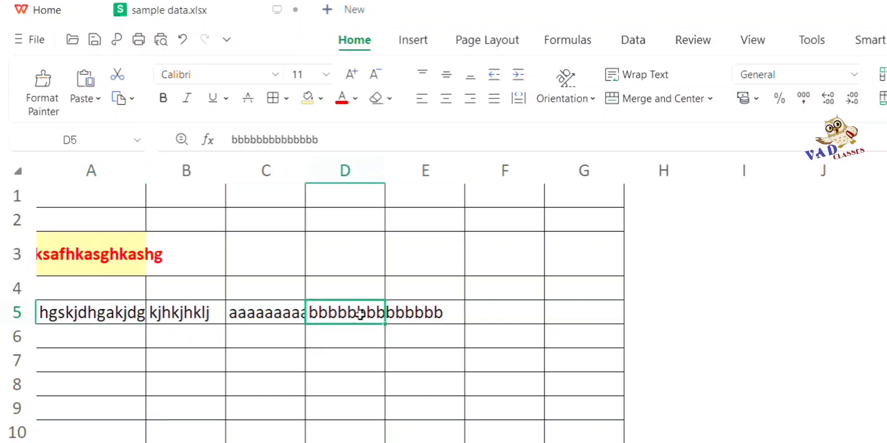
Step: Apply Wrap Text to the block of cells from A3 to E5
click(266, 314)
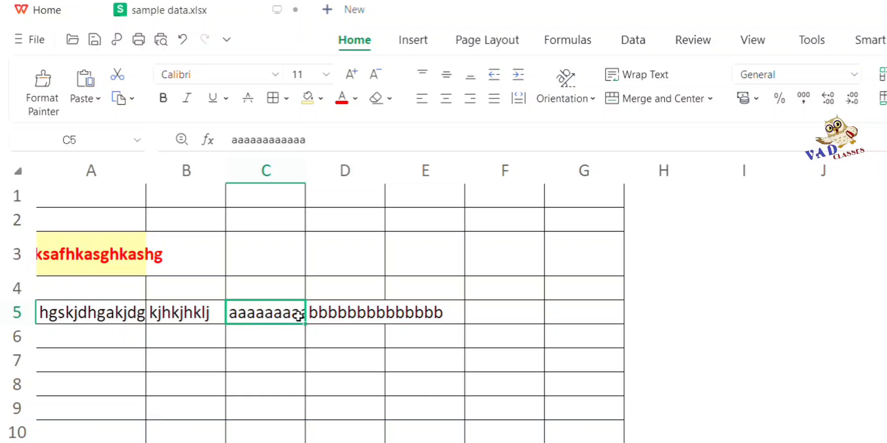
drag(62, 316, 376, 311)
click(240, 369)
key(ctrl+a)
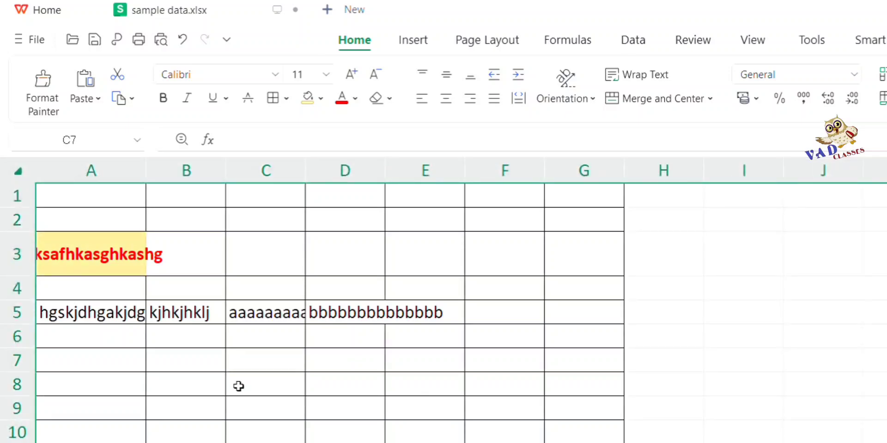
click(412, 289)
key(ctrl+a)
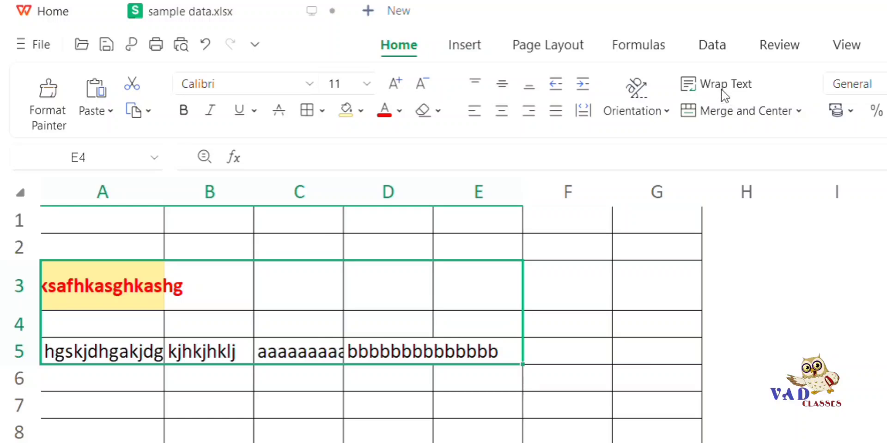
click(722, 89)
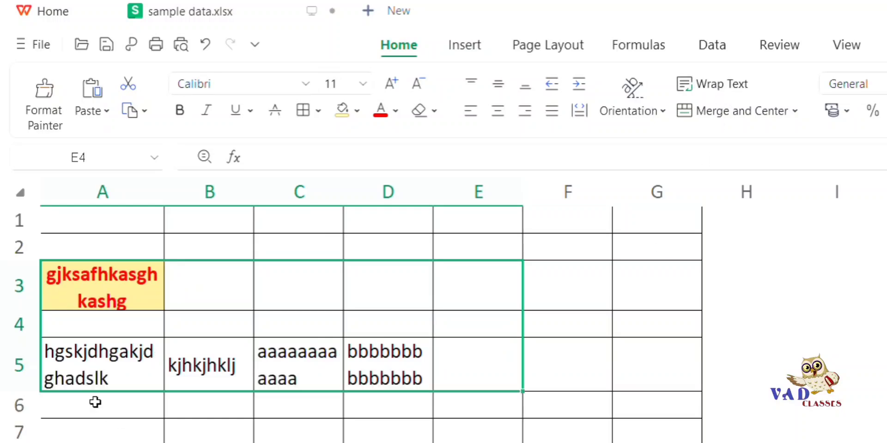
click(250, 427)
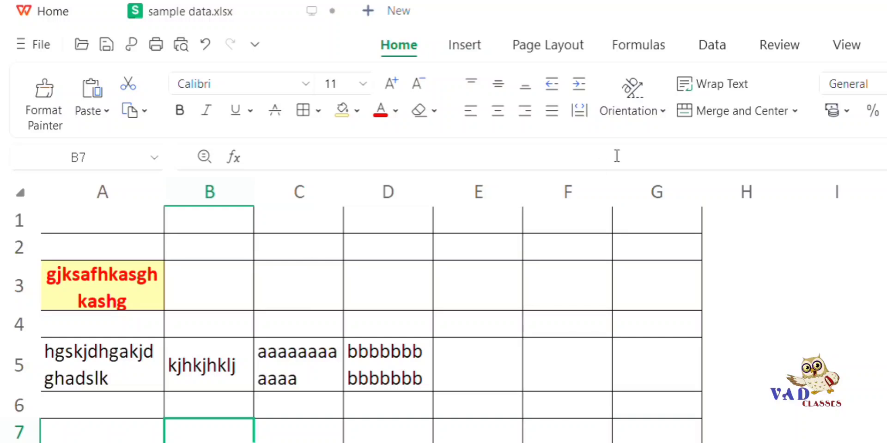
Step: Turn text wrapping off and back on for cells A5 to D5
click(170, 369)
key(ctrl+a)
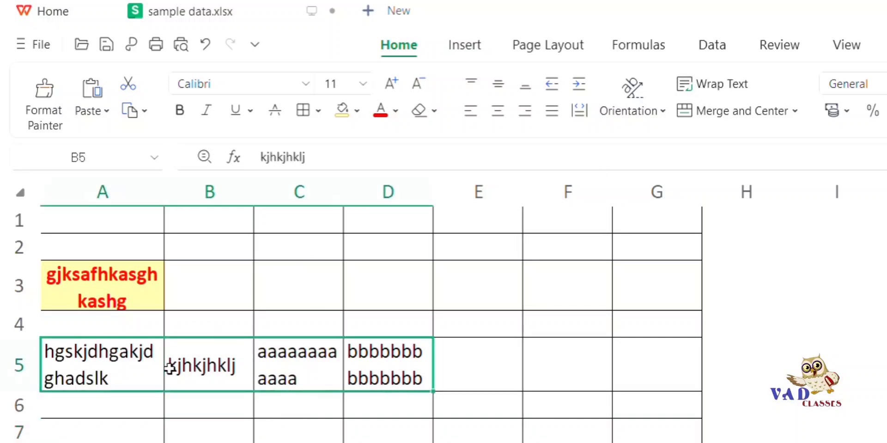
click(732, 87)
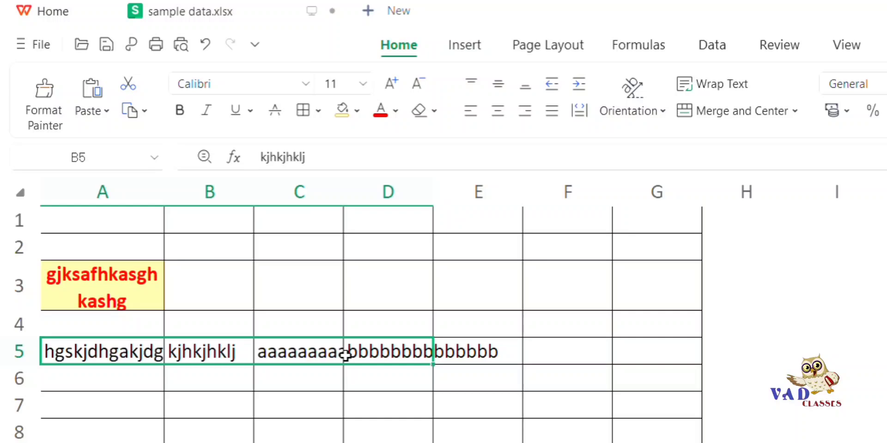
click(715, 92)
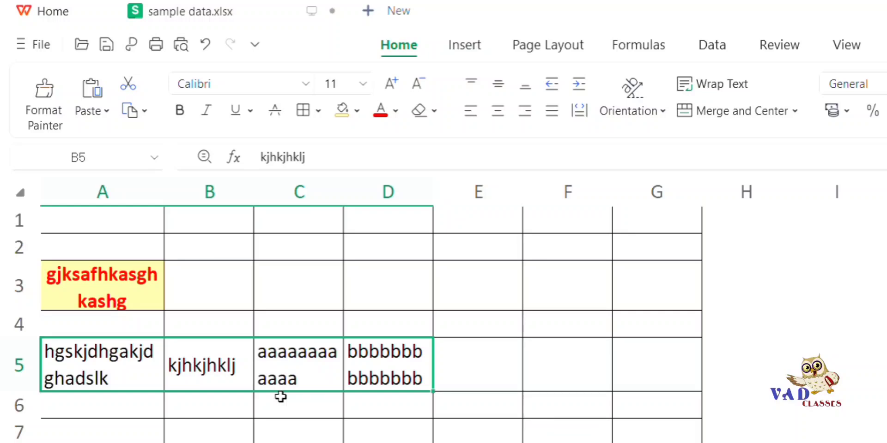
Step: Merge and centre cells A1 to G1 and enter "data types" in the merged cell
click(231, 216)
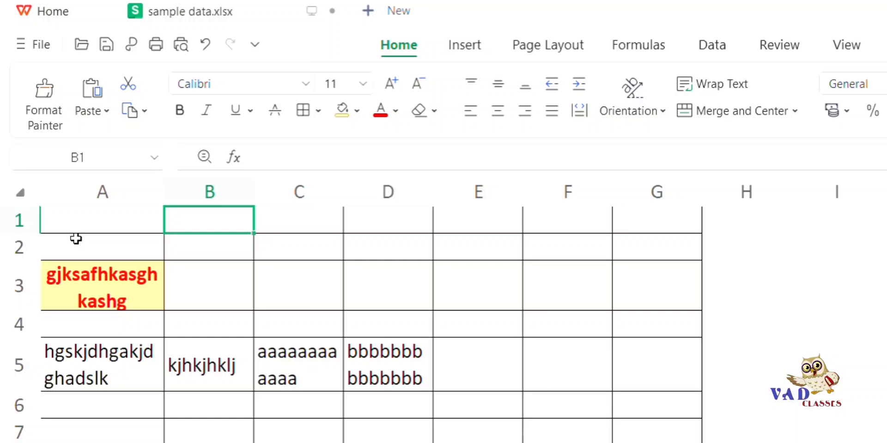
click(89, 217)
drag(90, 217, 691, 225)
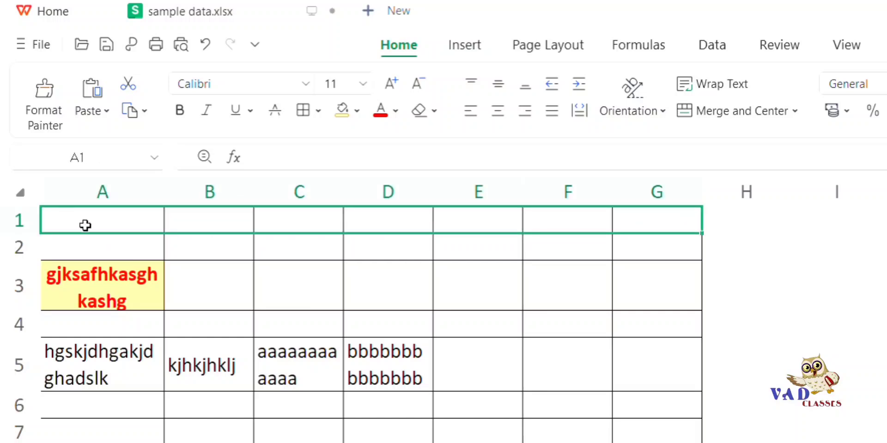
click(194, 213)
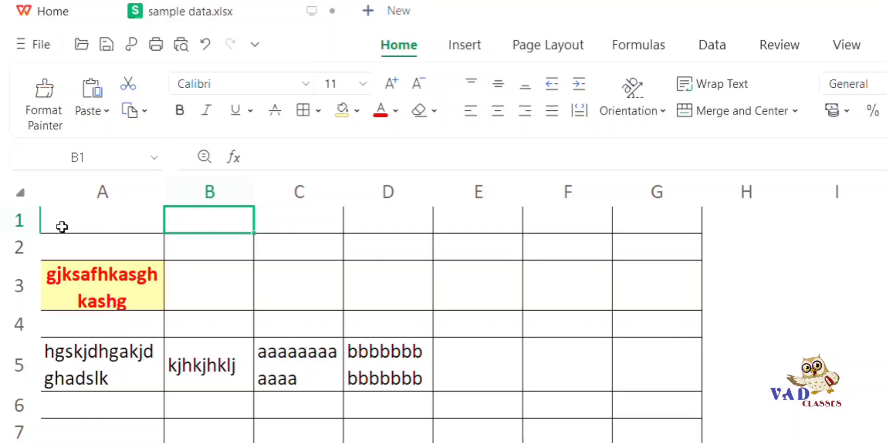
drag(63, 228, 659, 224)
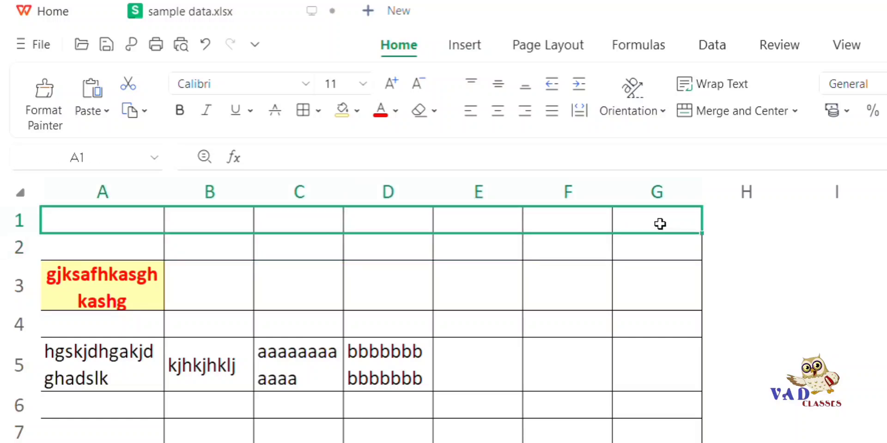
click(743, 114)
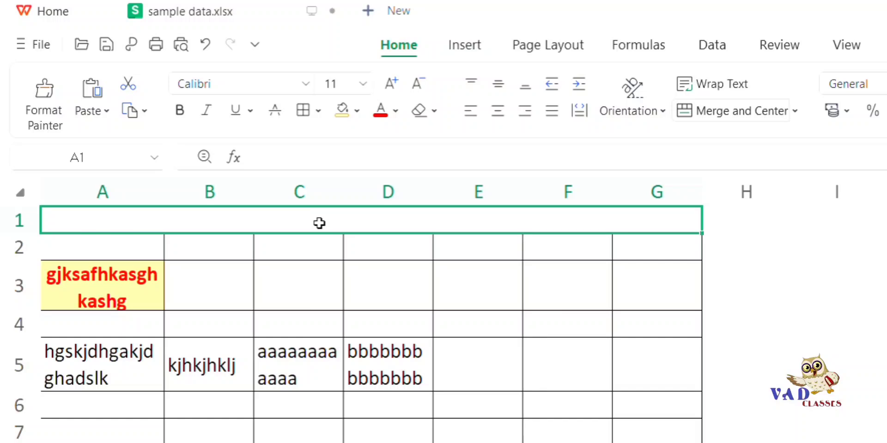
text(data types)
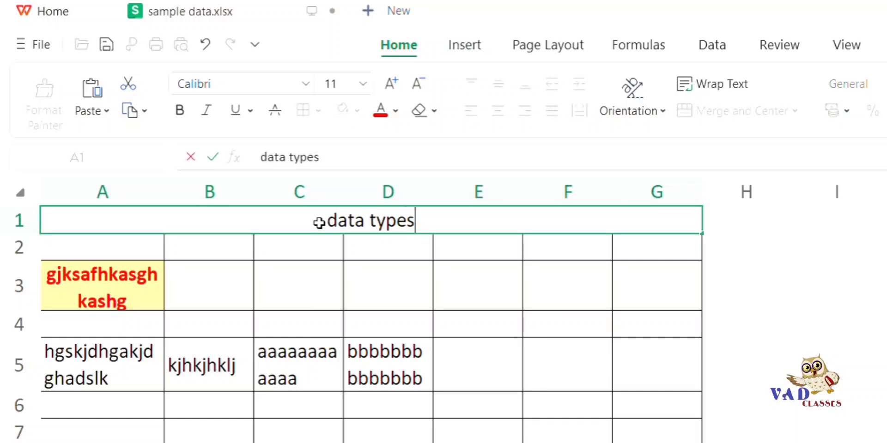
key(Return)
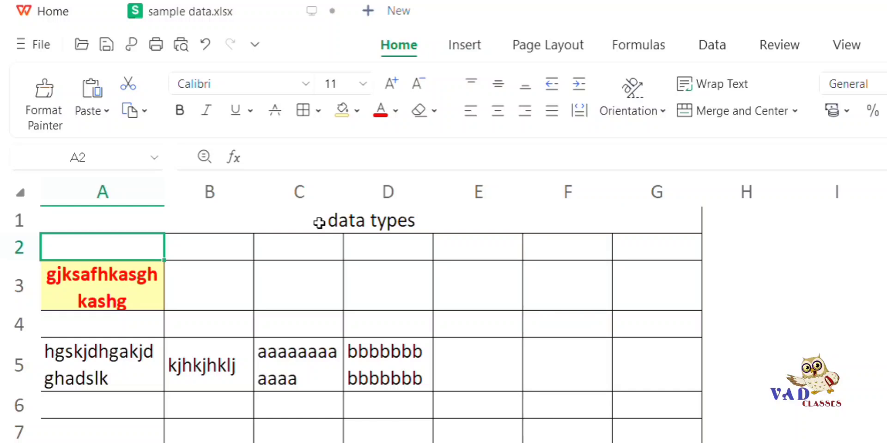
Step: Colour the "data types" heading red and increase the height of row 1
click(319, 223)
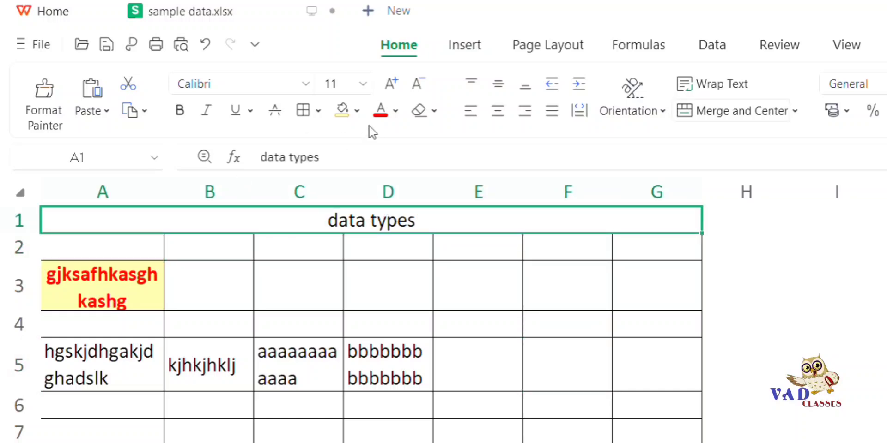
click(380, 112)
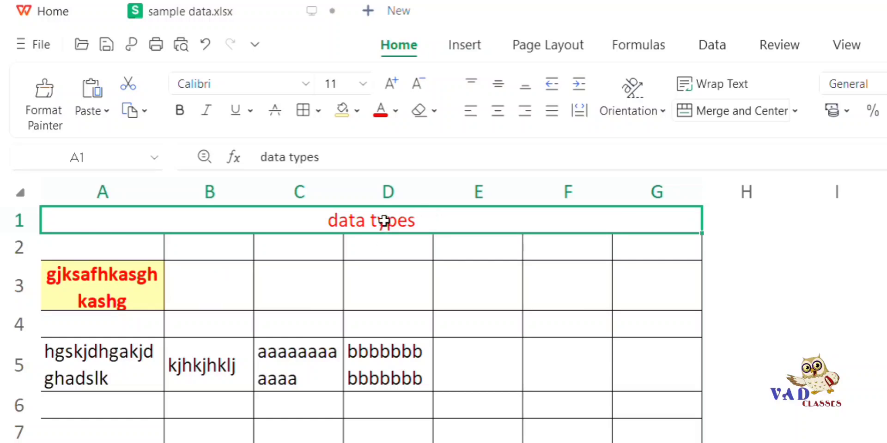
drag(38, 233, 39, 271)
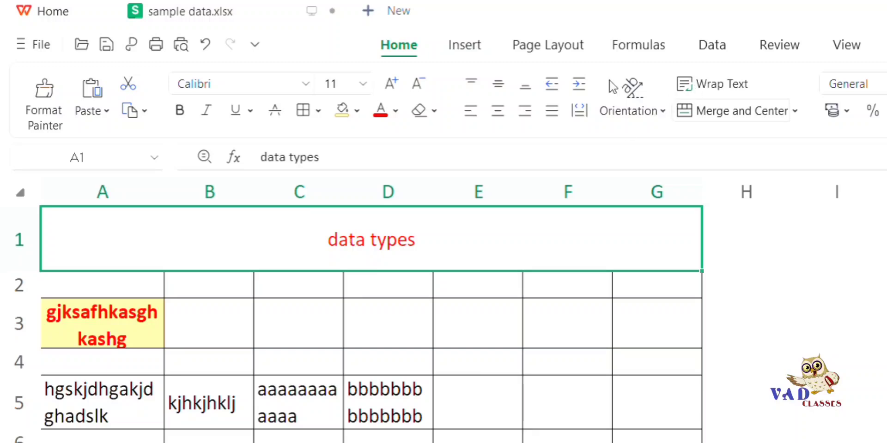
Step: Try the Angle Counterclockwise and Vertical Text orientations on the row 1 heading and return it to Normal
click(642, 92)
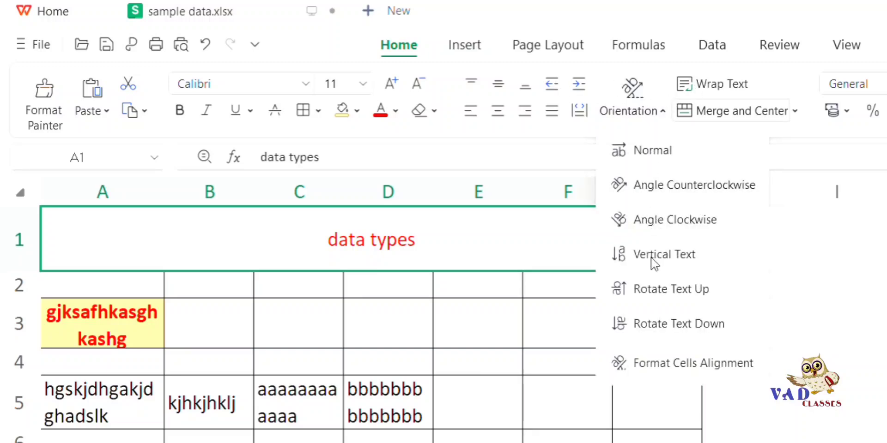
click(673, 198)
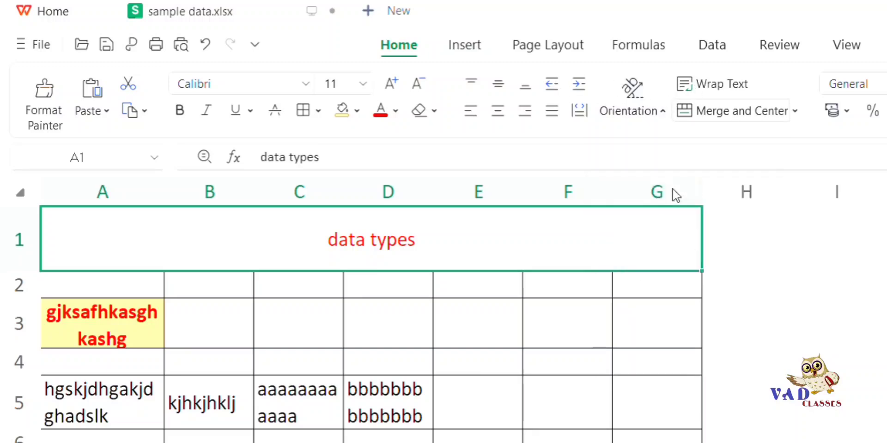
click(654, 116)
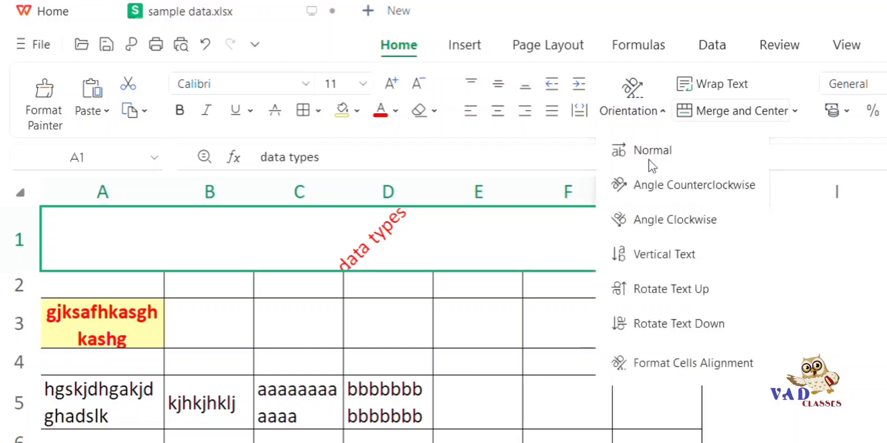
click(652, 255)
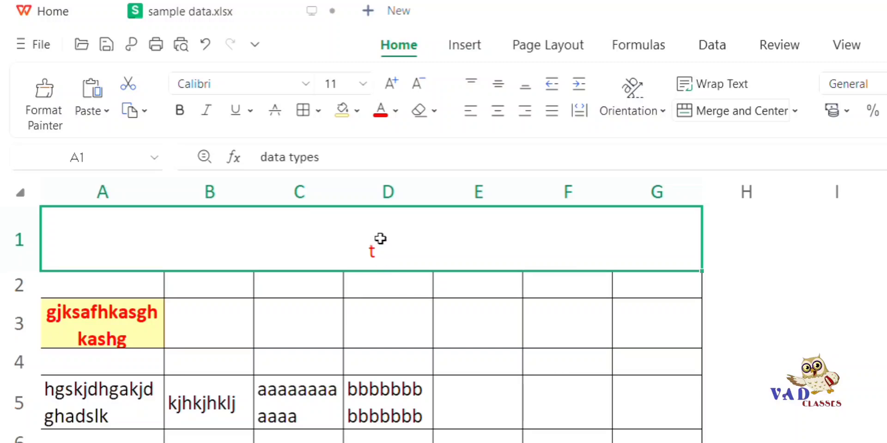
click(664, 110)
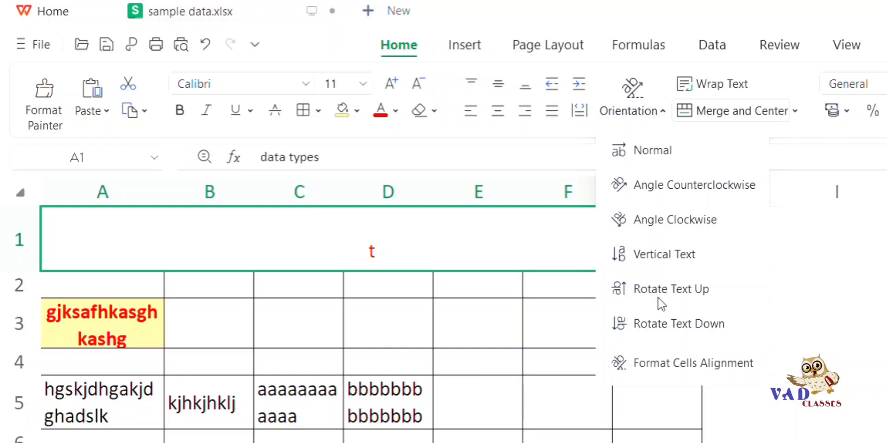
click(678, 150)
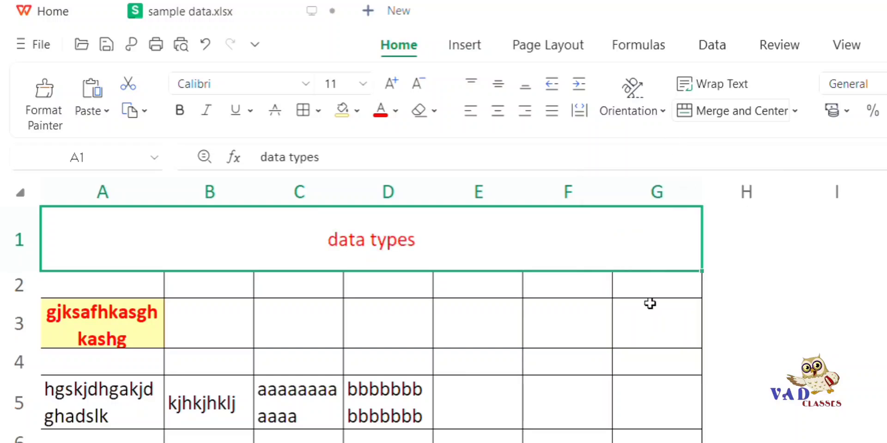
Step: Merge and centre cells G2 to G11 and copy the "data types" heading into the merged cell
drag(659, 291, 658, 442)
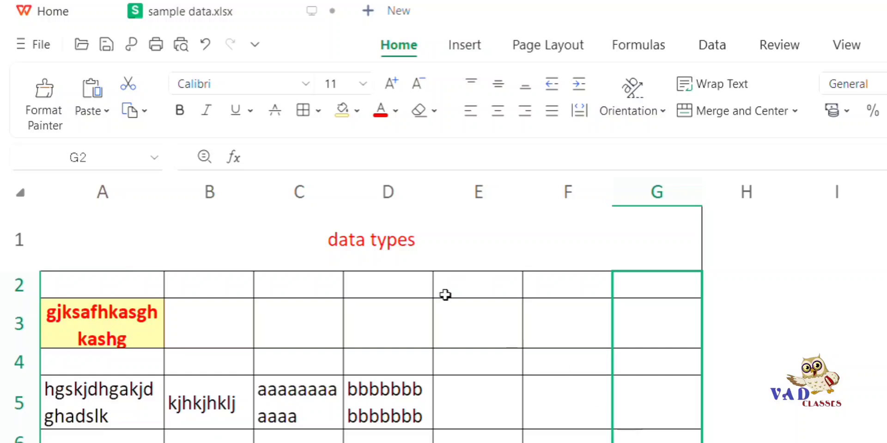
click(722, 116)
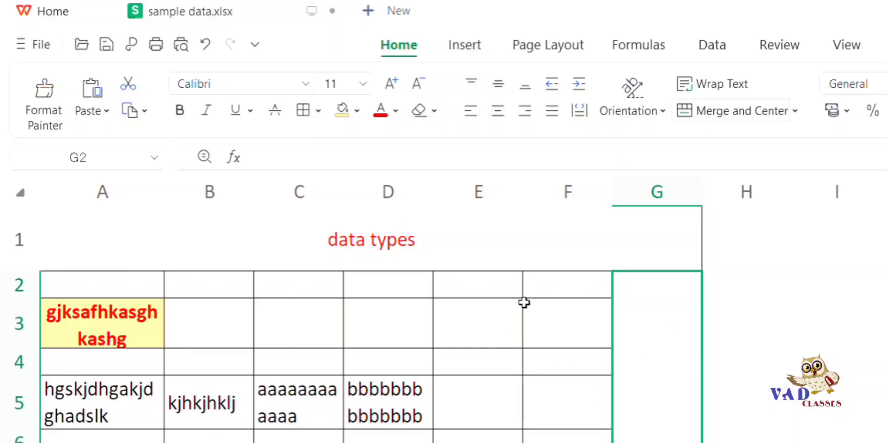
click(378, 245)
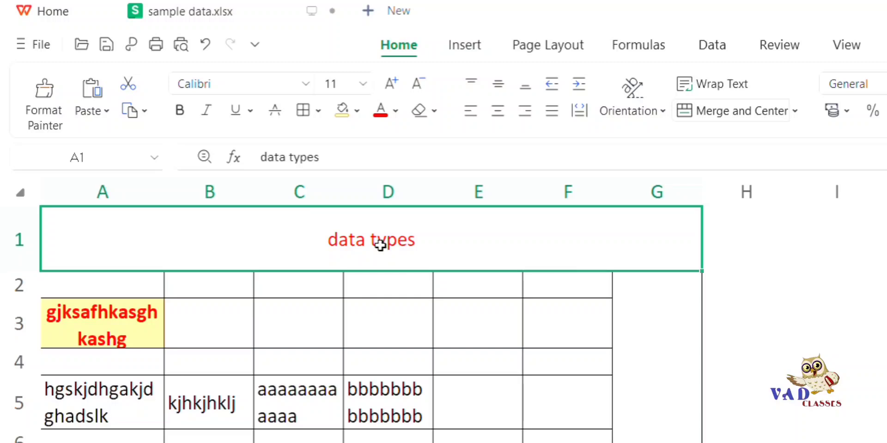
key(ctrl+c)
click(649, 356)
key(ctrl+v)
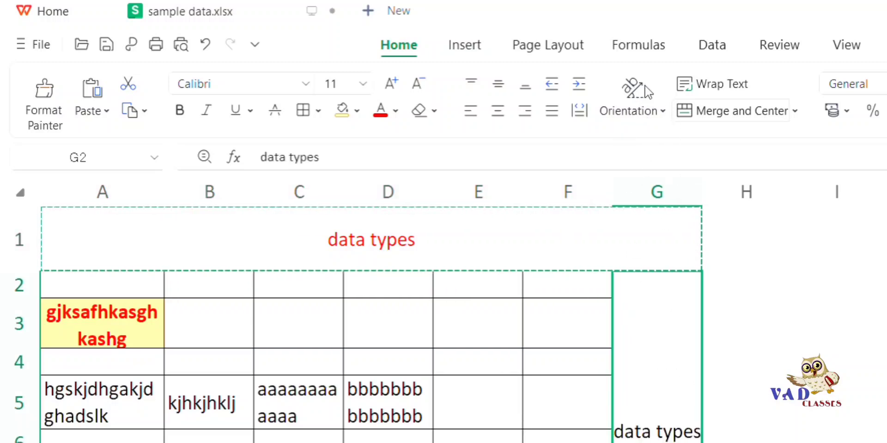
click(661, 111)
click(647, 442)
double_click(652, 323)
key(End)
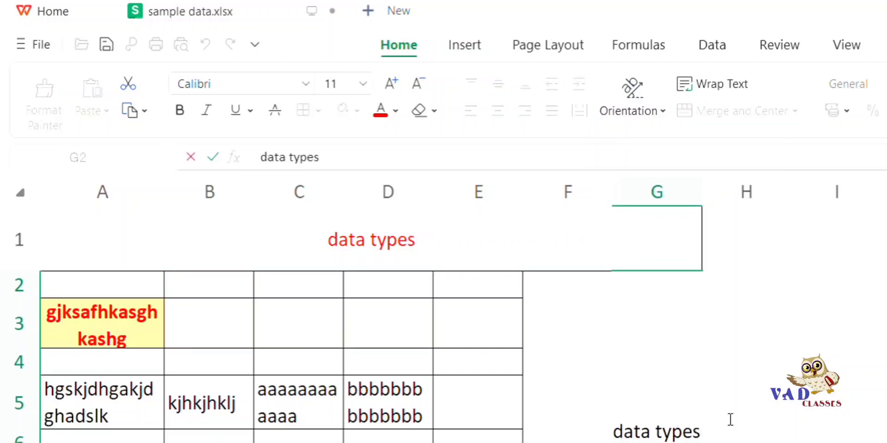
key(Return)
Step: Set the orientation of the merged column G cell to Vertical Text and check its full length
click(639, 319)
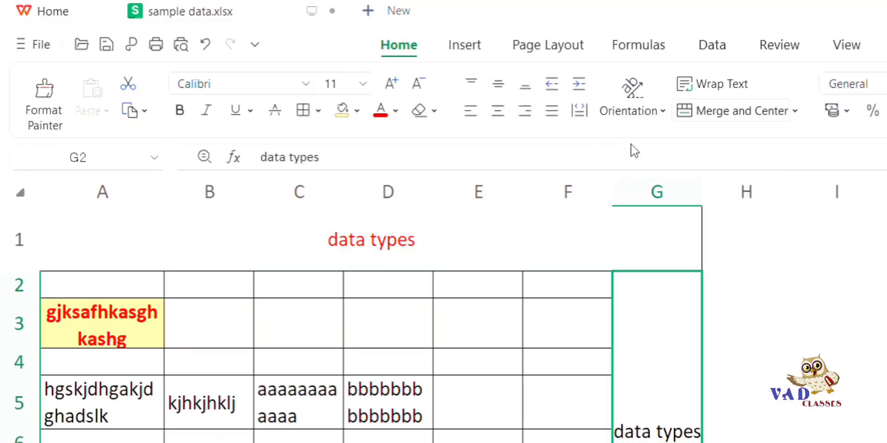
click(663, 112)
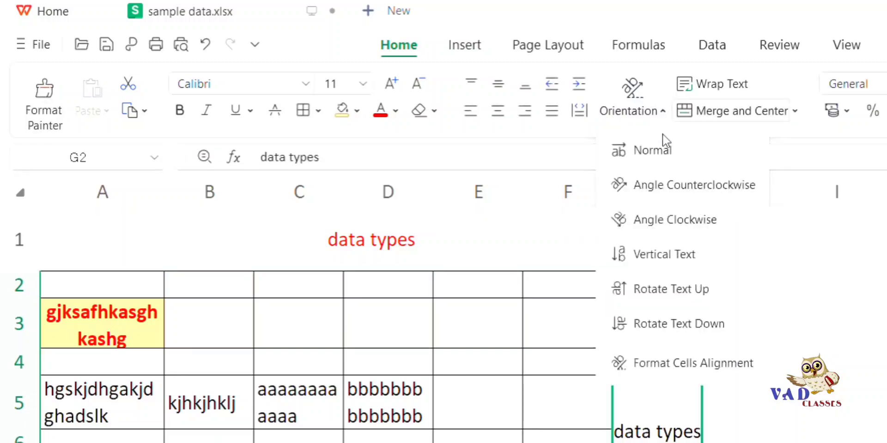
click(664, 257)
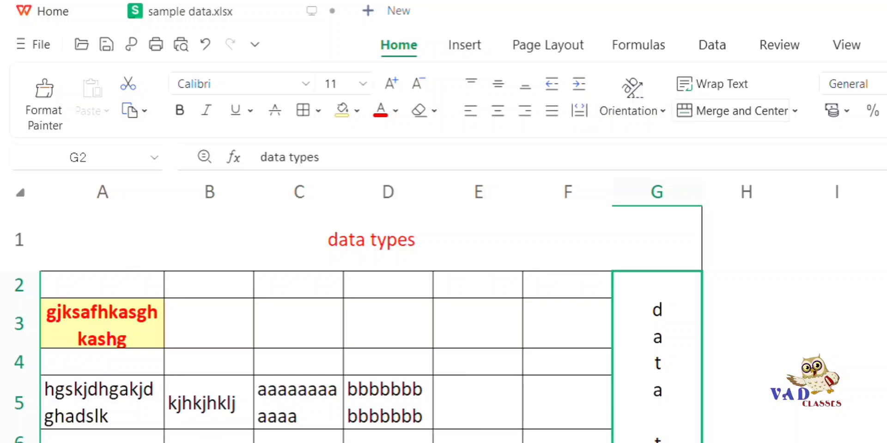
scroll(619, 417, down, 3)
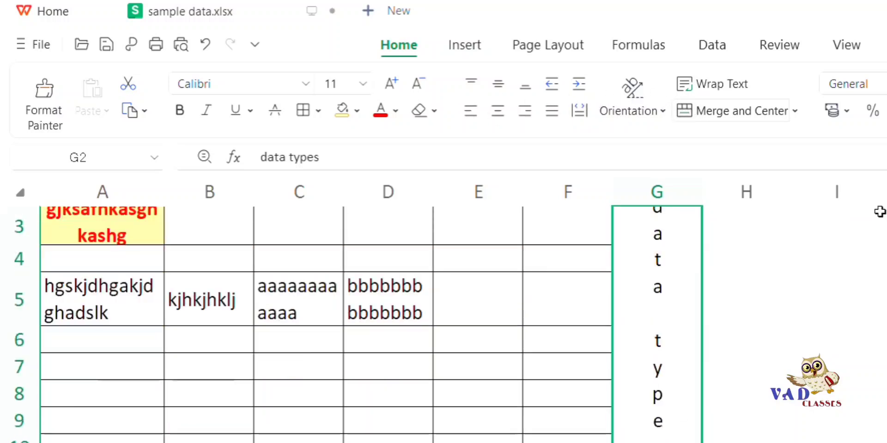
scroll(862, 202, up, 3)
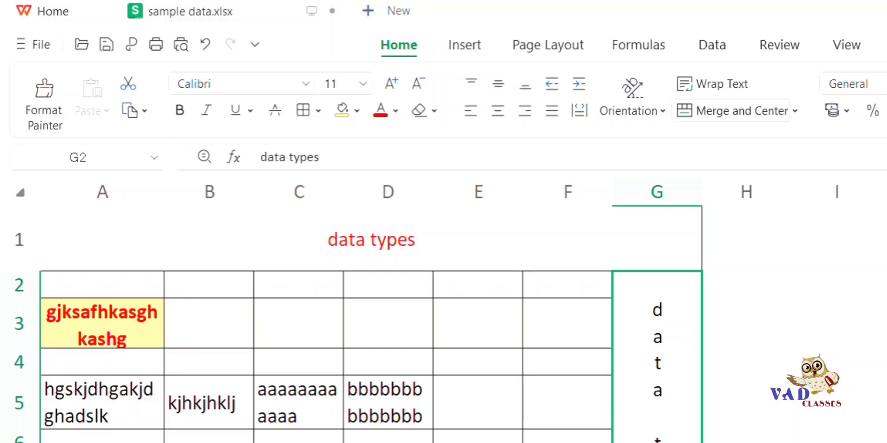
scroll(346, 439, down, 3)
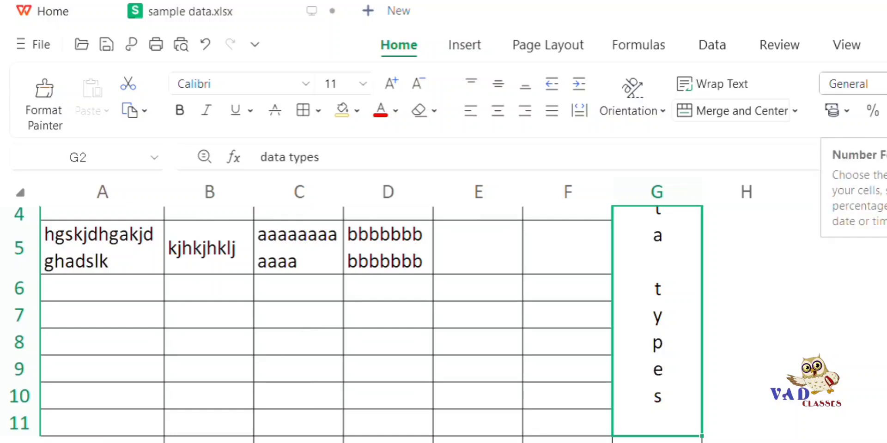
Step: Enter 10 in cell I6 and format it as a percentage
click(883, 84)
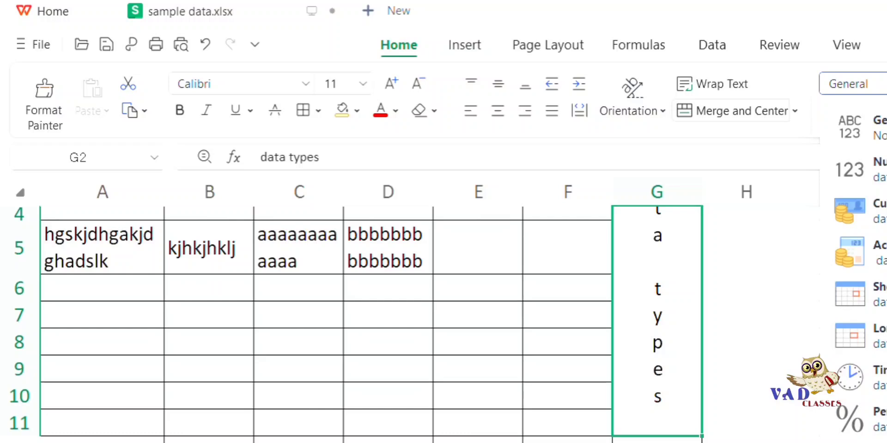
click(390, 429)
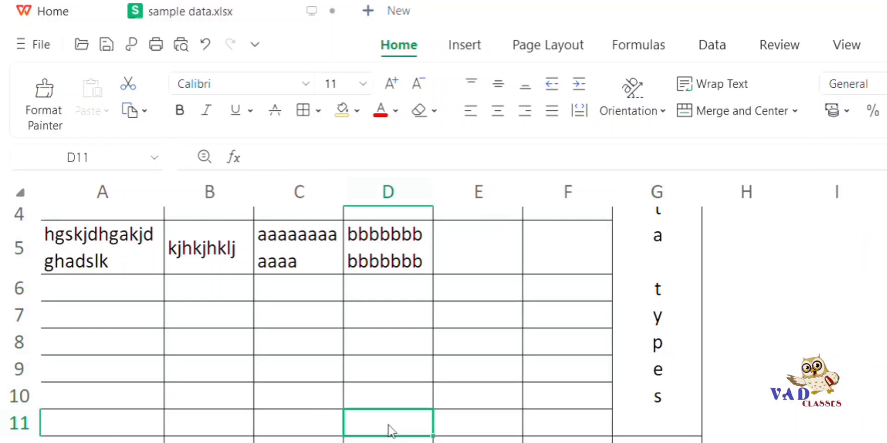
click(826, 286)
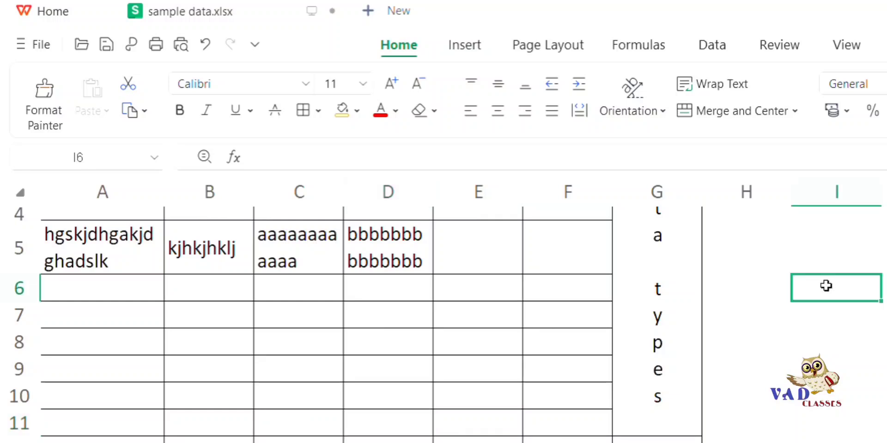
text(10)
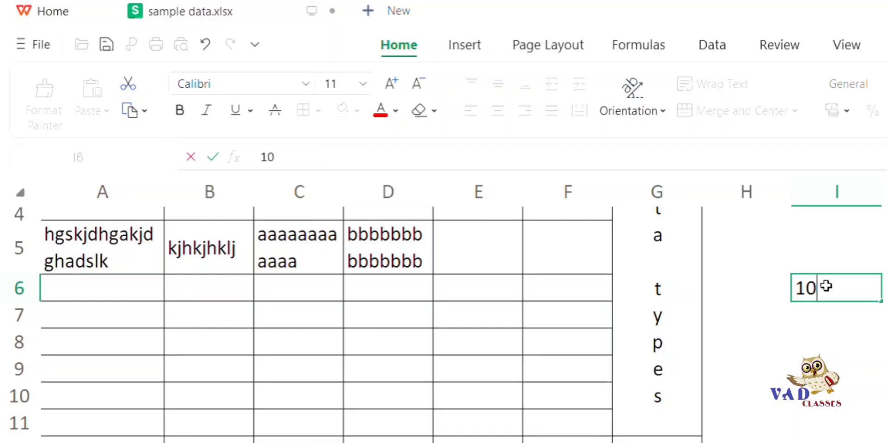
click(873, 408)
click(846, 286)
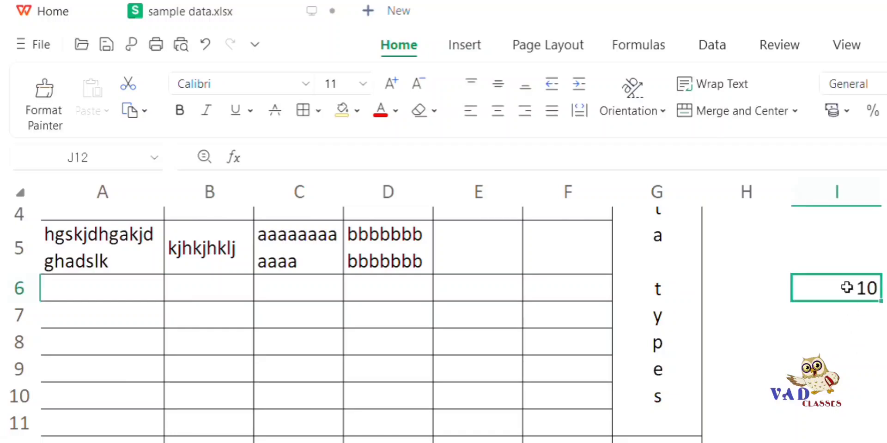
click(872, 111)
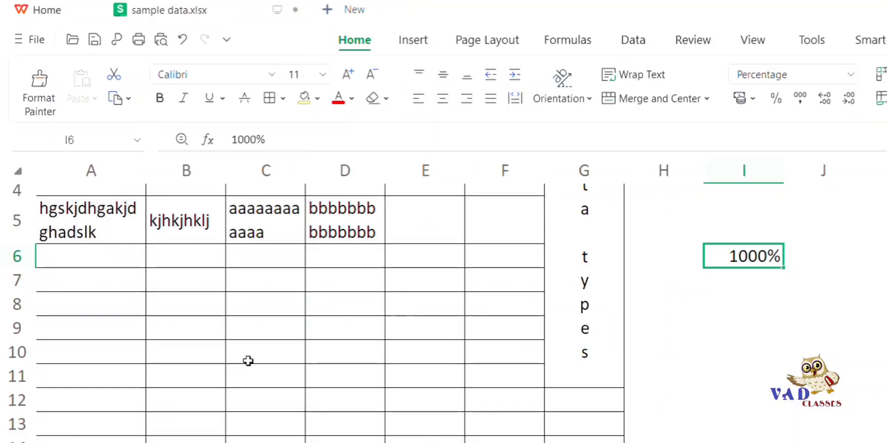
Step: Format the empty column E cells from E7 downwards as percentages
click(424, 251)
drag(424, 251, 424, 442)
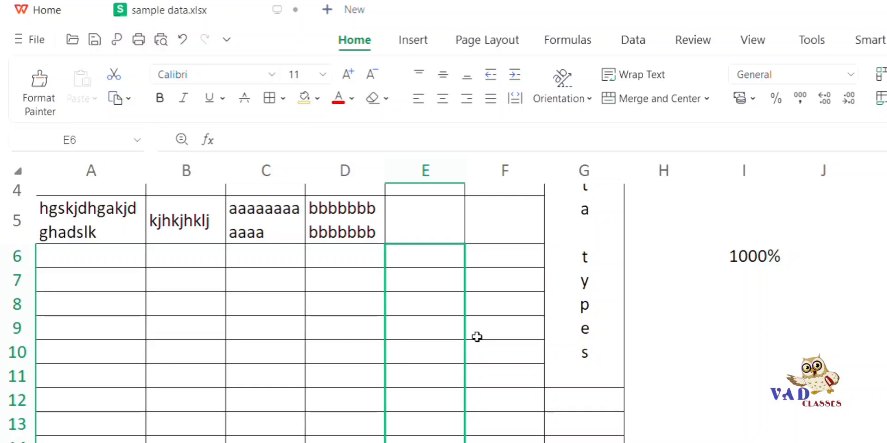
click(444, 163)
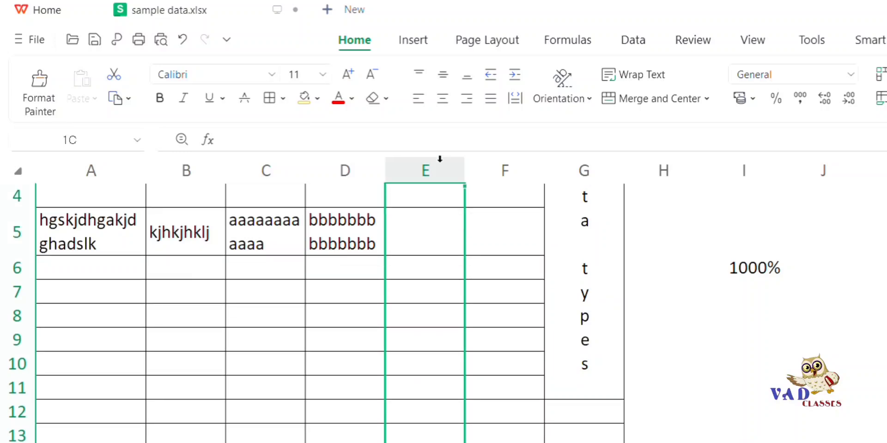
drag(419, 296, 425, 427)
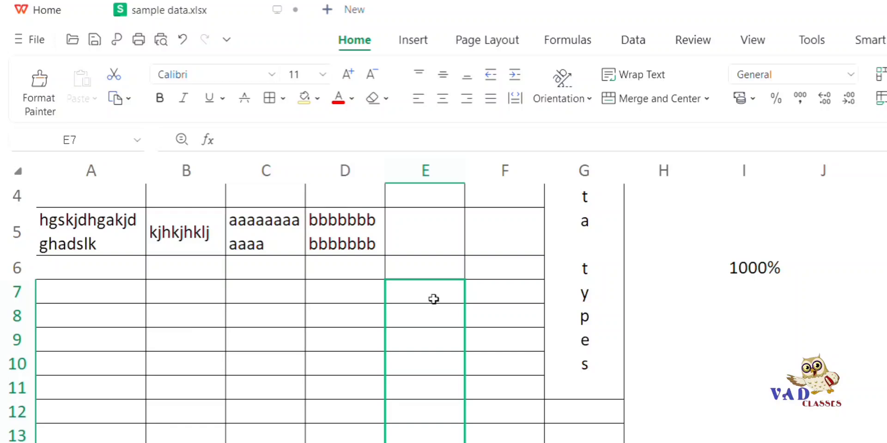
click(778, 102)
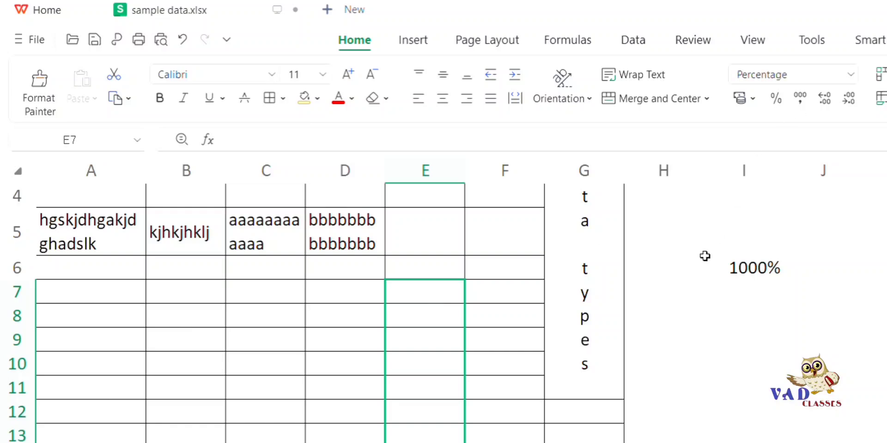
Step: Enter 20, 132.5 and 75.656 percent in cells E7, E8 and E9
click(417, 292)
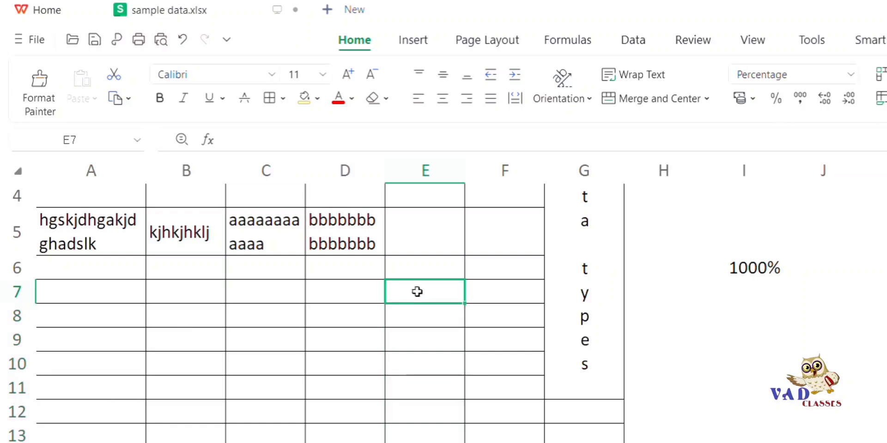
text(20)
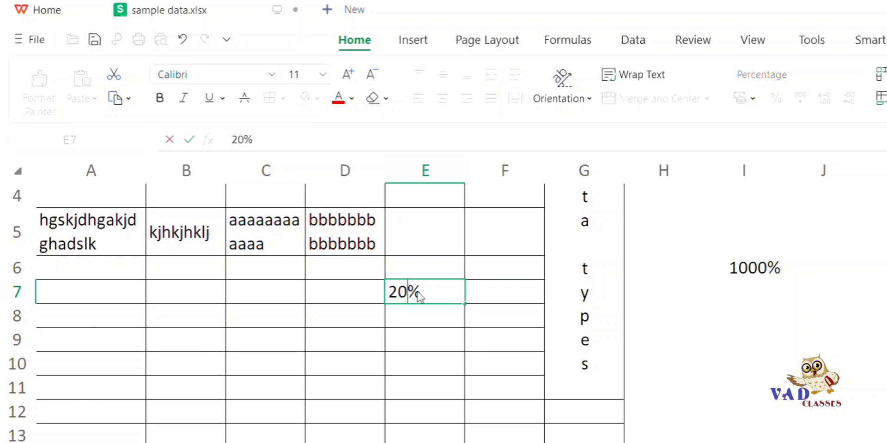
key(Return)
text(1)
text(32.5)
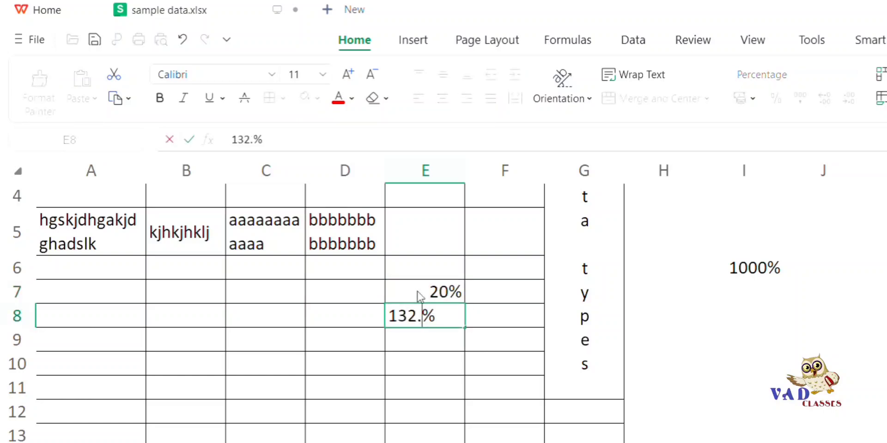
key(Return)
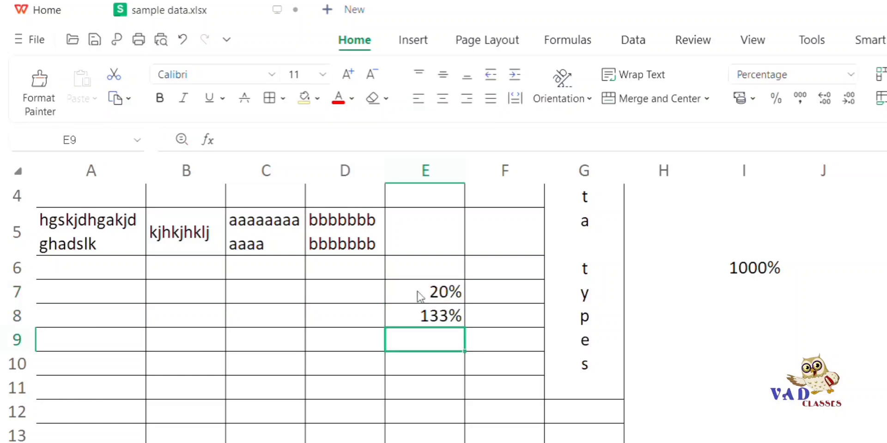
text(75)
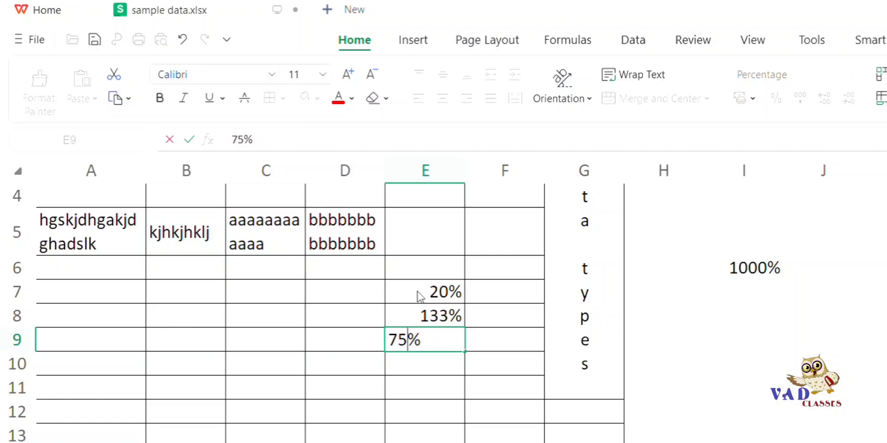
text(.656)
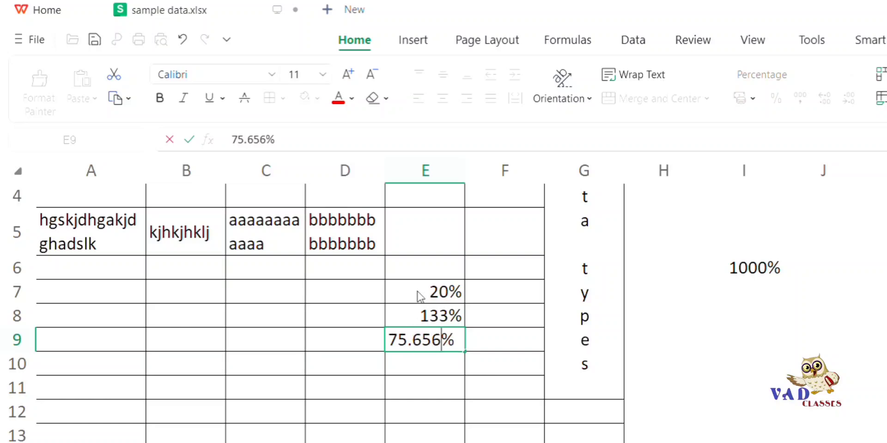
key(Return)
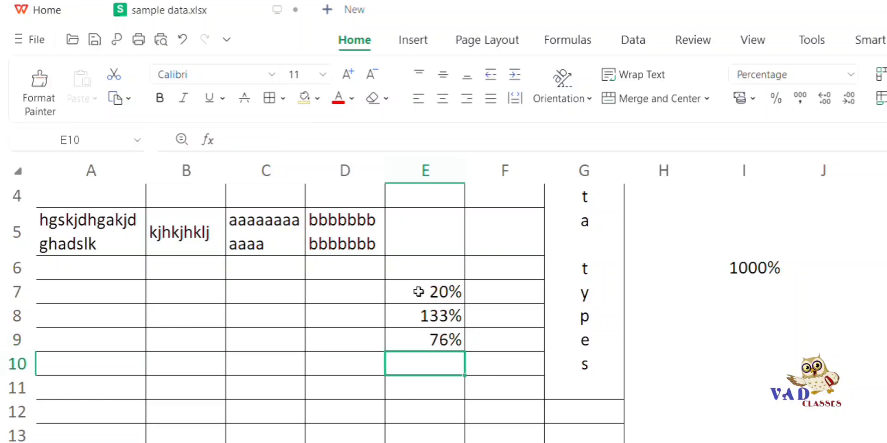
Step: Increase the percentages in column E from E7 downwards to three decimal places
drag(419, 292, 452, 442)
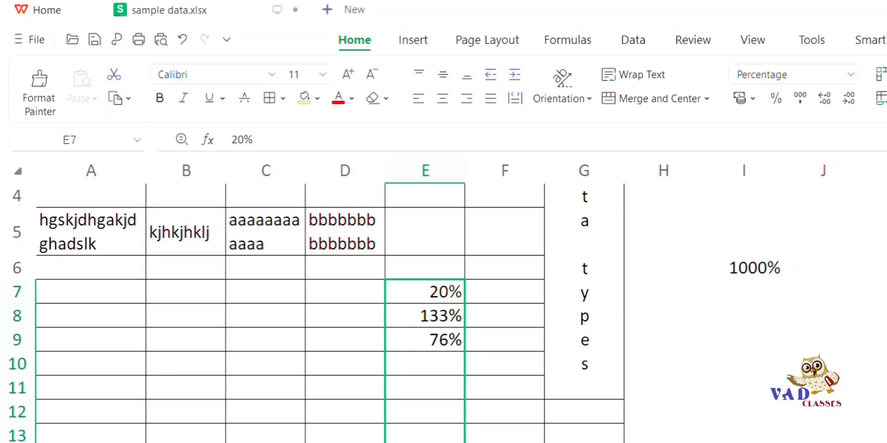
click(824, 99)
click(825, 100)
click(823, 103)
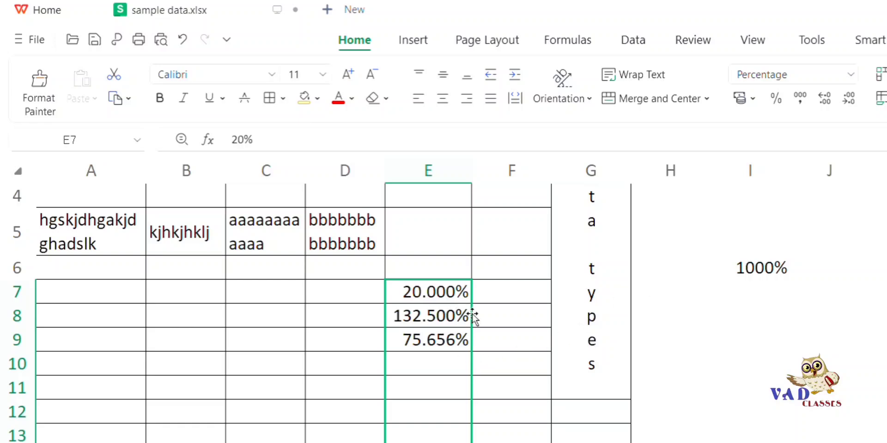
Step: Apply the Currency number format to cells C8 to C15
drag(254, 321, 256, 441)
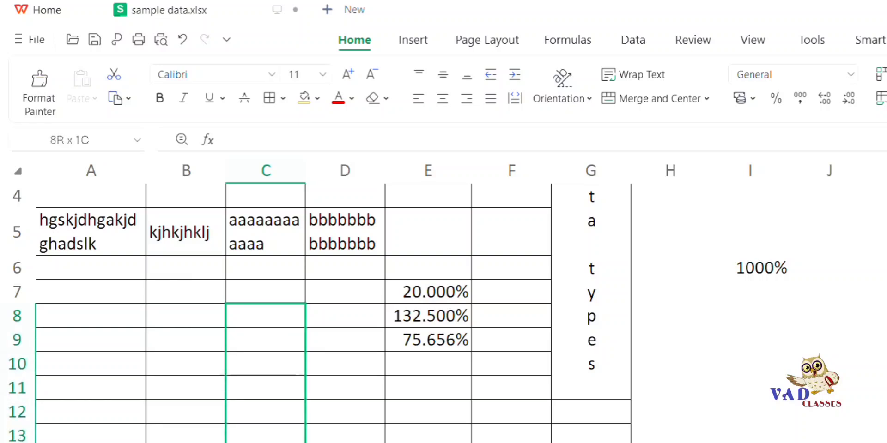
click(850, 75)
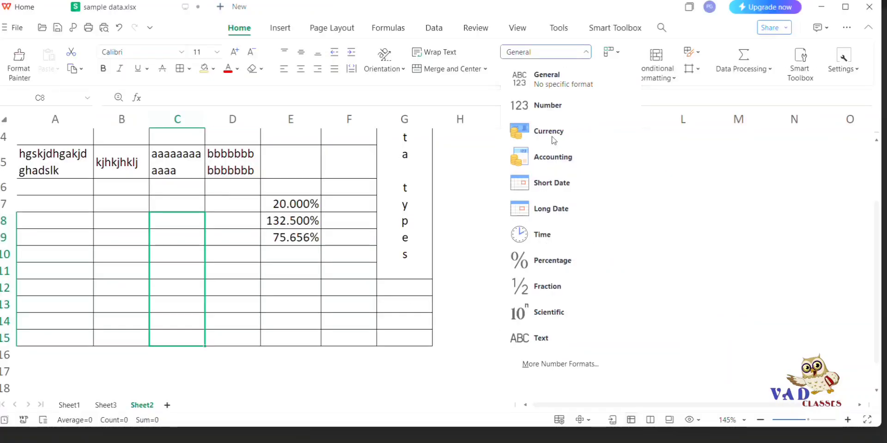
click(550, 132)
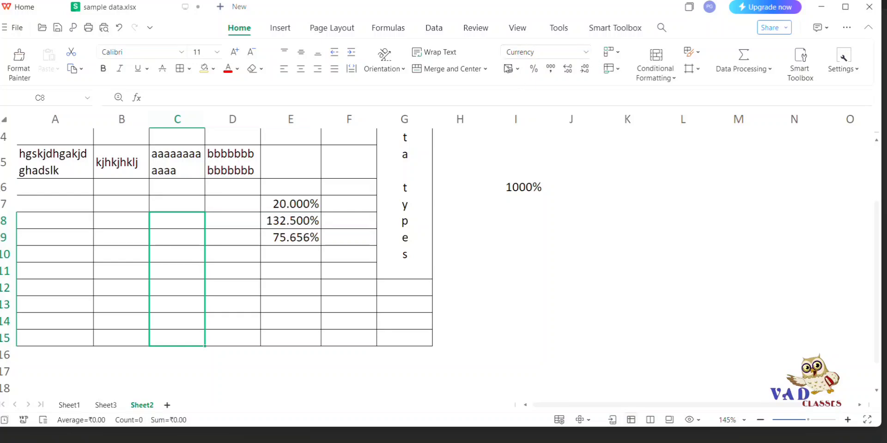
Step: Open the detailed number format settings for C8 to C15 and compare the Currency and Accounting categories
click(518, 68)
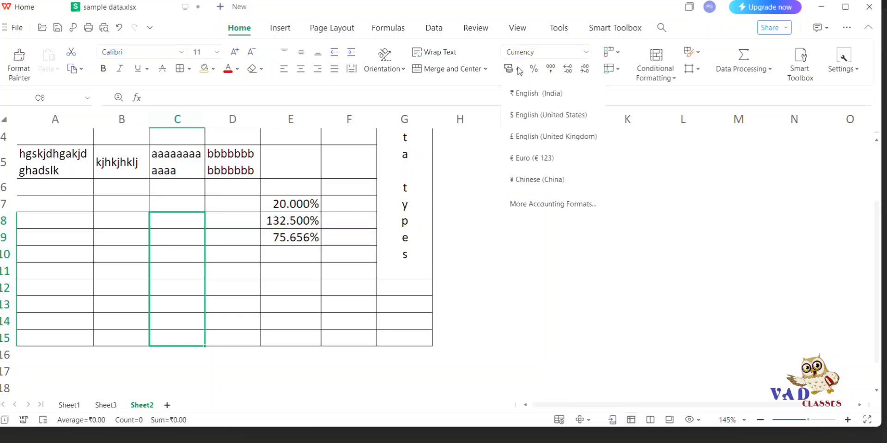
click(564, 212)
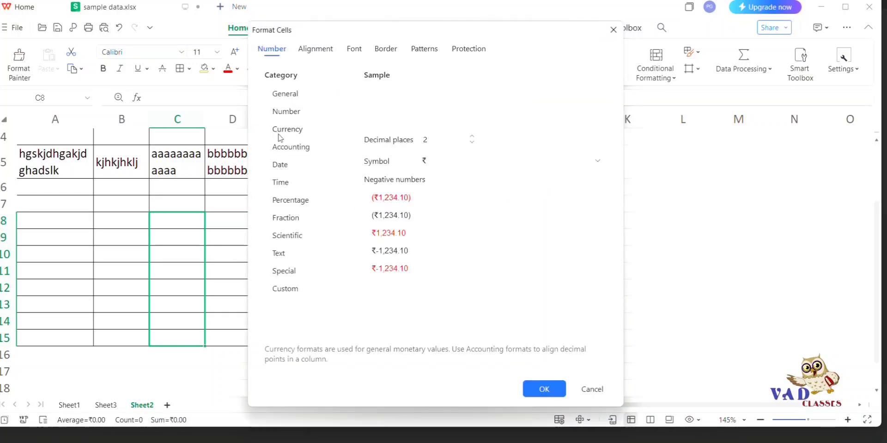
click(286, 150)
click(287, 130)
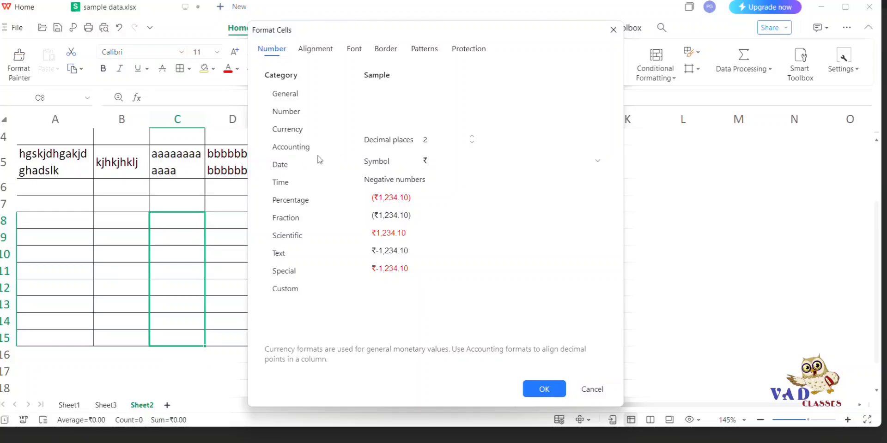
click(299, 149)
click(296, 131)
Step: Try 3 and 1 decimal places in the Currency format settings and return to 2
click(471, 136)
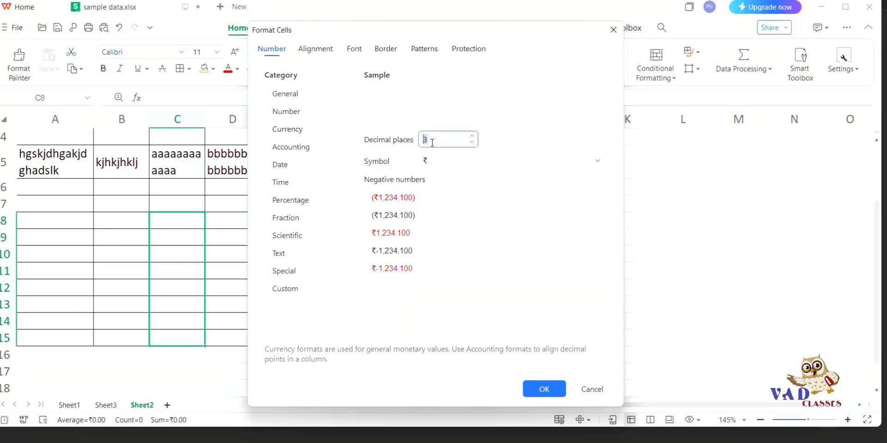
click(471, 142)
click(471, 143)
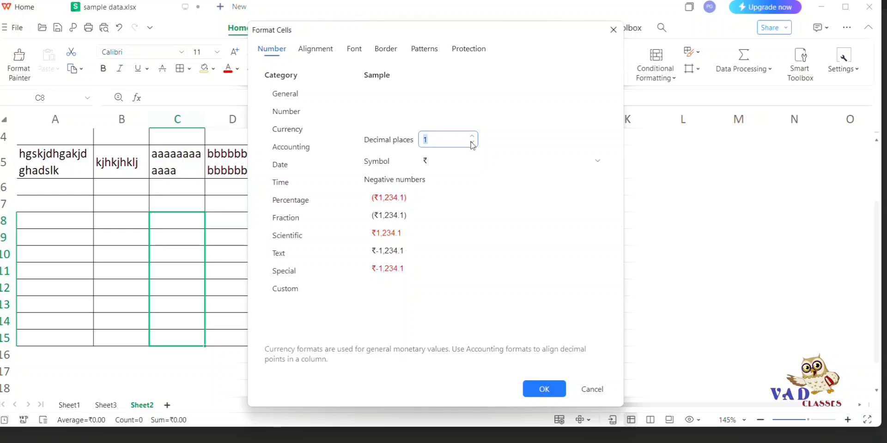
double_click(471, 138)
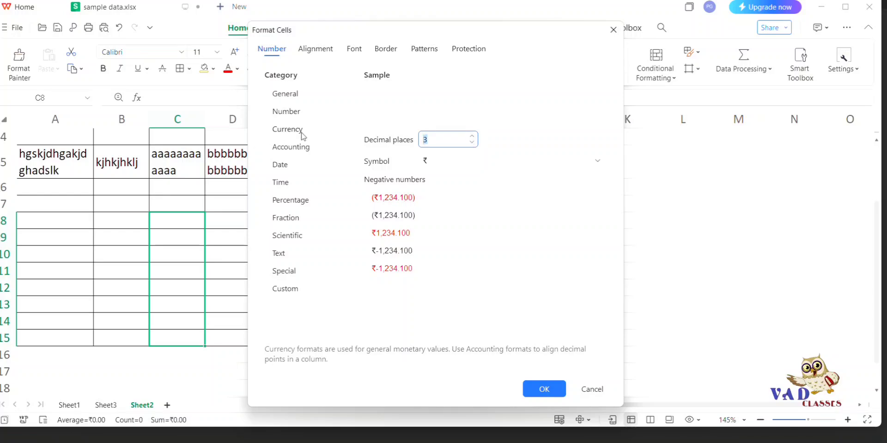
click(472, 142)
Step: Set the currency symbol of C8 to C15 to $ English (Australia) with 3 decimal places
click(470, 162)
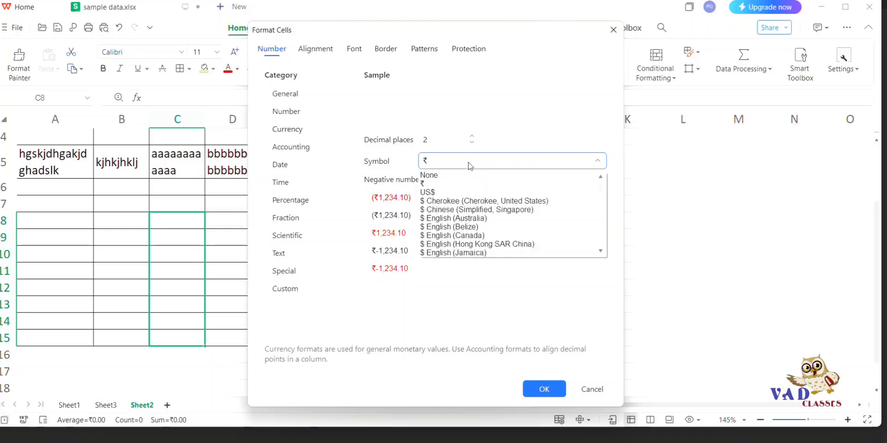
click(445, 219)
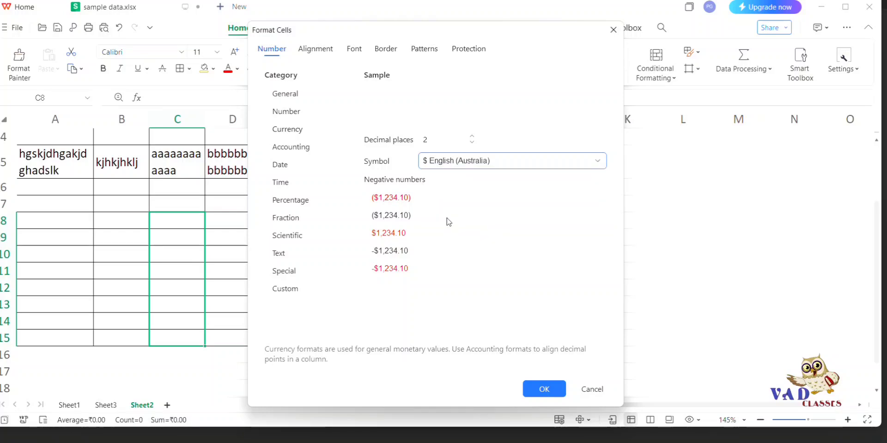
click(472, 137)
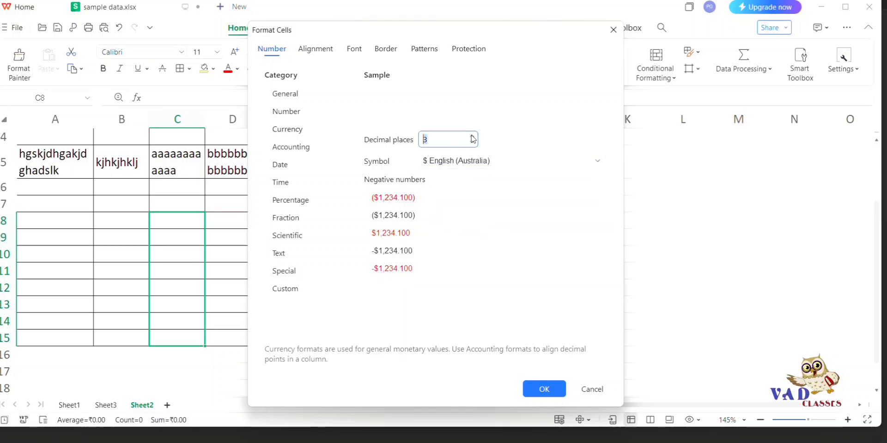
click(544, 392)
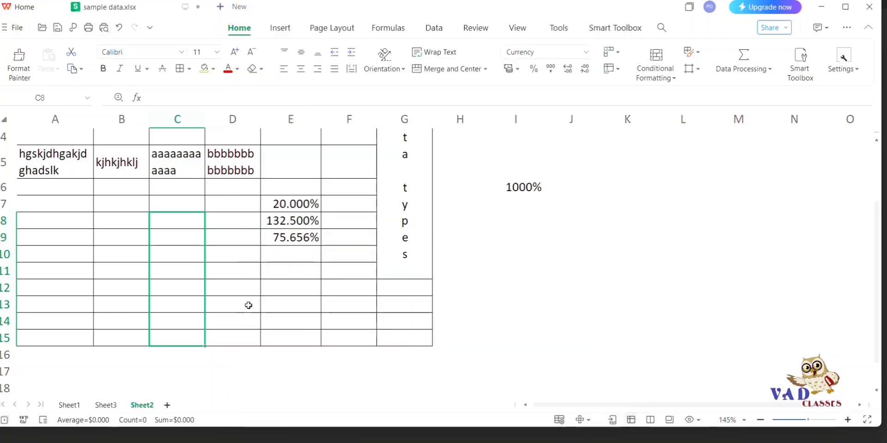
Step: Enter the amount 235 in the currency-formatted cell C8
click(167, 224)
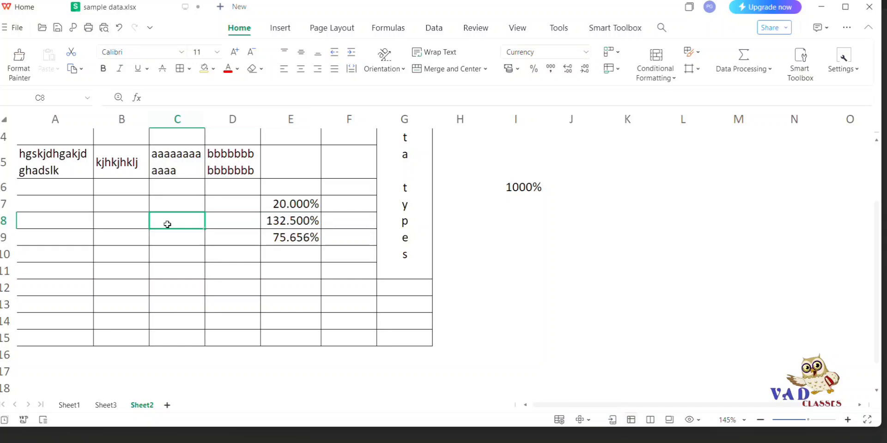
text(235)
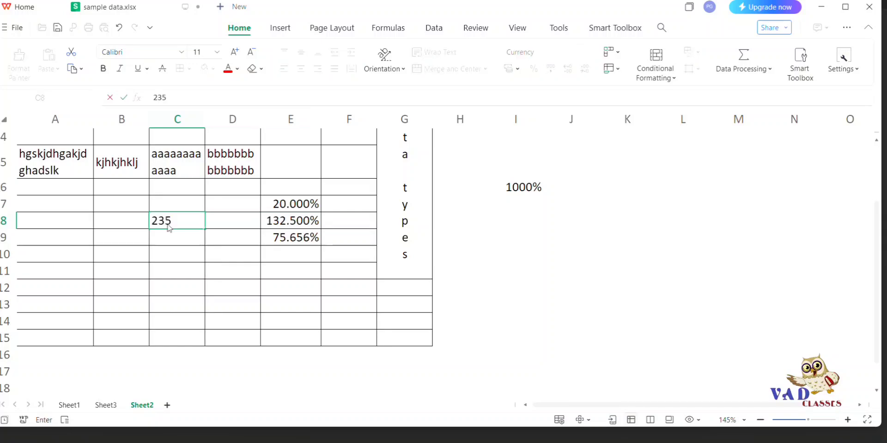
key(Return)
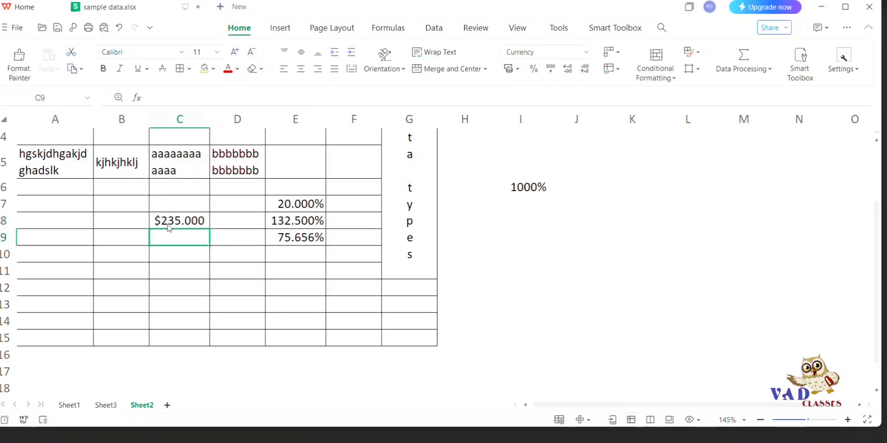
Step: Enter the amounts 45.58 in C9 and 74.35 in C10
text(4)
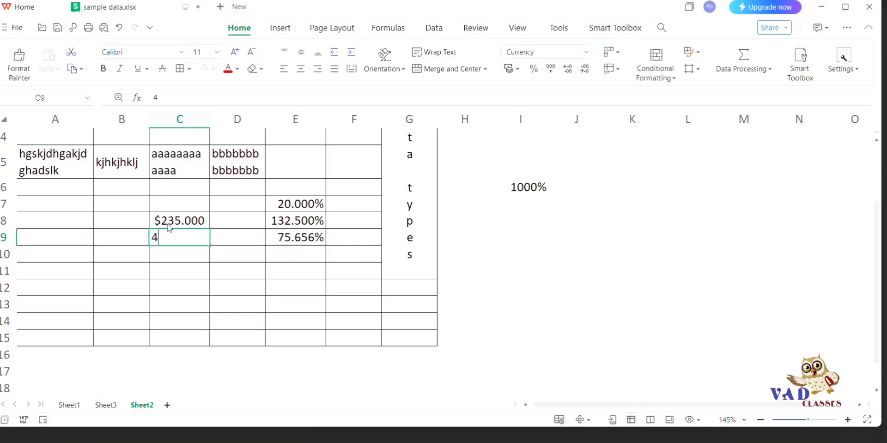
text(5.58)
key(Return)
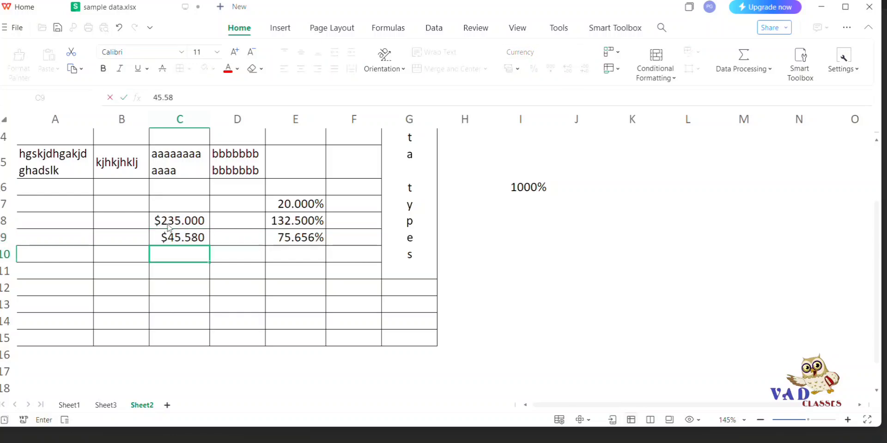
text(74)
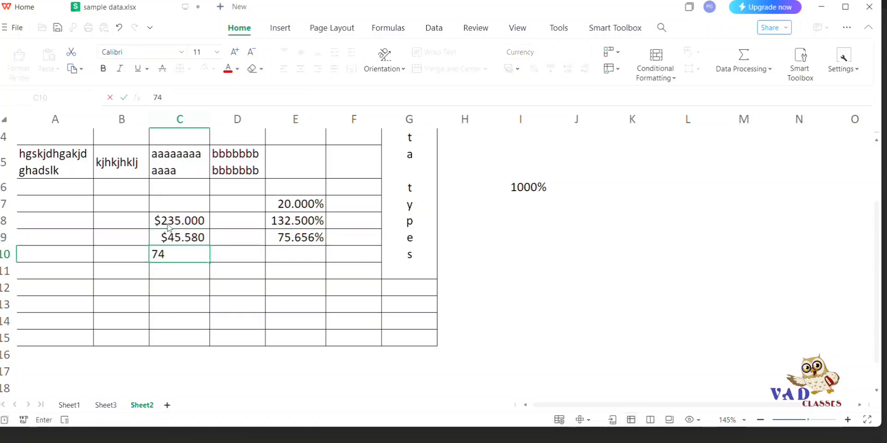
text(.35)
key(Return)
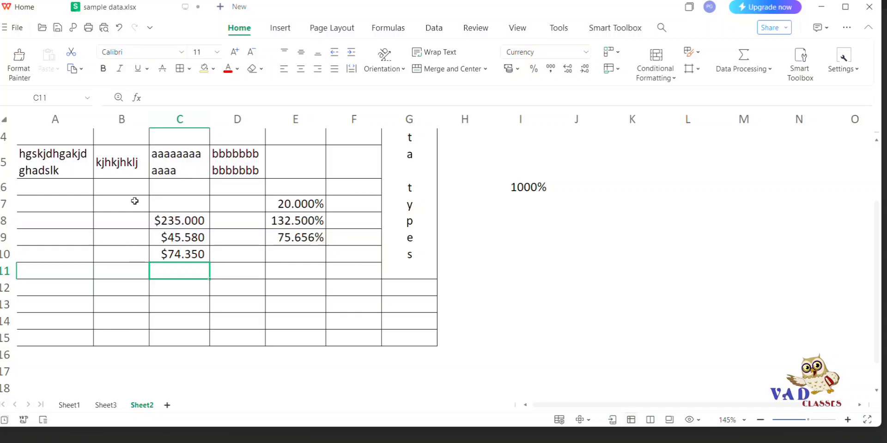
Step: Manually narrow columns B and C, making column C slightly too narrow for the amount in C8
scroll(238, 266, up, 1)
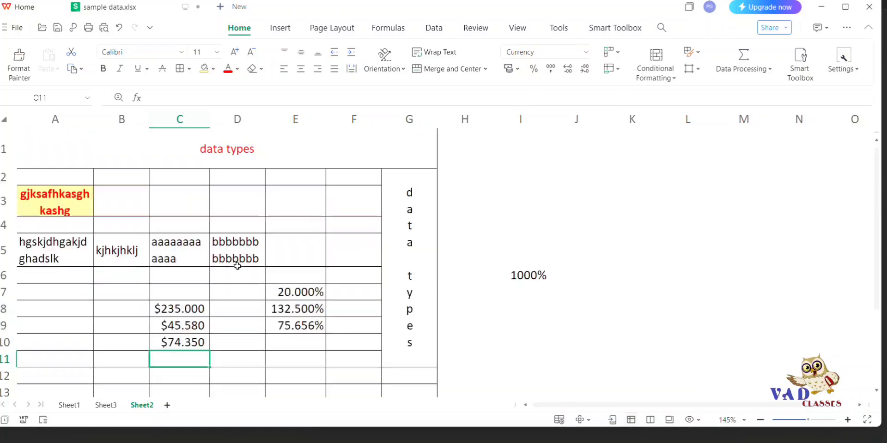
scroll(238, 266, down, 1)
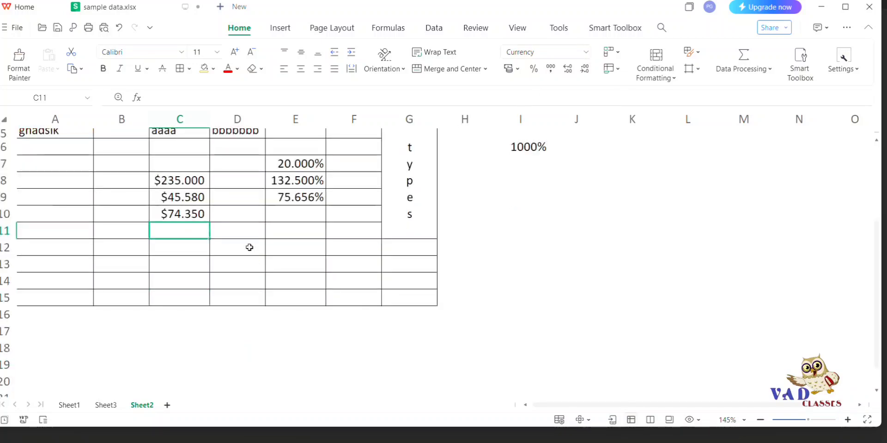
click(618, 54)
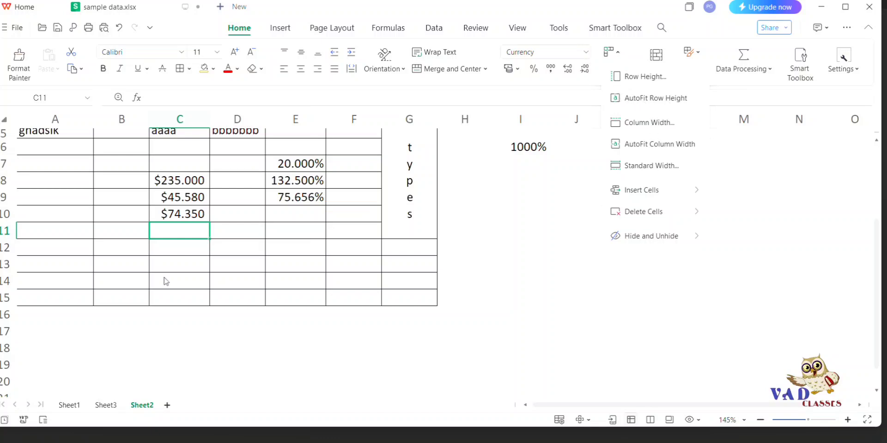
scroll(171, 231, up, 2)
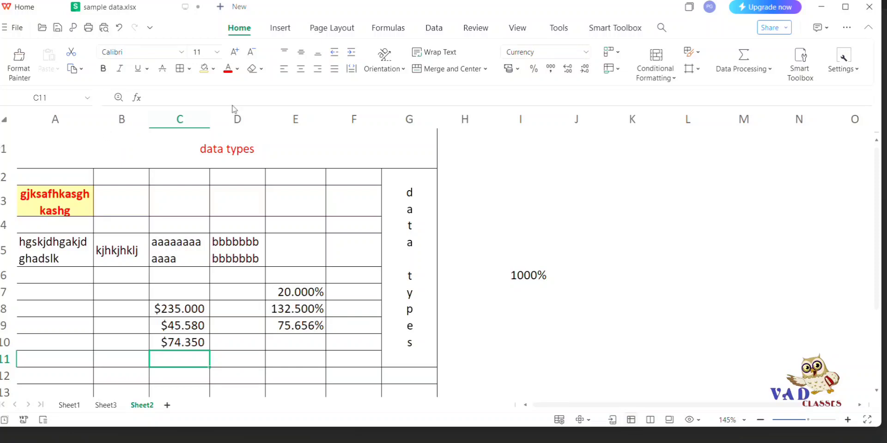
drag(207, 122, 131, 121)
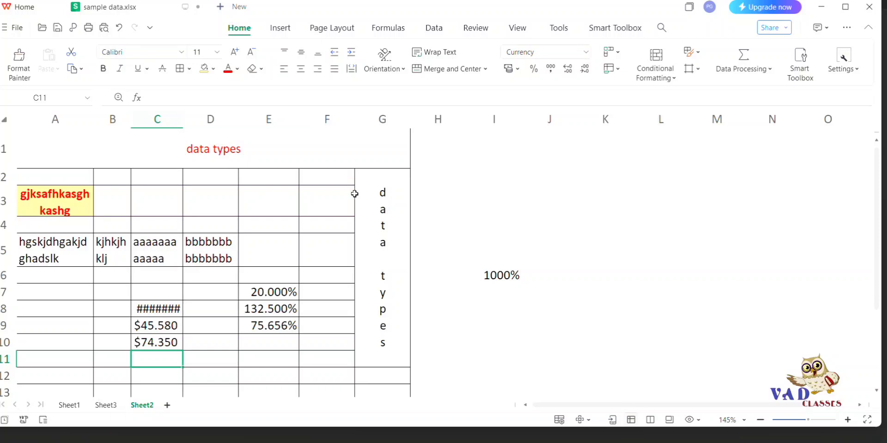
Step: Delete the whole column G that holds the vertical "data types" text
click(382, 119)
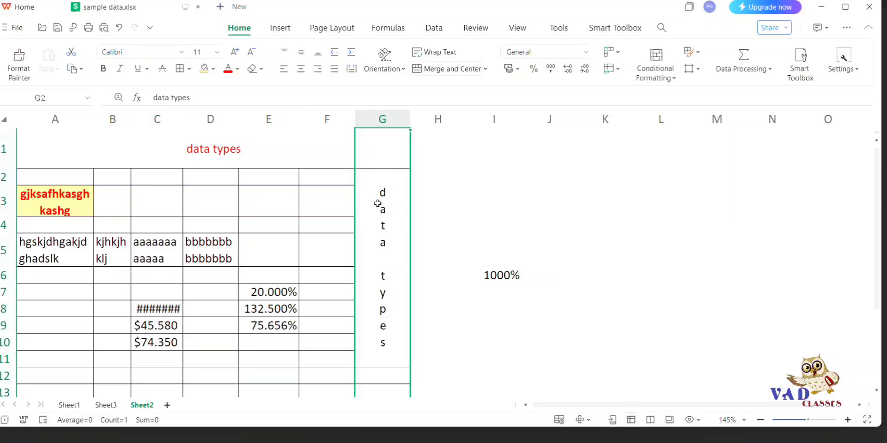
right_click(379, 163)
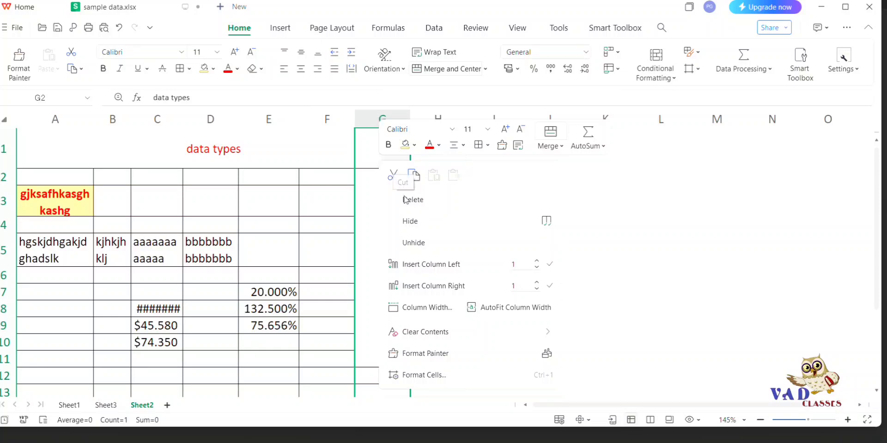
click(417, 202)
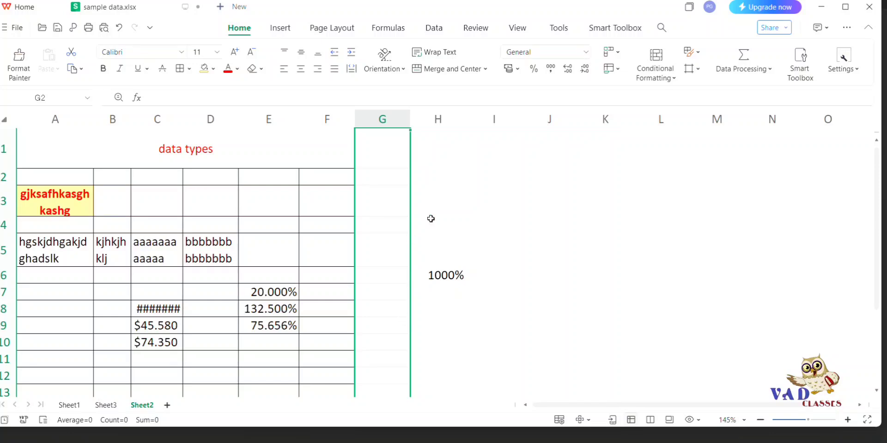
click(446, 189)
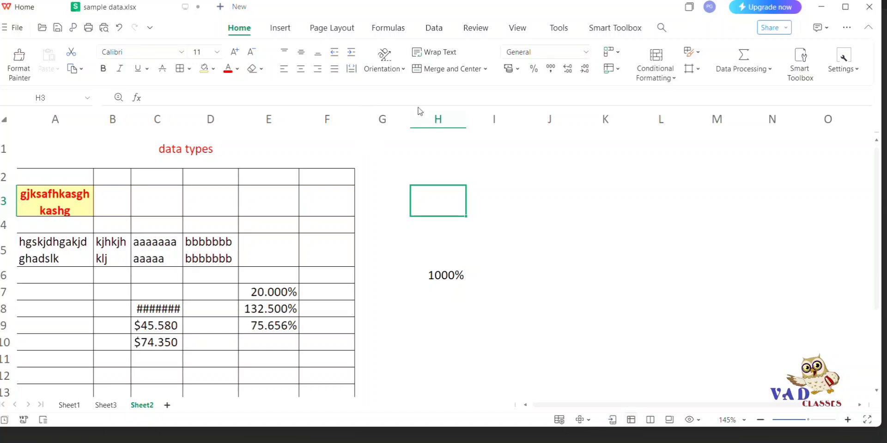
Step: Apply AutoFit Row Height to the bordered table range A2 to F15
scroll(371, 139, down, 3)
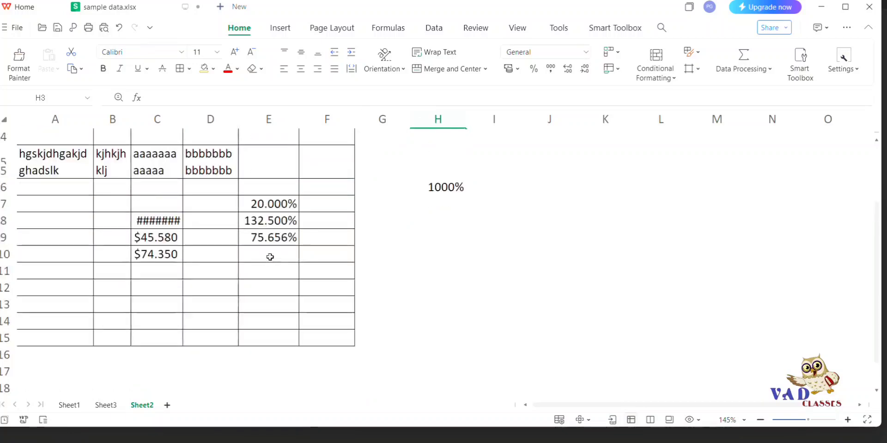
scroll(372, 138, up, 2)
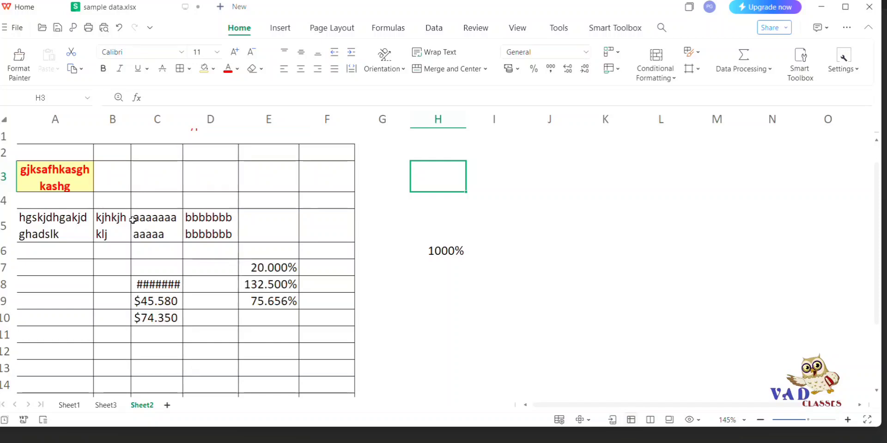
scroll(113, 206, up, 1)
scroll(164, 217, down, 1)
drag(33, 144, 333, 367)
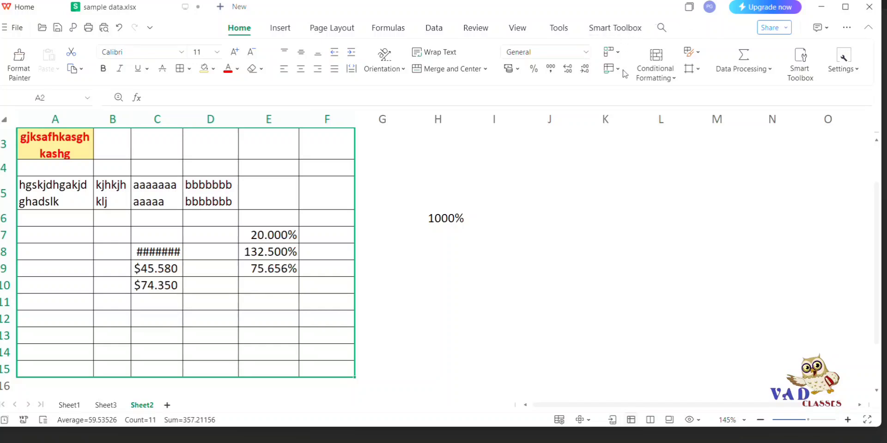
click(616, 52)
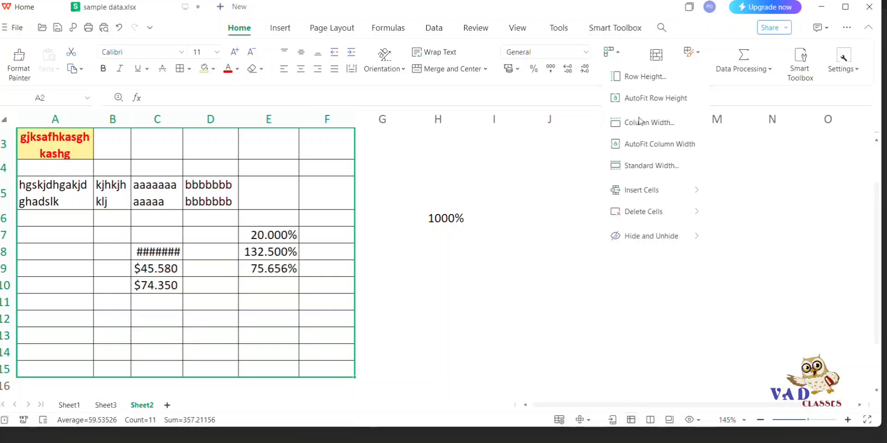
click(653, 105)
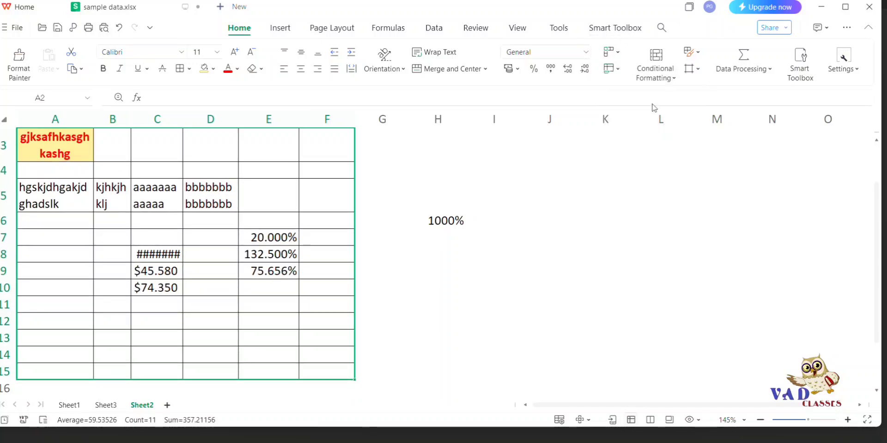
Step: Apply AutoFit Column Width to the table range A2 to F15
click(655, 69)
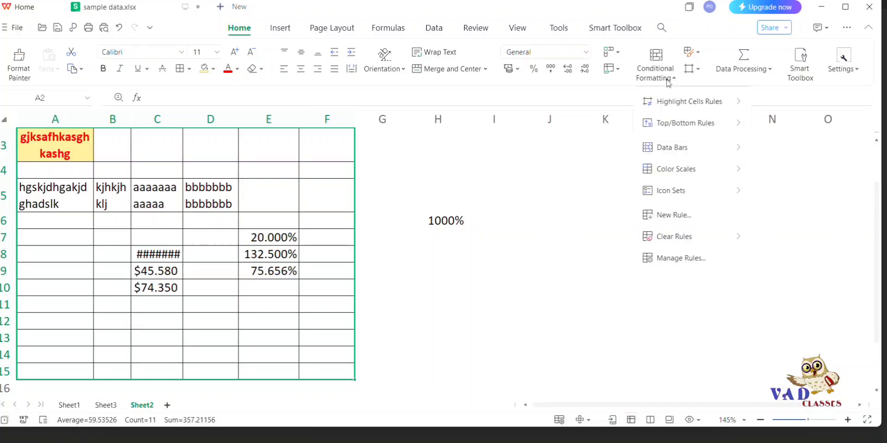
click(618, 53)
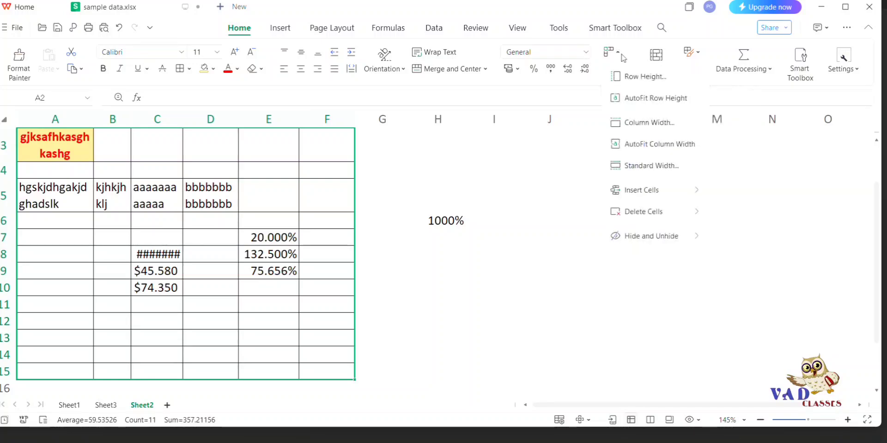
click(653, 146)
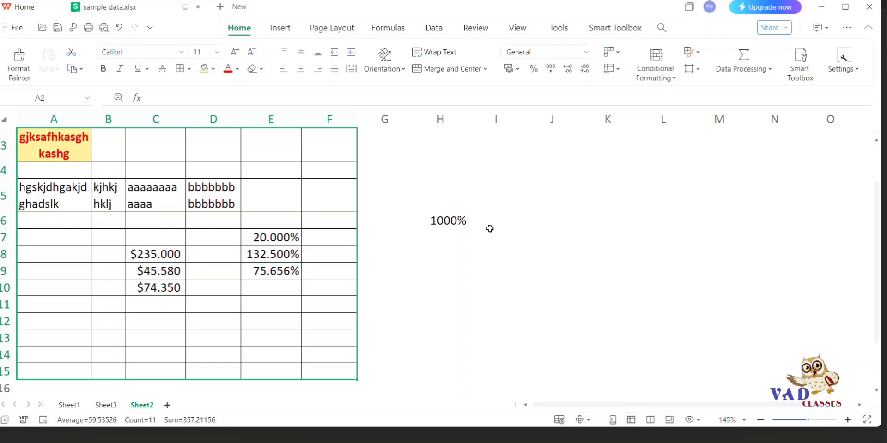
Step: Manually narrow column A by about a third and widen column B slightly
scroll(490, 229, up, 1)
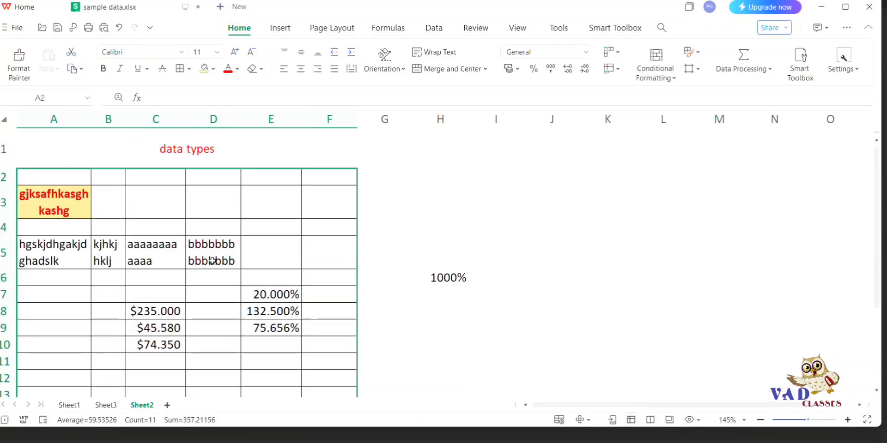
click(94, 177)
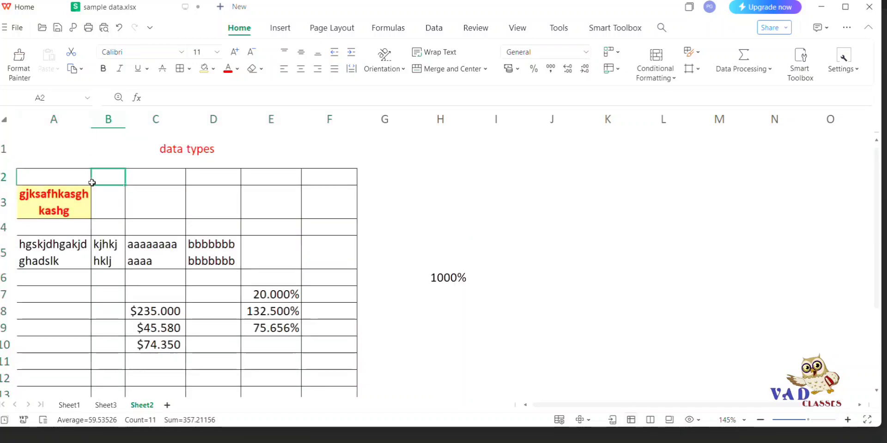
drag(91, 119, 68, 119)
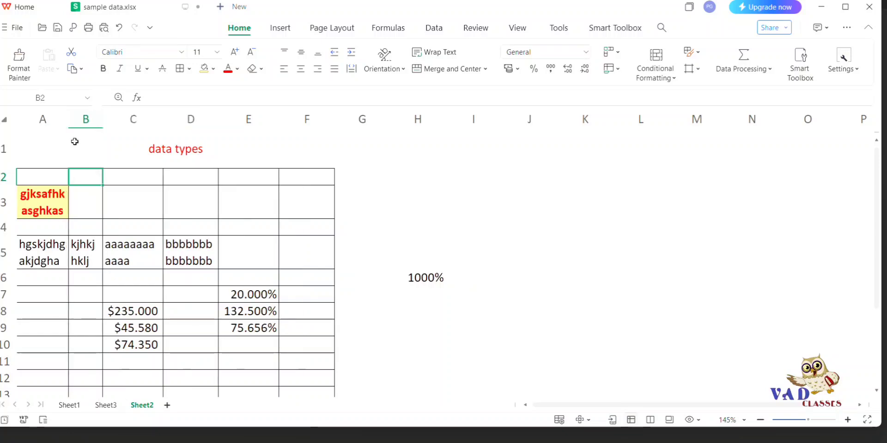
click(44, 187)
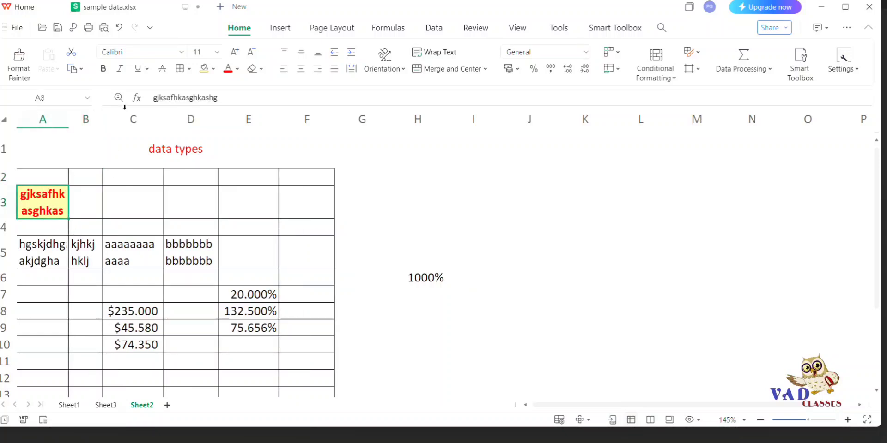
drag(103, 122, 112, 122)
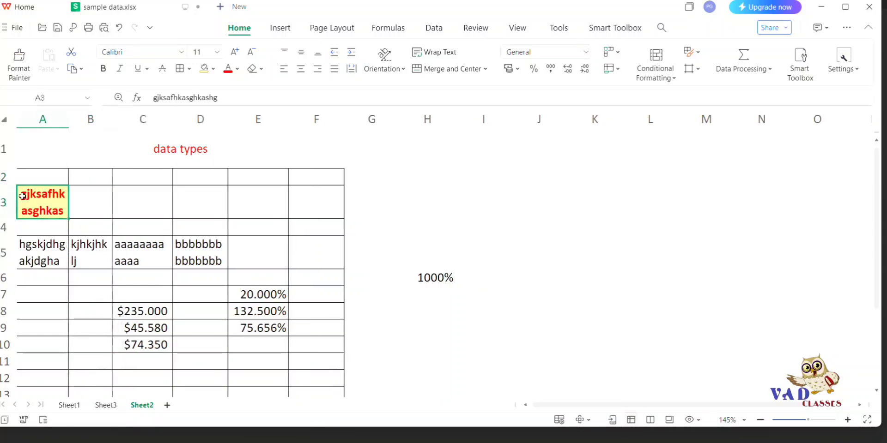
Step: Apply Wrap Text to the whole table range A2 to F15
click(28, 175)
key(ctrl+a)
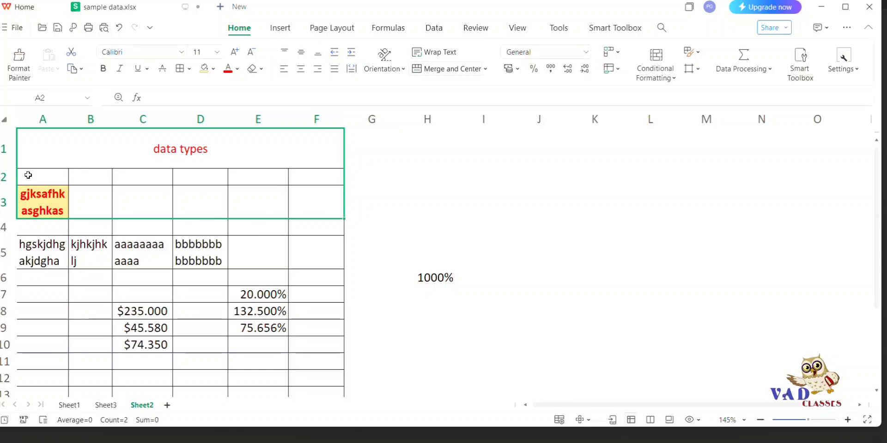
drag(28, 175, 306, 382)
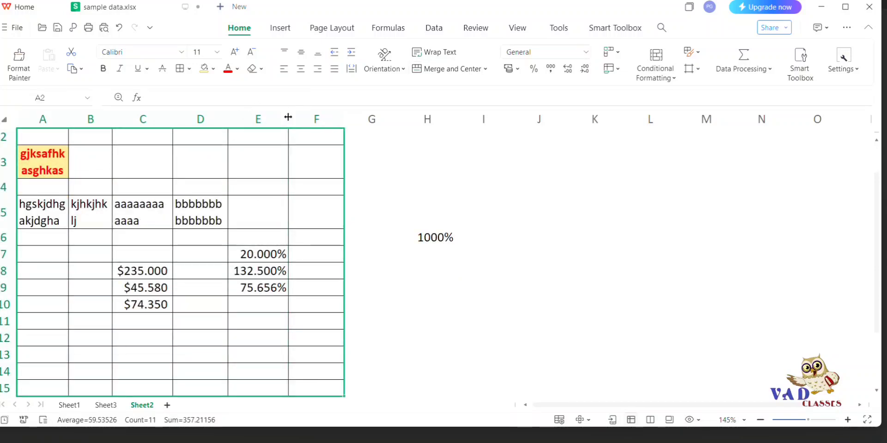
click(441, 52)
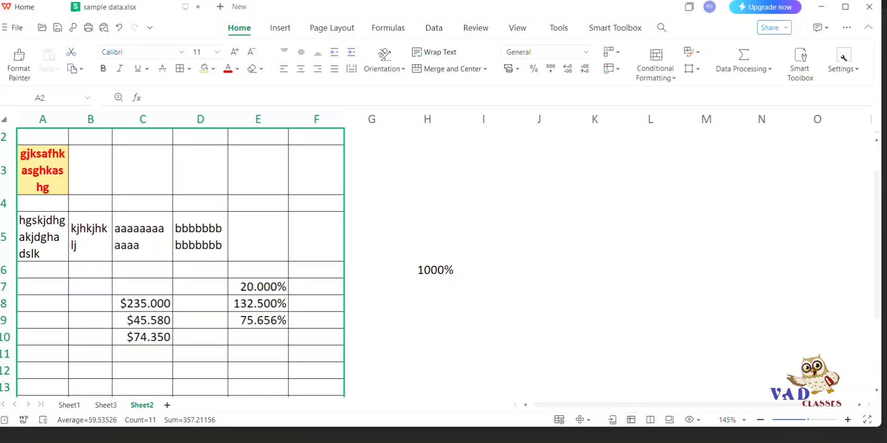
click(616, 53)
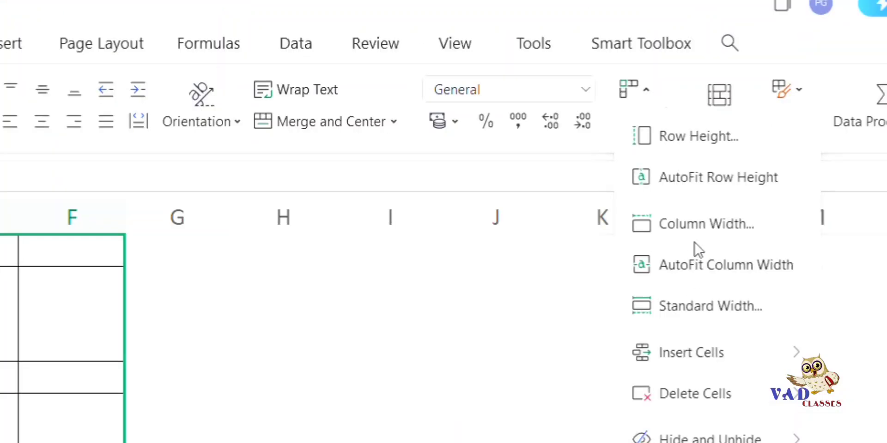
click(699, 226)
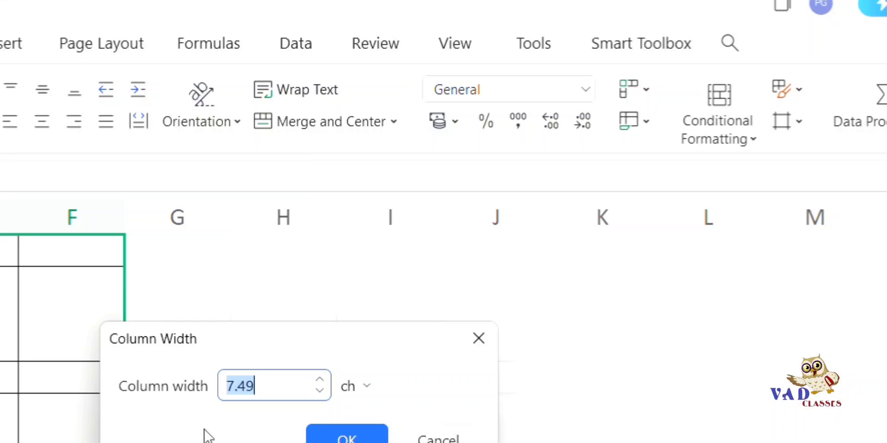
click(481, 341)
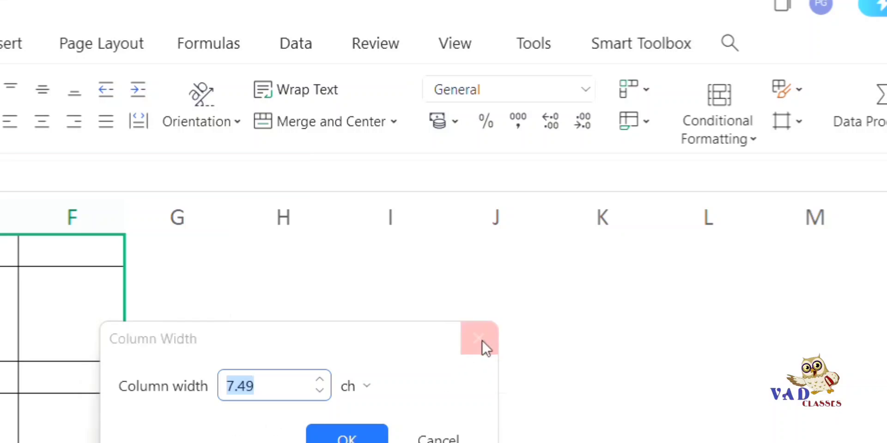
Step: Apply AutoFit Column Width to A2 to F15 and turn off text wrapping for the range
click(640, 93)
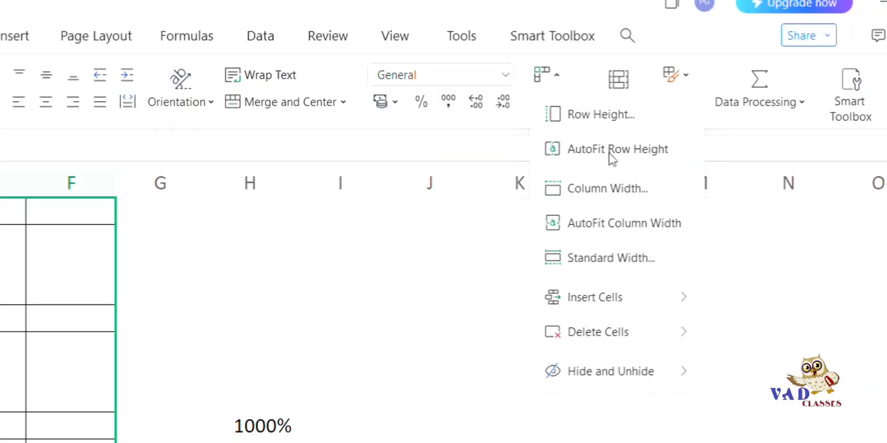
click(619, 225)
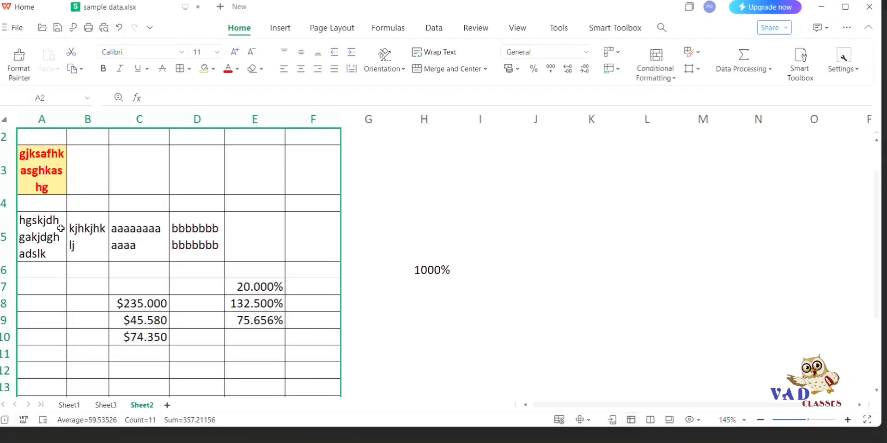
click(441, 53)
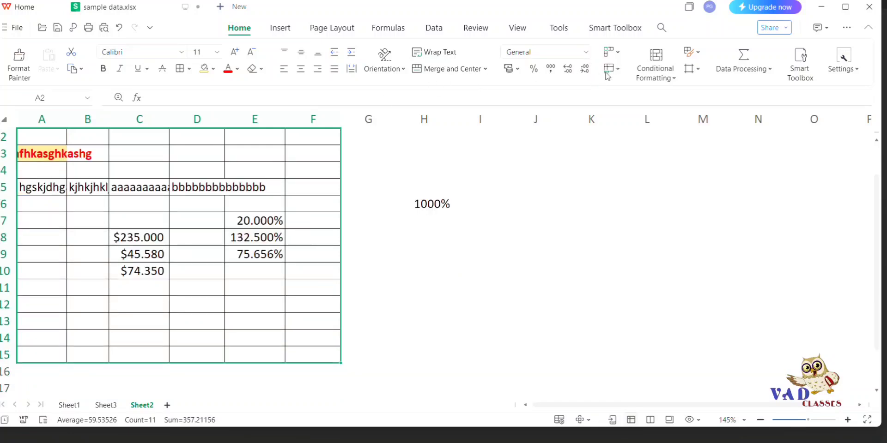
Step: Autofit the column widths of the selected table range A2 to F15 to their contents
click(618, 55)
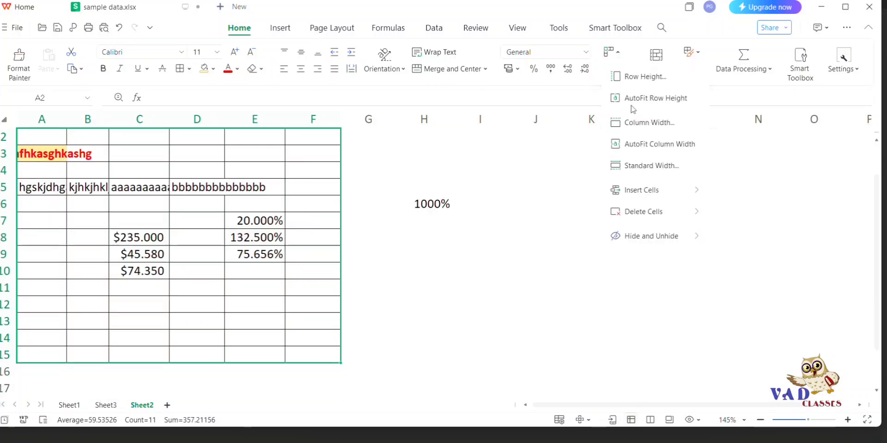
click(647, 149)
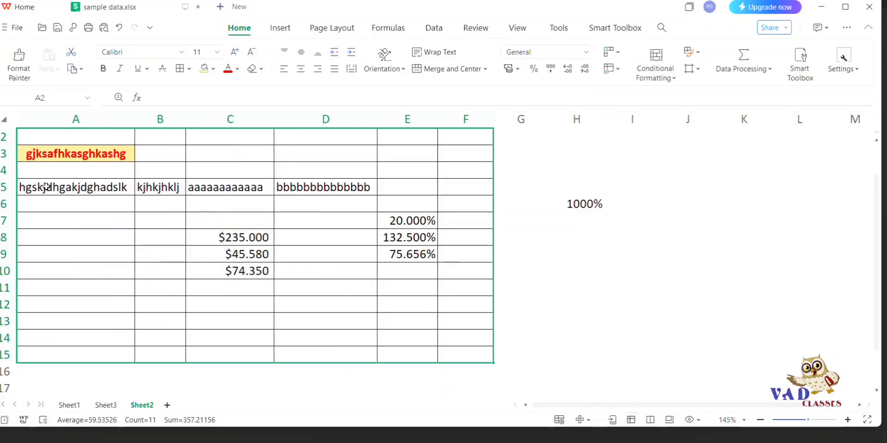
scroll(105, 230, up, 1)
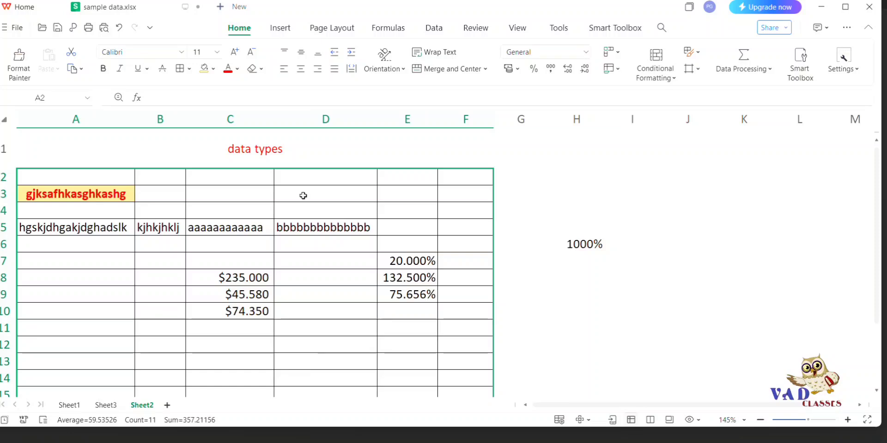
Step: Manually narrow column A to a width of about 14.08 and reduce the height of row 1 by roughly two fifths
click(127, 117)
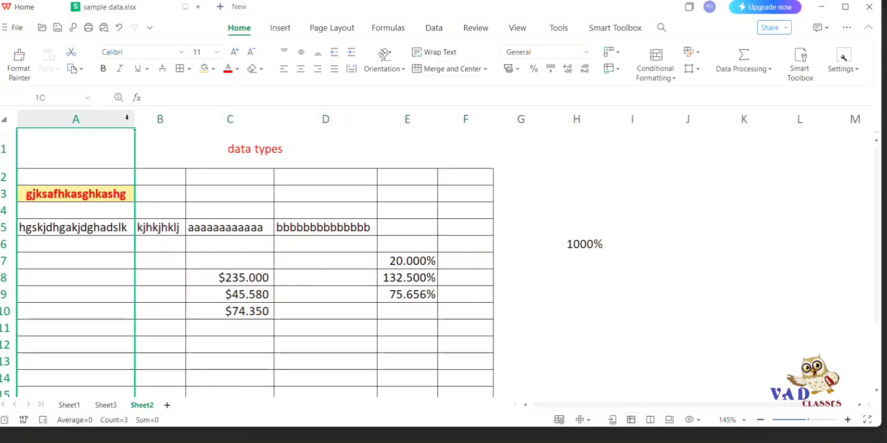
drag(134, 119, 110, 125)
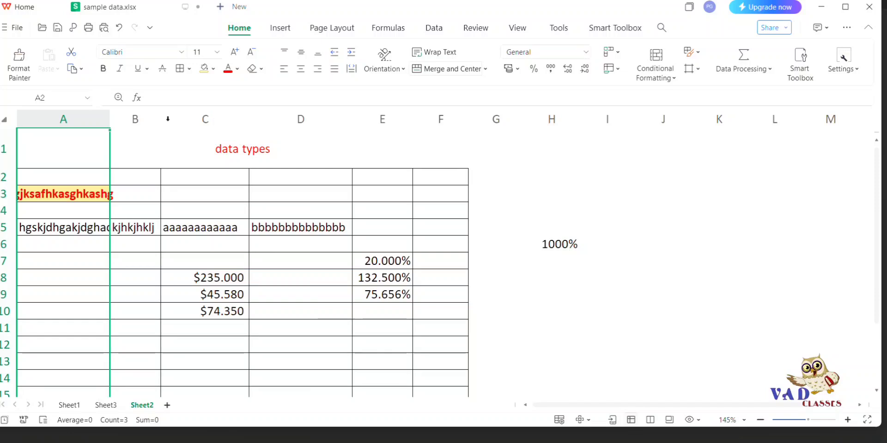
drag(162, 121, 162, 120)
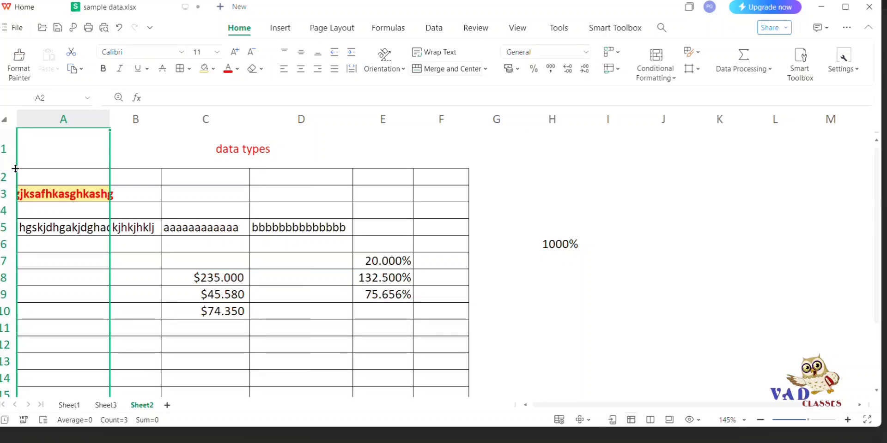
drag(15, 168, 20, 152)
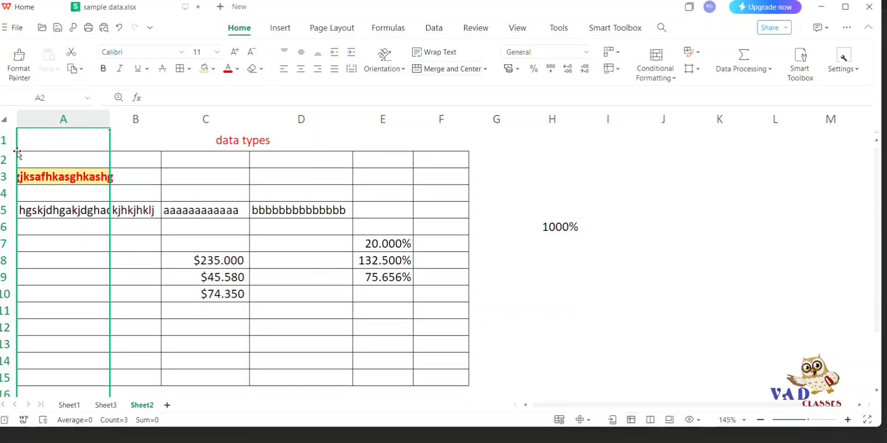
Step: Narrow column A further by about a fifth and dismiss the WinZip notification
drag(111, 118, 110, 118)
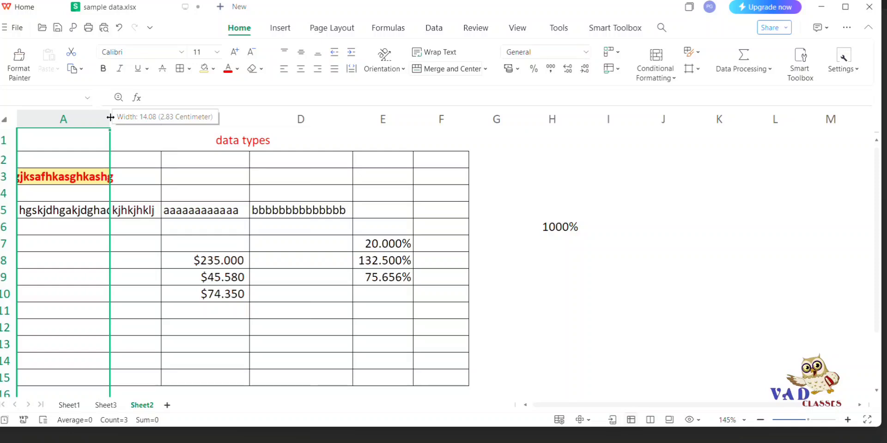
drag(110, 117, 90, 117)
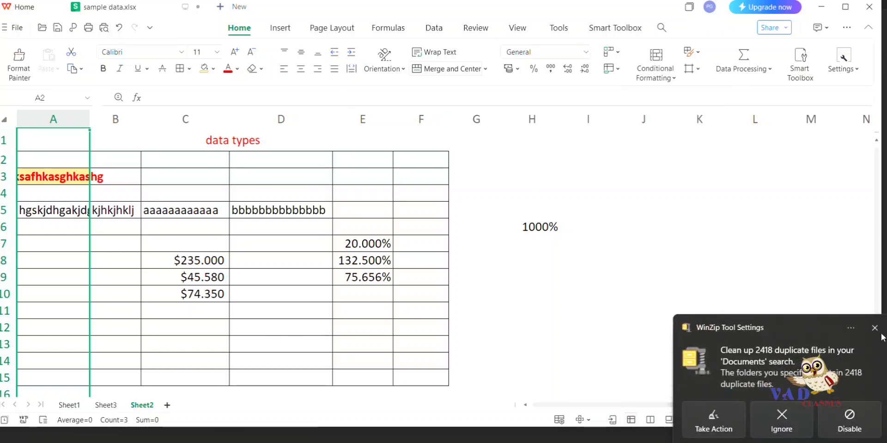
click(874, 328)
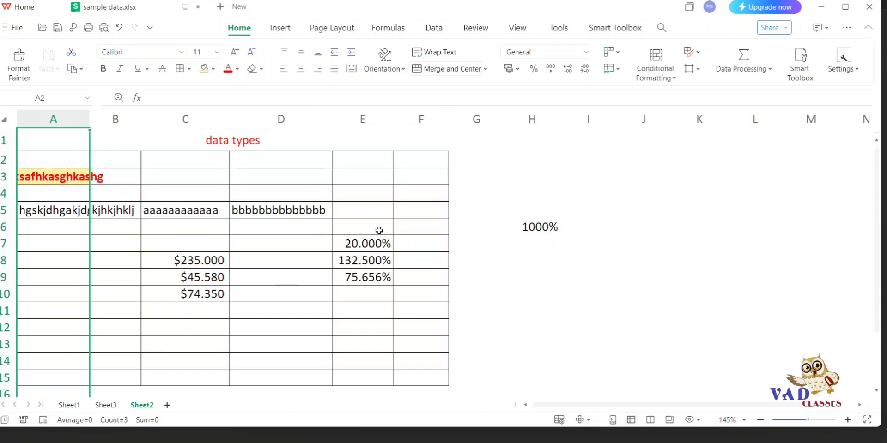
Step: Clear the percentage values from cells E7 to E12
click(251, 261)
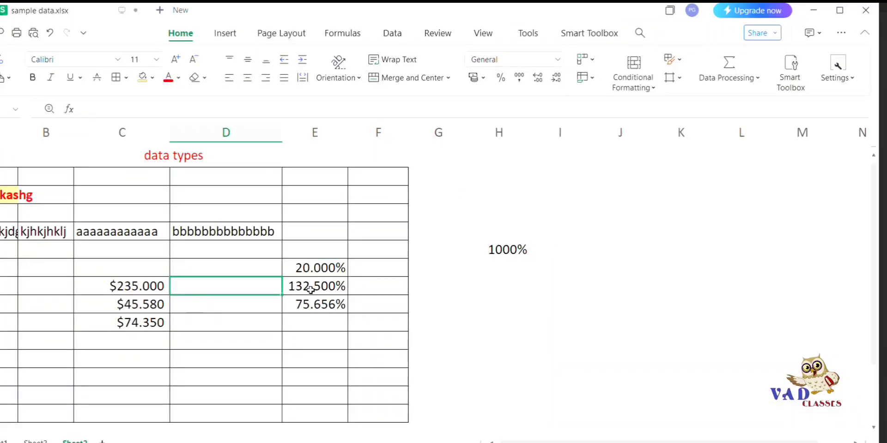
drag(313, 265, 331, 355)
key(Delete)
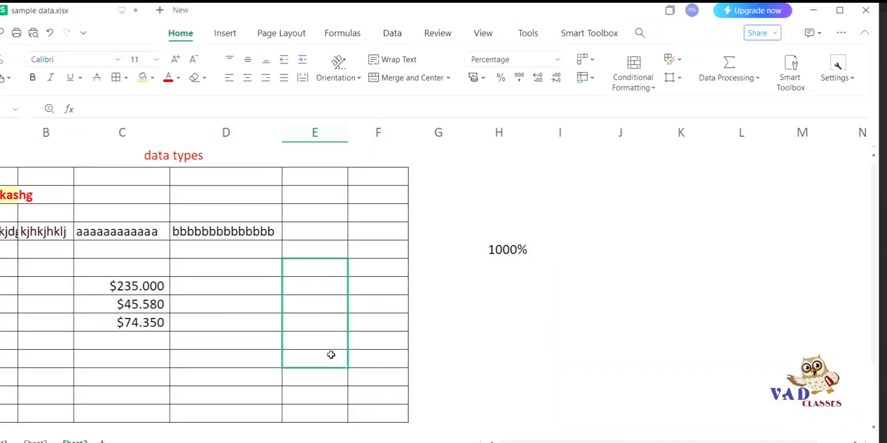
click(227, 286)
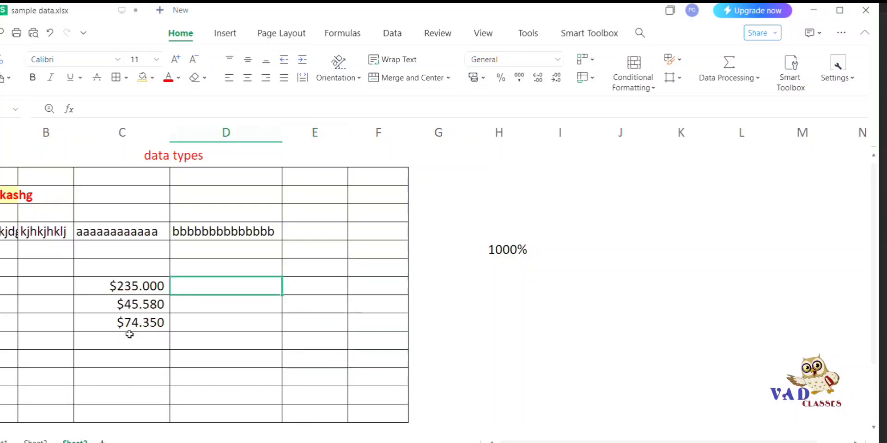
Step: Enter 456 in cell C11 and 8545.35 in cell C12, below the existing currency amounts
click(139, 342)
text(456)
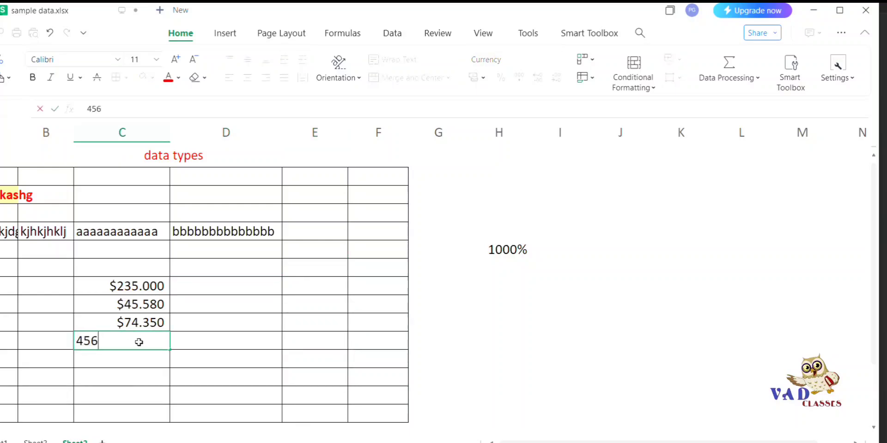
key(Return)
text(8,545)
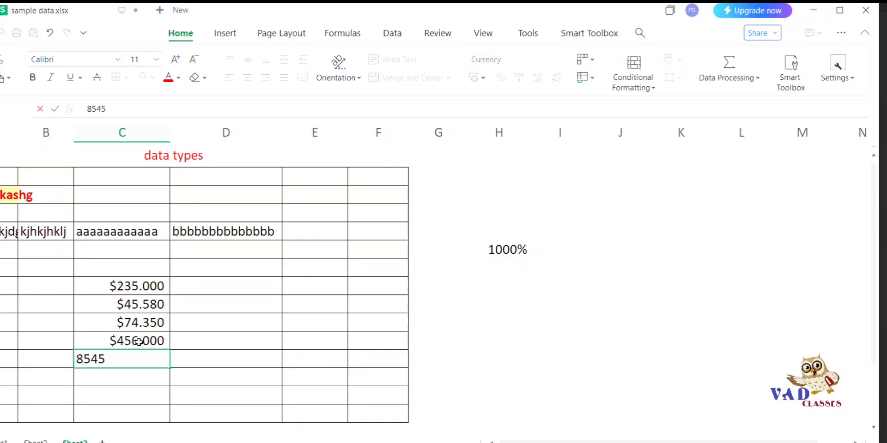
text(.35)
key(Return)
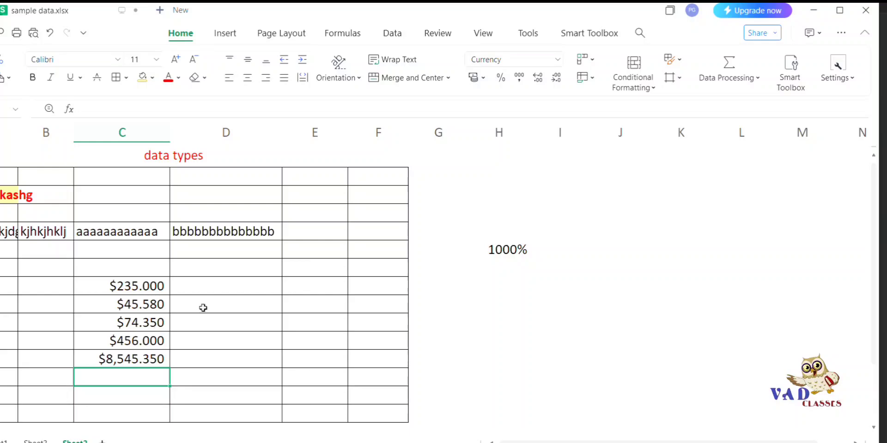
Step: Total the currency amounts in C8 to C12 using the Sum option of AutoSum
click(206, 288)
scroll(134, 375, down, 1)
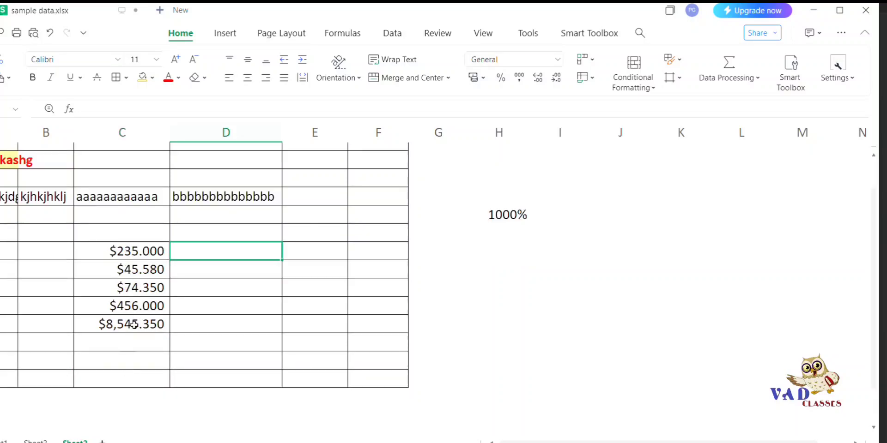
drag(133, 254, 142, 388)
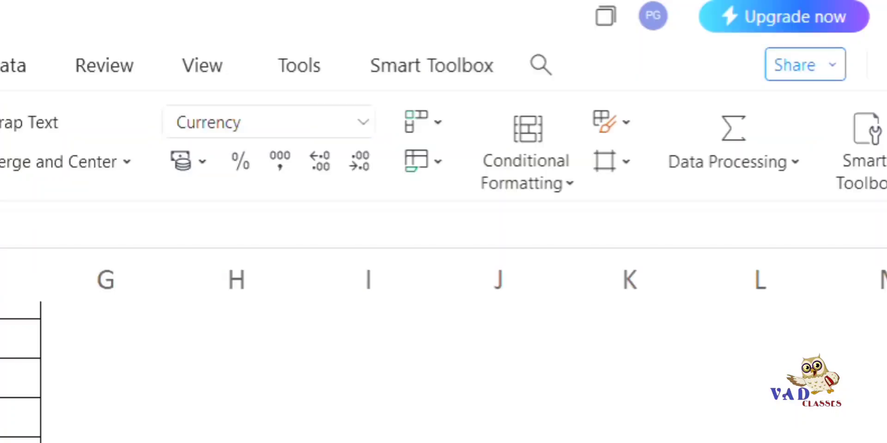
click(792, 164)
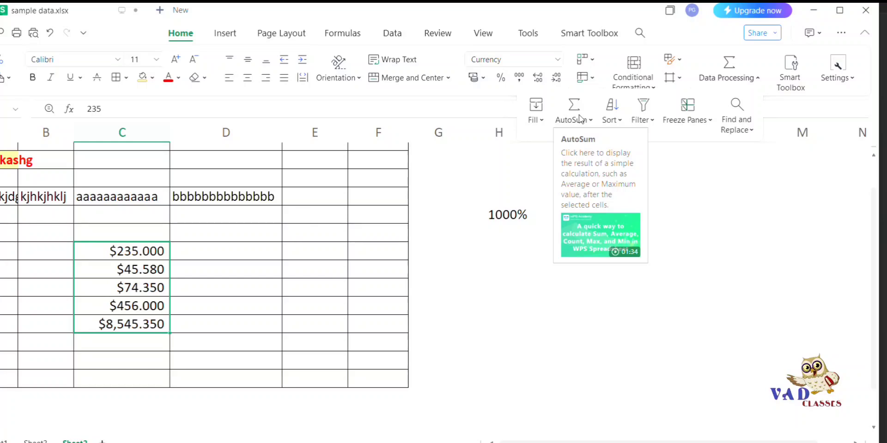
click(581, 119)
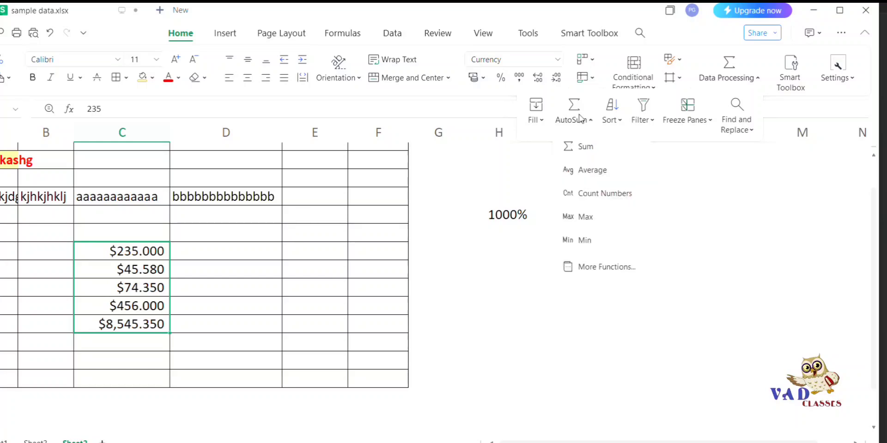
click(590, 148)
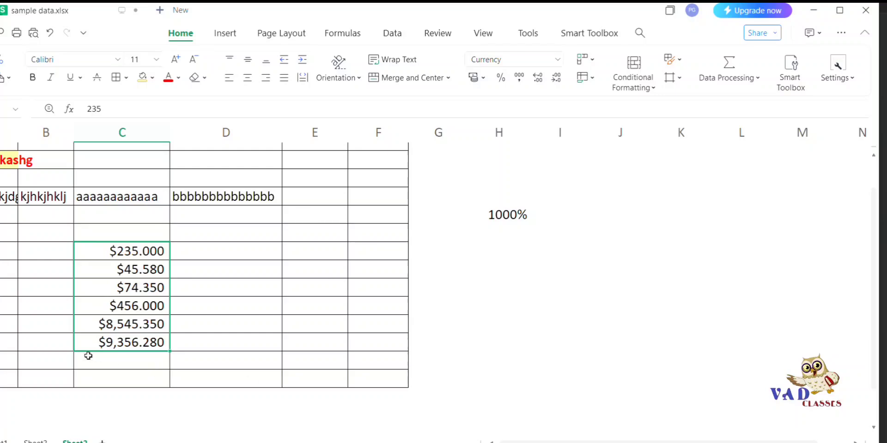
Step: Delete the AutoSum total from cell C13
click(123, 341)
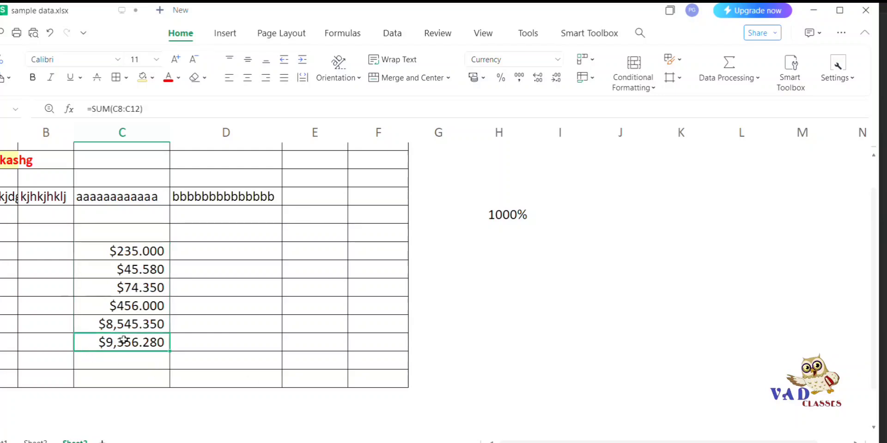
key(Delete)
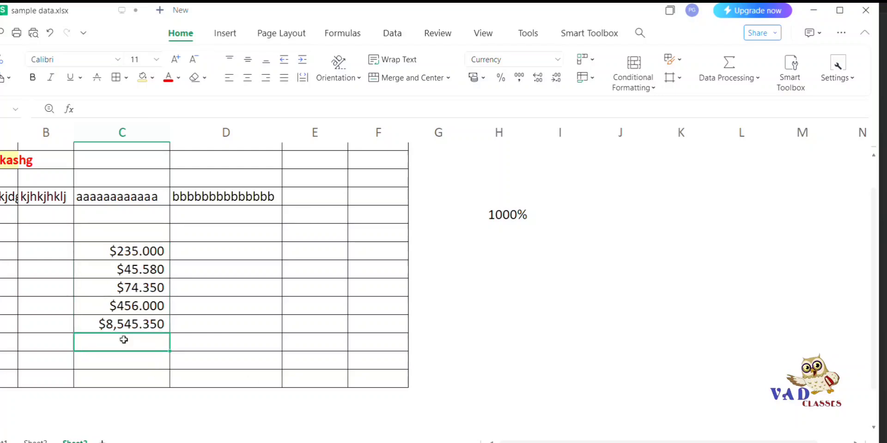
click(135, 374)
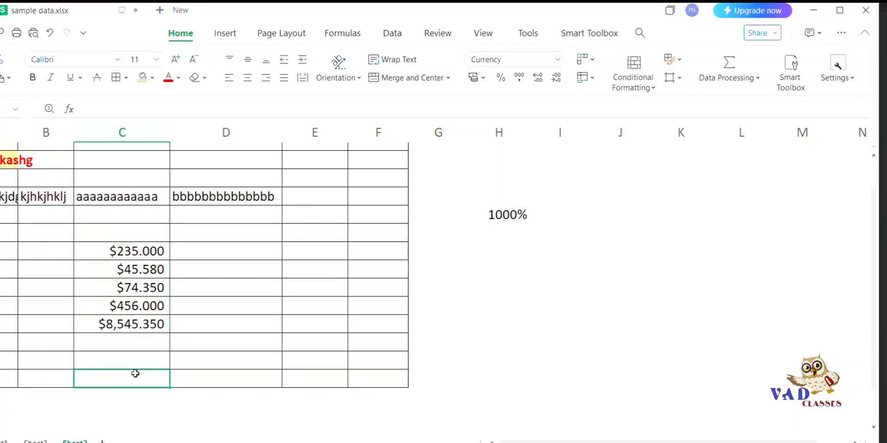
Step: Enter the formula =sum(C8:C12) in cell C16, below the table, to total the currency amounts
click(113, 398)
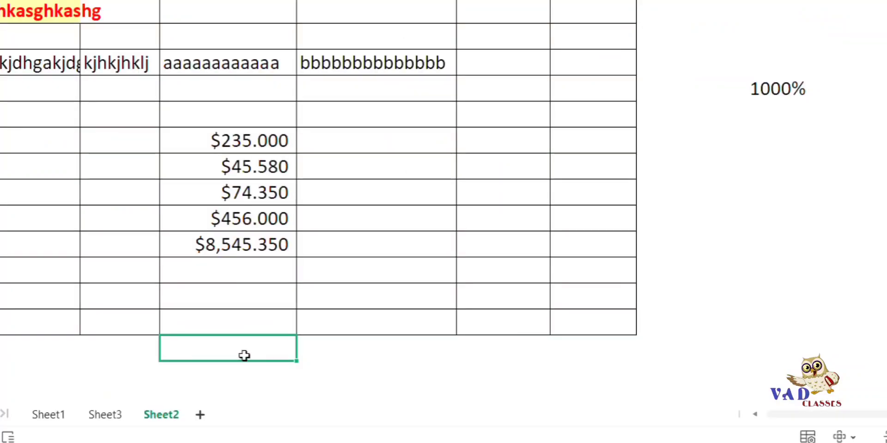
text(=su)
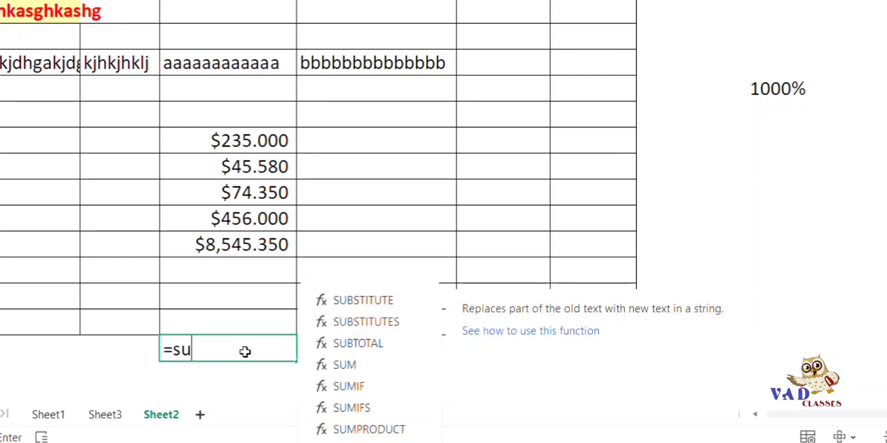
text(m()
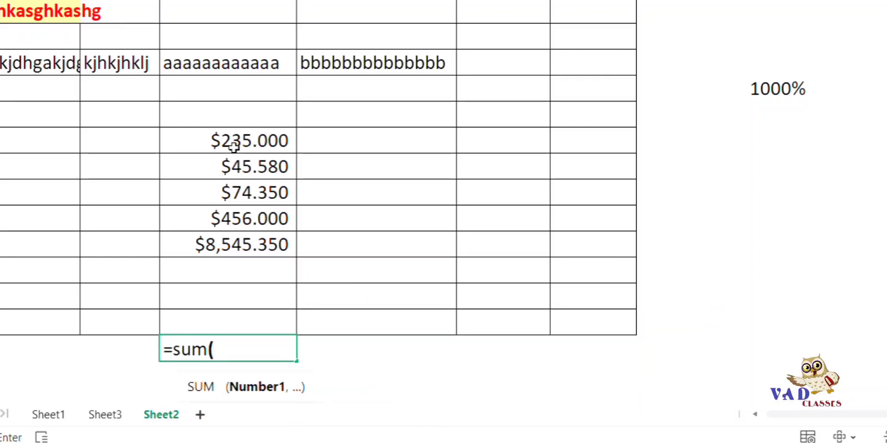
drag(236, 140, 243, 258)
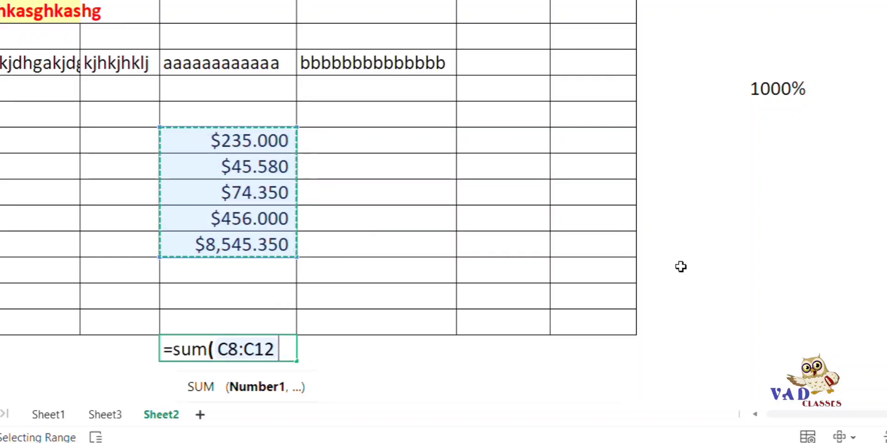
text())
key(Return)
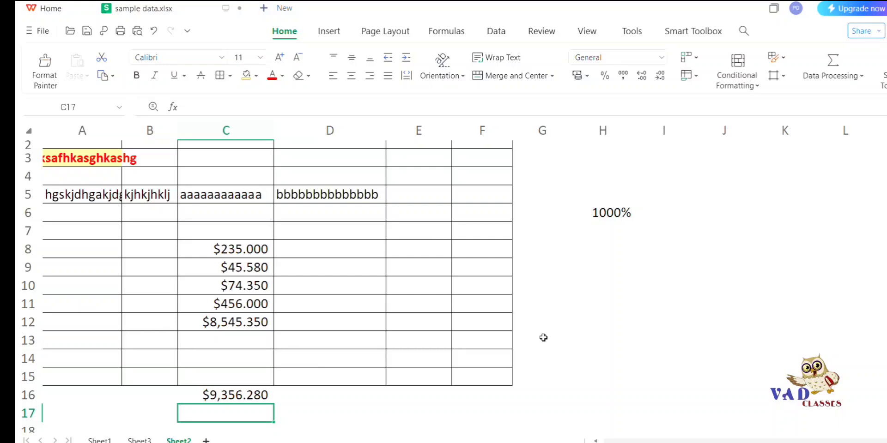
Step: Enter the formula =SUM(12,36,56.5) in cell H8 to add the typed numbers directly
click(600, 254)
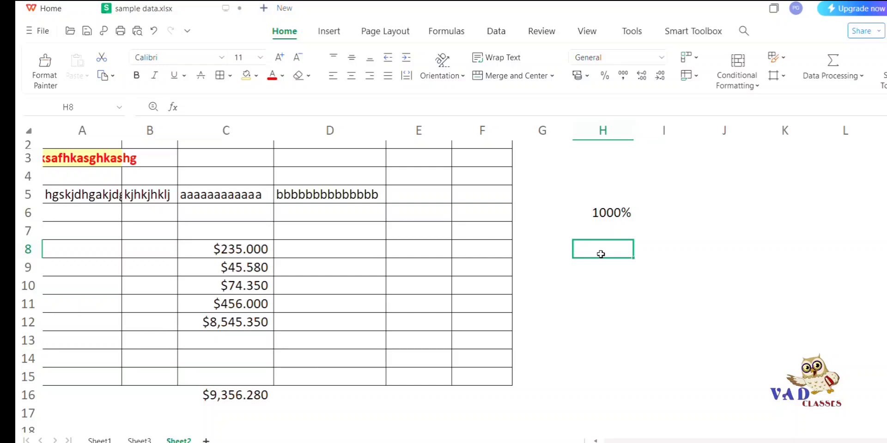
text(=)
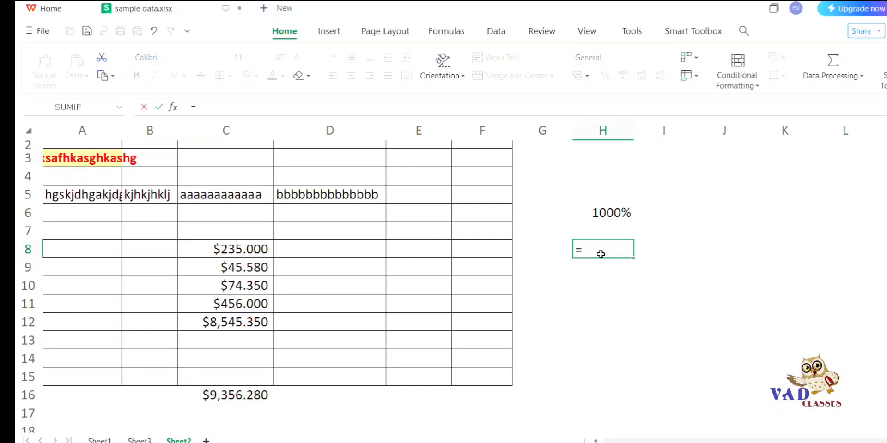
text(SUM)
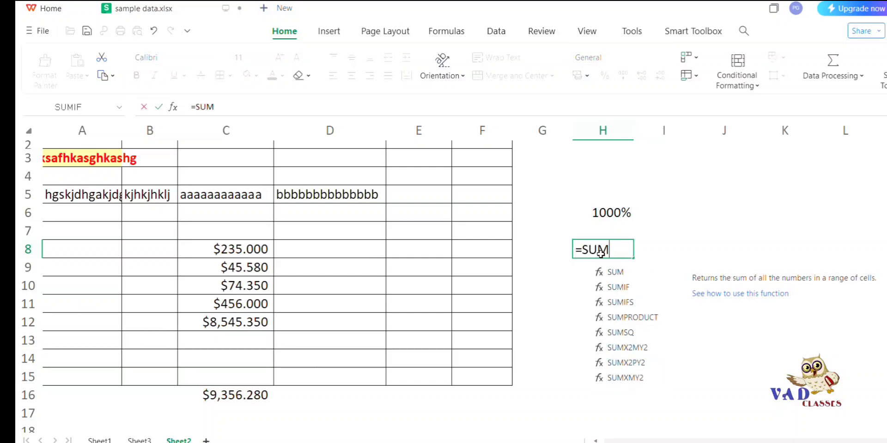
text(()
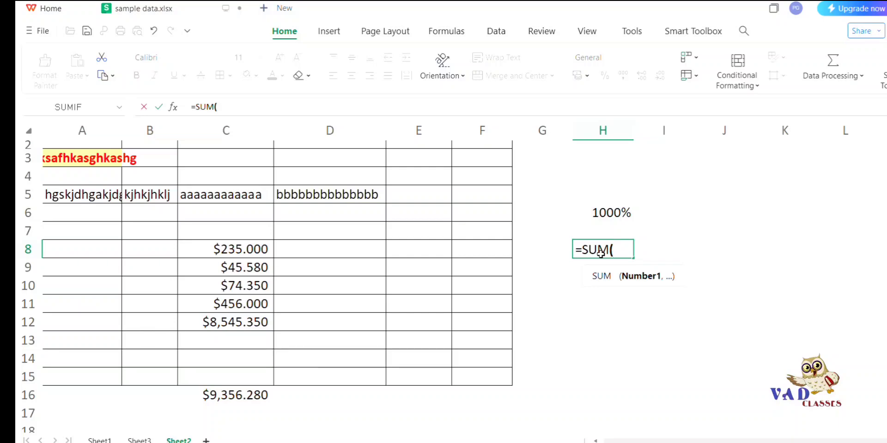
text(12,36,56)
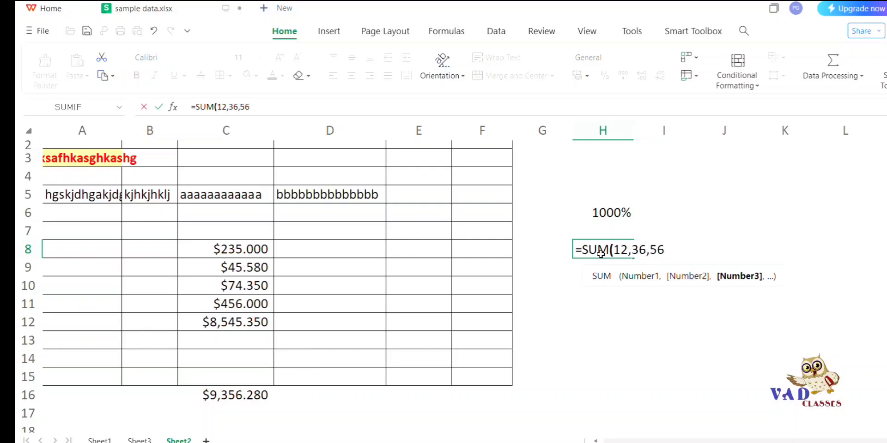
text(.5))
key(Return)
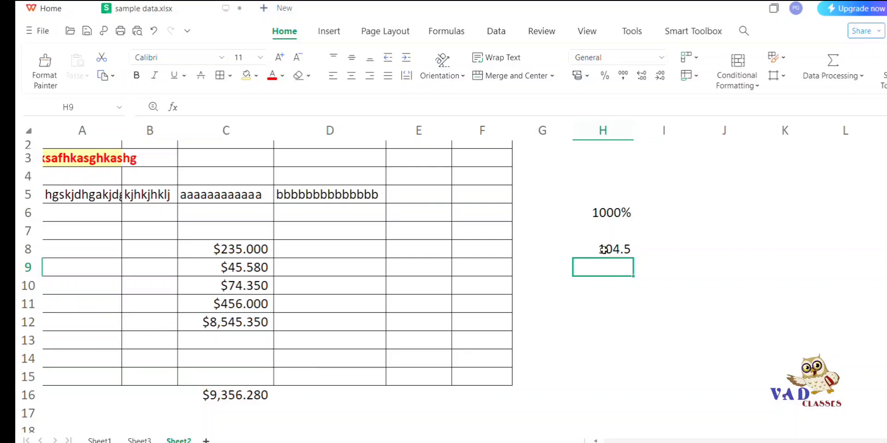
Step: Enter the formula =C8*3 in cell D8 to multiply the first currency amount by three
click(313, 248)
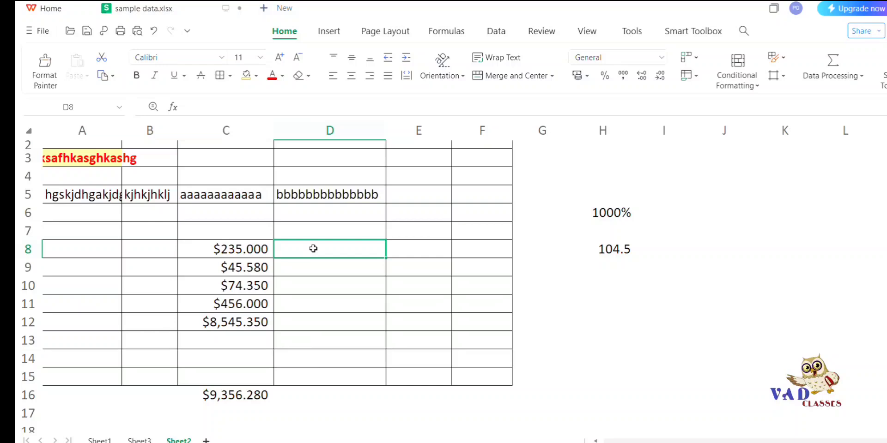
text(=)
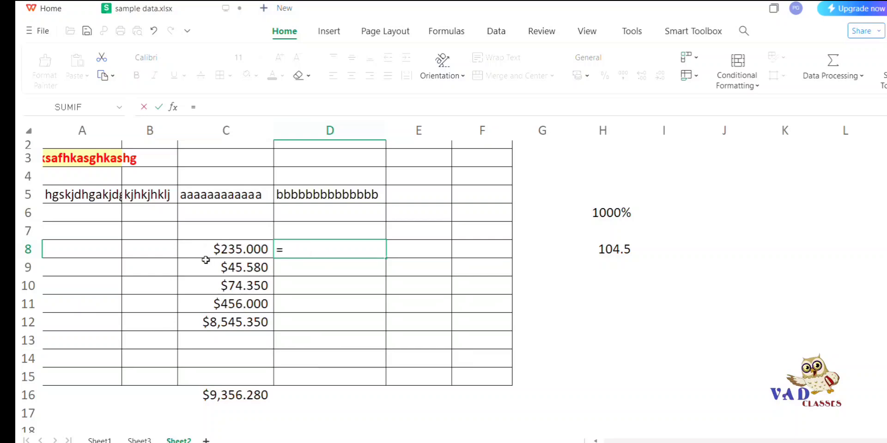
click(221, 248)
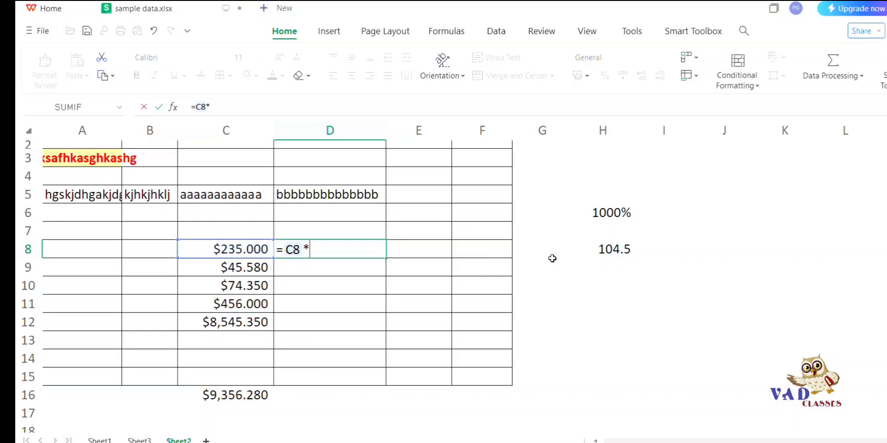
text(3)
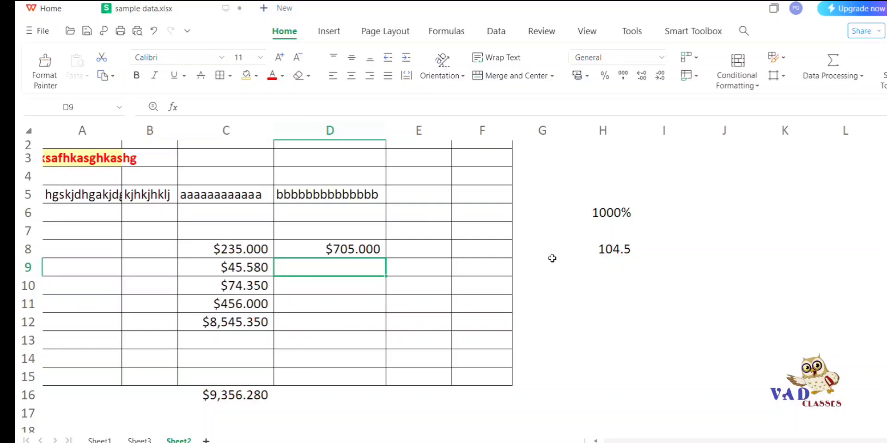
Step: Fill the D8 formula down to D12 and copy the SUM formula from C16 across to D16
click(293, 252)
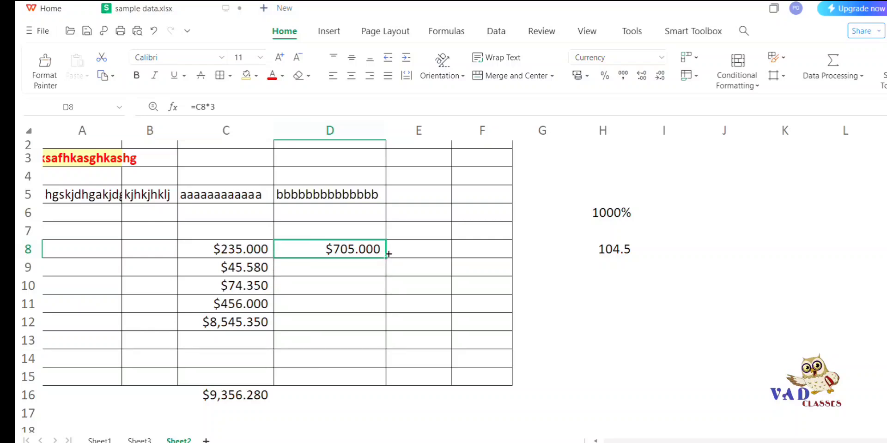
drag(389, 254, 388, 329)
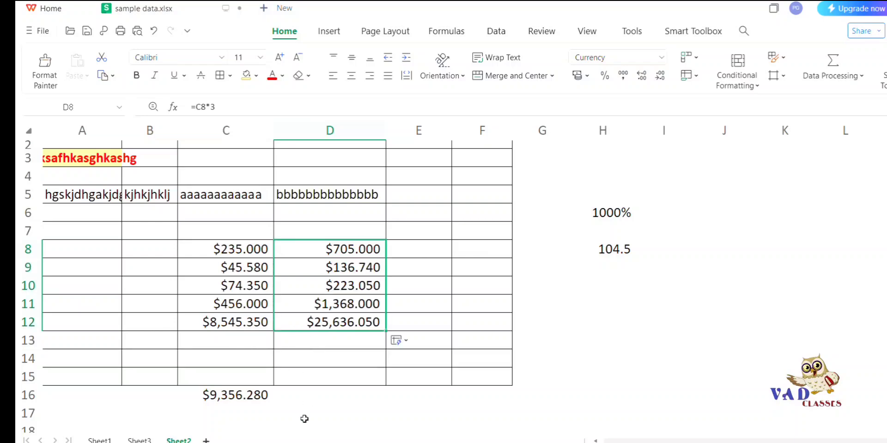
click(237, 401)
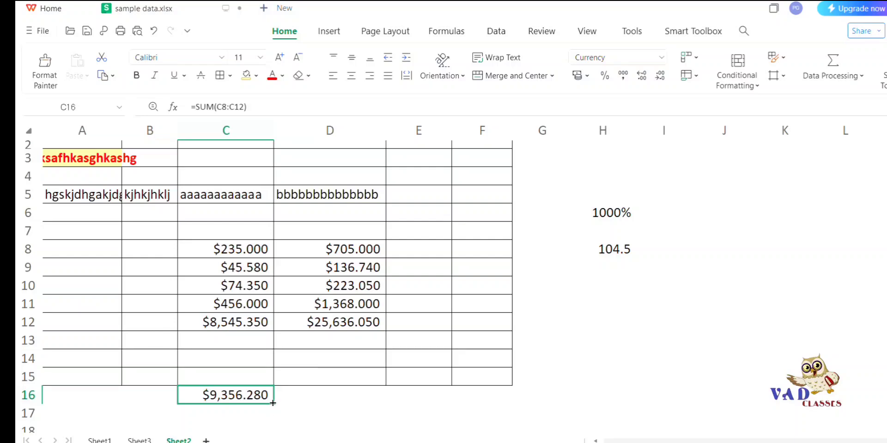
drag(272, 403, 359, 402)
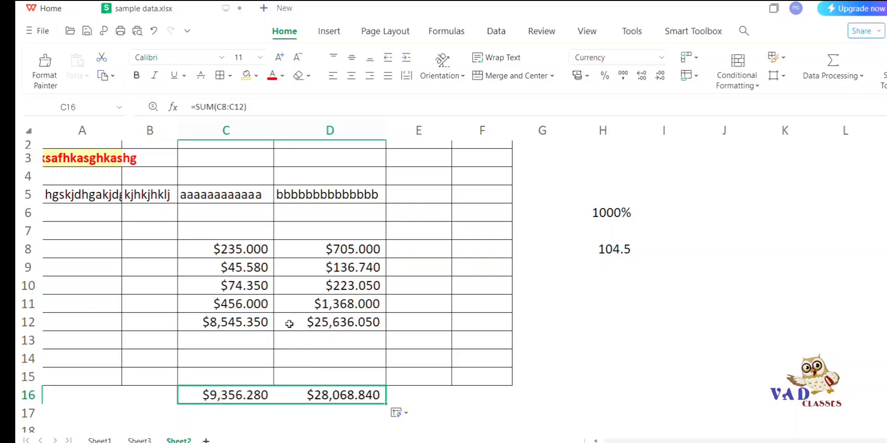
Step: Enter the formula =C8*30% in cell E8 to calculate 30 percent of the first currency amount
click(406, 257)
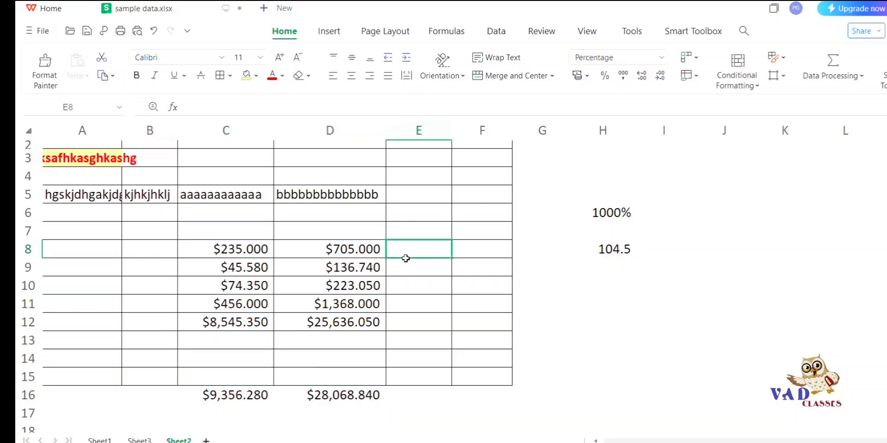
text(=)
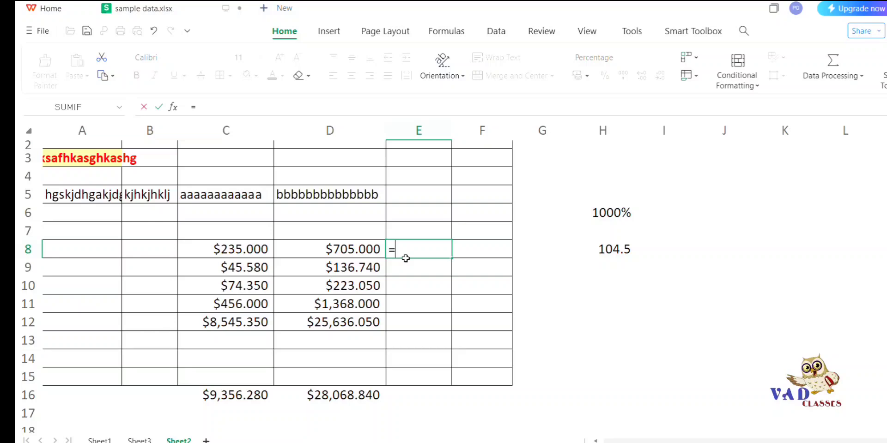
click(245, 250)
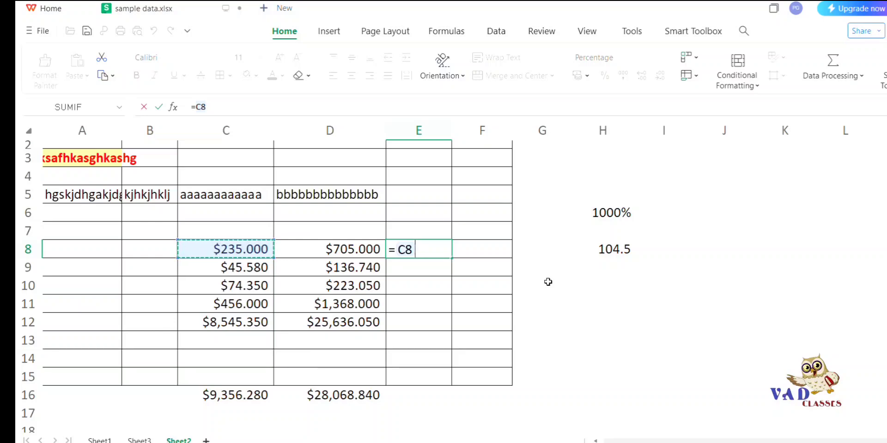
text(*)
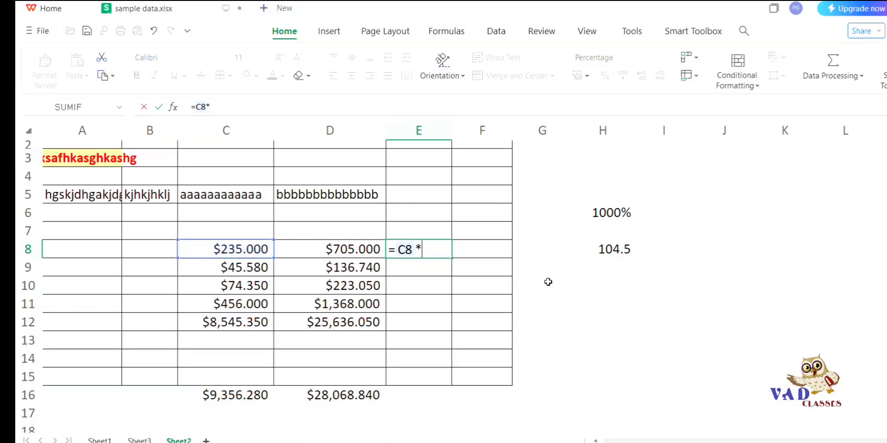
text(30%)
key(Return)
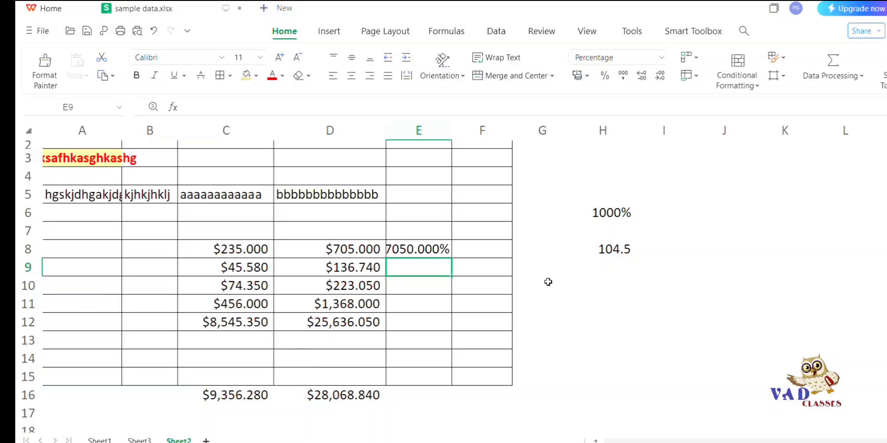
Step: Apply the Number format to cells E8 to E13
click(415, 244)
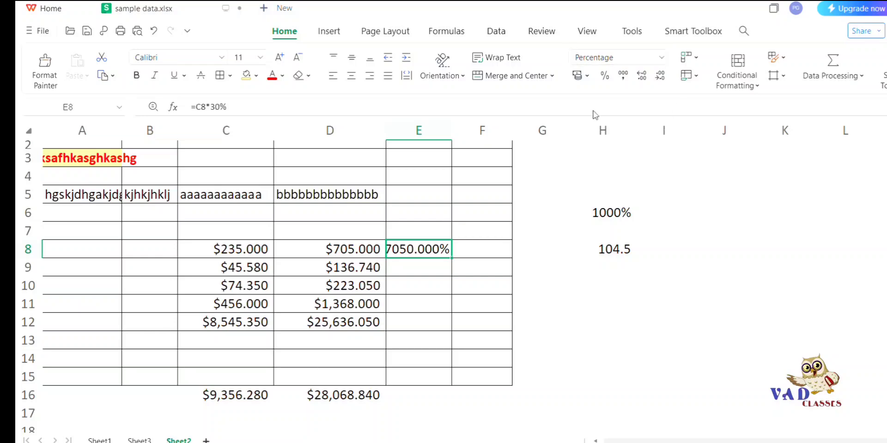
drag(410, 247, 414, 342)
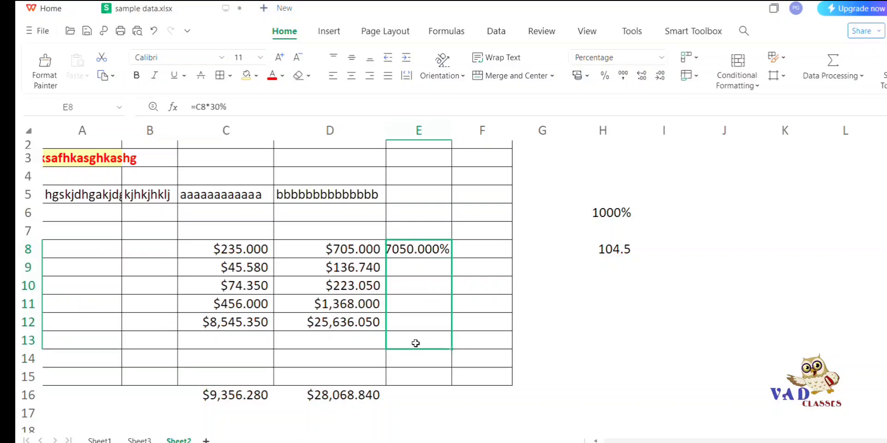
click(663, 58)
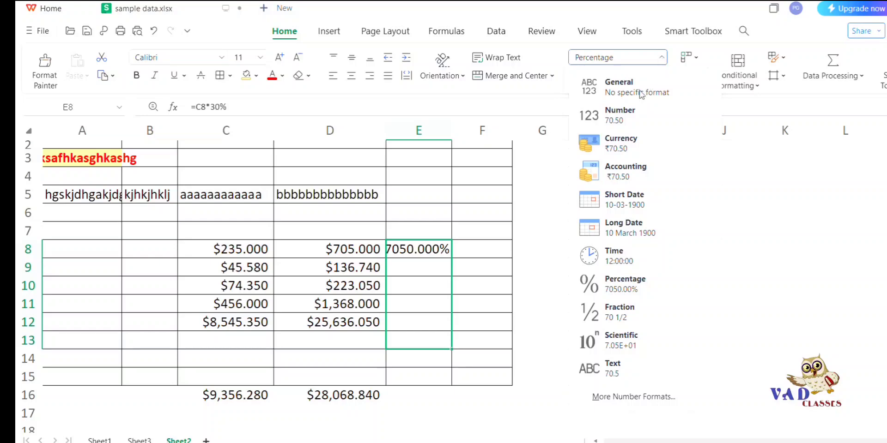
click(618, 118)
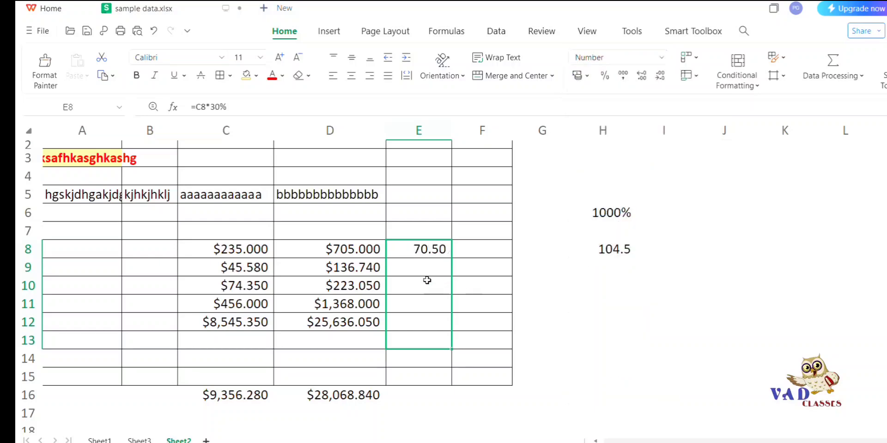
click(402, 251)
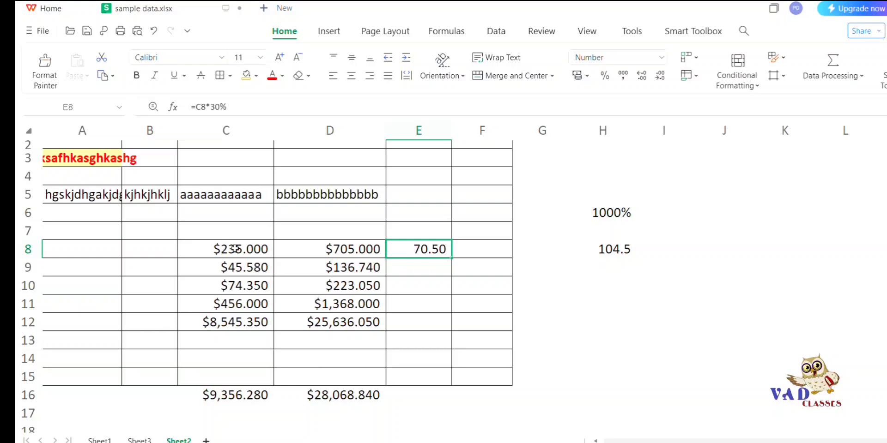
Step: Change the first currency amount, in cell C8, to 500
click(233, 249)
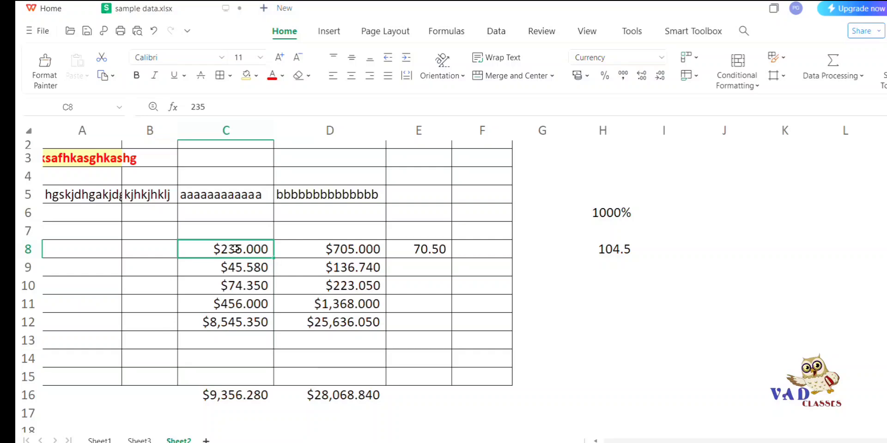
text(500)
key(Return)
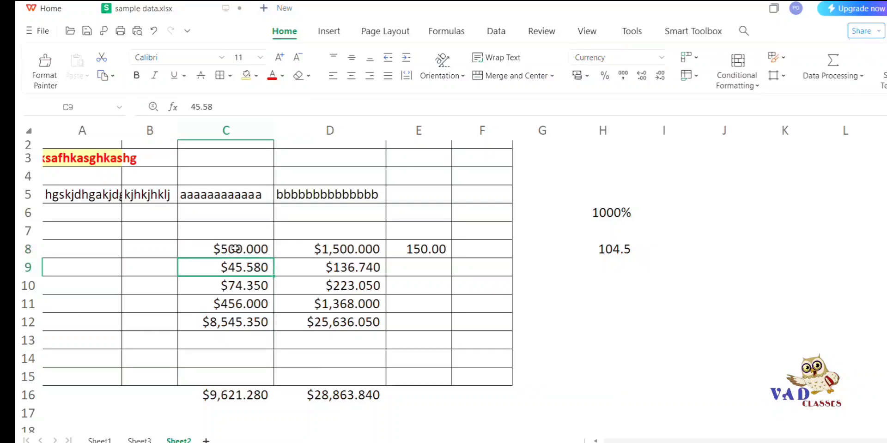
Step: Enter the formula =C9*1/2 in cell E9 to calculate half of the second currency amount
click(419, 270)
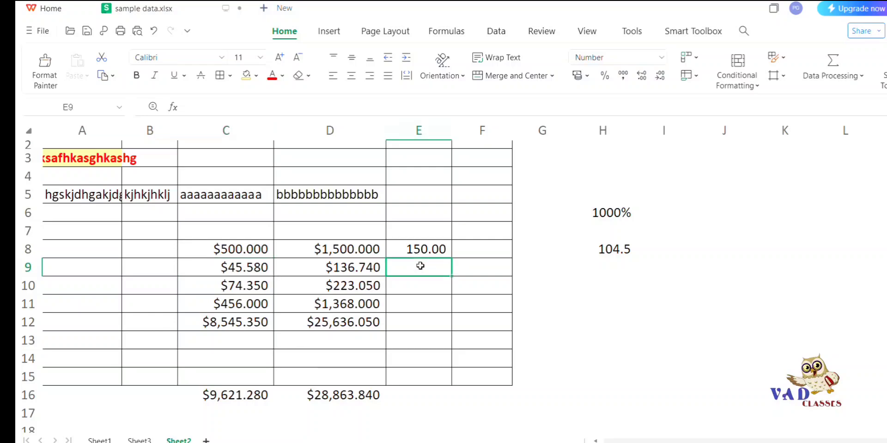
text(=)
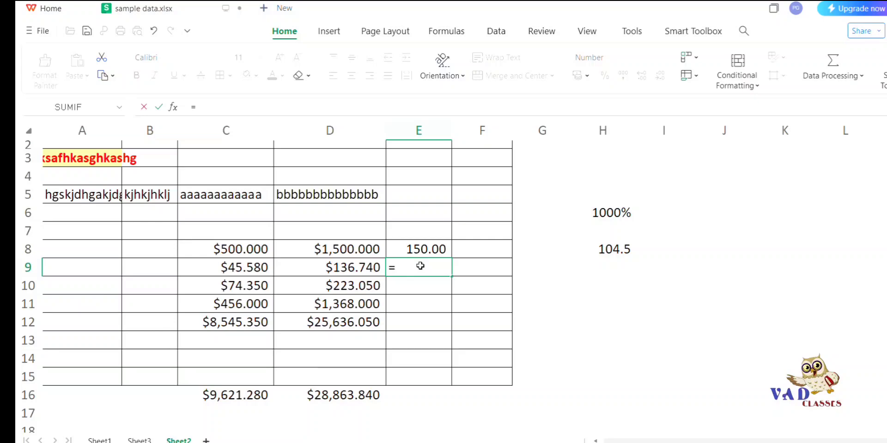
click(239, 268)
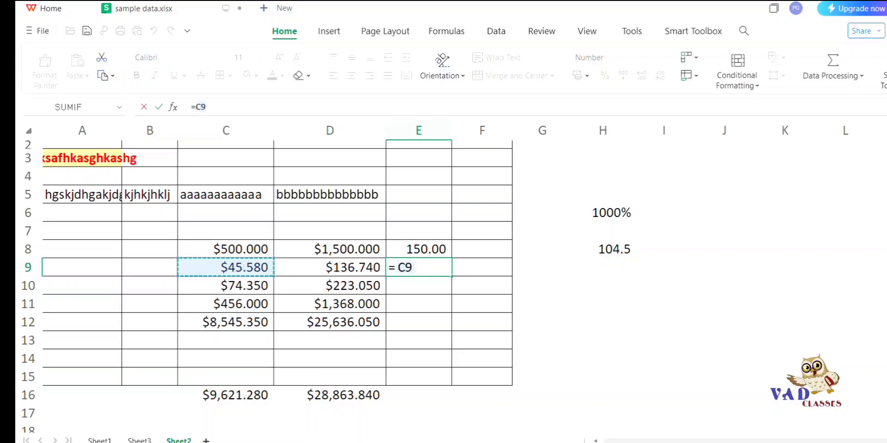
text(*)
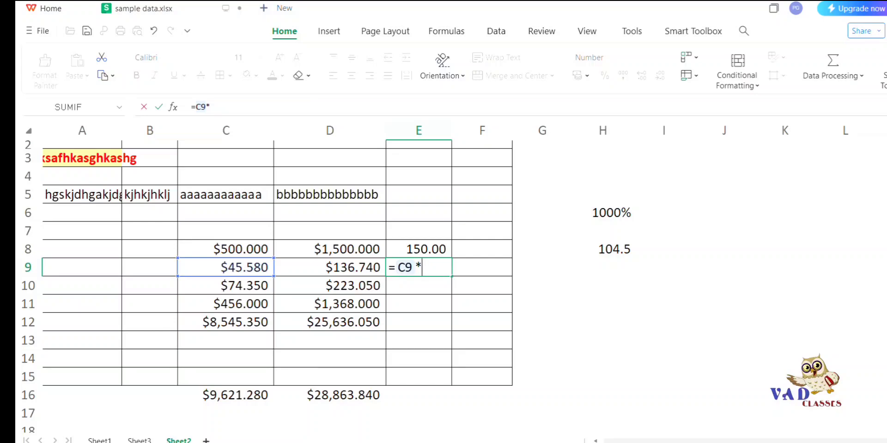
text(1/2)
key(Return)
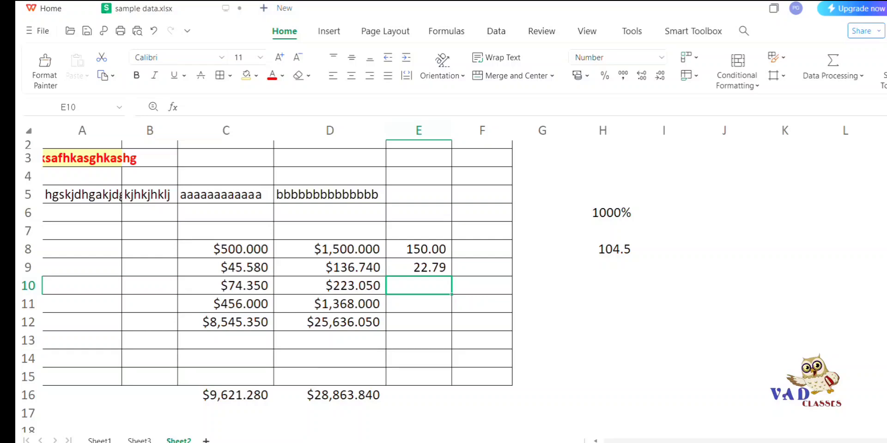
Step: Apply the Fraction number format to the empty cells F8 to F14
drag(473, 256, 486, 350)
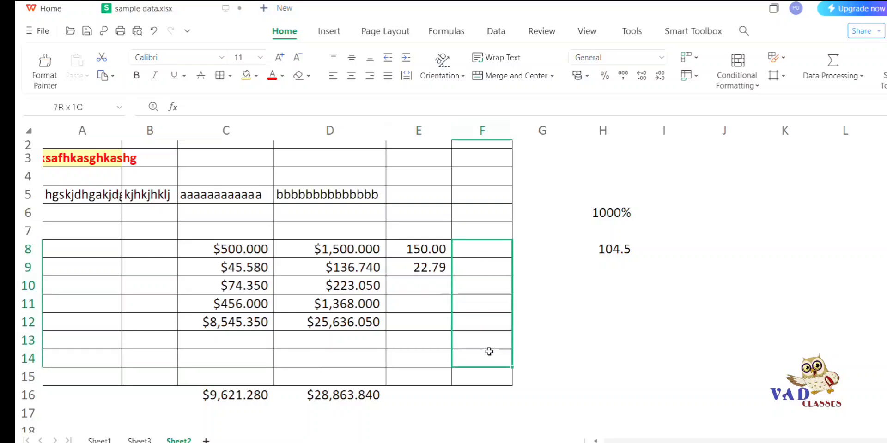
click(663, 58)
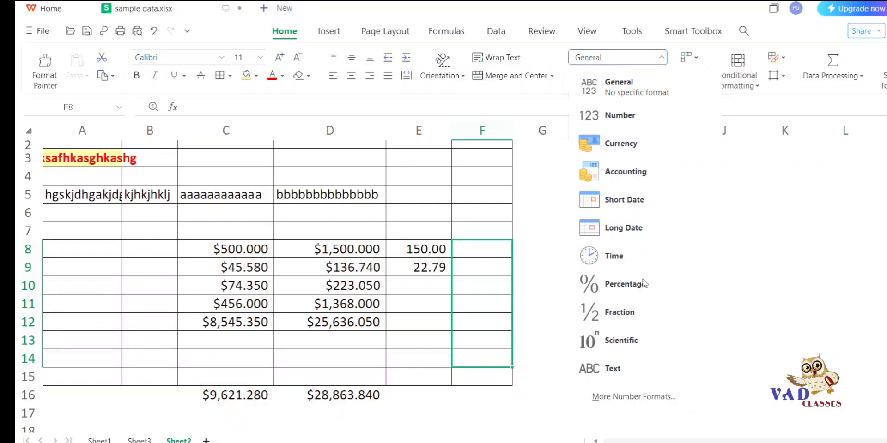
click(628, 314)
Step: Enter 10% in cell F8
click(475, 249)
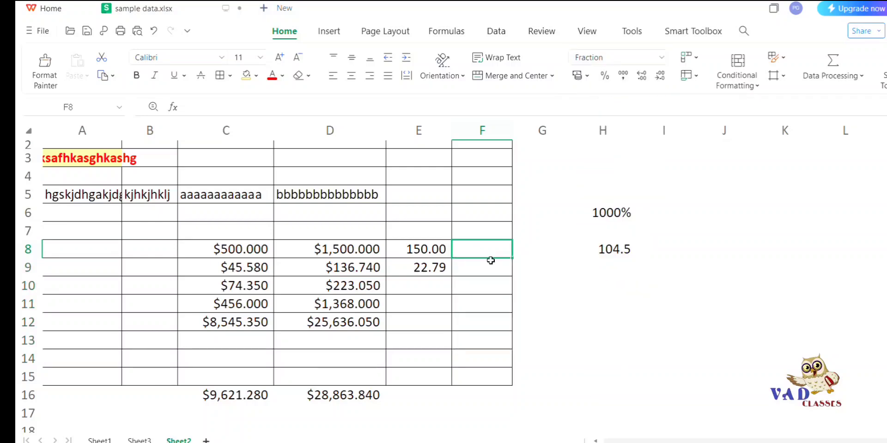
text(1)
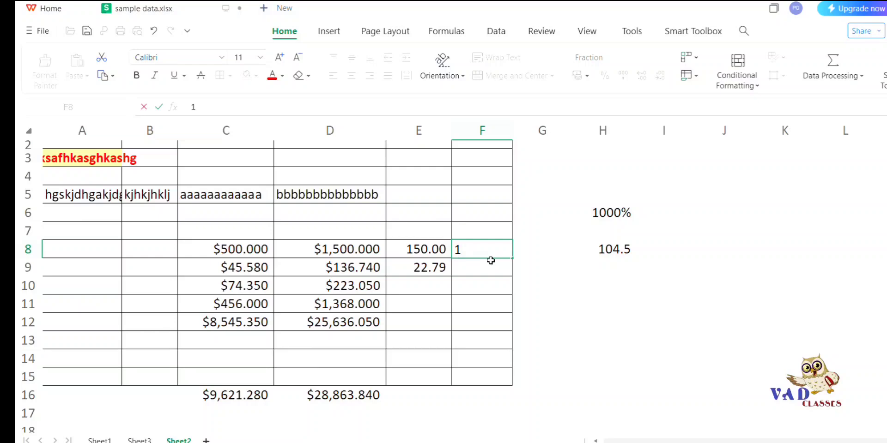
text(0%)
key(Return)
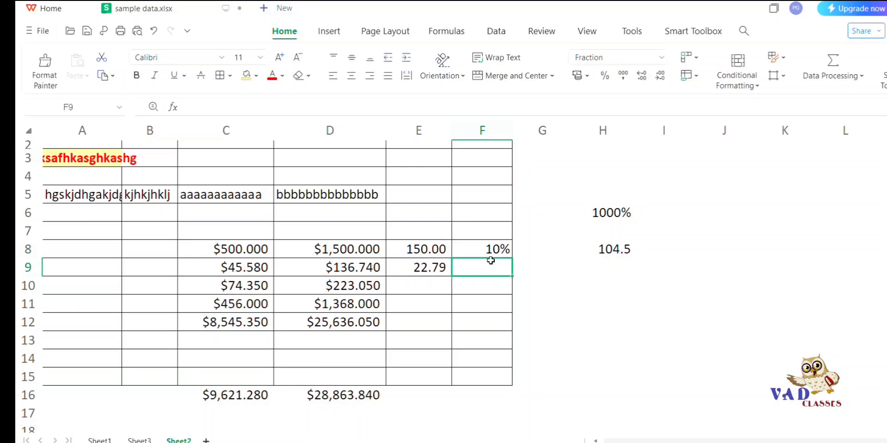
Step: Change the number format of the 10% entry in cell F8 to Fraction
click(489, 249)
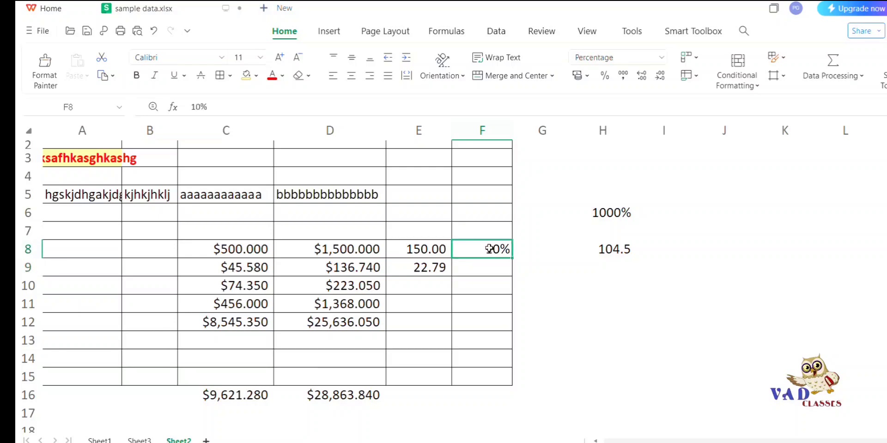
click(665, 59)
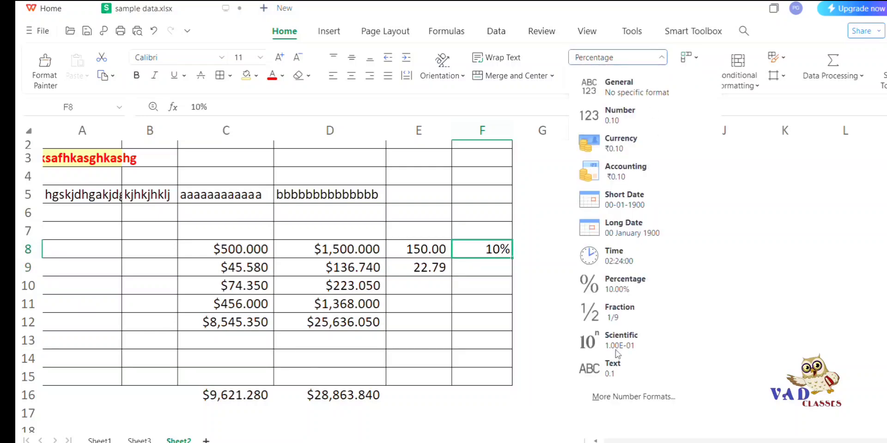
click(617, 315)
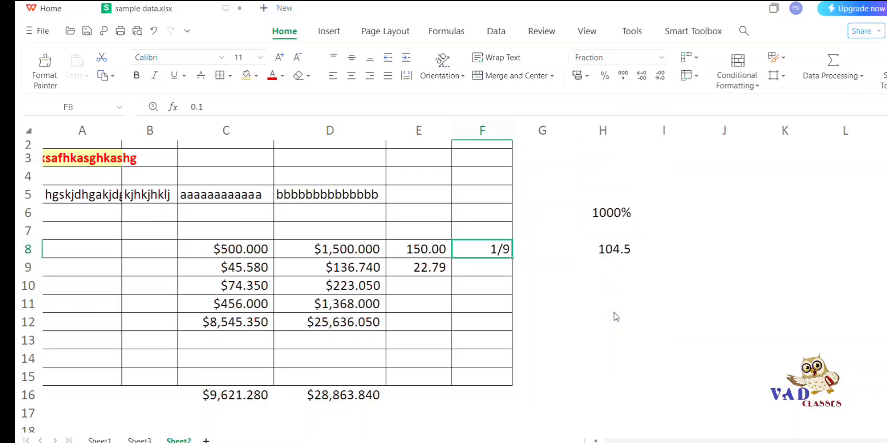
Step: Enter 0.25 in the fraction-formatted cell F9
click(477, 271)
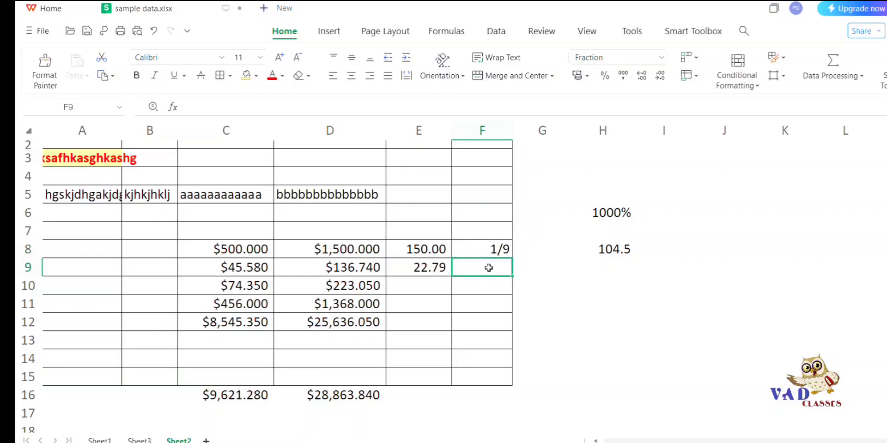
text(0.25)
key(Return)
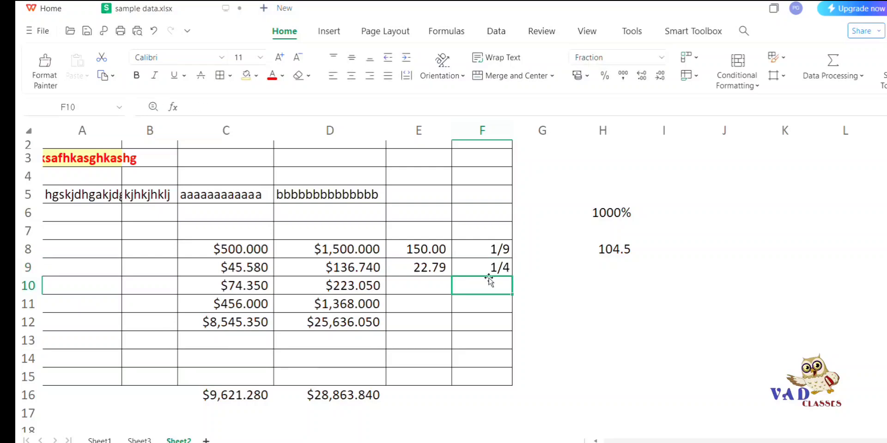
Step: Enter .75 in cell F10 and 175.845 in cell F11 of the fraction-formatted column
text(.7)
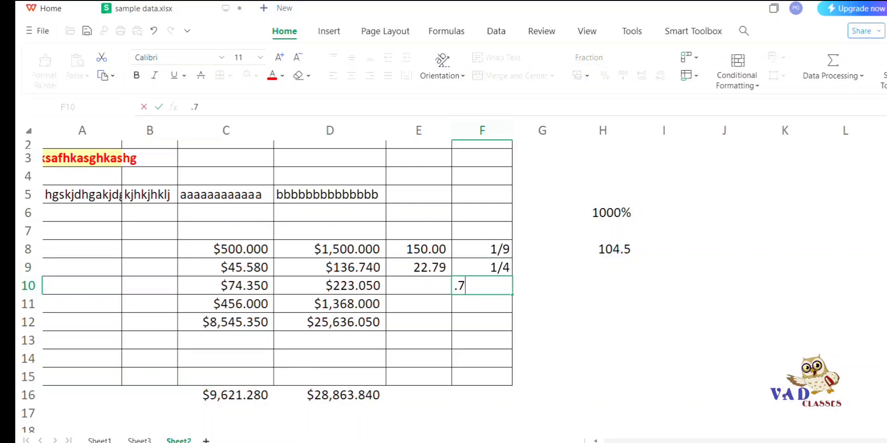
text(5)
key(Return)
text(1)
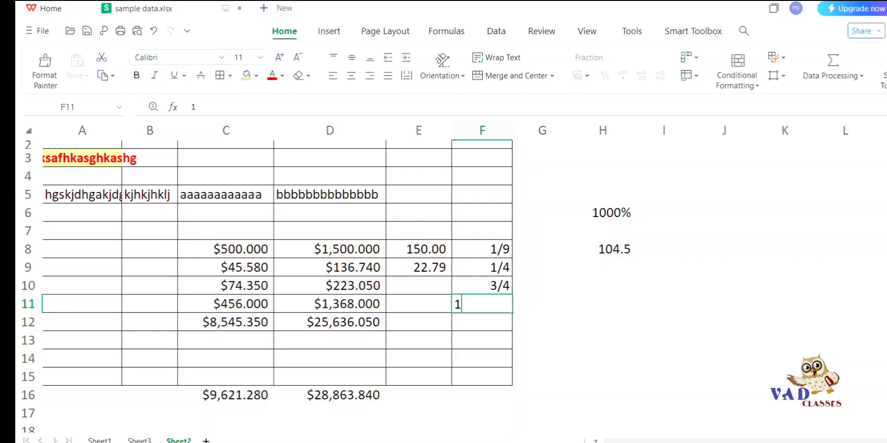
text(75.8)
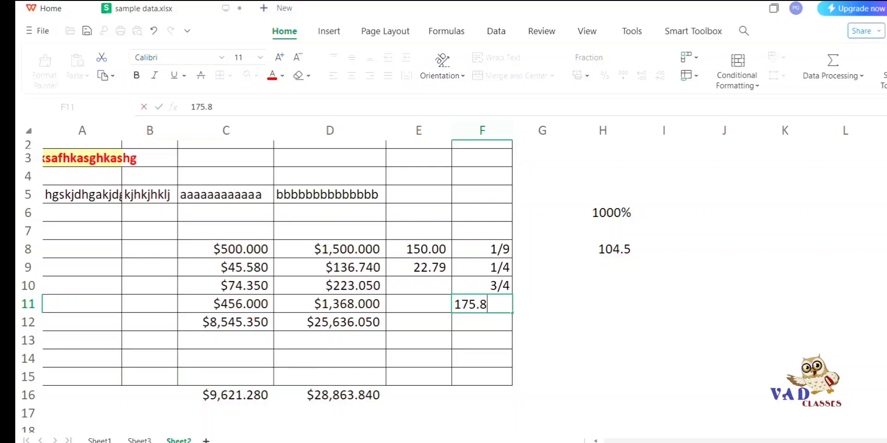
text(45)
key(Return)
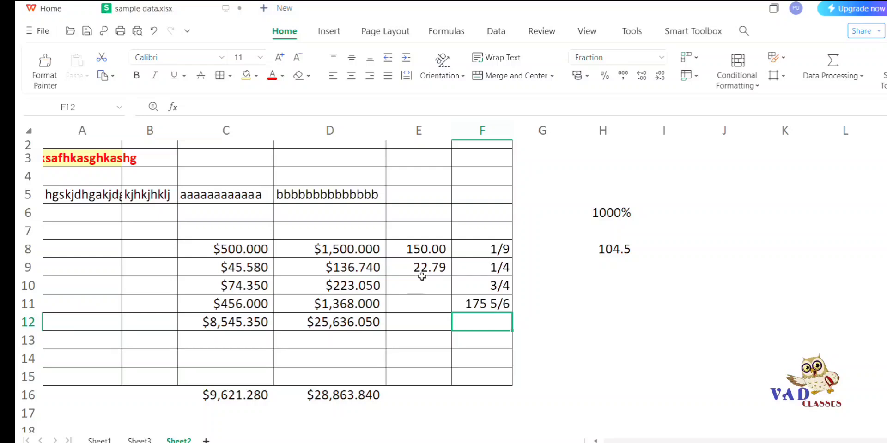
Step: Convert the range C7:F12 into a filtered table without marking existing headers
click(429, 319)
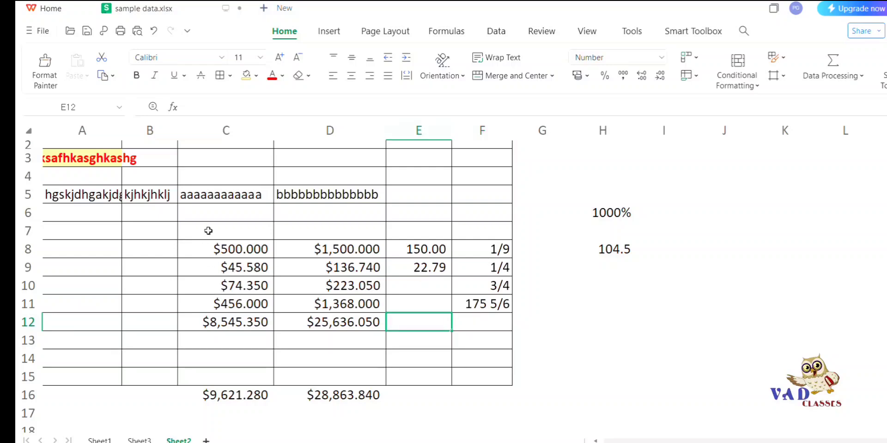
drag(208, 230, 497, 317)
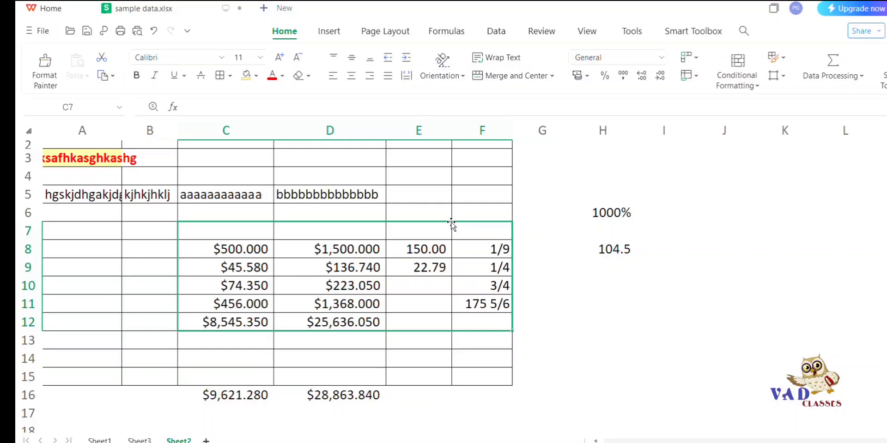
key(ctrl+t)
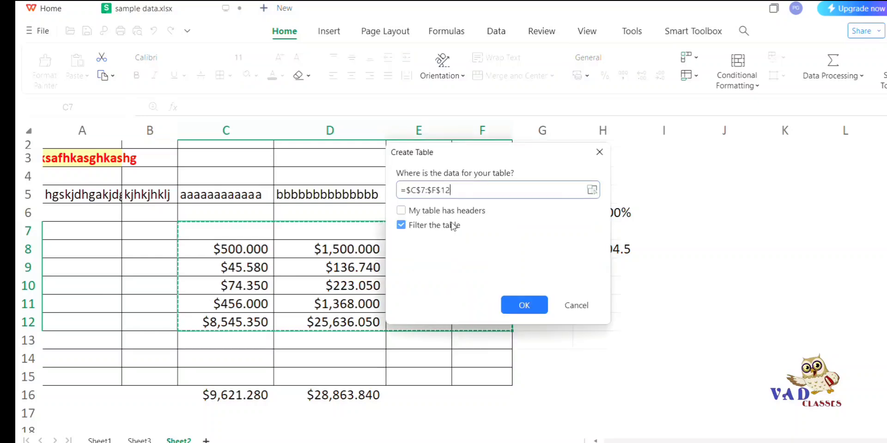
key(Return)
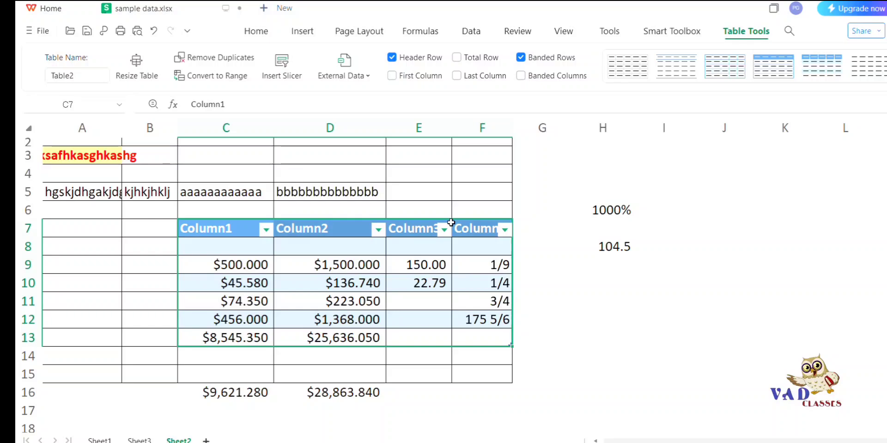
Step: Delete the blank row 8 directly under the new table's header row
click(27, 249)
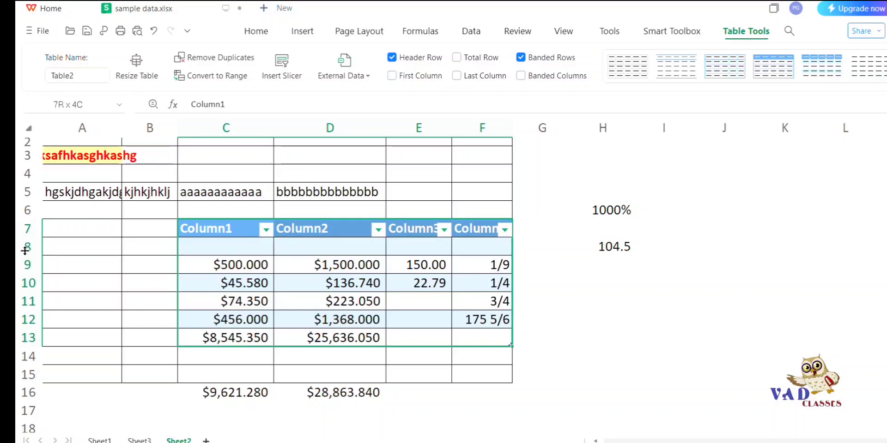
right_click(226, 254)
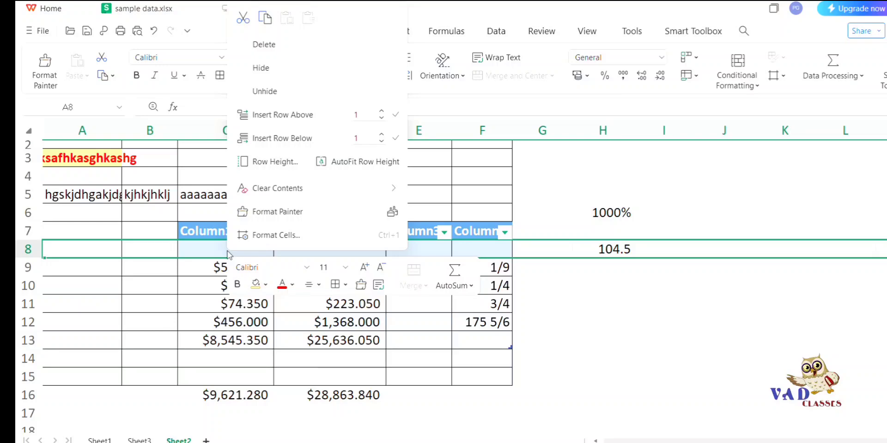
click(258, 44)
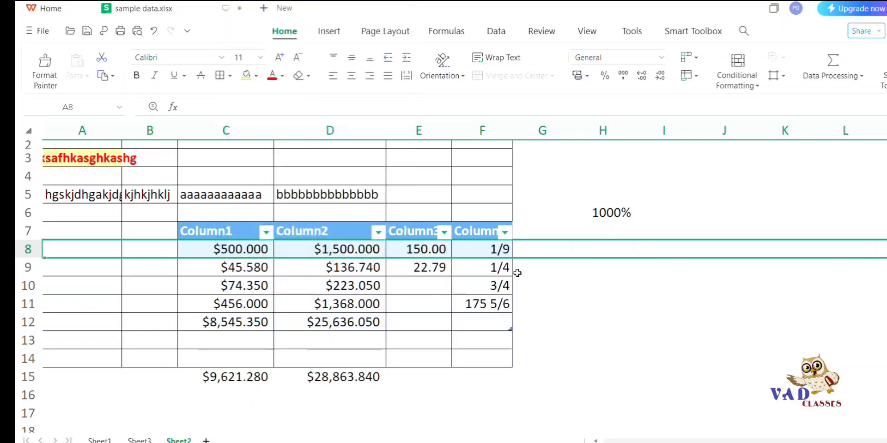
Step: Rename the table's first three column headers to SALES, BONUS and PF
click(234, 231)
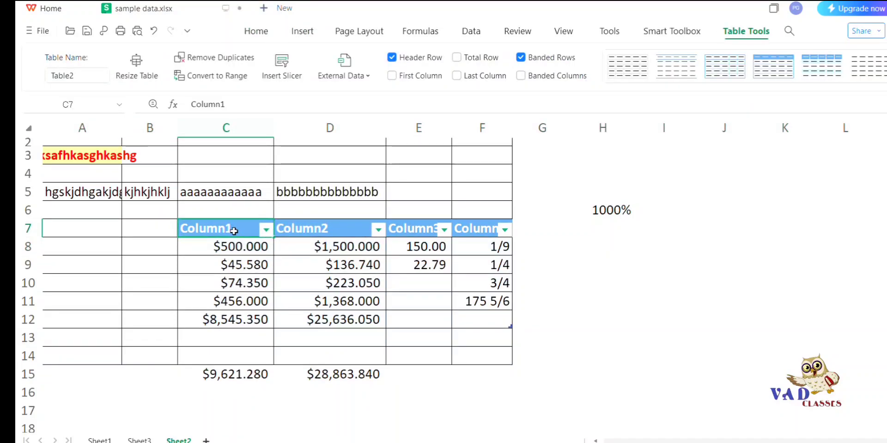
text(SALES)
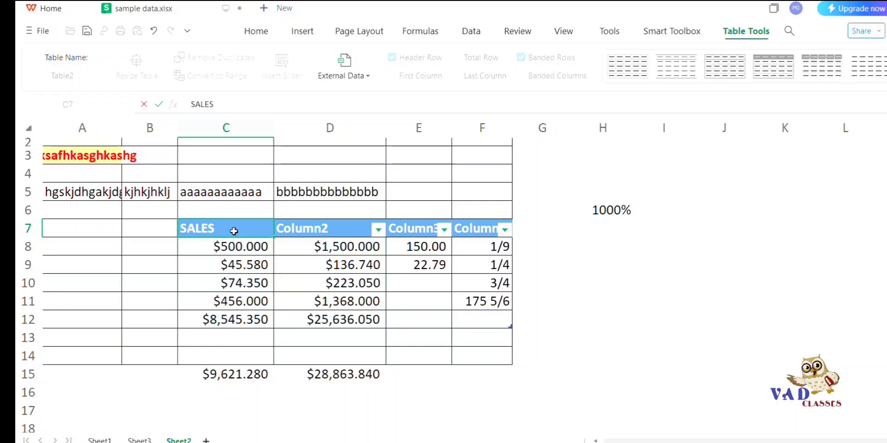
key(Tab)
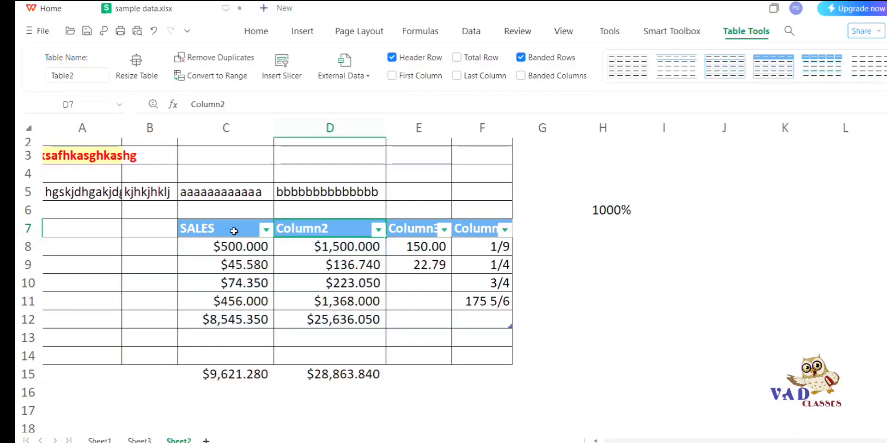
text(BONUS)
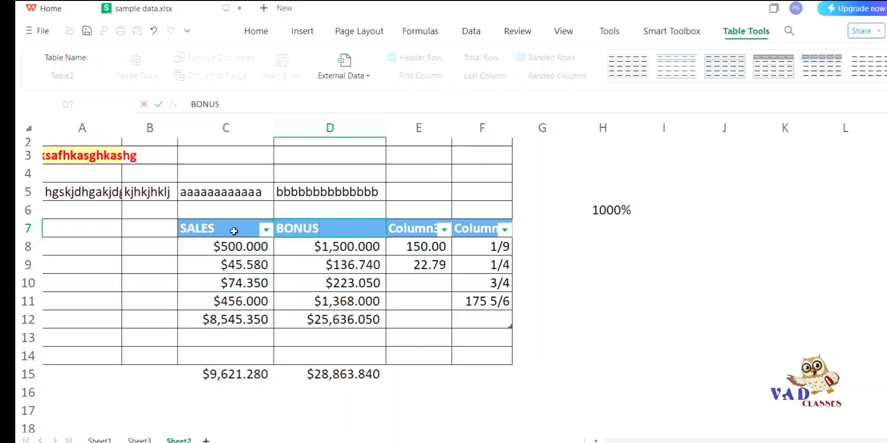
key(Tab)
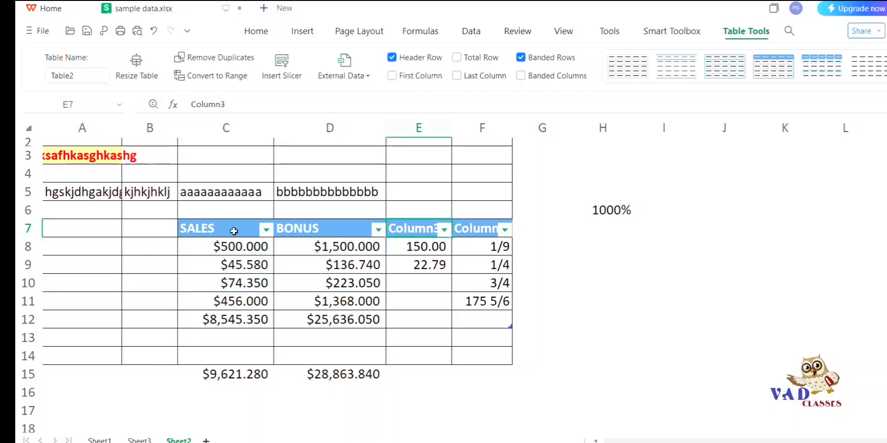
text(p)
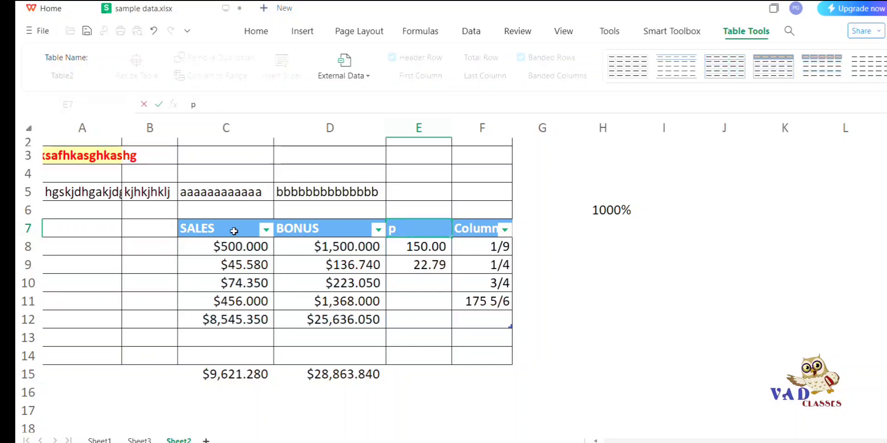
key(BackSpace)
text(PF)
key(Tab)
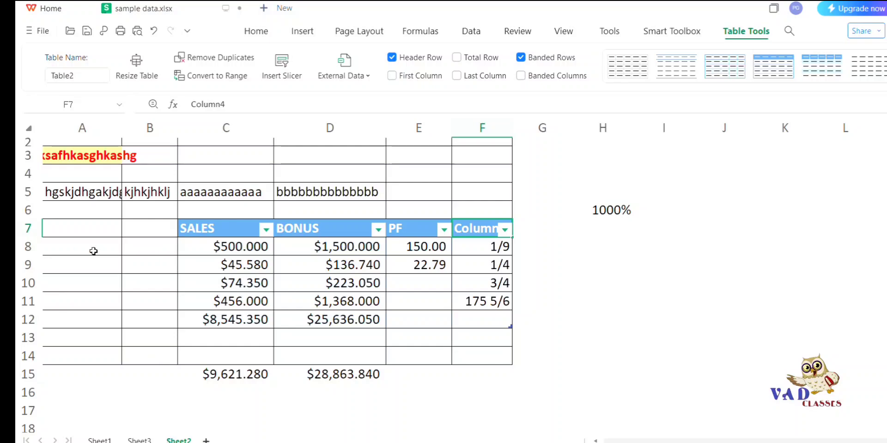
Step: Examine the filter options of the SALES column and the table tools available when table cells are selected
click(266, 230)
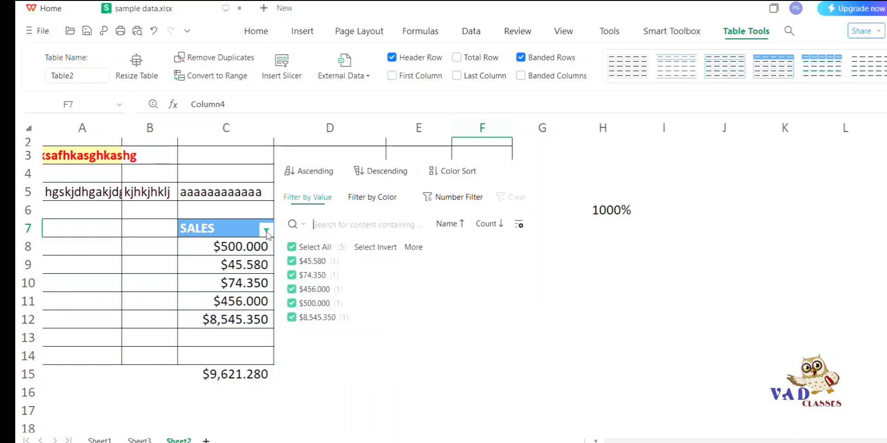
click(646, 283)
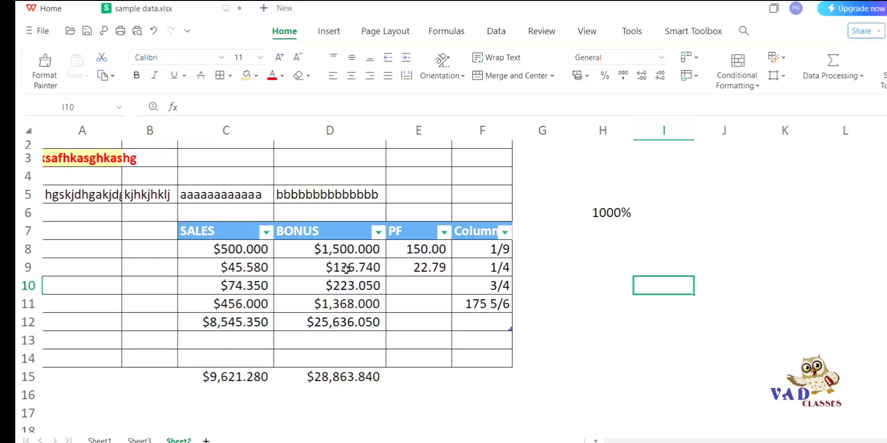
drag(208, 231, 468, 323)
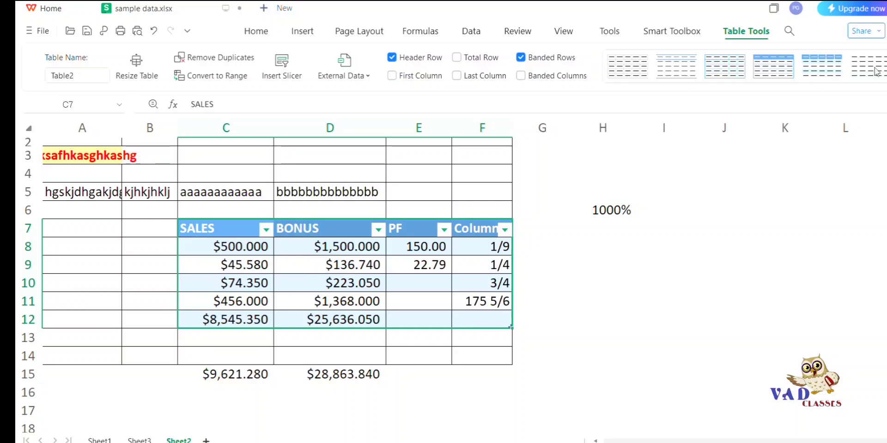
click(664, 247)
click(330, 283)
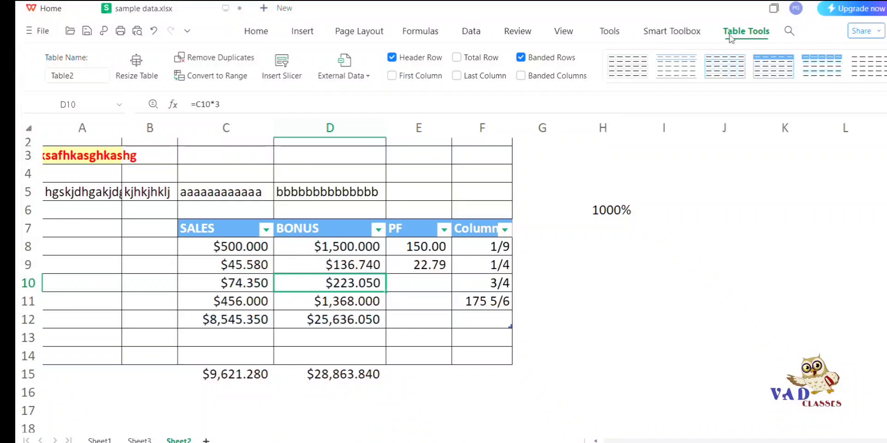
click(685, 263)
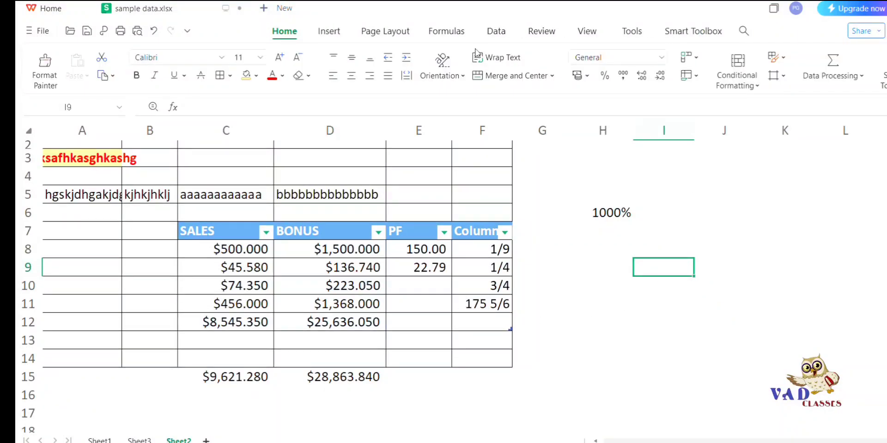
Step: Change the table style's theme color to orange
drag(308, 254, 309, 267)
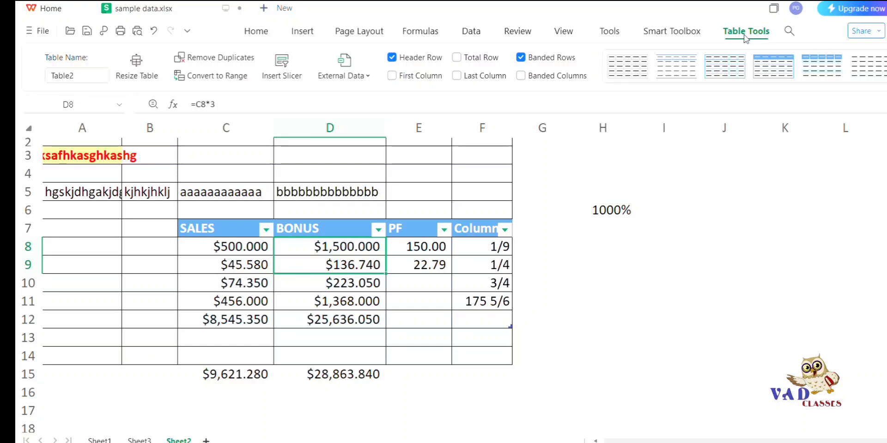
click(885, 76)
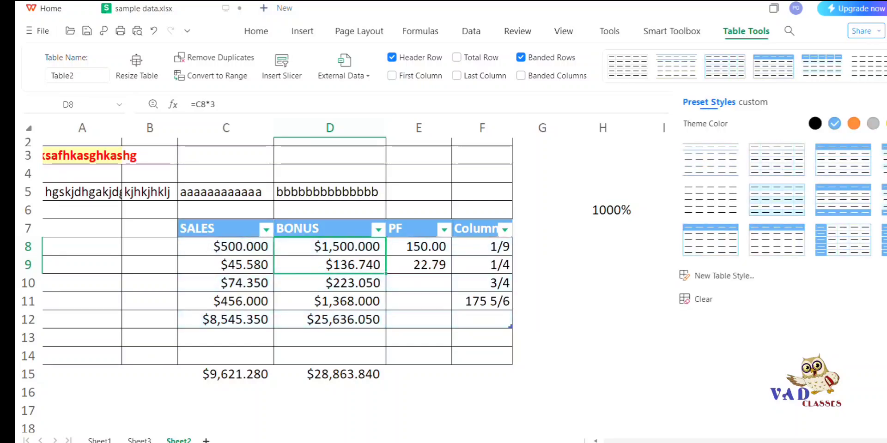
click(853, 123)
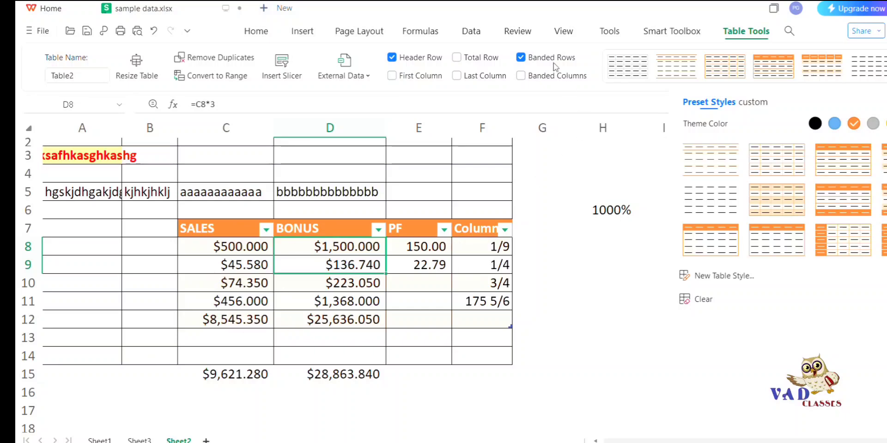
click(522, 61)
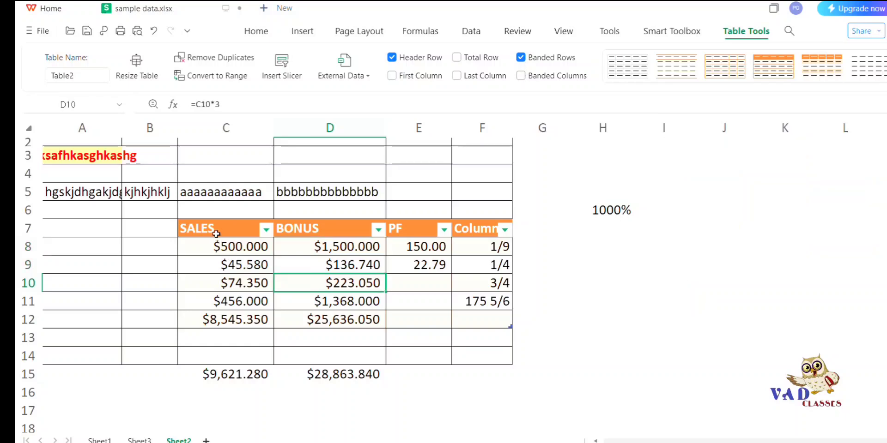
Step: Compare row and column banding on the table C7:F12, finishing with both banded rows and banded columns turned off
drag(213, 230, 477, 316)
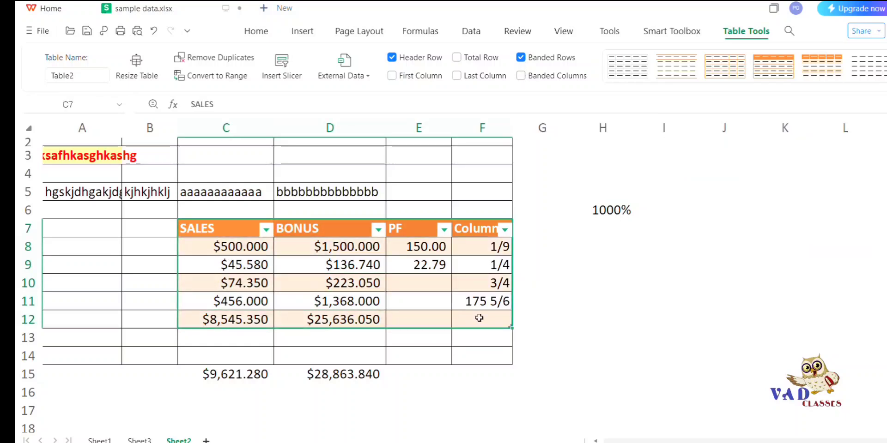
click(521, 59)
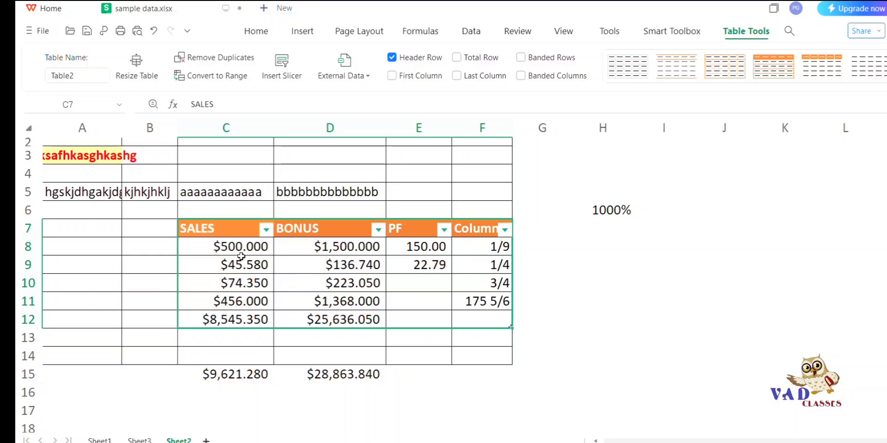
click(520, 75)
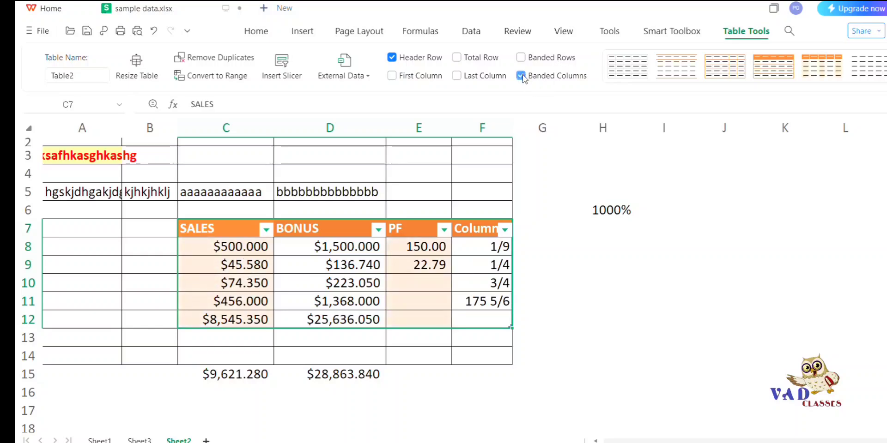
click(525, 59)
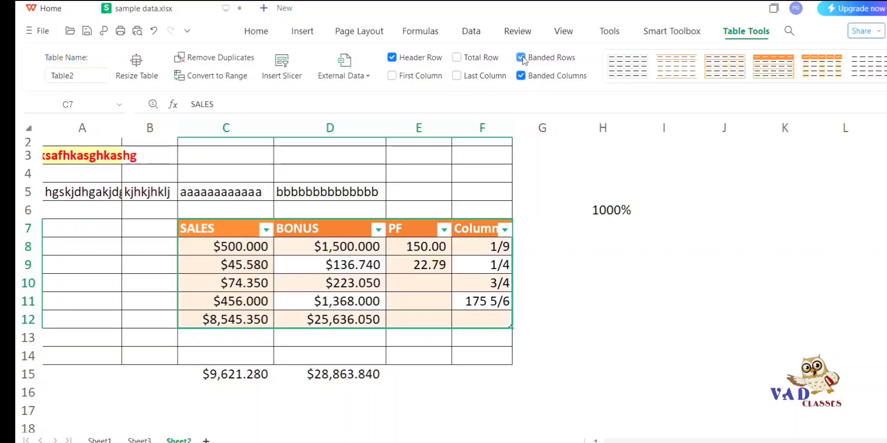
click(522, 75)
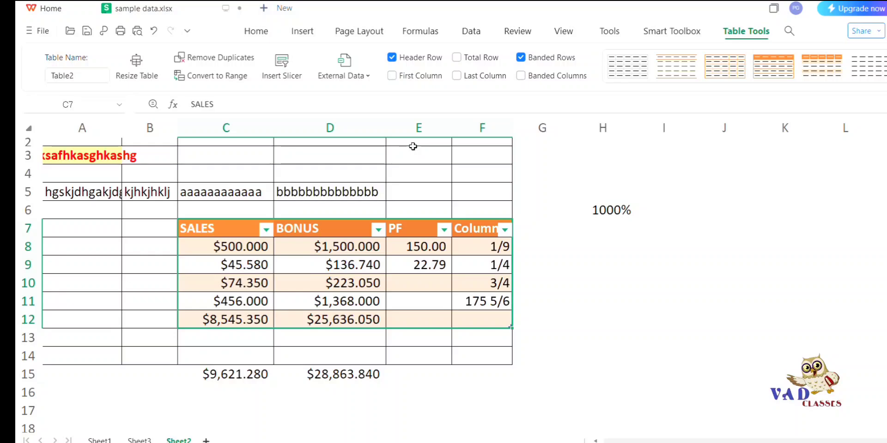
click(524, 59)
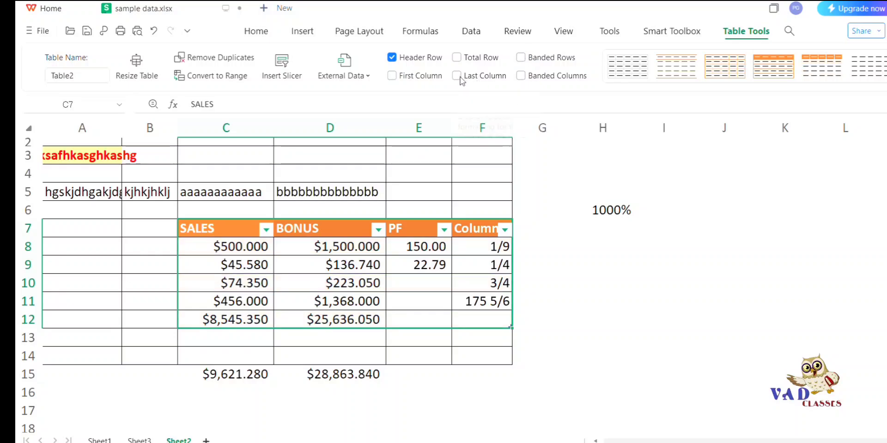
Step: Try the First Column and Last Column emphasis on the table and turn both off again
click(457, 76)
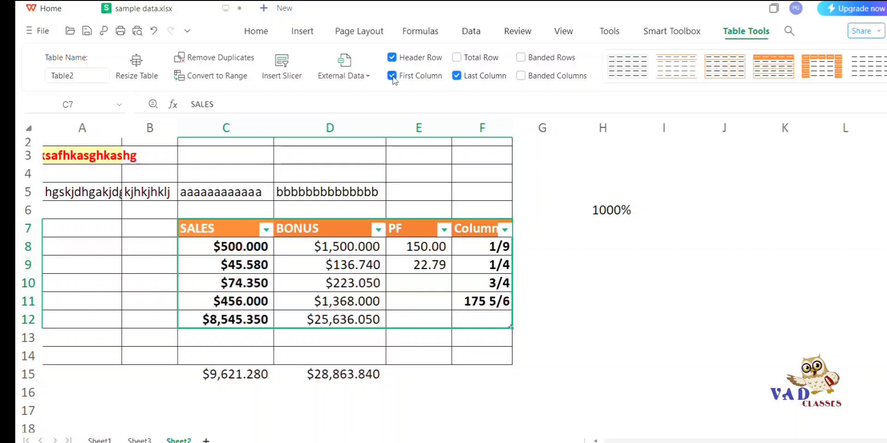
click(457, 75)
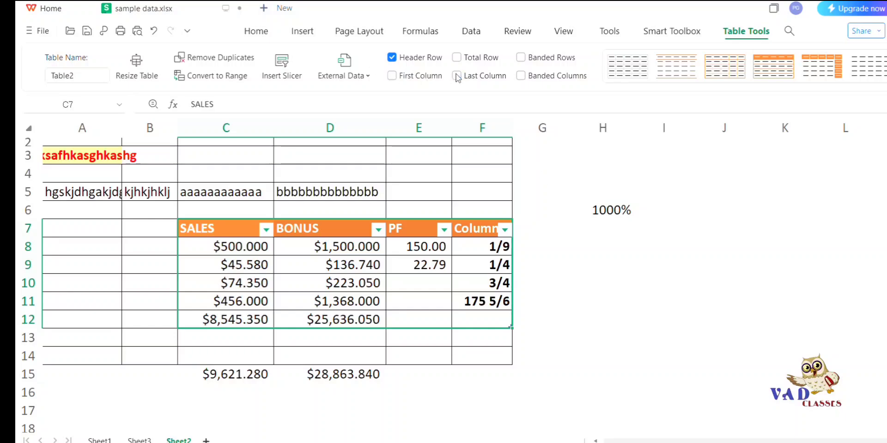
Step: Turn row banding back on for the table C7:F12
click(521, 58)
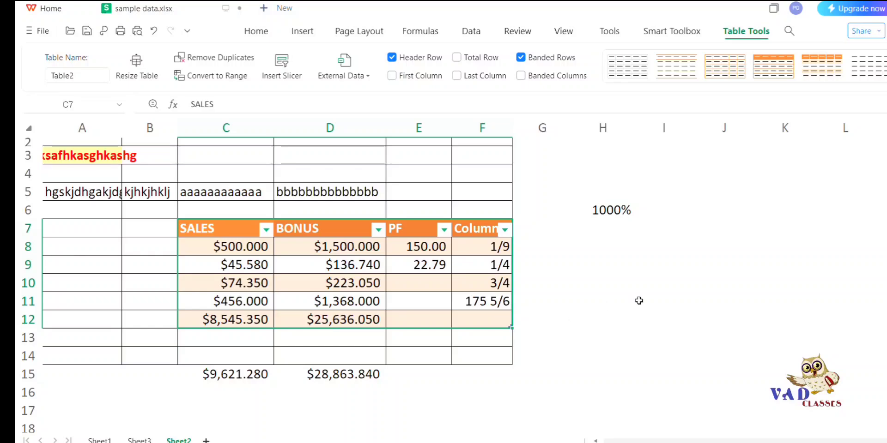
click(660, 296)
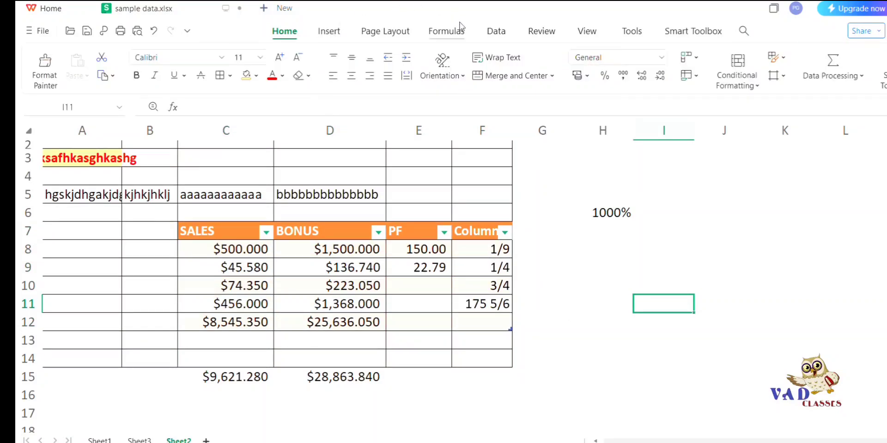
Step: Sort the product list on Sheet3 by Product Name in ascending order, expanding the selection so whole rows move together
click(494, 33)
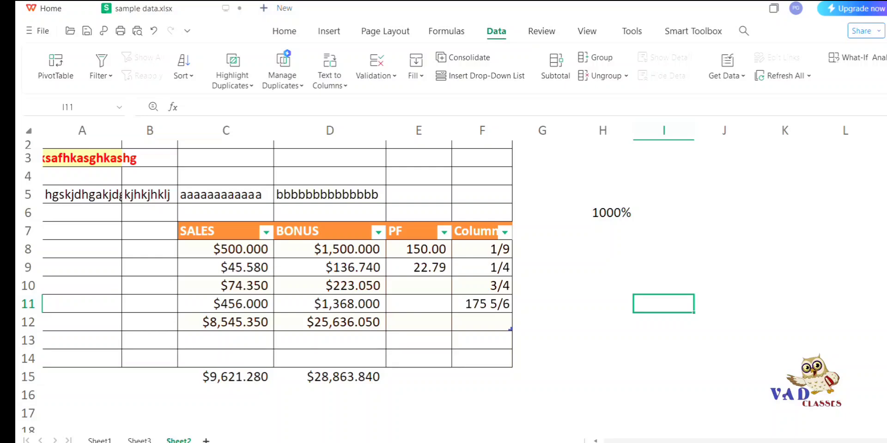
click(152, 432)
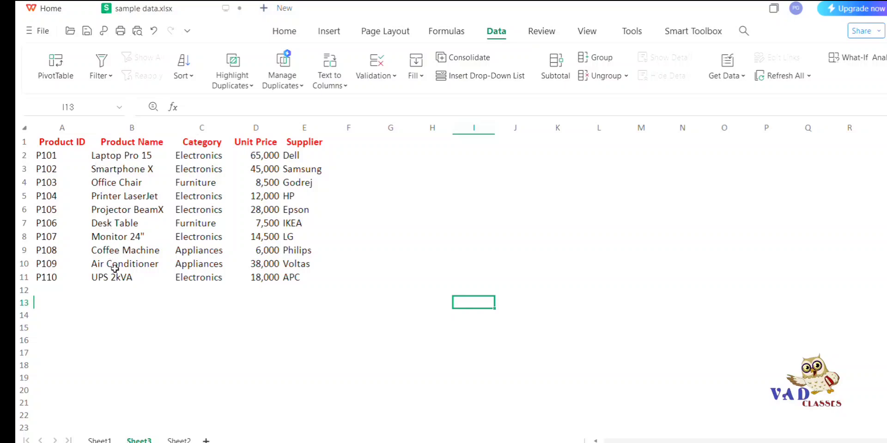
drag(126, 153, 135, 277)
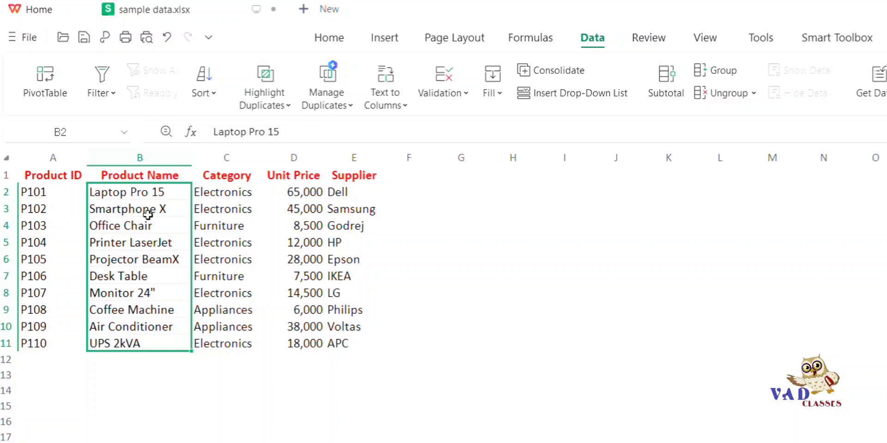
click(203, 94)
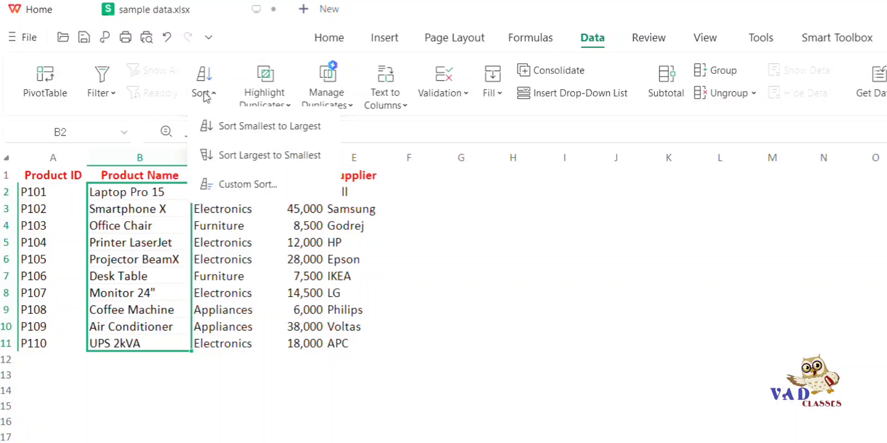
click(252, 128)
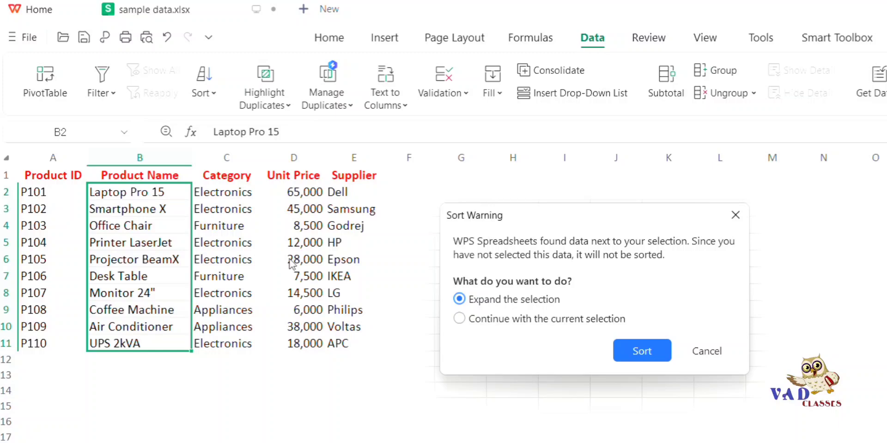
click(640, 346)
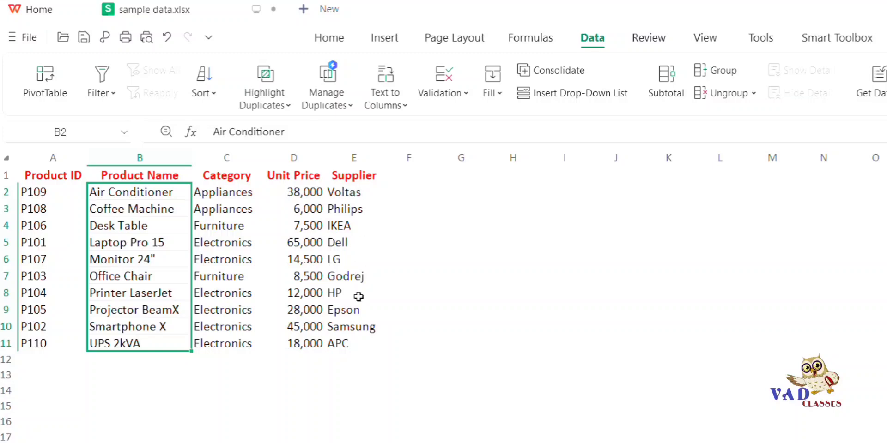
Step: Sort the product list by Unit Price from smallest to largest, expanding the selection to the neighbouring columns
drag(290, 192, 298, 342)
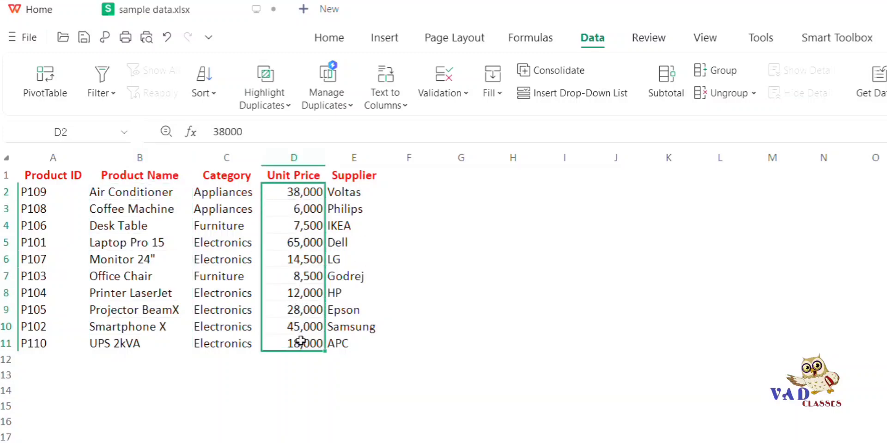
click(214, 98)
click(231, 132)
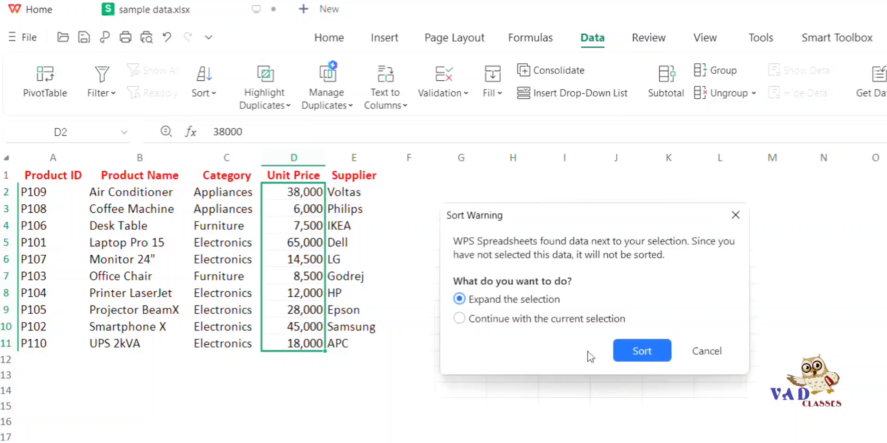
click(643, 353)
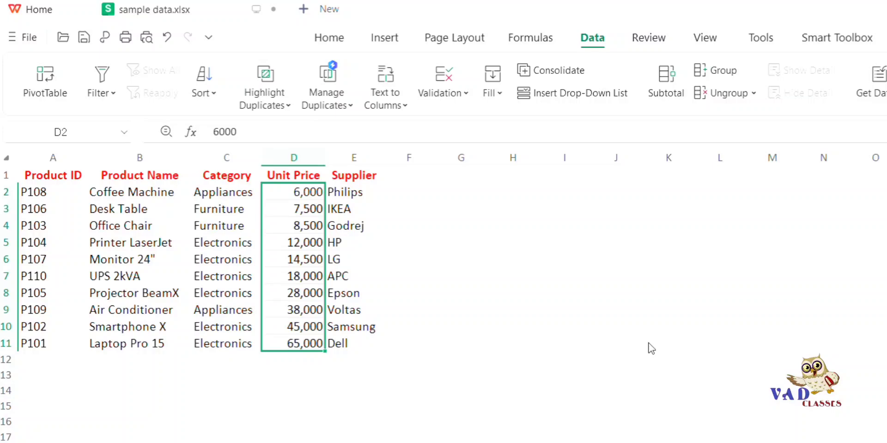
Step: Sort the product list by Unit Price from largest to smallest, expanding the selection to the neighbouring columns
click(204, 88)
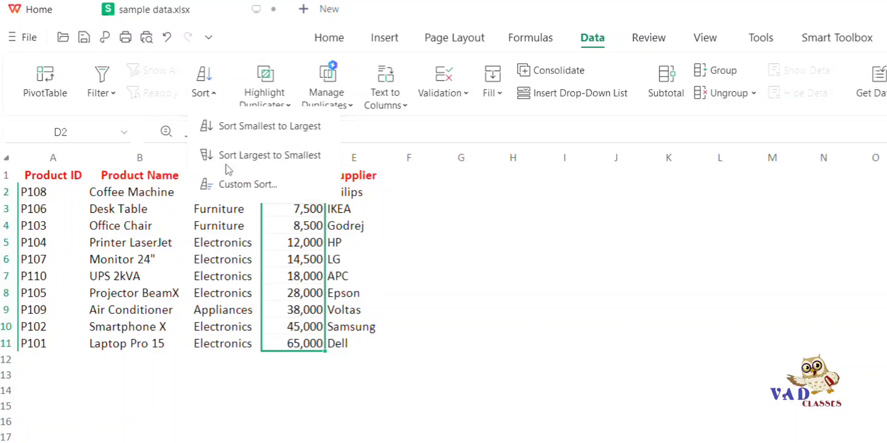
click(236, 155)
click(640, 352)
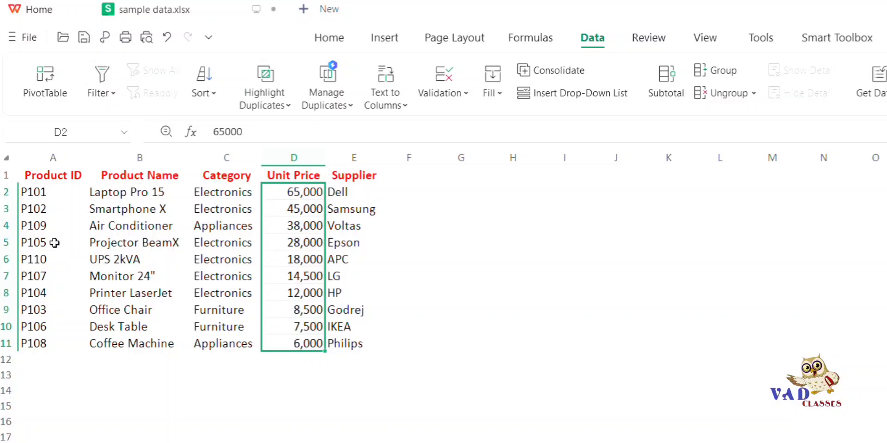
Step: Sort the product list by Product ID in ascending order, expanding the selection to the neighbouring columns
click(45, 190)
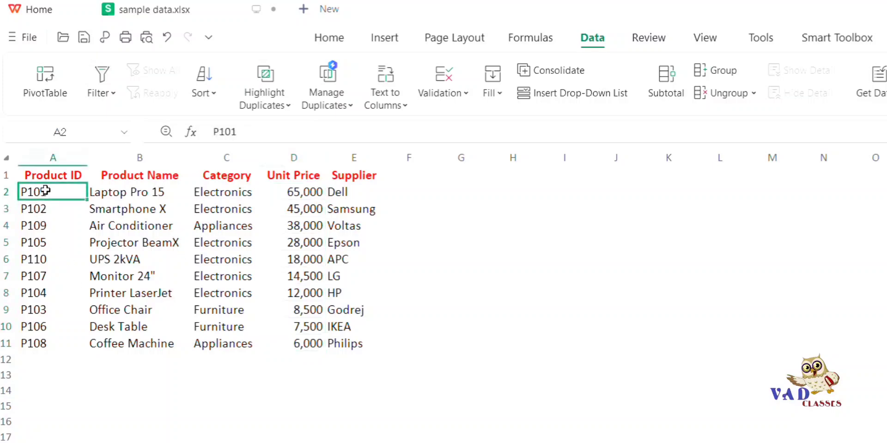
drag(45, 190, 37, 341)
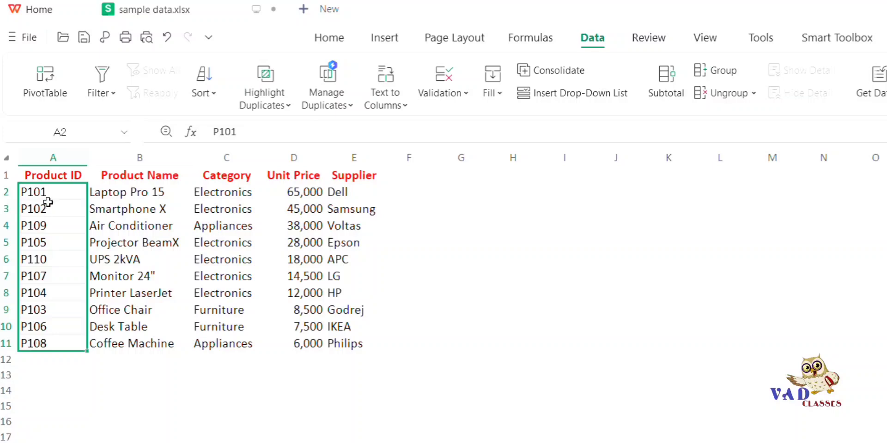
click(206, 91)
click(233, 134)
click(649, 355)
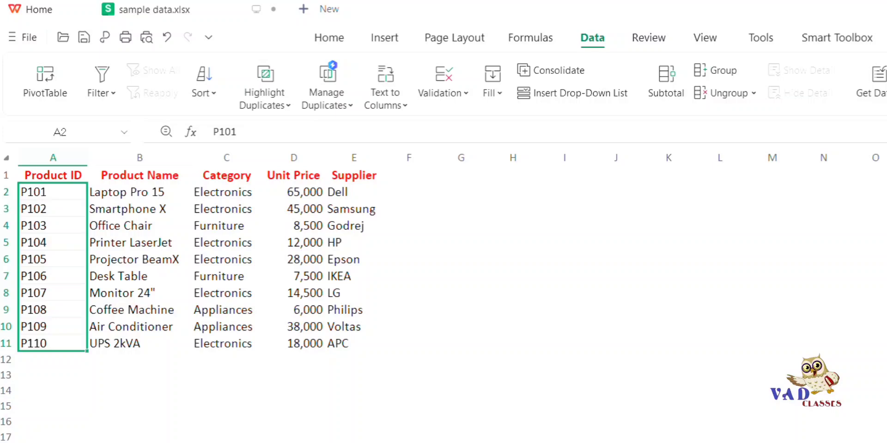
click(136, 368)
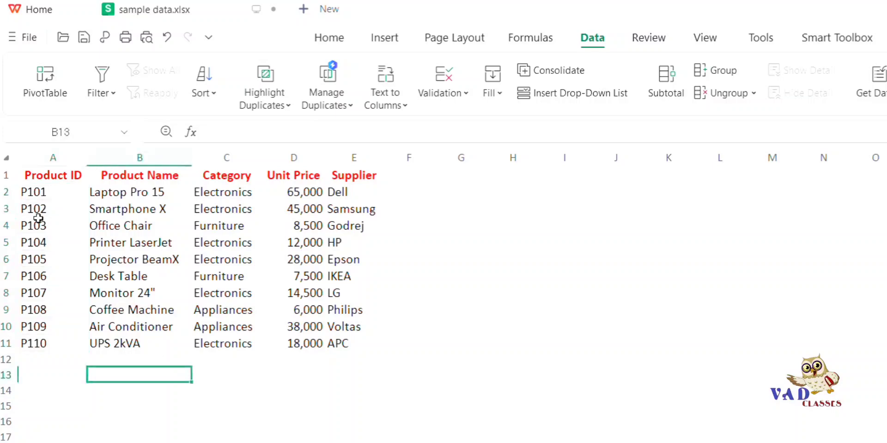
Step: Create a table from the product list A1:E11 with headers and filtering enabled
drag(28, 175, 344, 343)
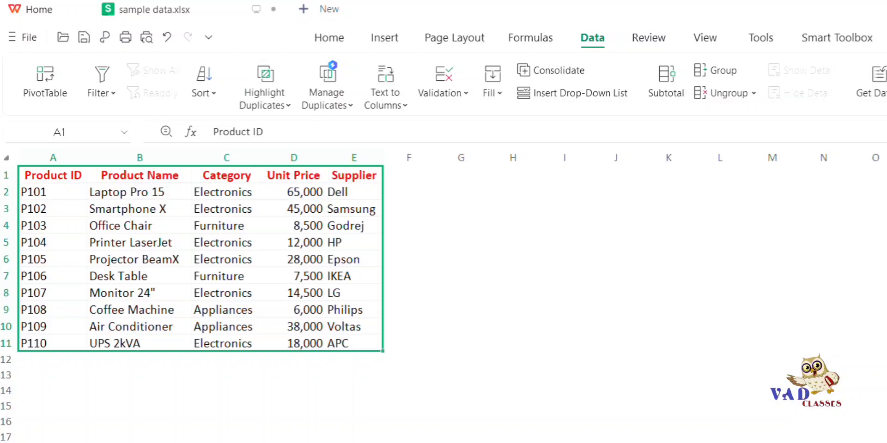
key(ctrl+t)
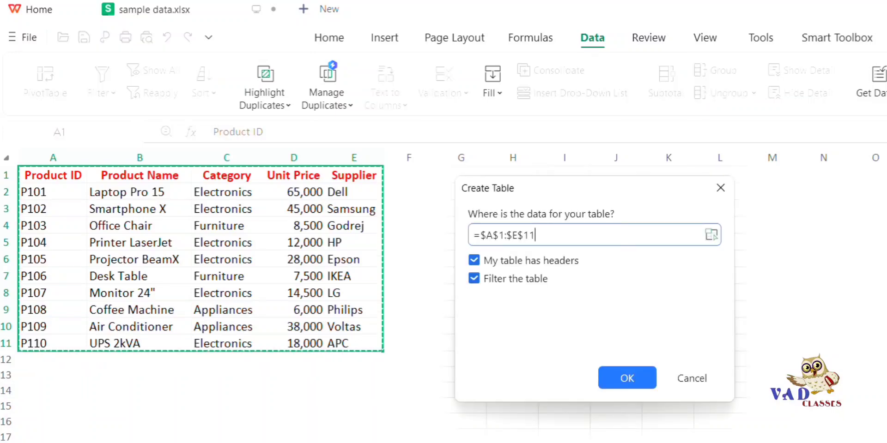
key(Return)
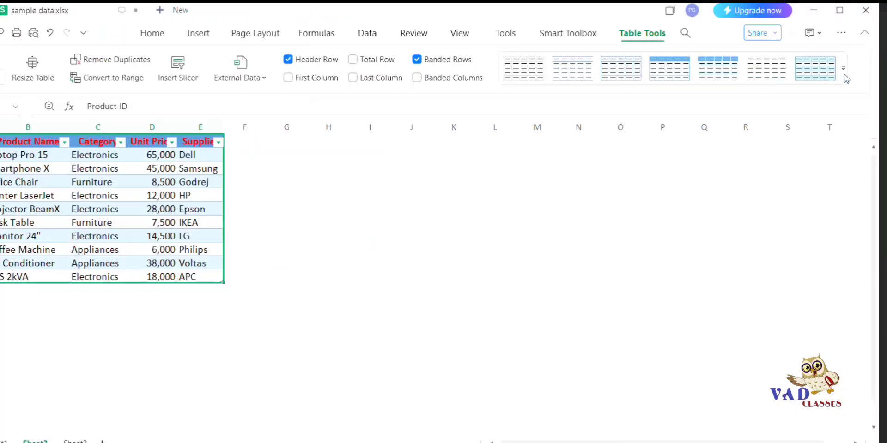
Step: Change the product table's theme color to orange
click(843, 70)
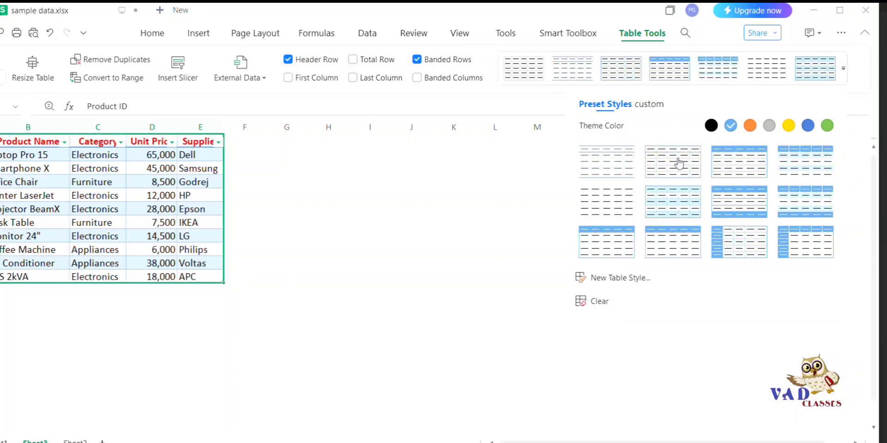
click(749, 125)
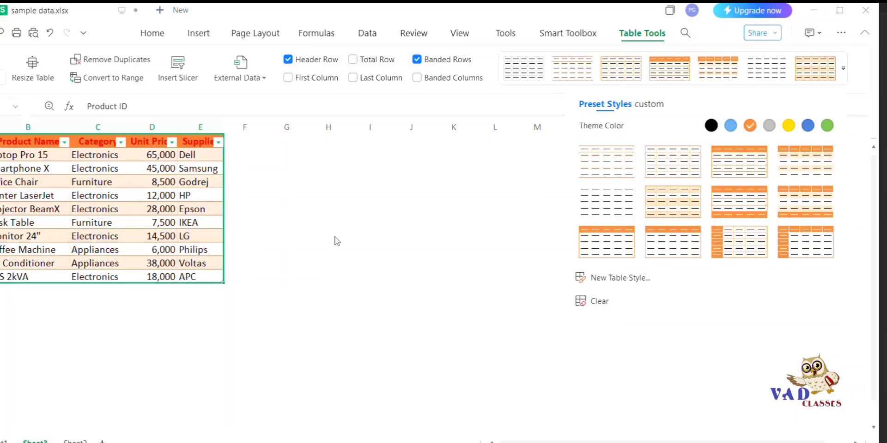
click(432, 254)
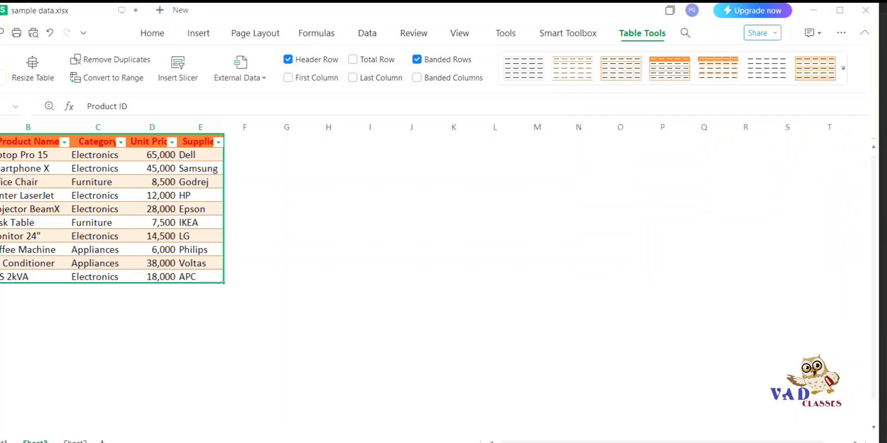
Step: Set the font color of the product table's header row to white
click(0, 141)
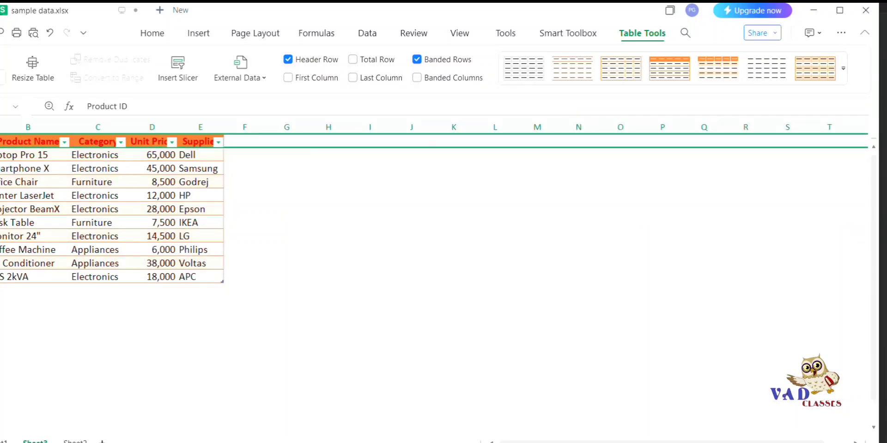
click(149, 35)
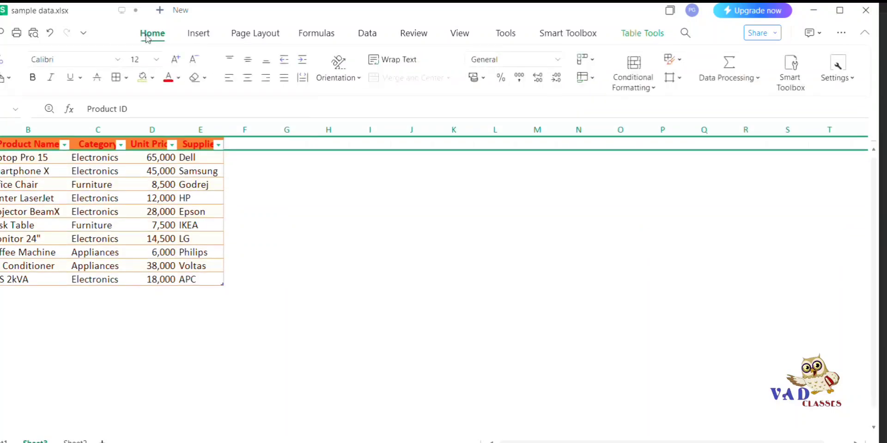
click(178, 78)
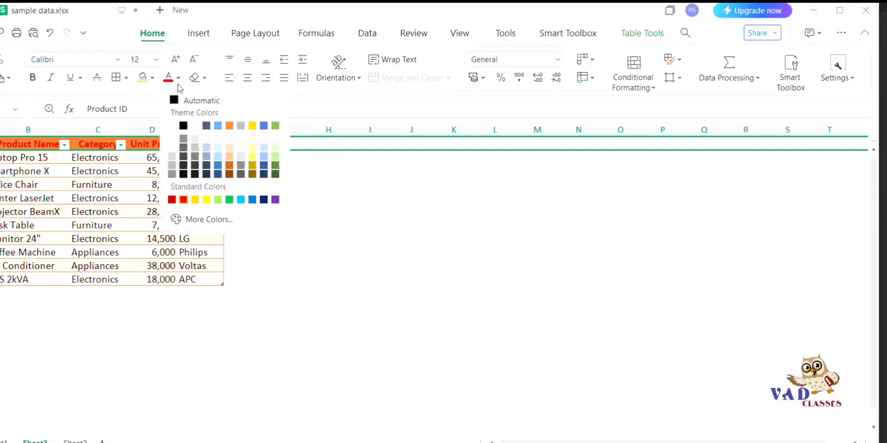
click(172, 126)
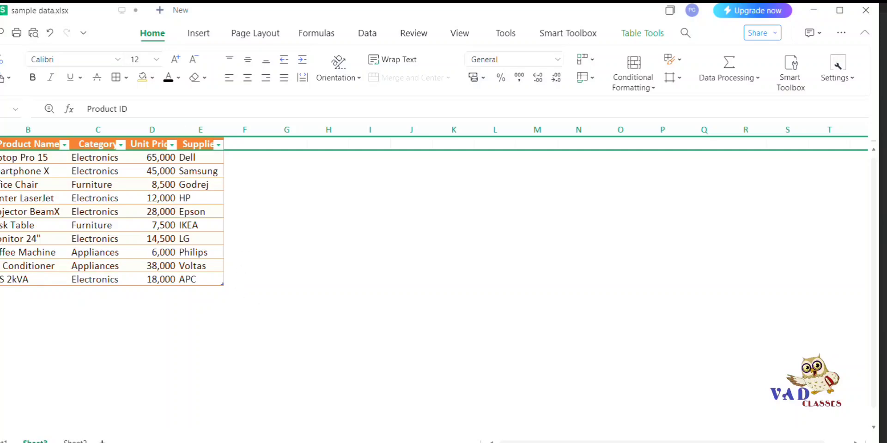
click(244, 170)
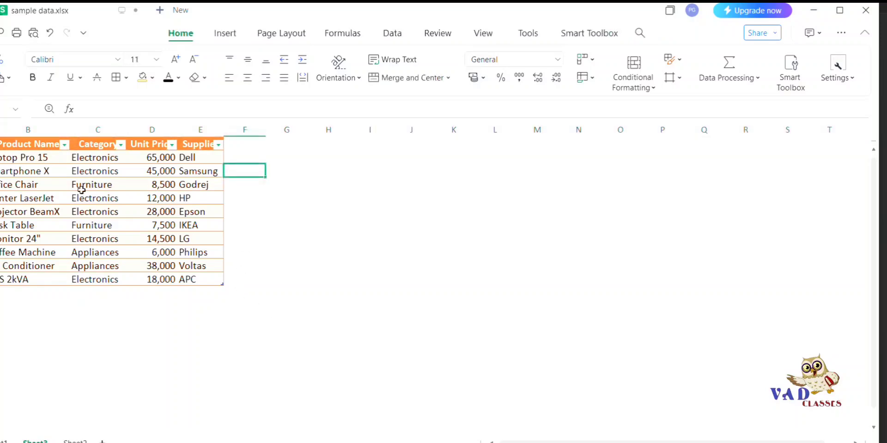
Step: Examine the sort and filter options of the Product ID column in the product table
drag(1, 157, 184, 276)
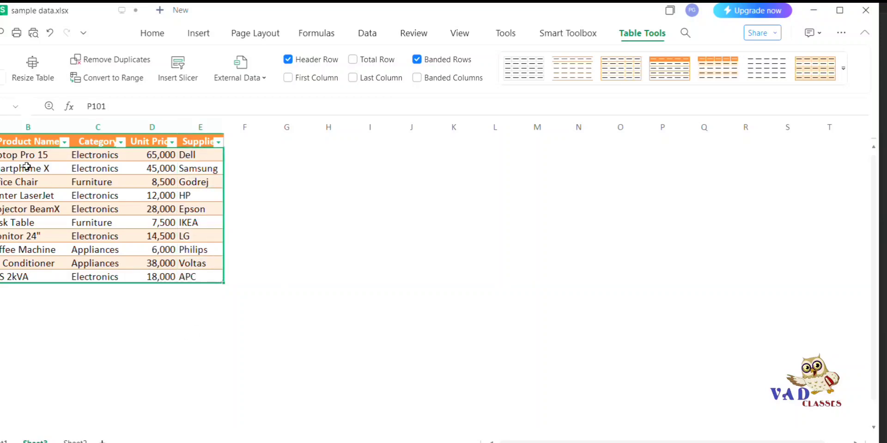
click(366, 31)
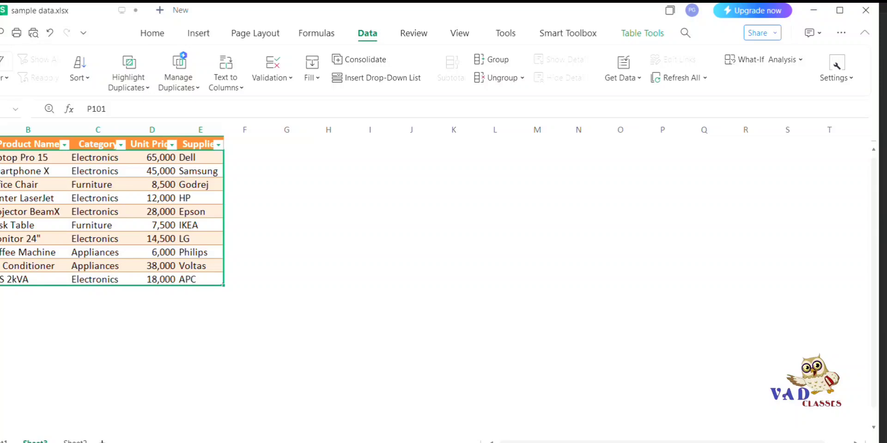
click(0, 145)
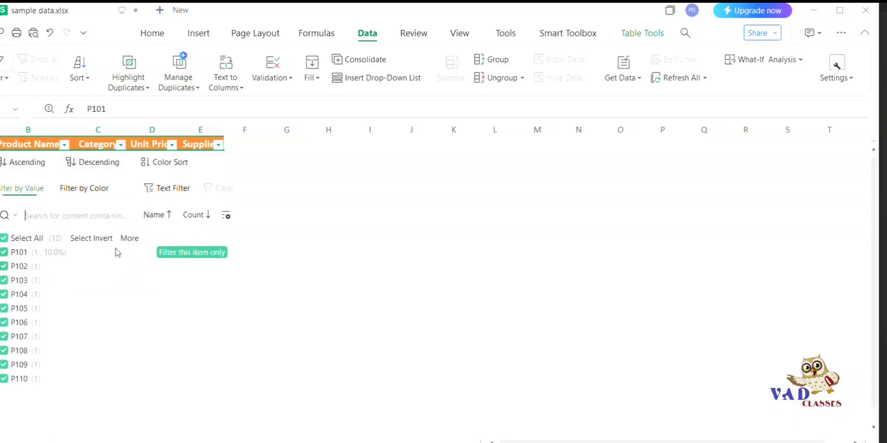
click(327, 238)
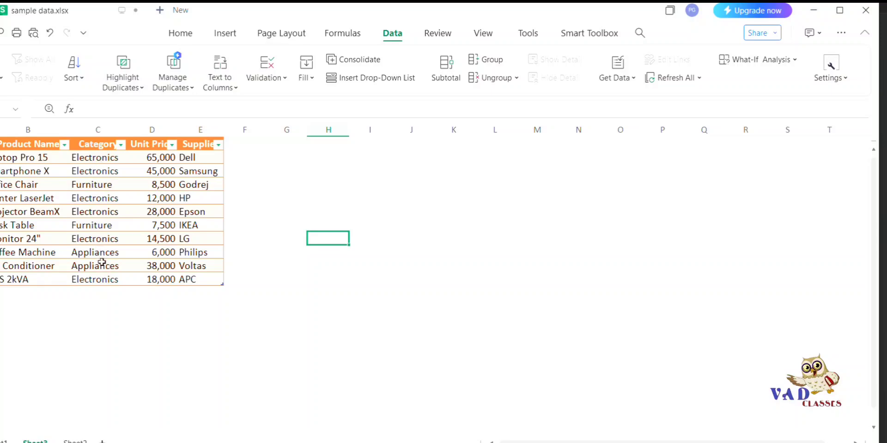
Step: Filter the product table's Category column to include only Electronics
click(121, 145)
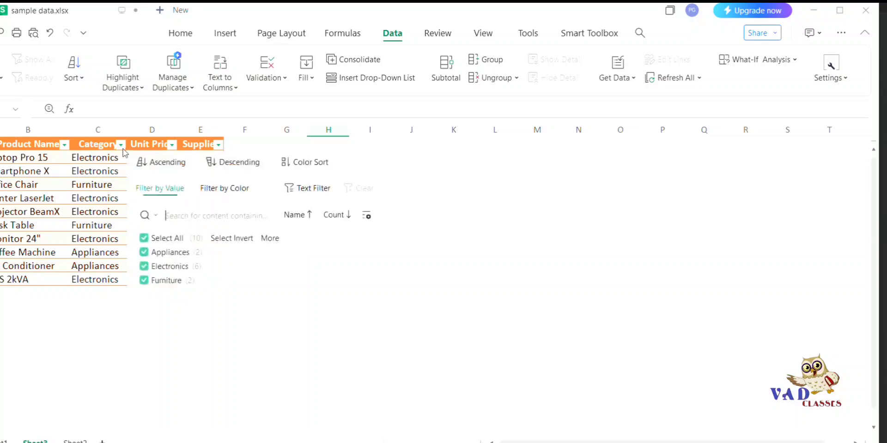
click(144, 239)
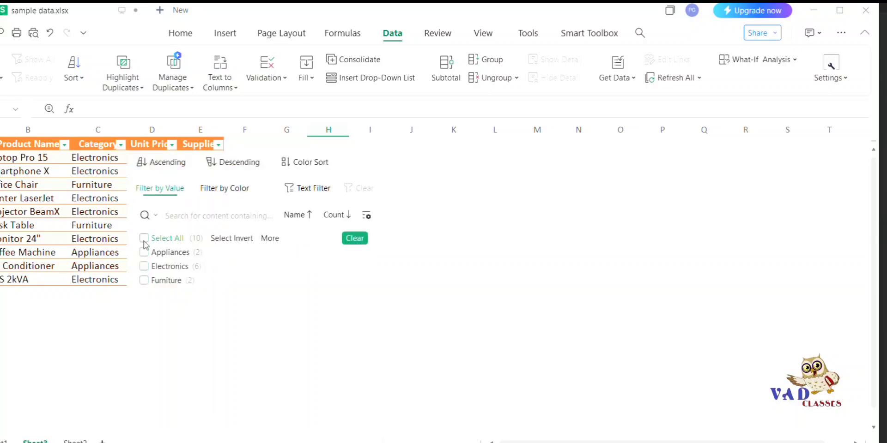
click(143, 267)
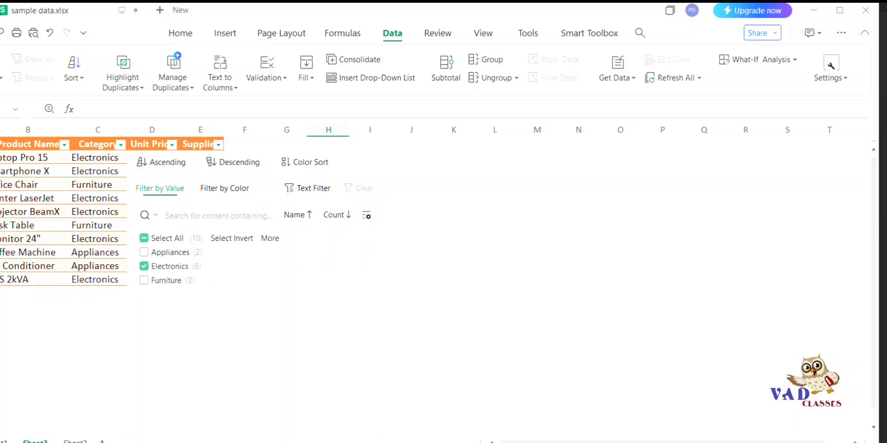
Step: Apply the Electronics filter on the Category column, and change that filter to show only Appliances
click(306, 441)
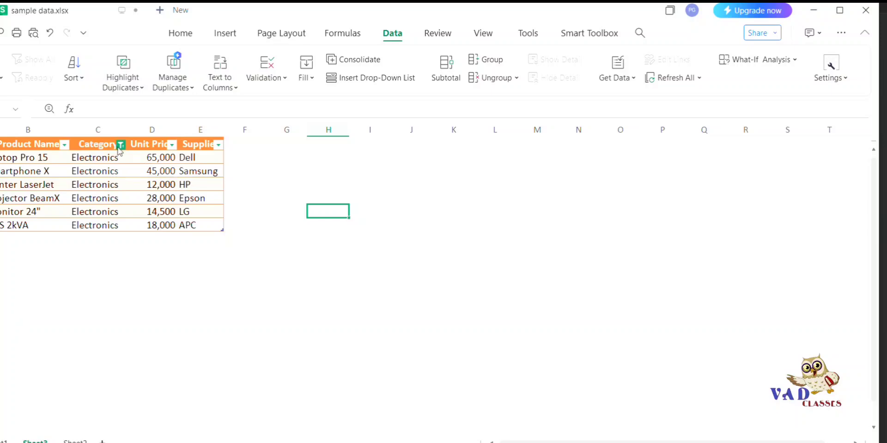
mouse_move(120, 150)
click(121, 145)
click(143, 238)
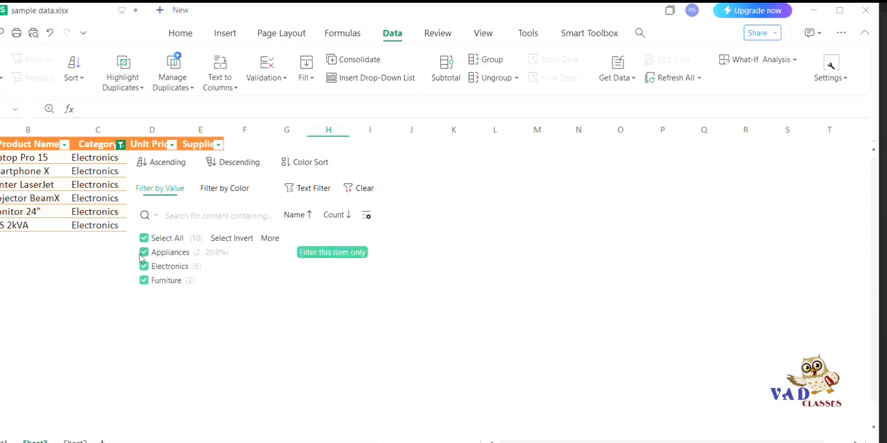
click(142, 239)
click(144, 253)
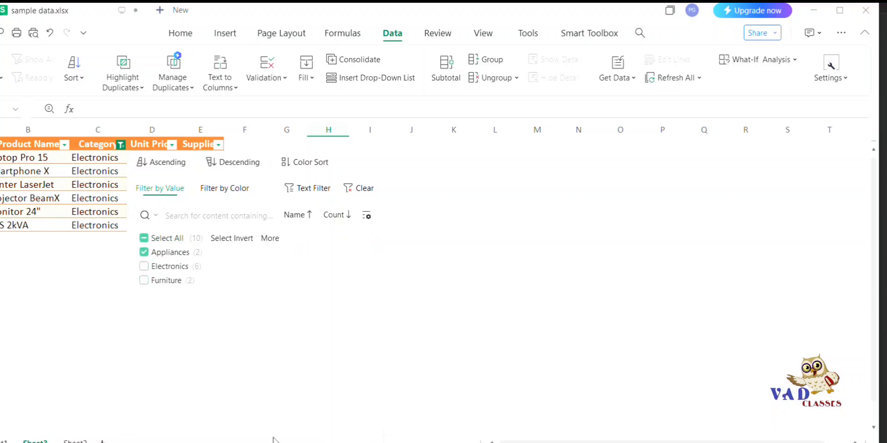
click(200, 356)
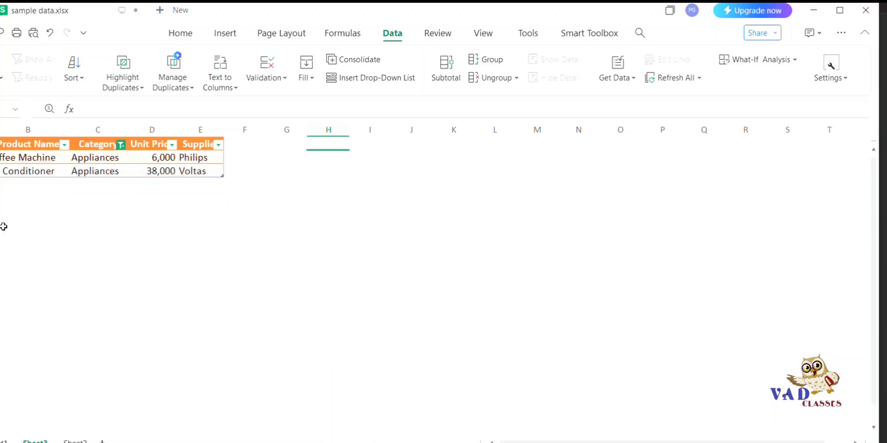
Step: Reset the Category filter to include all categories
click(120, 144)
click(144, 239)
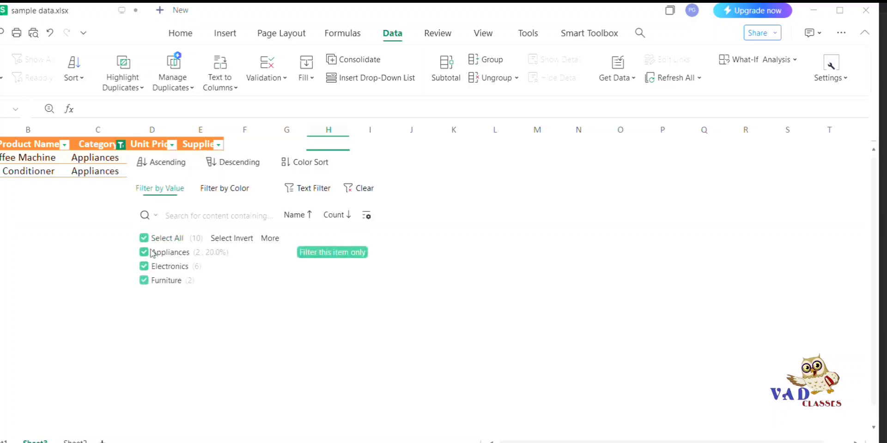
click(311, 439)
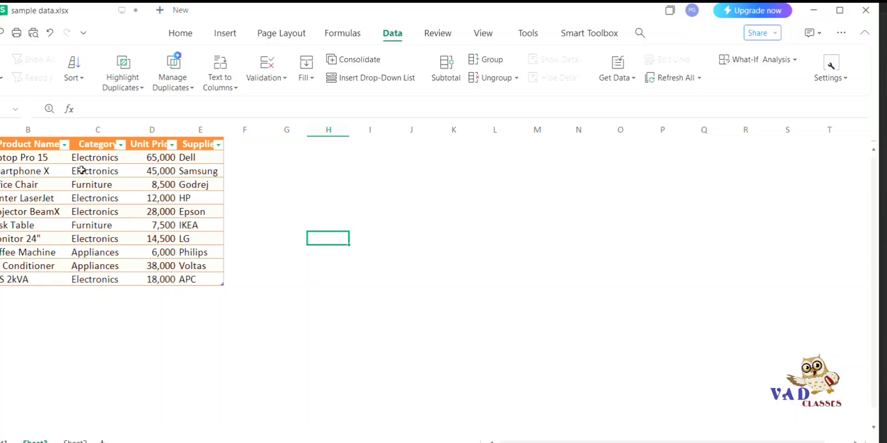
Step: Change the Coffee Machine row's supplier to LG
click(199, 252)
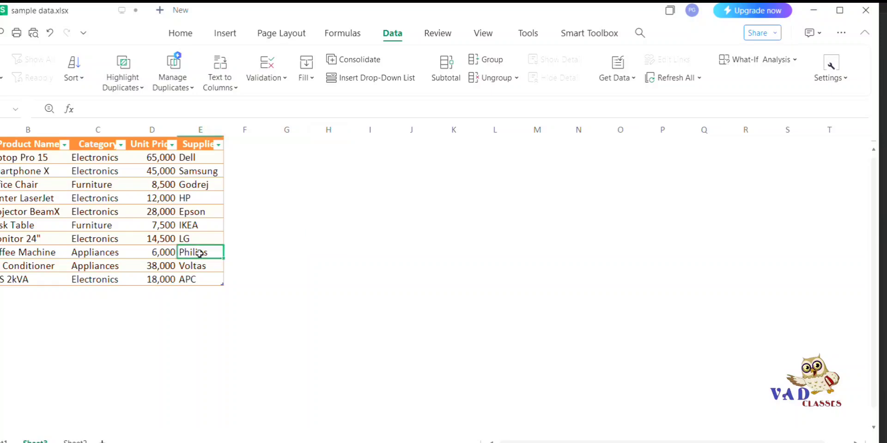
text(l)
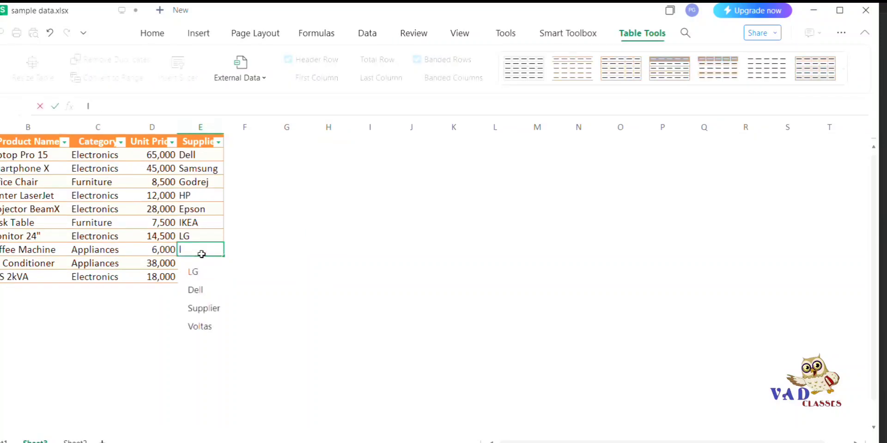
text(g)
key(BackSpace)
key(BackSpace)
text(LG)
key(Return)
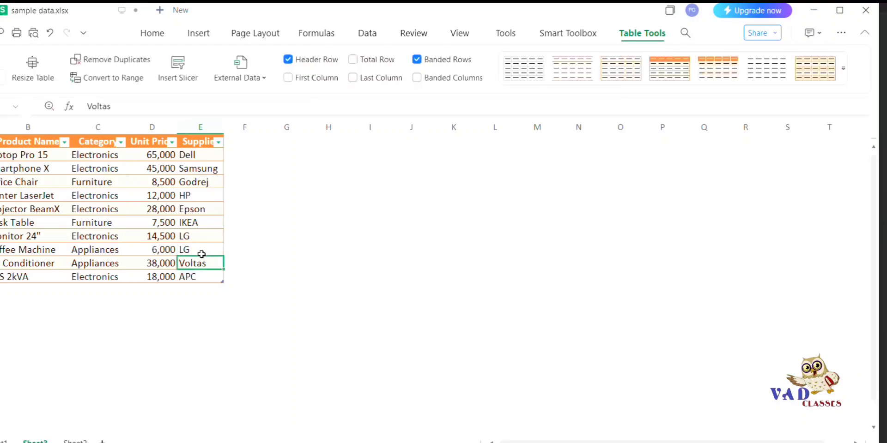
click(226, 292)
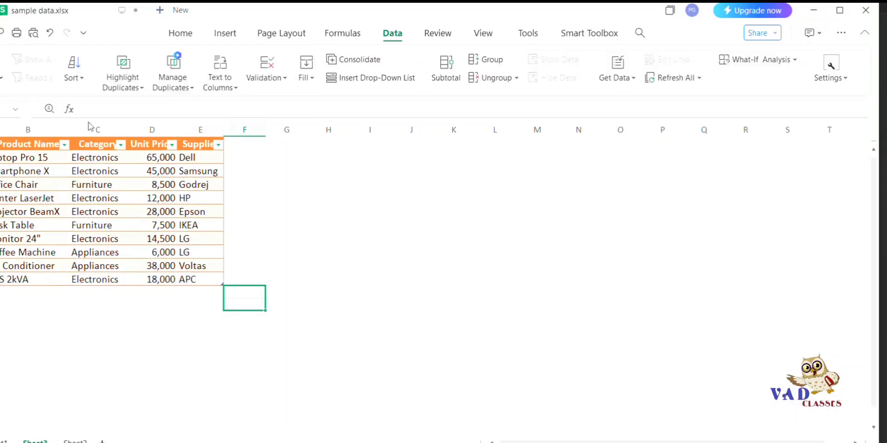
Step: Filter the Category column to show only Electronics
click(120, 146)
click(143, 238)
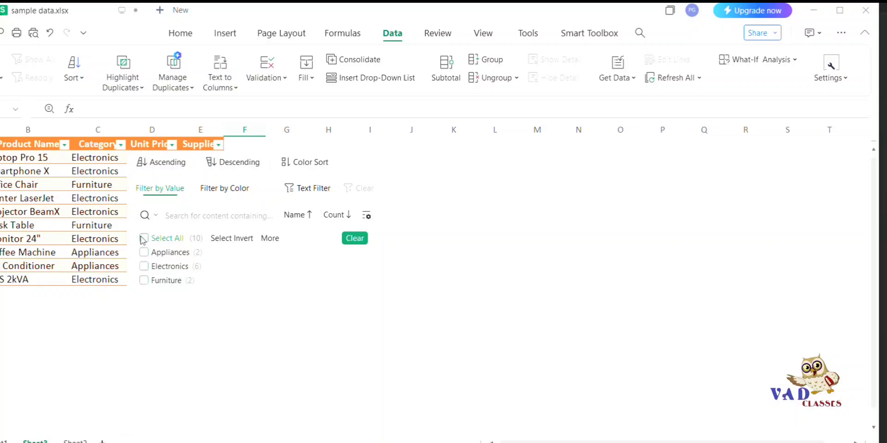
click(144, 266)
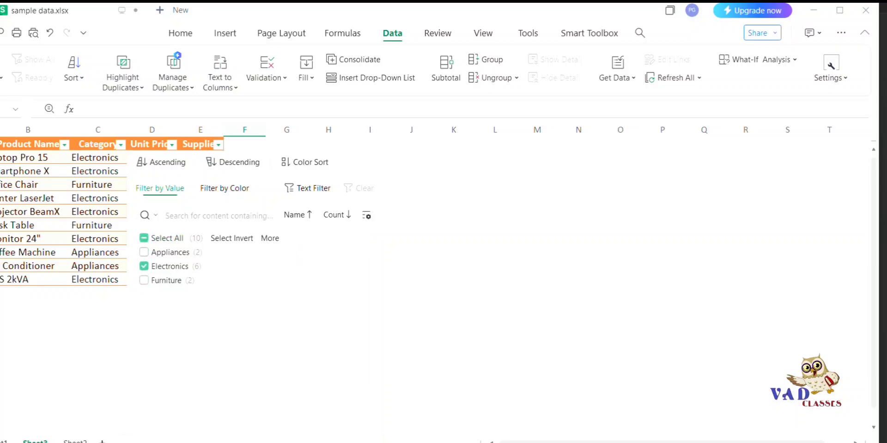
click(318, 440)
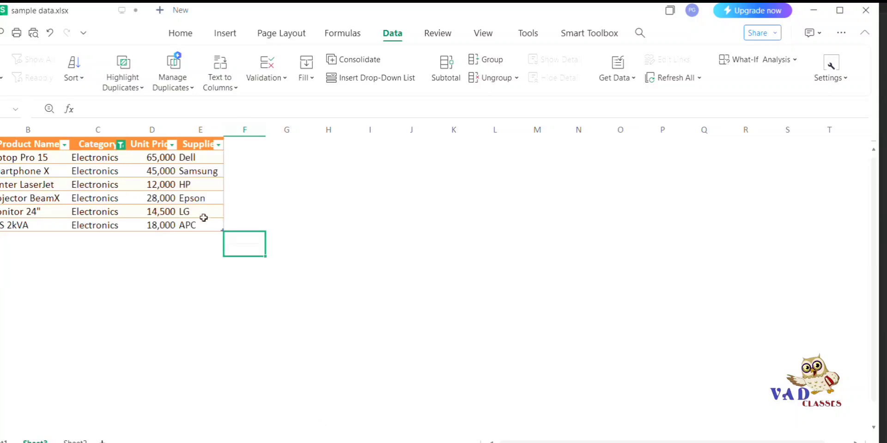
Step: Narrow the filtered Electronics rows to those with LG in the Supplier column
click(218, 145)
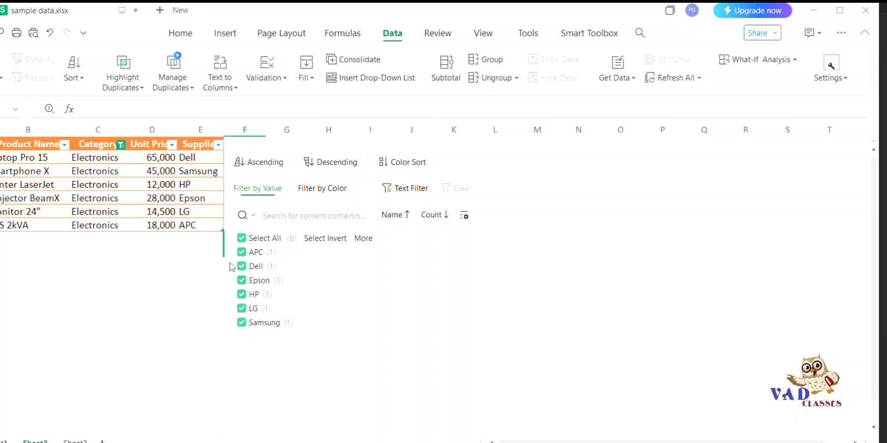
click(241, 238)
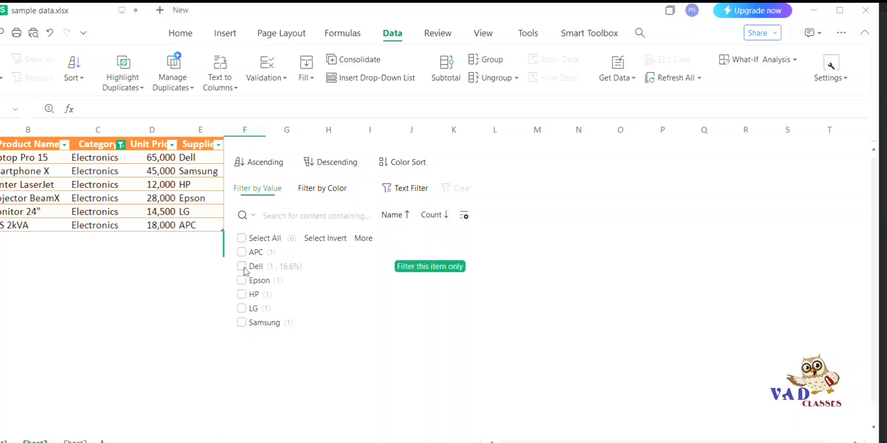
click(241, 308)
click(364, 378)
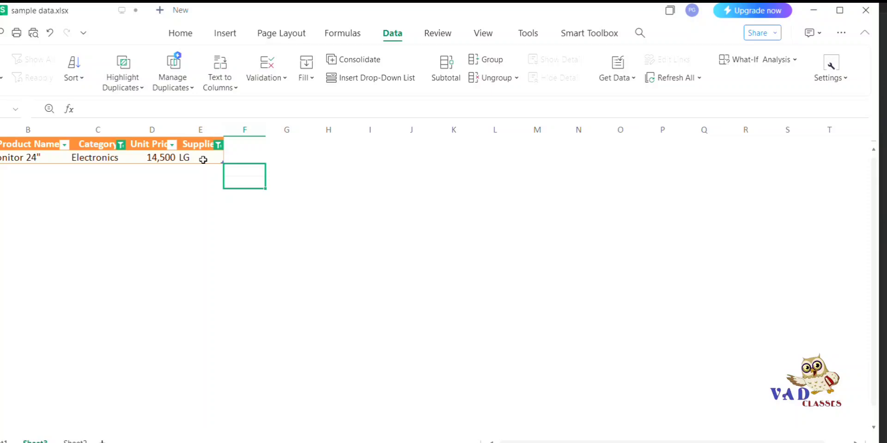
Step: Undo the Supplier filter and the Category filter
key(ctrl+z)
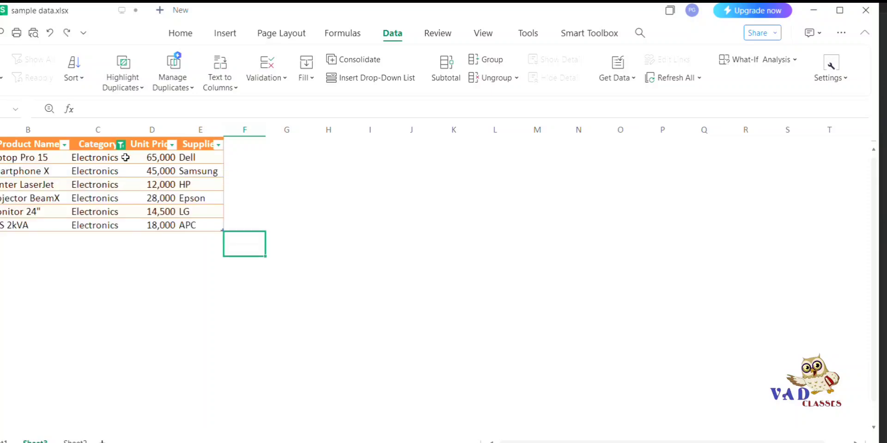
key(ctrl+z)
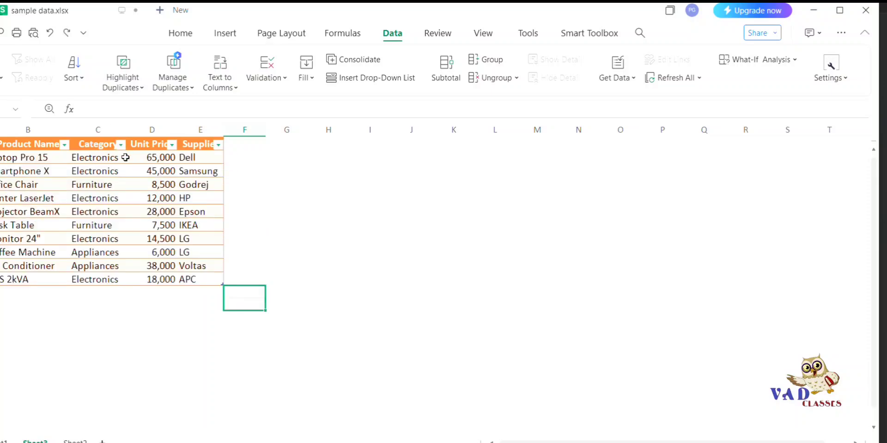
Step: Filter the full table's Supplier column to show only LG
click(217, 145)
click(241, 238)
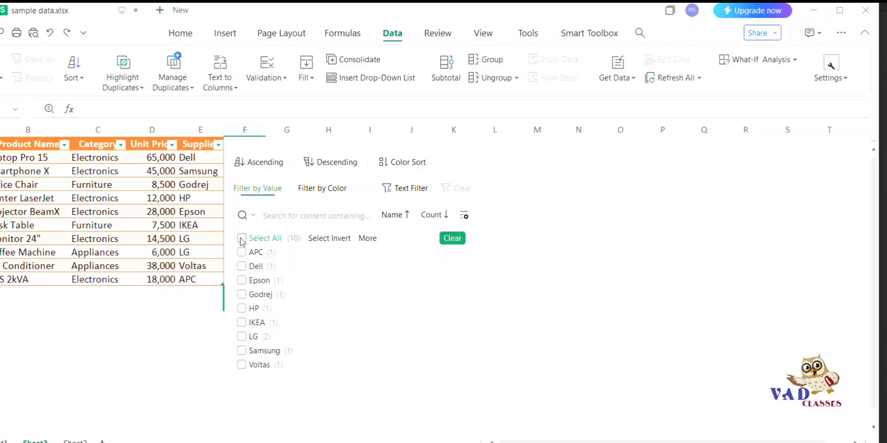
click(241, 336)
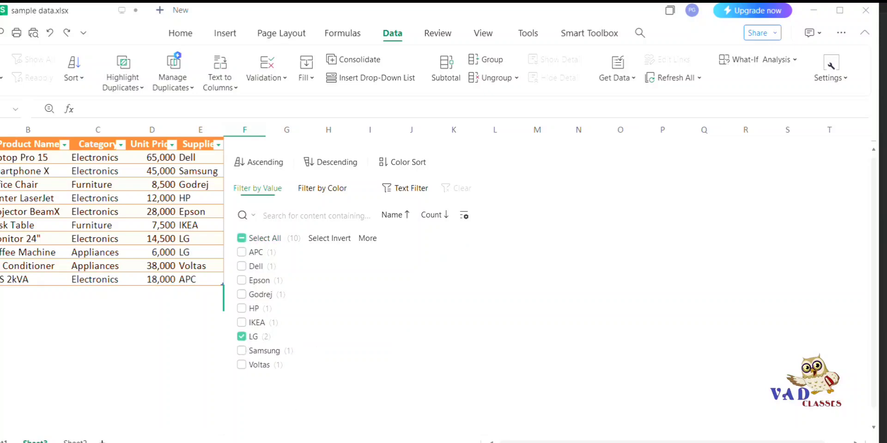
click(299, 389)
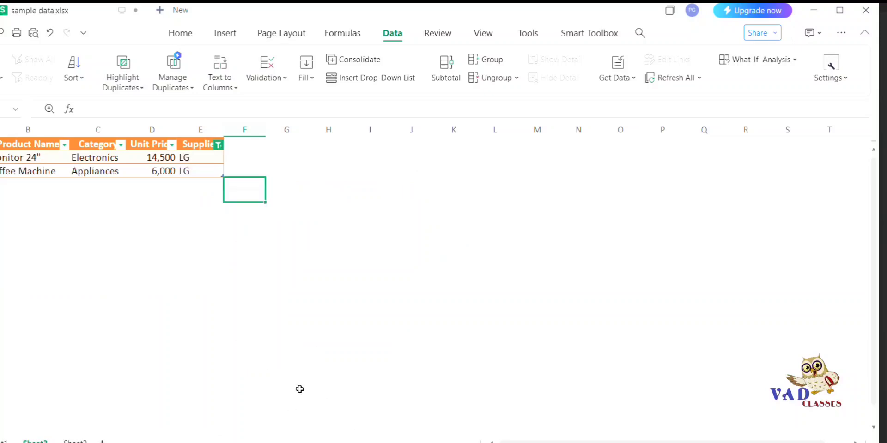
Step: Narrow the LG rows to the Electronics category using the Category column's filter
click(121, 146)
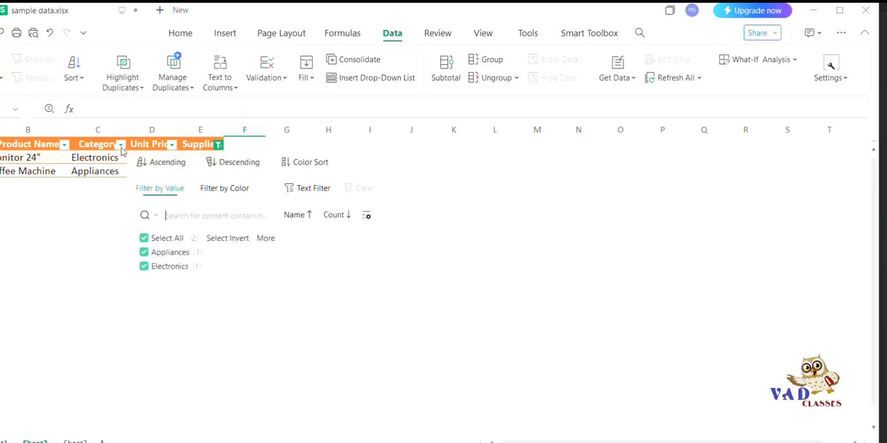
click(144, 238)
click(144, 267)
click(304, 441)
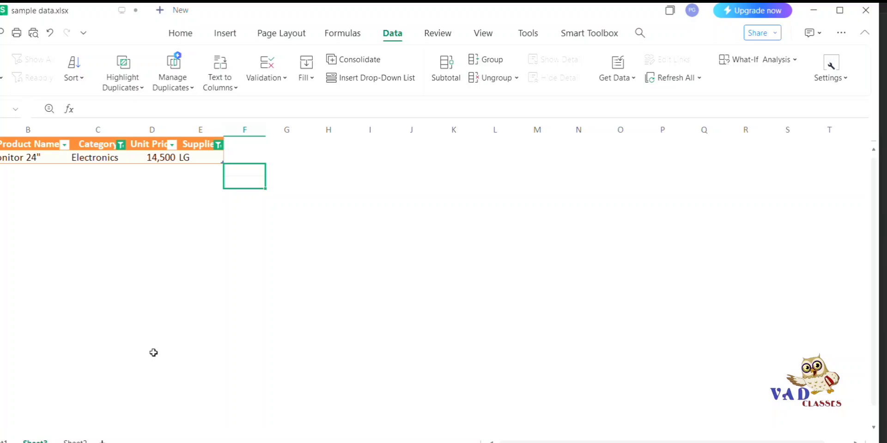
Step: Undo the last two filters on Category and Supplier, and deselect the table
key(ctrl+z)
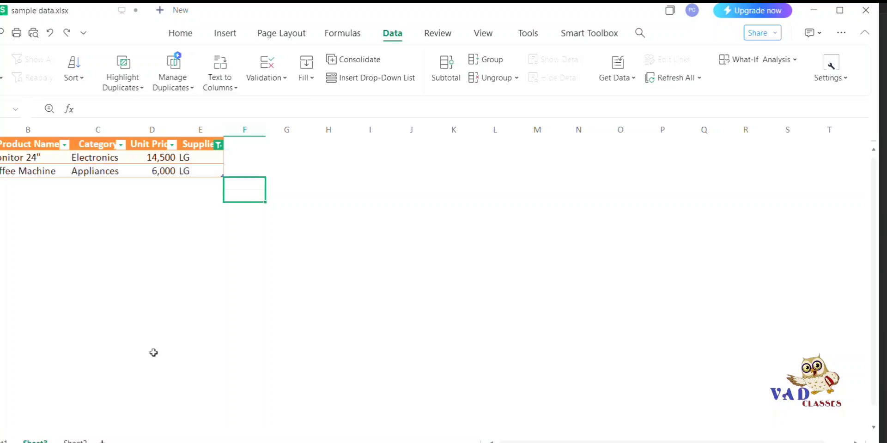
key(ctrl+z)
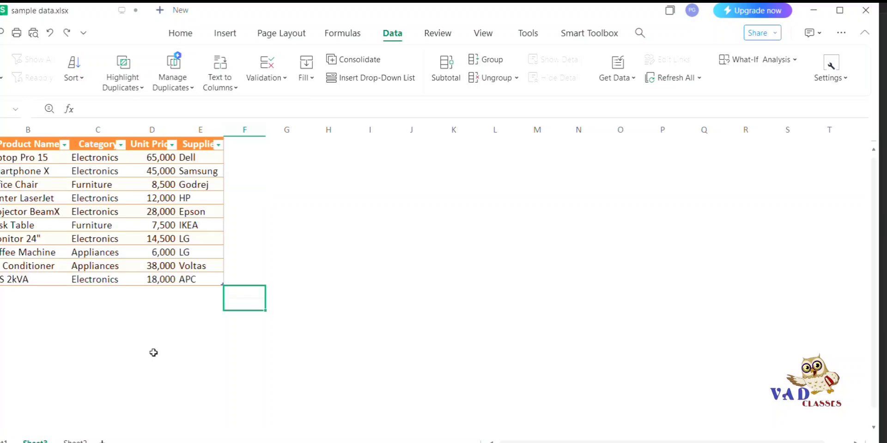
click(387, 298)
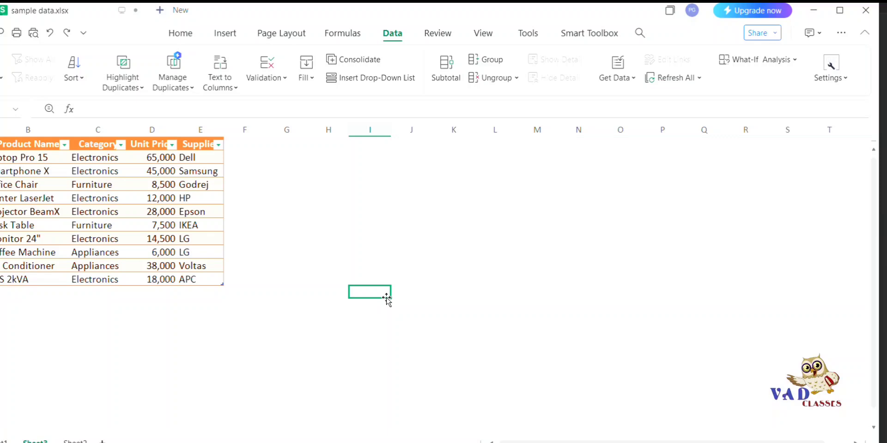
Step: Copy product IDs P102 to P106 from the table into an empty area of column J
click(1, 171)
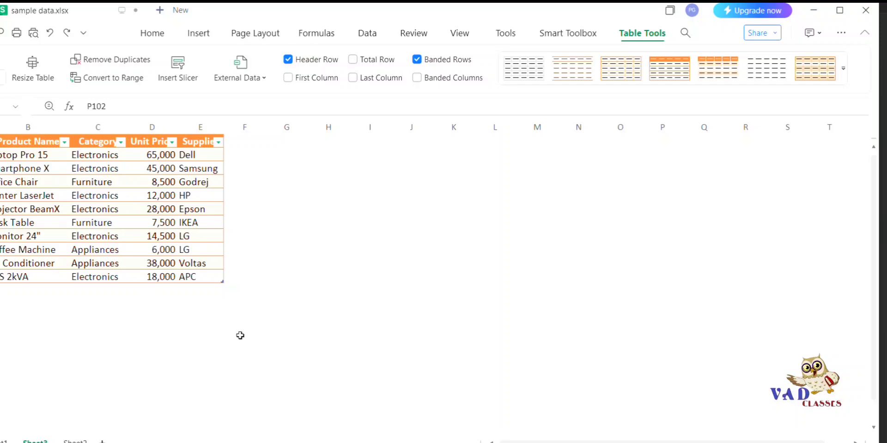
click(402, 183)
text(P102 P103 P104 P105 P106)
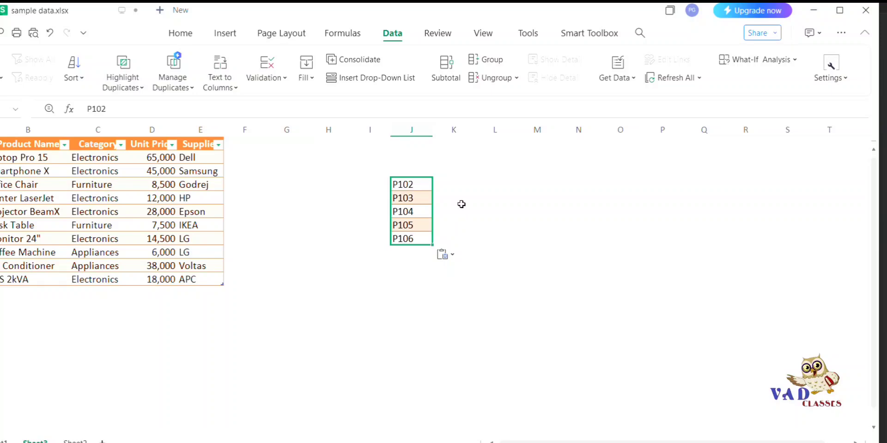
Step: In the copied ID list in column J, change the fourth ID to P107 and the second to P110
click(406, 225)
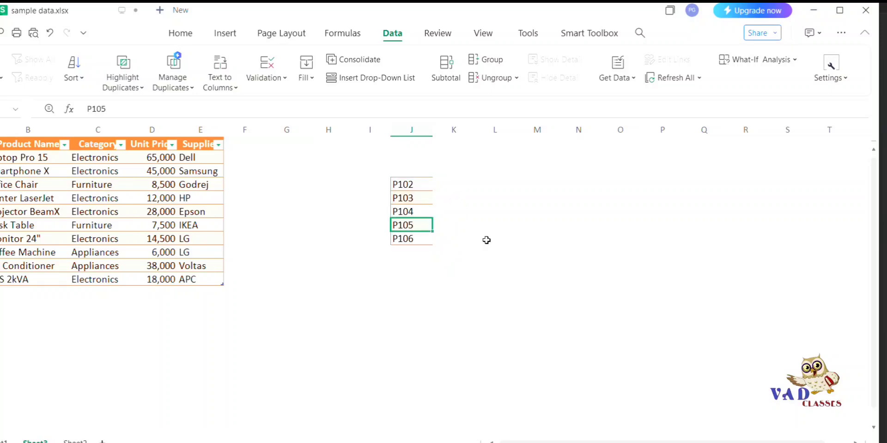
text(P)
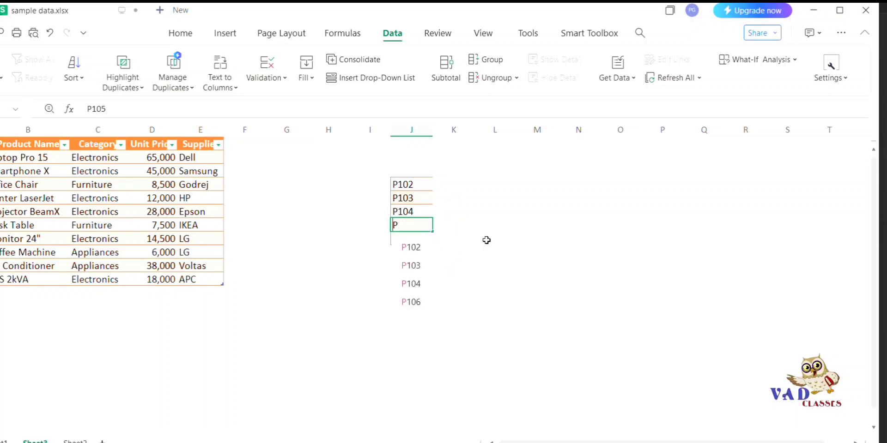
text(107)
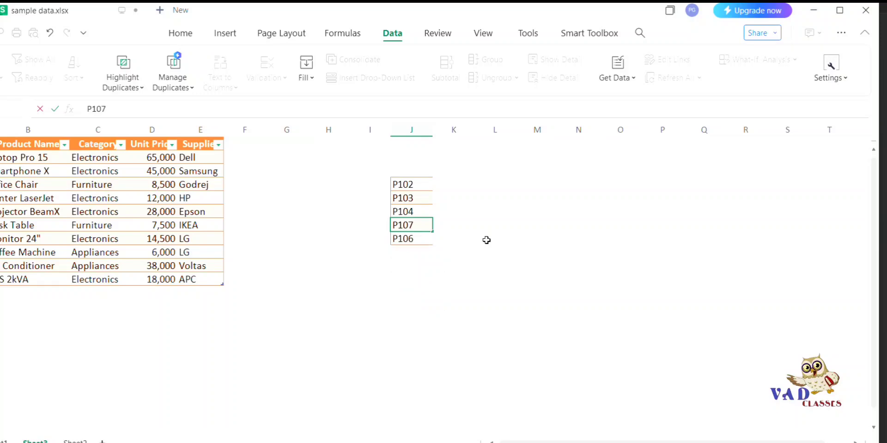
key(Up)
key(Up)
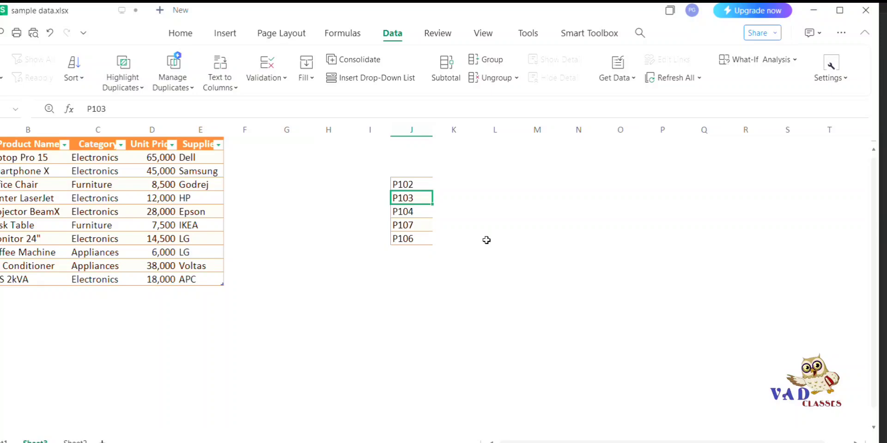
text(P10)
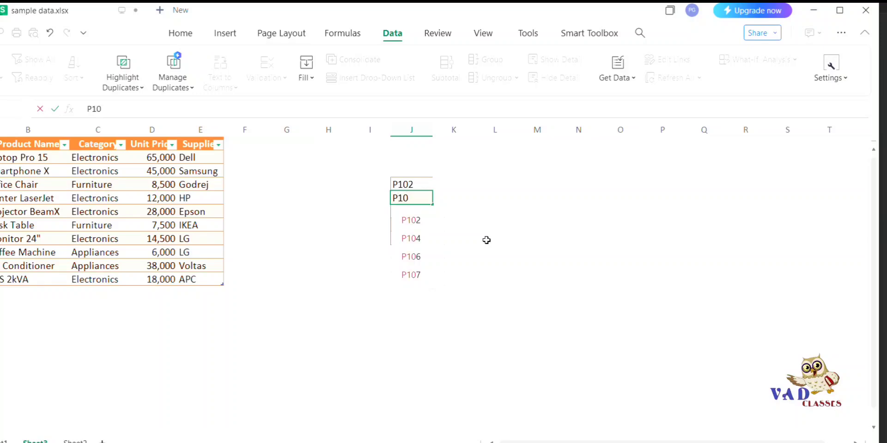
key(BackSpace)
text(10)
key(Return)
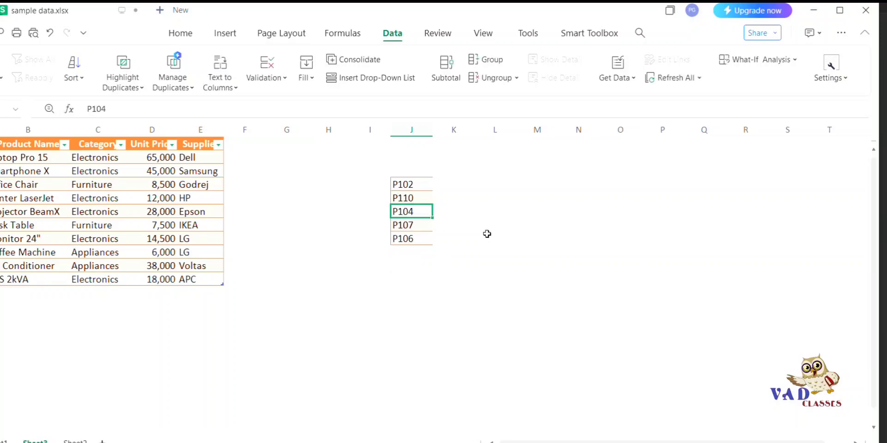
Step: Add the headings SUPPLIER in K3 and PRICE in L3 beside the copied product ID list
click(455, 184)
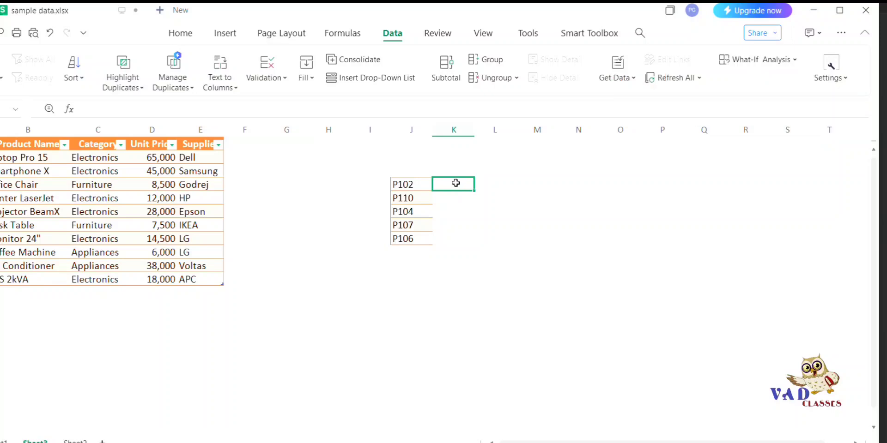
click(456, 171)
text(SUPPL)
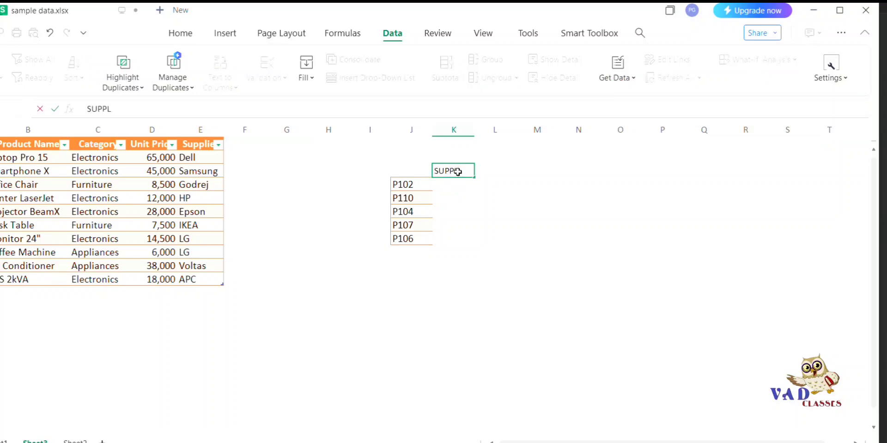
text(IER)
key(Tab)
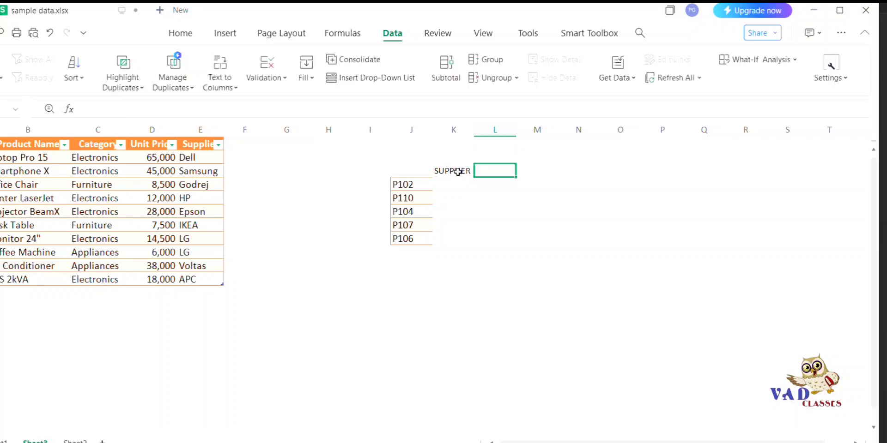
text(PRICE)
Step: Look up each listed product's supplier by entering =VLOOKUP(J4,A:E,5,0) in K4 and filling the formula down to K8
click(441, 185)
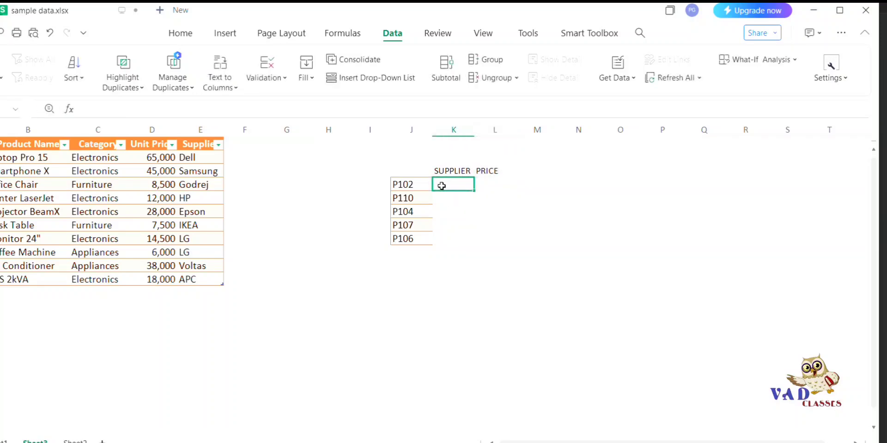
text(=)
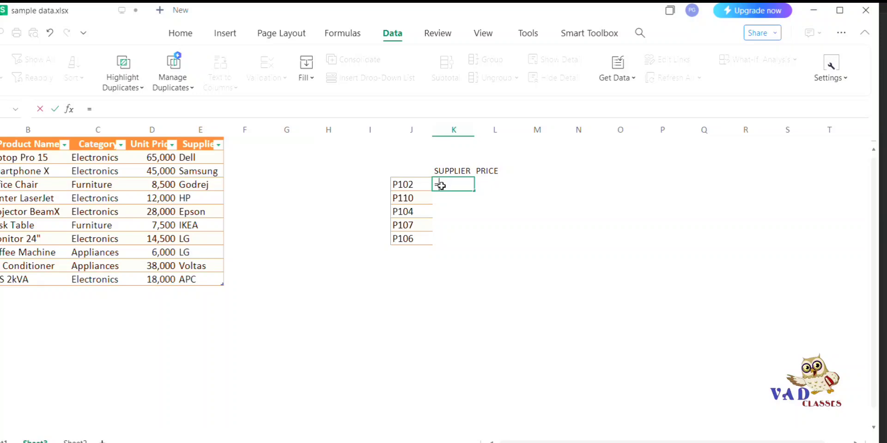
text(VLO)
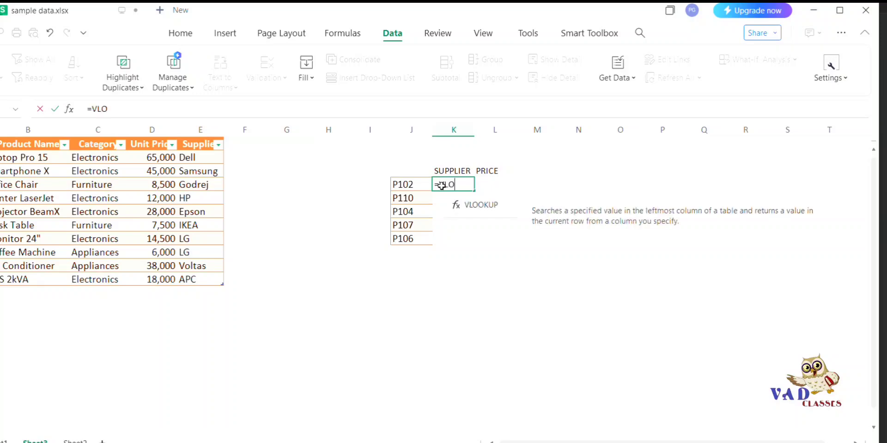
text(OKUP)
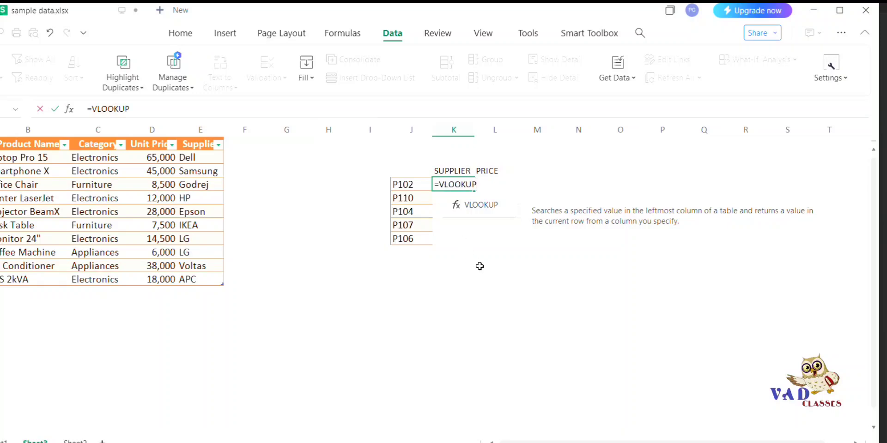
text(()
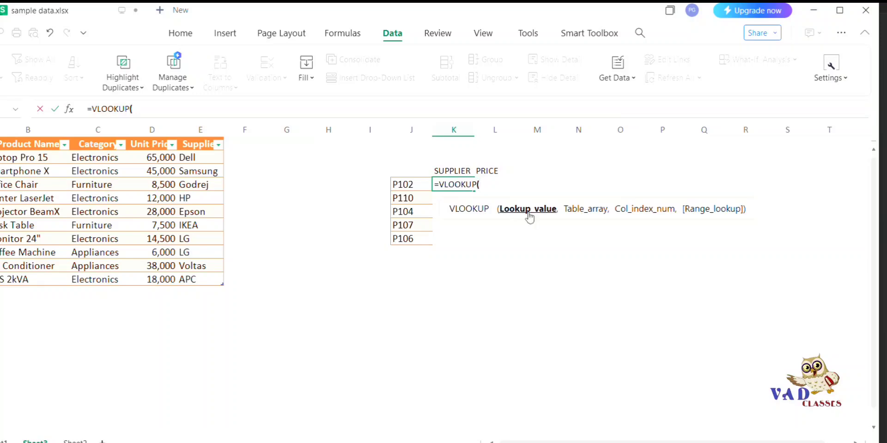
click(402, 187)
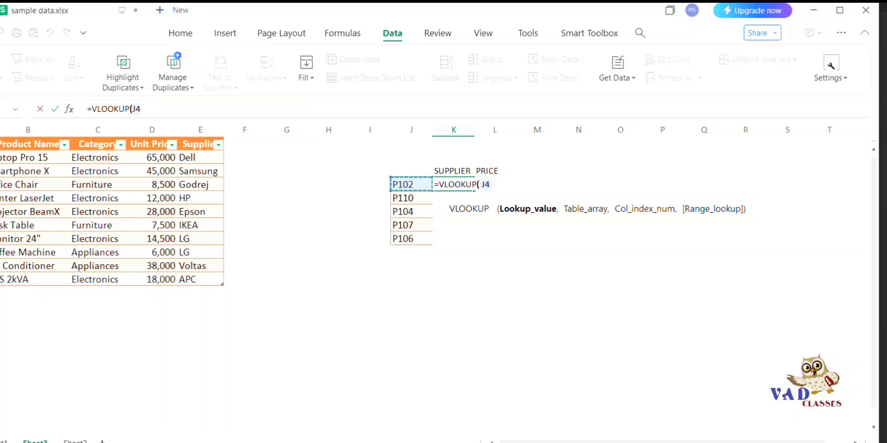
text(,)
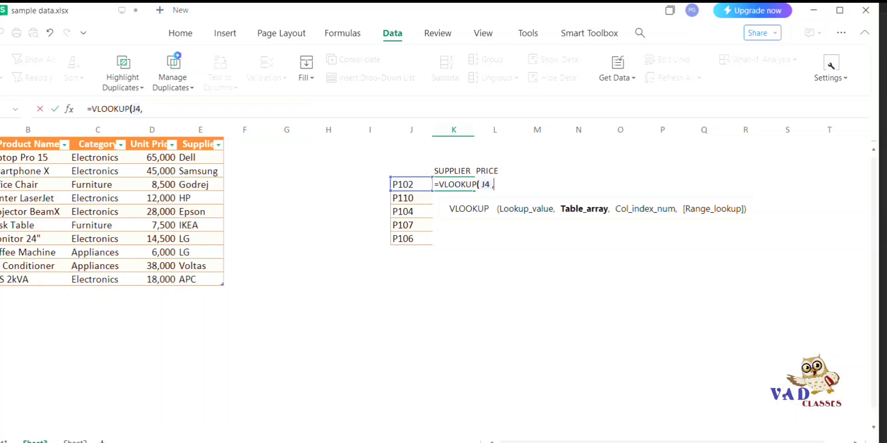
drag(2, 130, 206, 132)
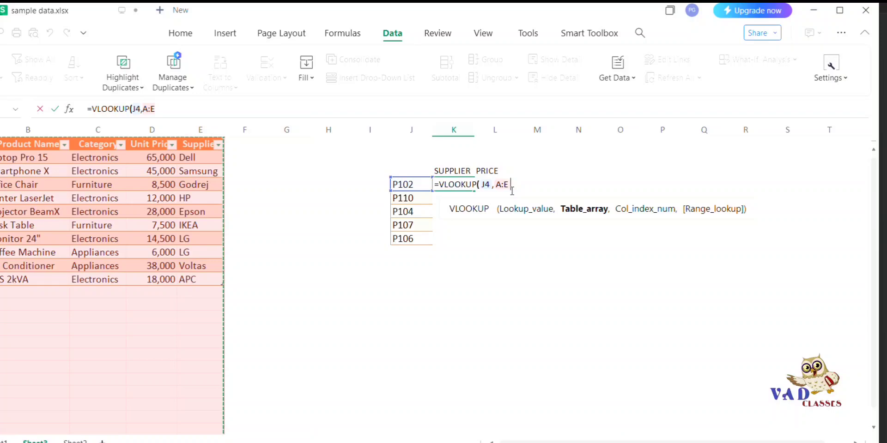
text(,)
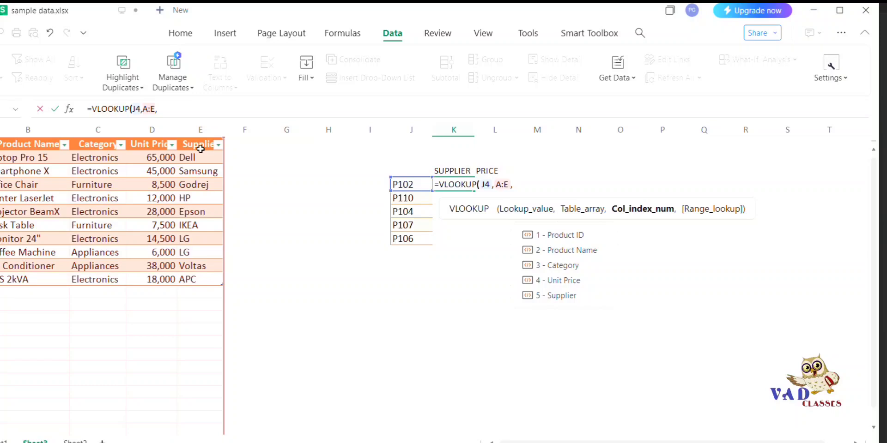
text(5)
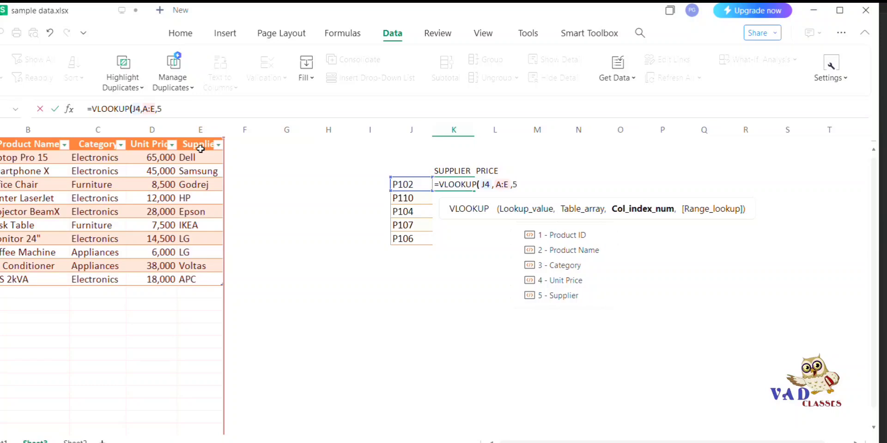
text(,)
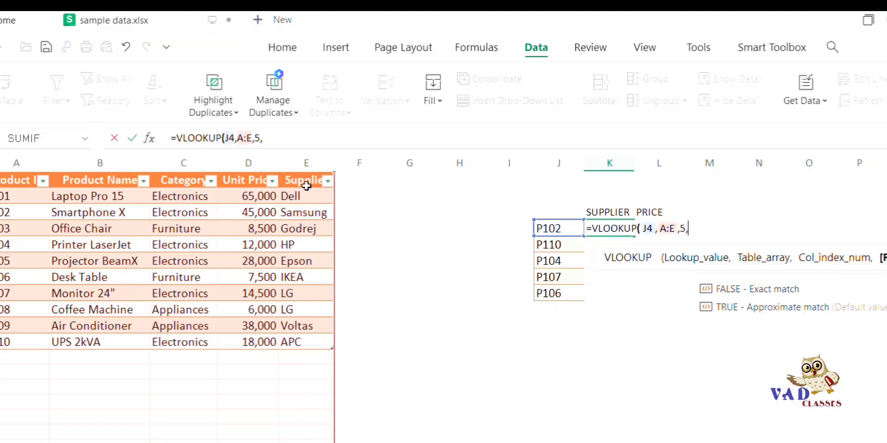
text(0)
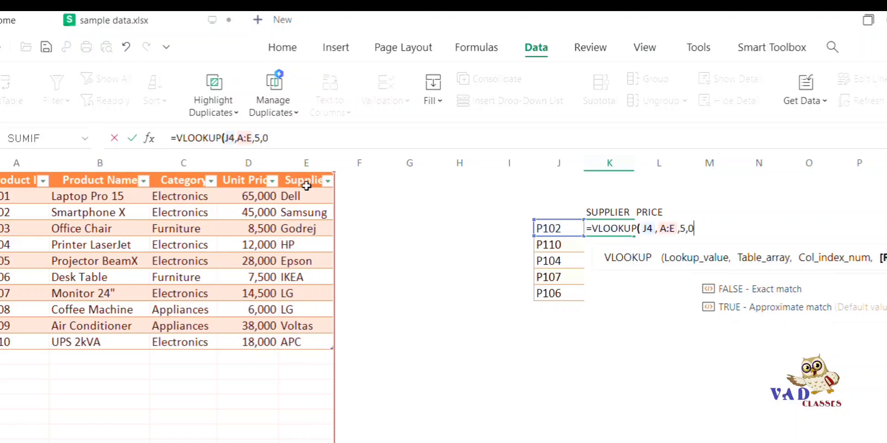
text())
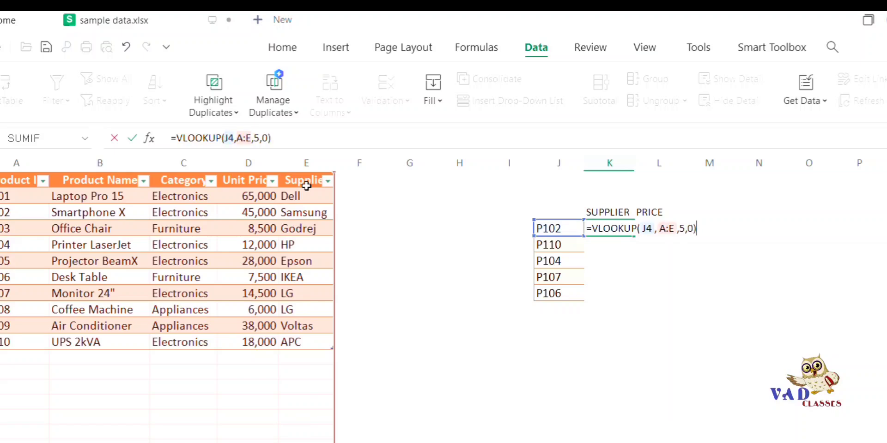
key(Return)
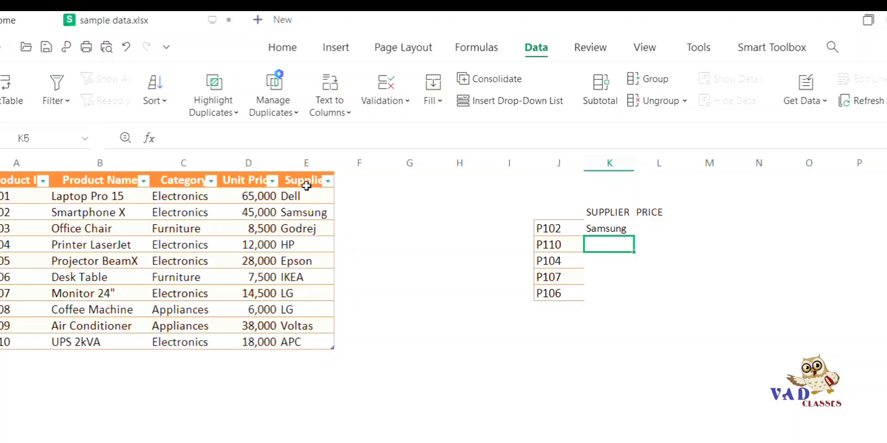
click(597, 229)
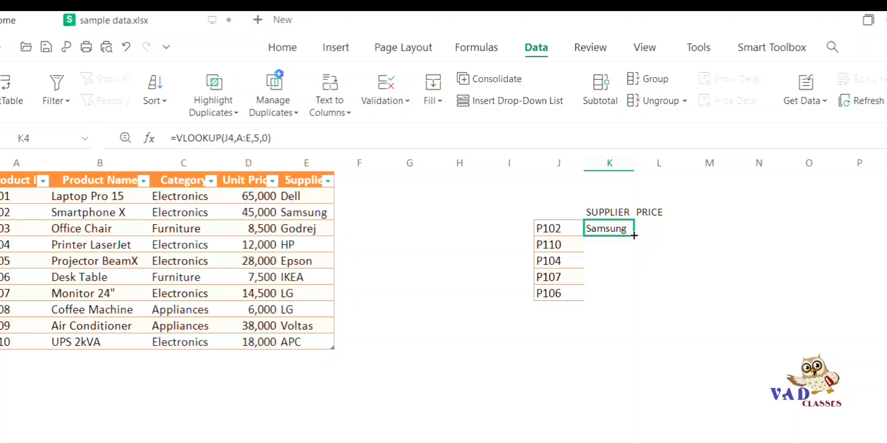
drag(634, 236, 624, 295)
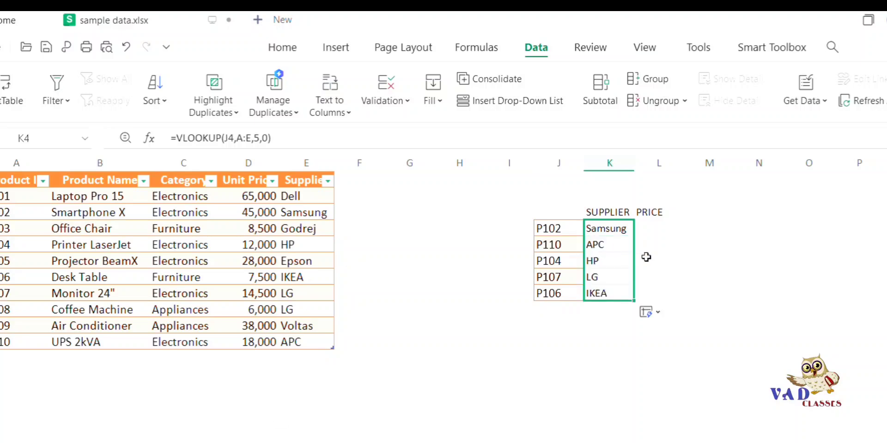
Step: Look up each listed product's unit price by entering =VLOOKUP(J4,$A$2:$E$11,4,0) in L4 and filling the formula down to L8
click(647, 230)
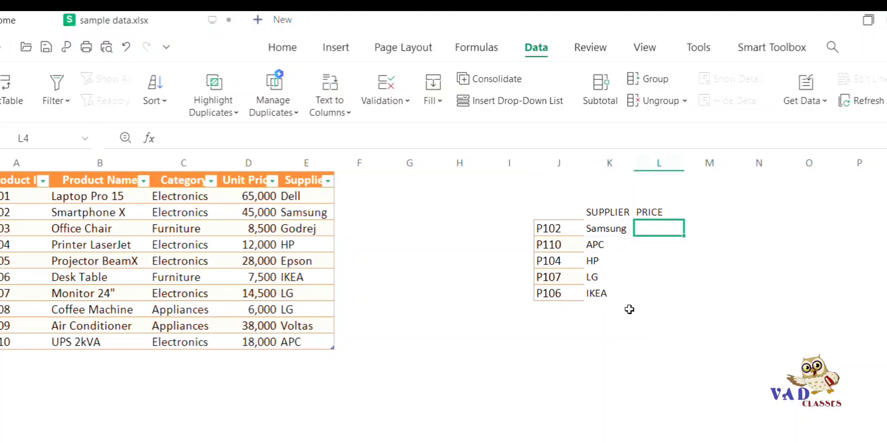
text(=V)
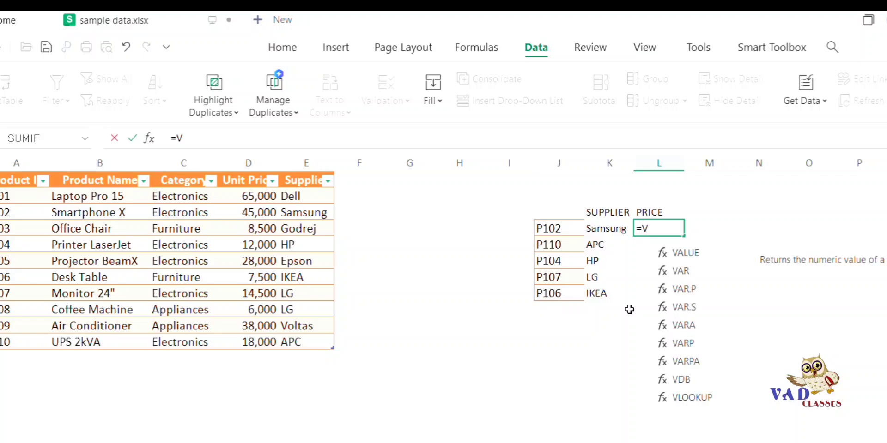
text(LOOKUP)
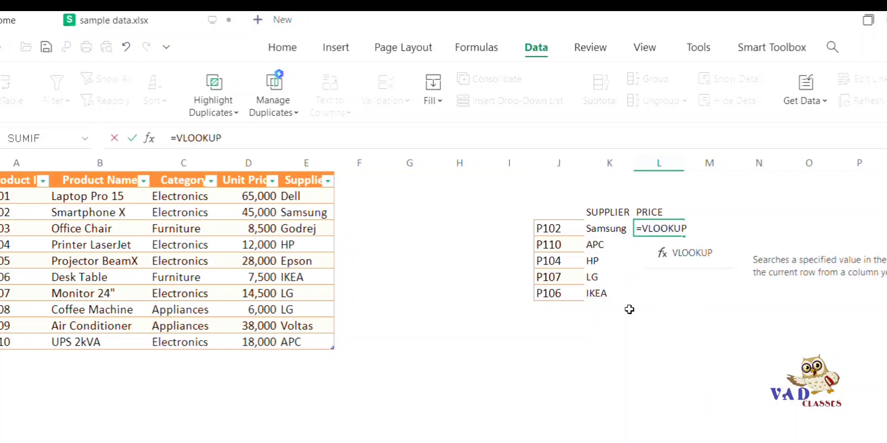
text(()
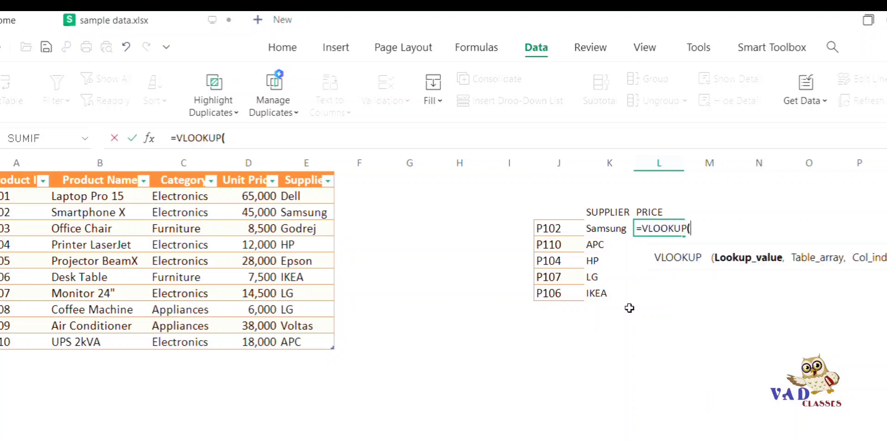
click(559, 228)
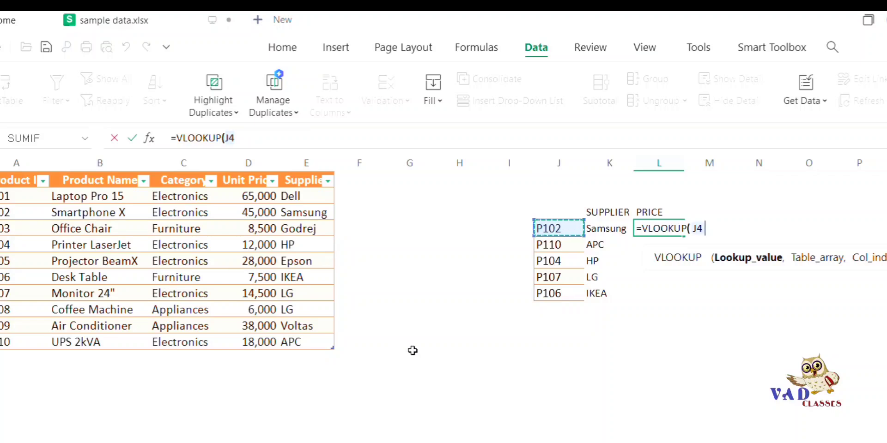
text(,)
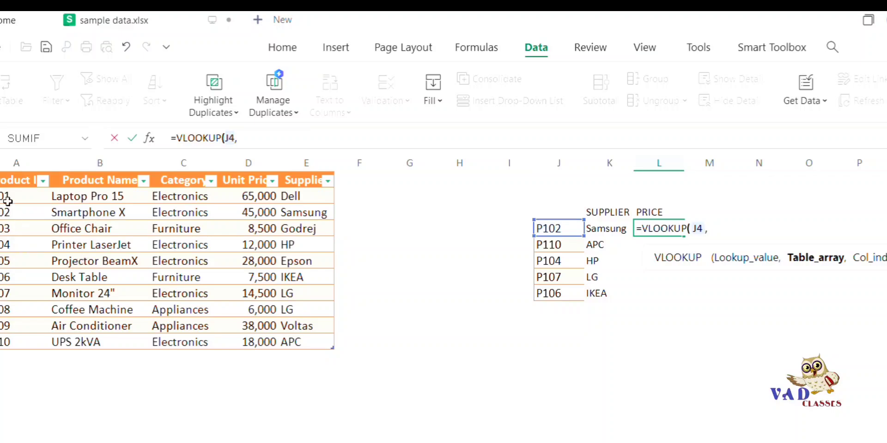
drag(8, 200, 293, 347)
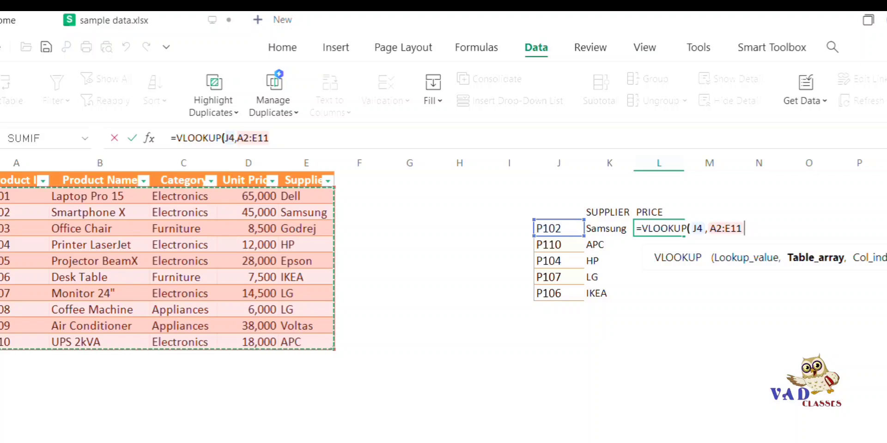
key(F4)
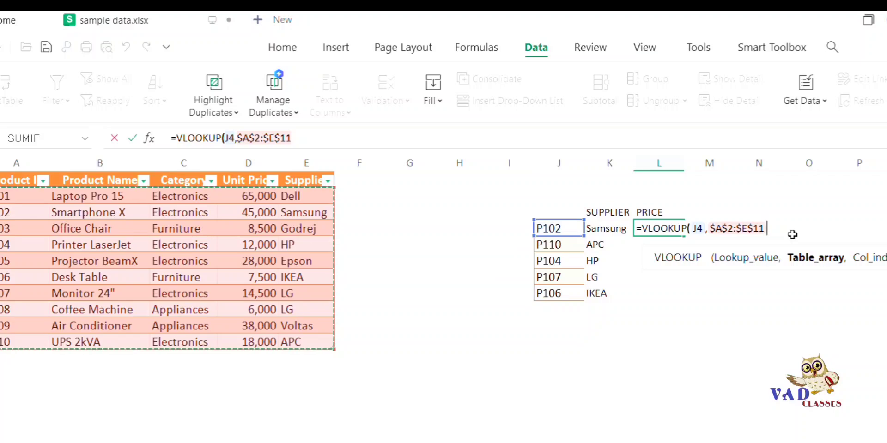
text(,)
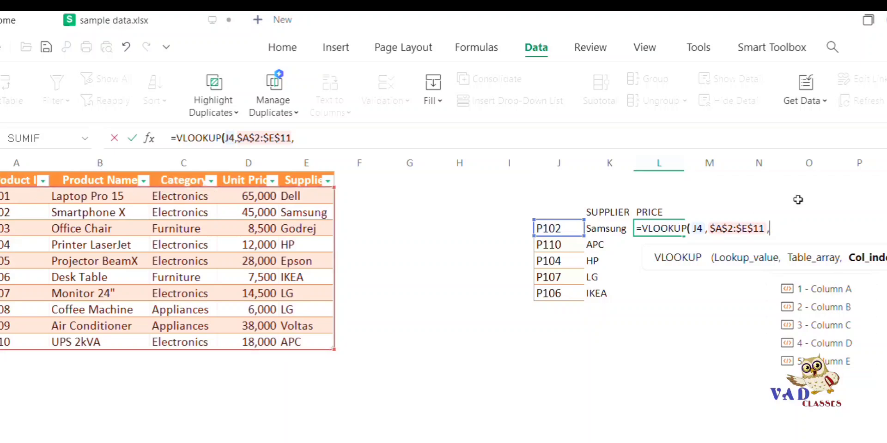
text(4)
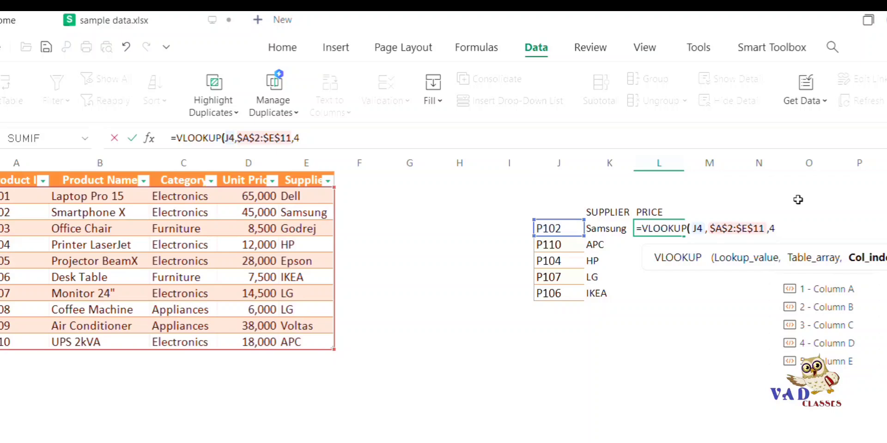
text(,)
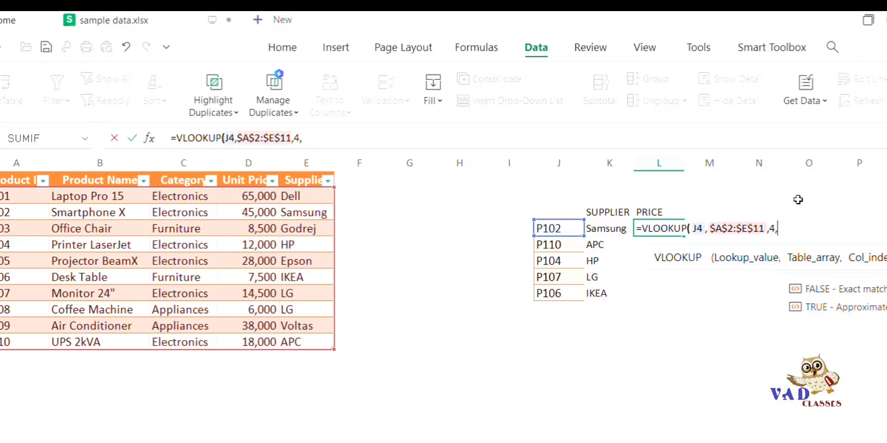
text(0))
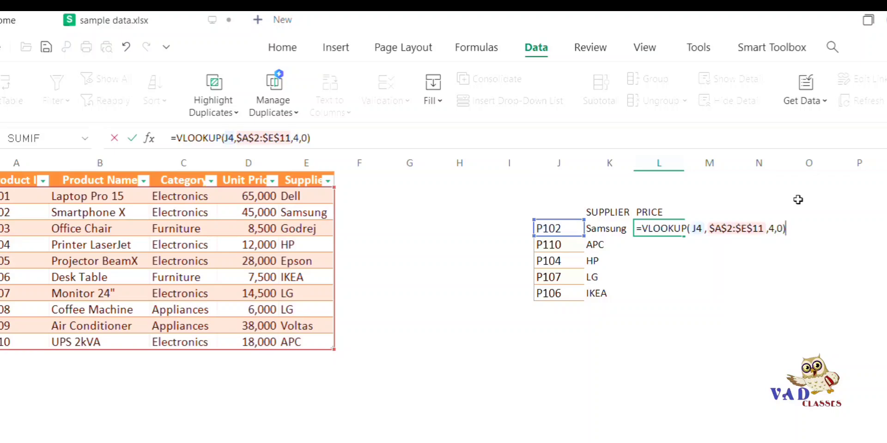
key(Return)
click(649, 228)
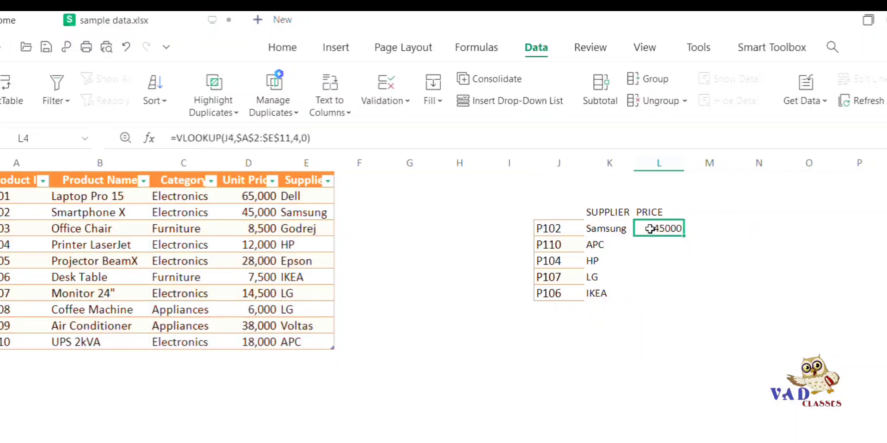
drag(684, 237, 695, 297)
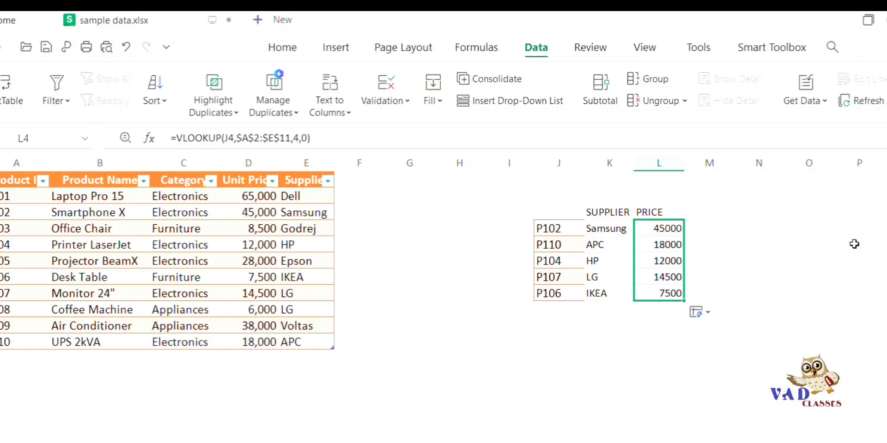
Step: Return product name, category, price and supplier for the first listed ID by entering =VLOOKUP(J4,A:E,{2,3,4,5},0) in M4
click(721, 232)
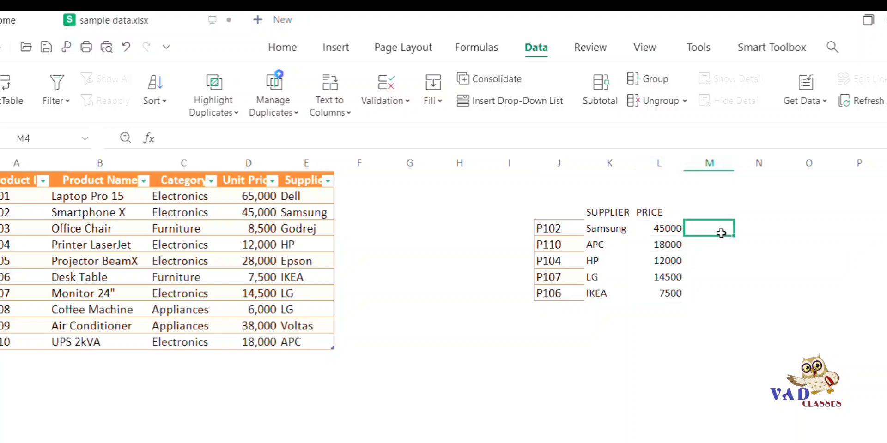
text(=)
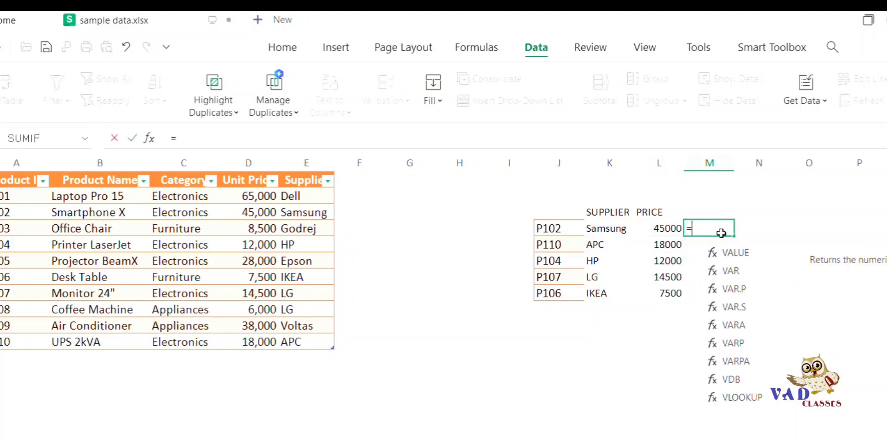
text(VLOOKUP)
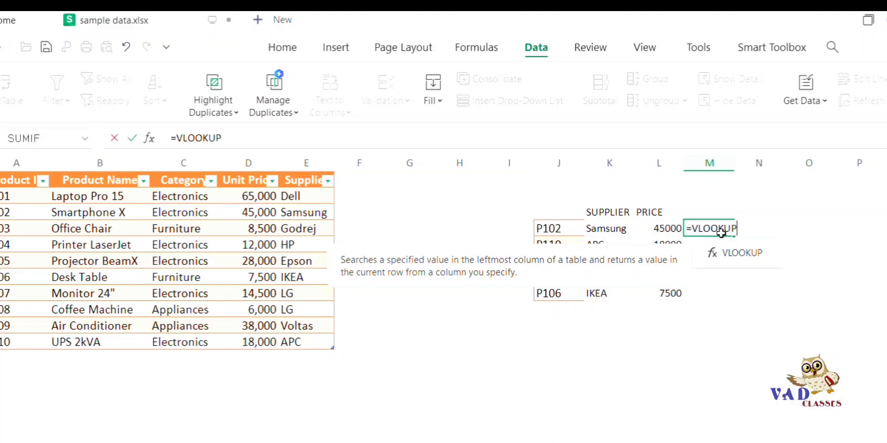
text(()
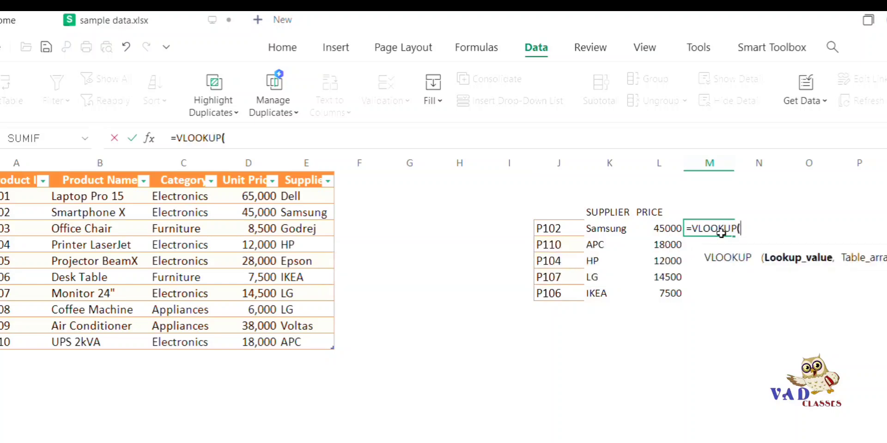
click(553, 229)
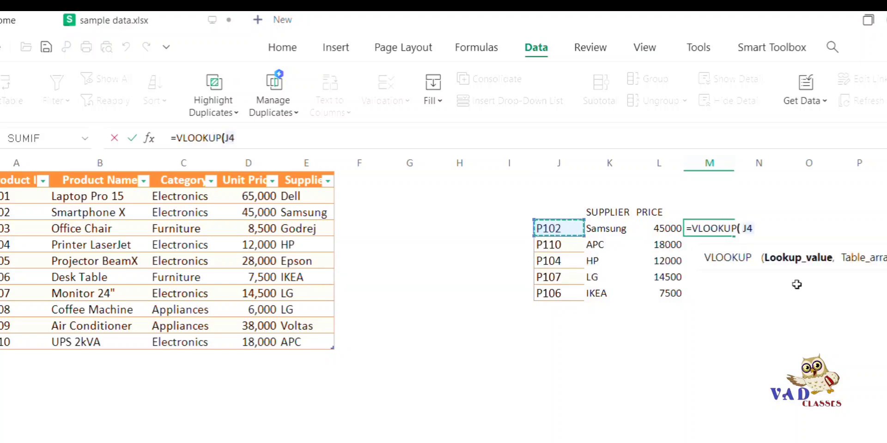
text(,)
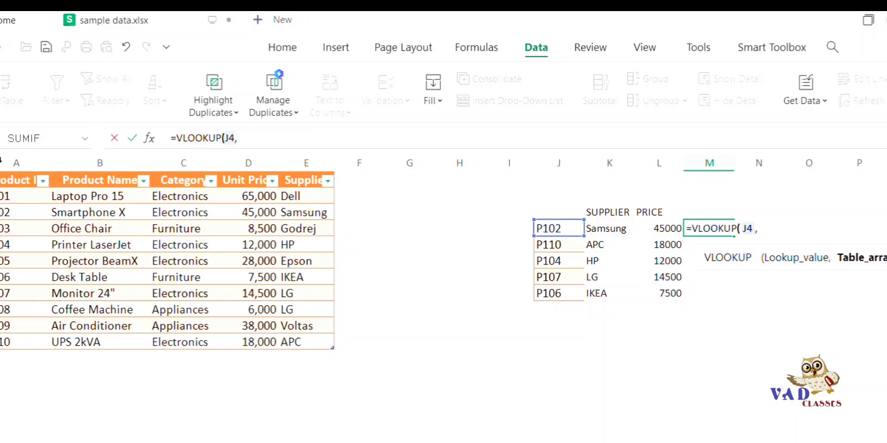
mouse_move(2, 163)
mouse_down()
mouse_move(305, 171)
mouse_move(293, 172)
mouse_up()
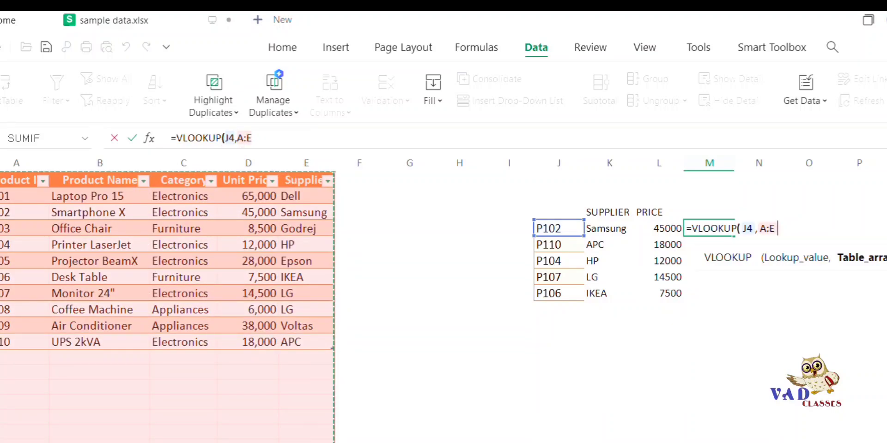
text(,)
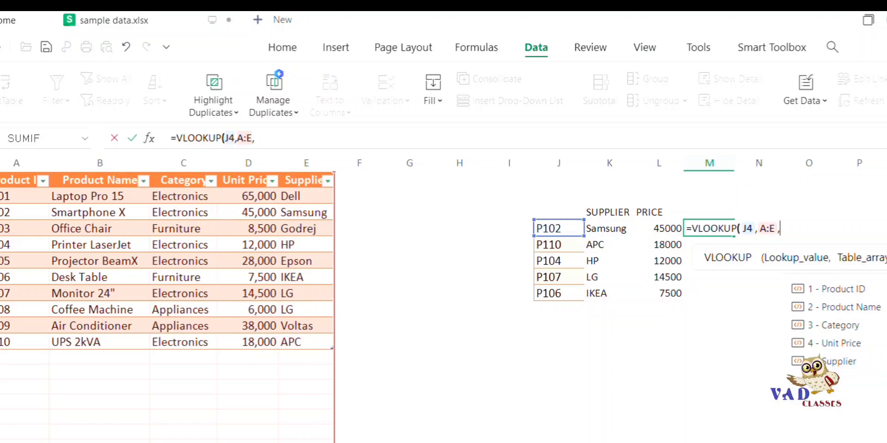
text({)
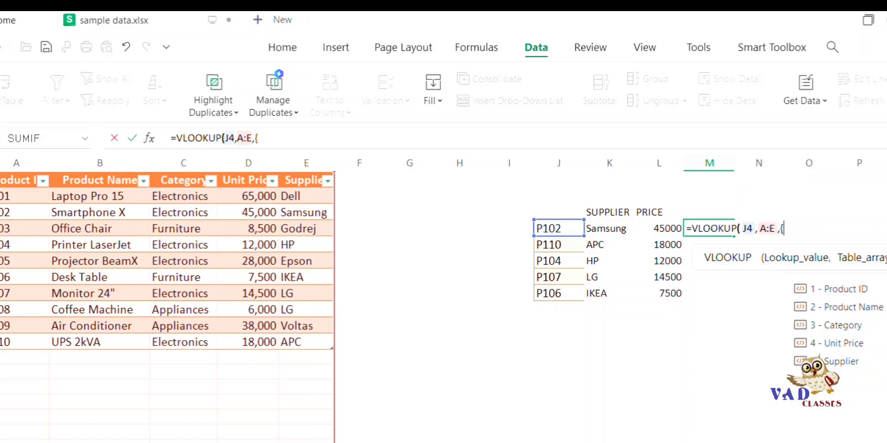
text(2,3,4,5)
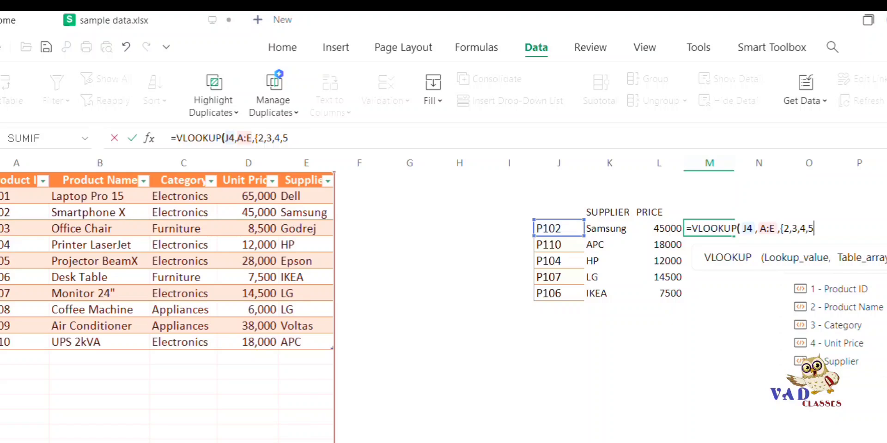
text(},)
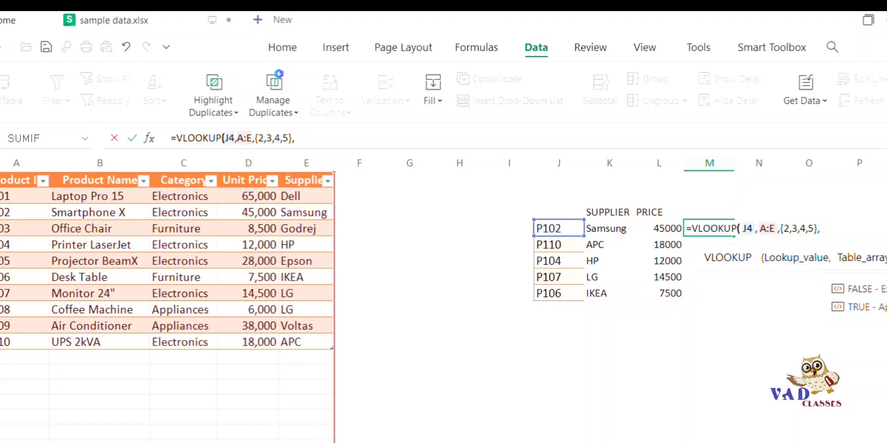
text(0))
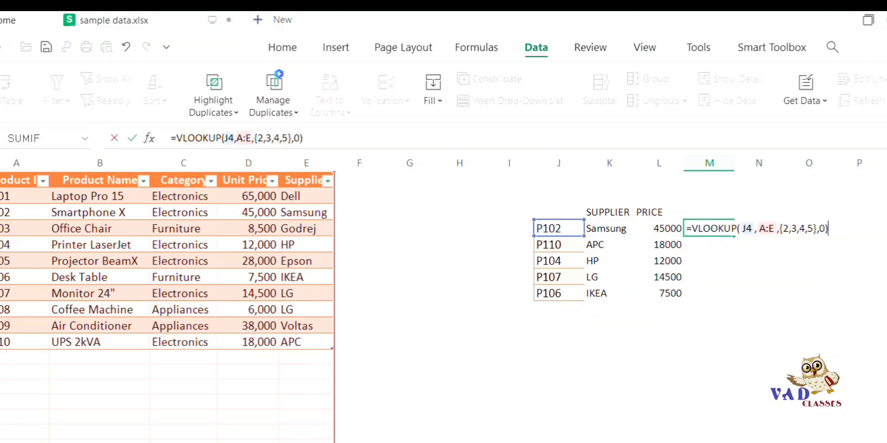
key(Return)
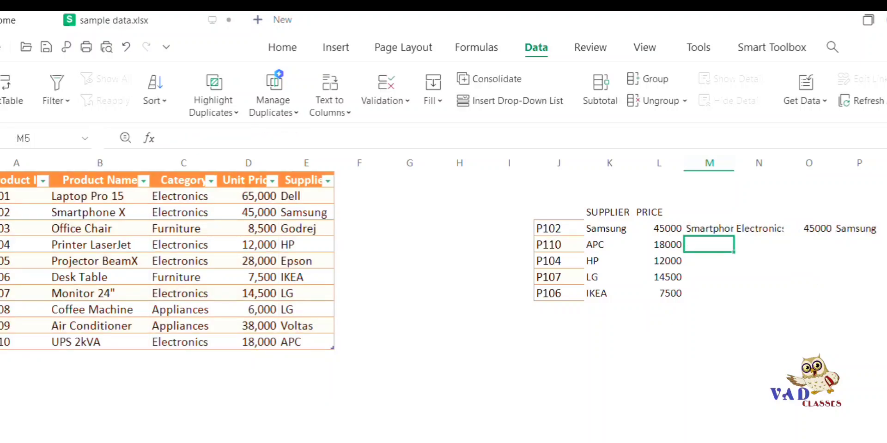
Step: Check the results in M4:P4 against the P102 row of the product table and fill the lookup down to row 8
click(721, 228)
click(760, 231)
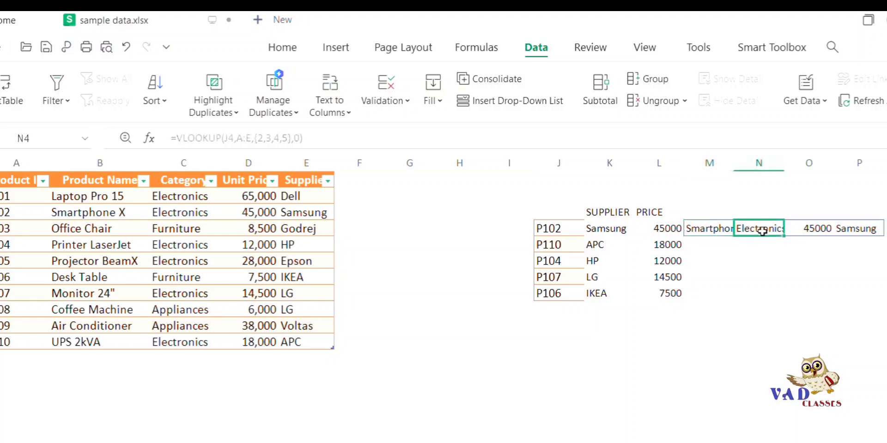
click(819, 230)
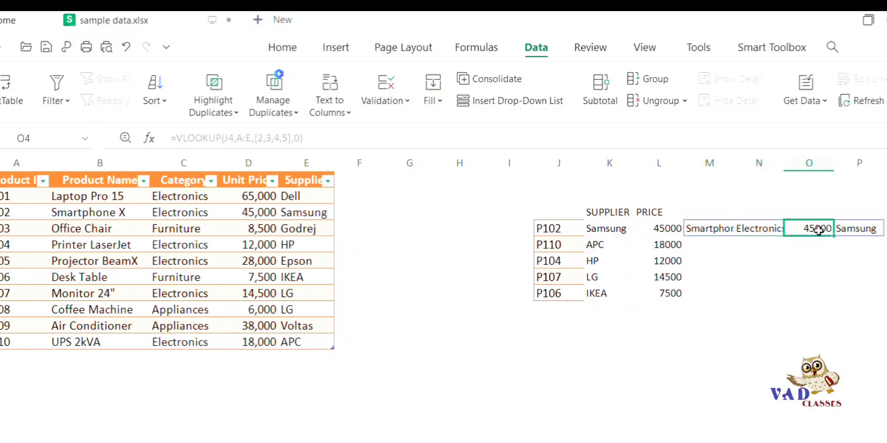
click(251, 213)
key(shift+space)
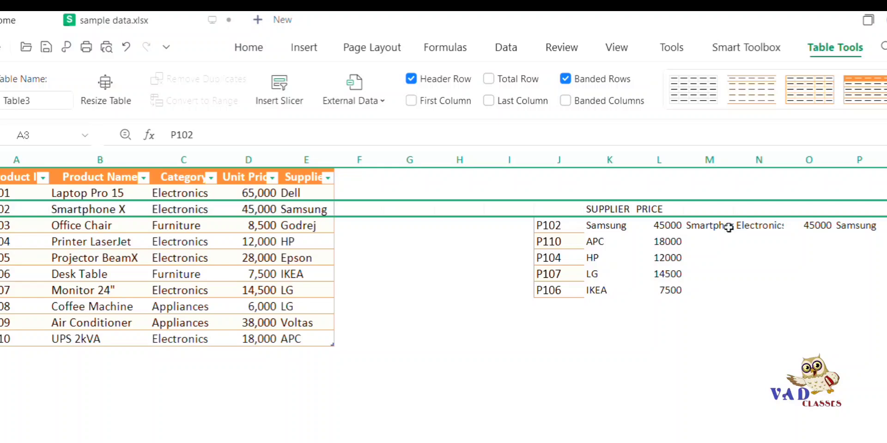
click(861, 225)
drag(683, 228, 883, 295)
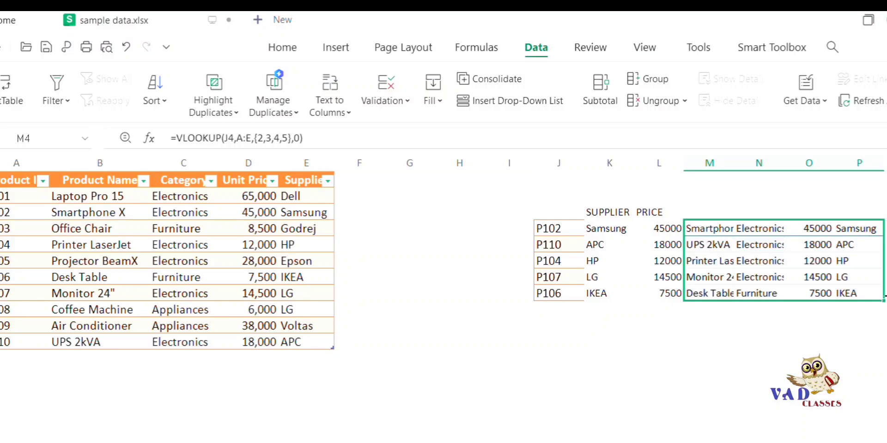
click(781, 374)
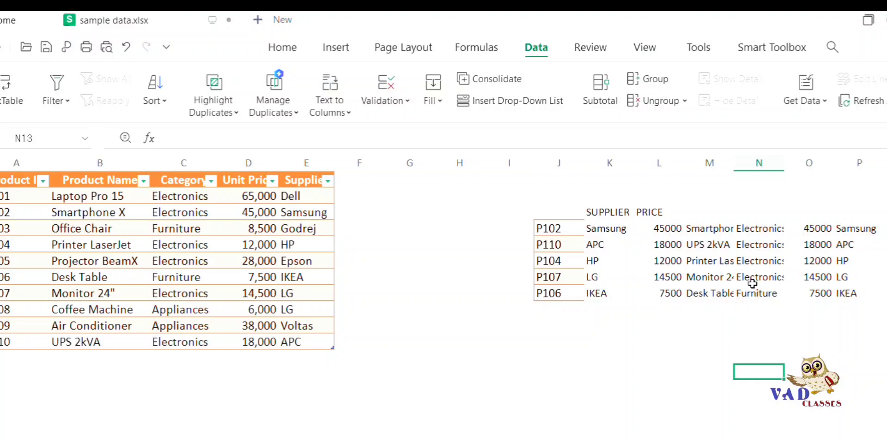
Step: Copy the product IDs in J4:J8 into a new blank workbook, starting at B5
drag(563, 225, 564, 296)
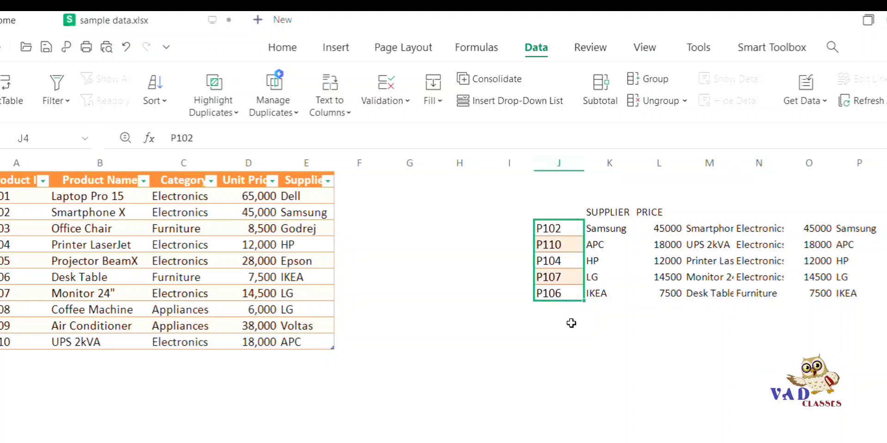
key(ctrl+c)
click(258, 21)
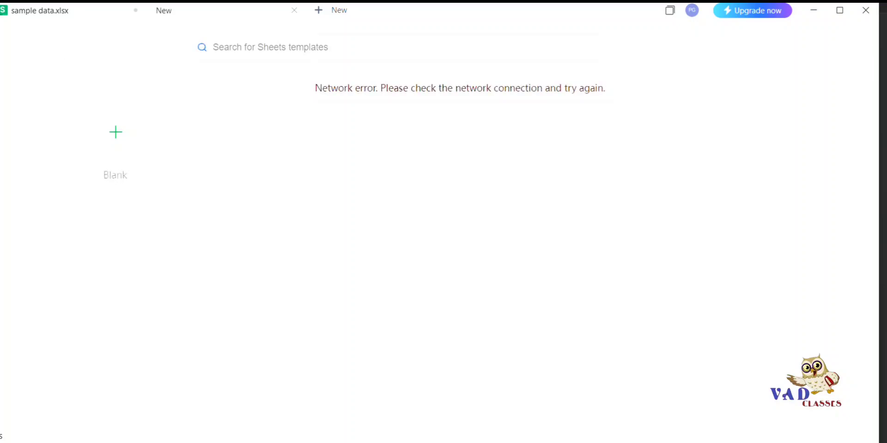
click(103, 137)
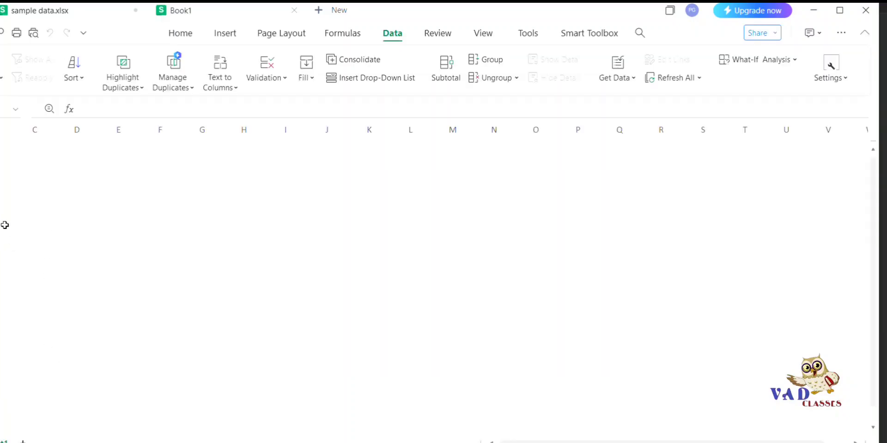
click(4, 193)
key(ctrl+v)
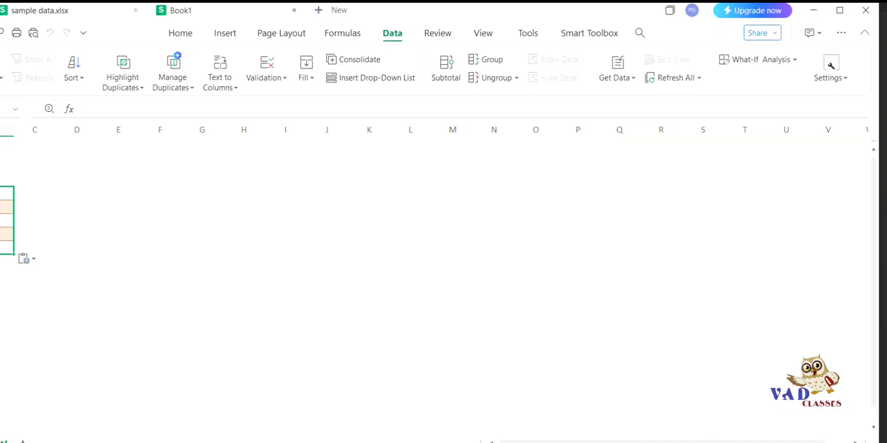
Step: Look up the first pasted ID's product name across workbooks by entering =VLOOKUP(B5,'[sample data.xlsx]Sheet3'!$A:$E,2,0) in C5 of the new workbook
click(24, 193)
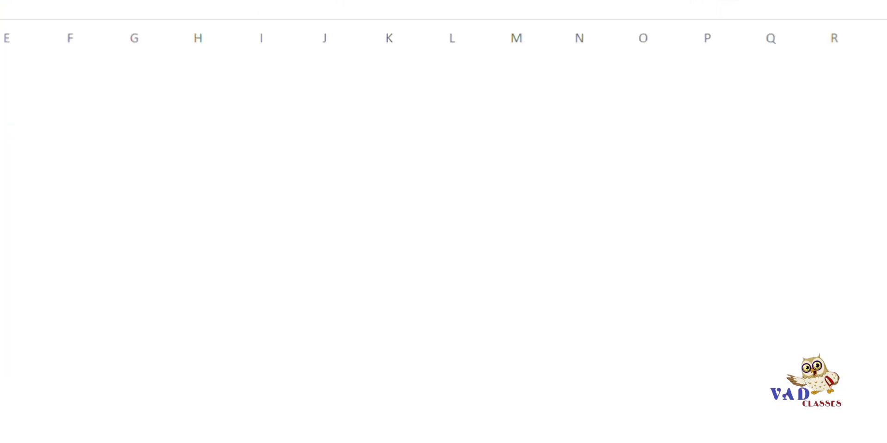
text(l)
text(KUP)
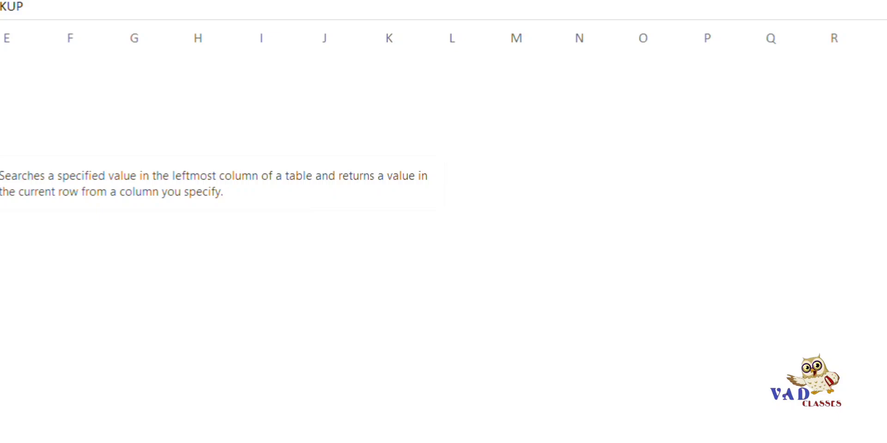
text(()
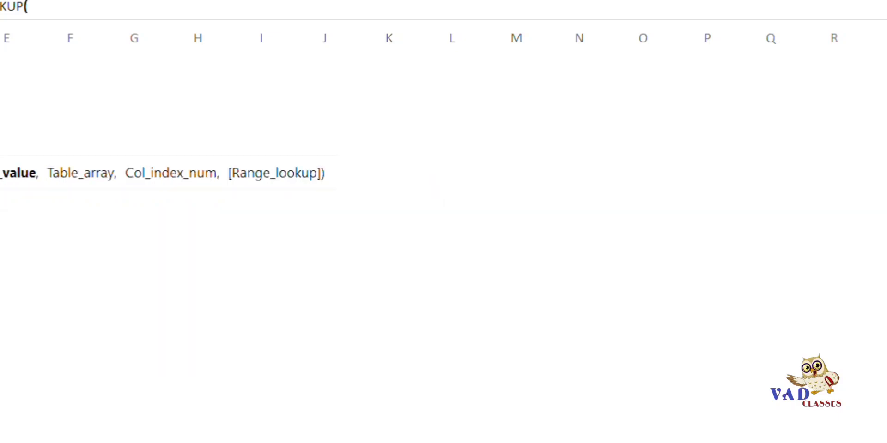
text(B5,)
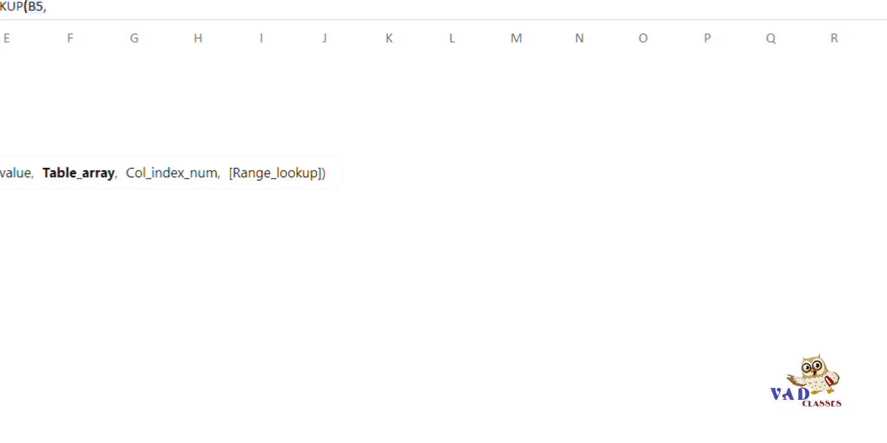
key(ctrl+Page_Up)
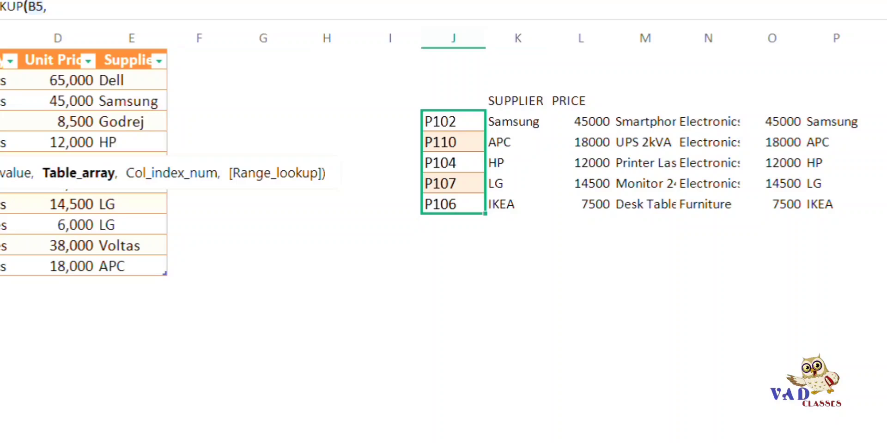
drag(3, 38, 122, 39)
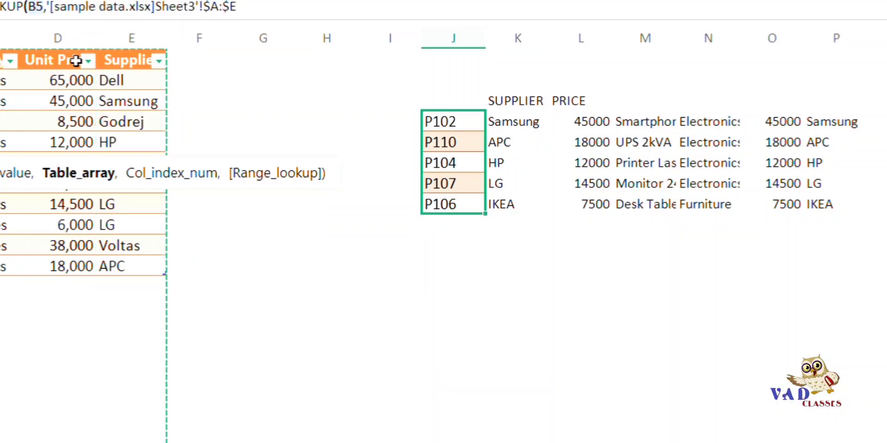
text(,)
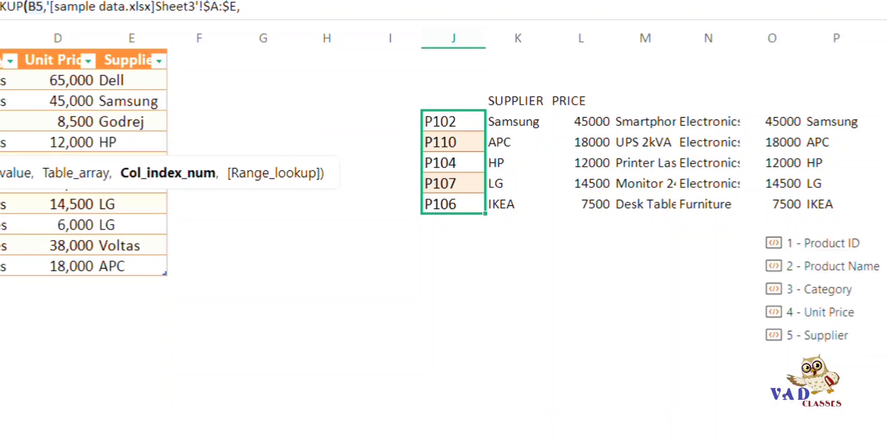
text(2)
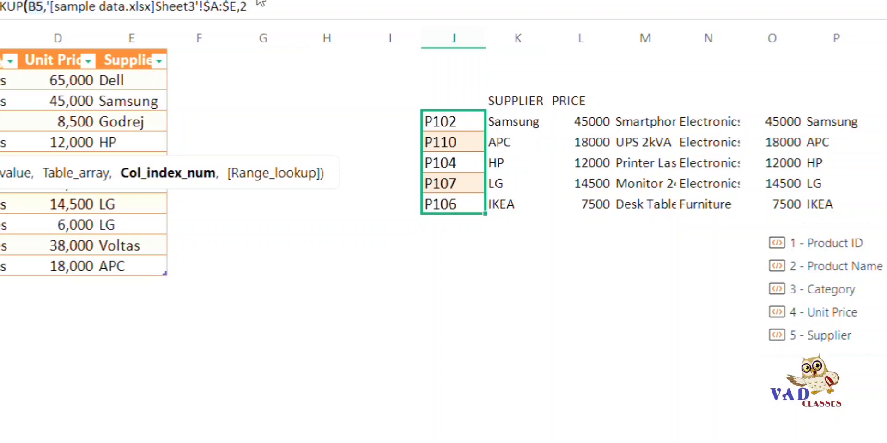
text(,)
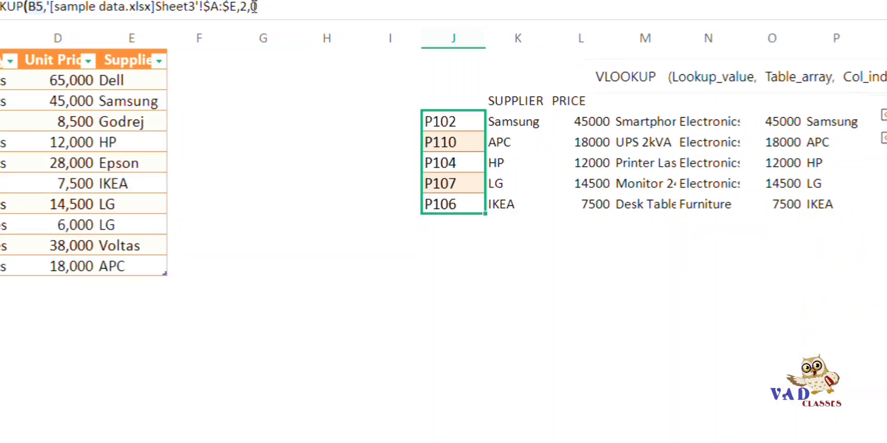
text(0)
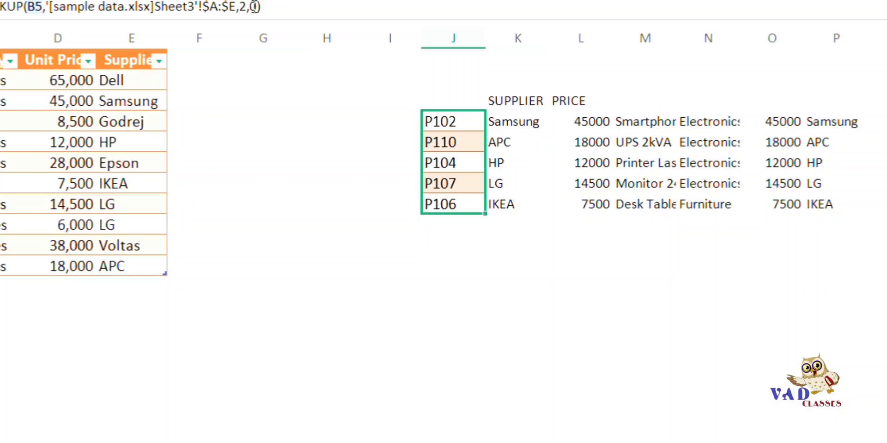
key(Return)
key(Up)
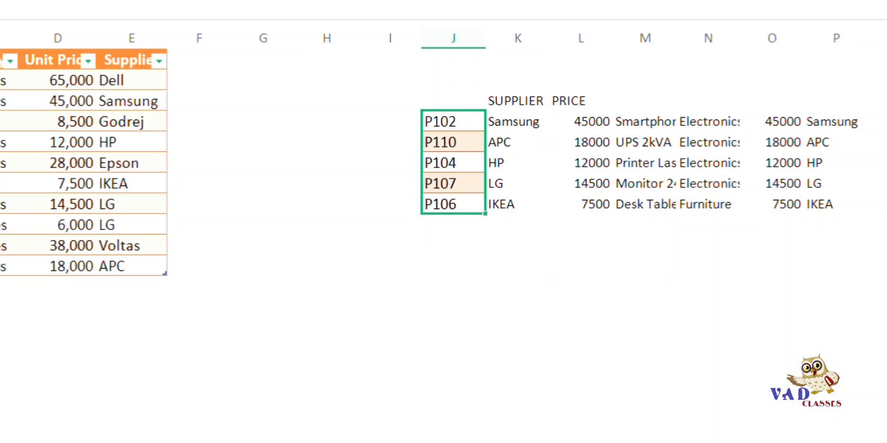
Step: Highlight duplicate supplier names in E2:E11 with Light Red Fill with Dark Red Text
click(3, 100)
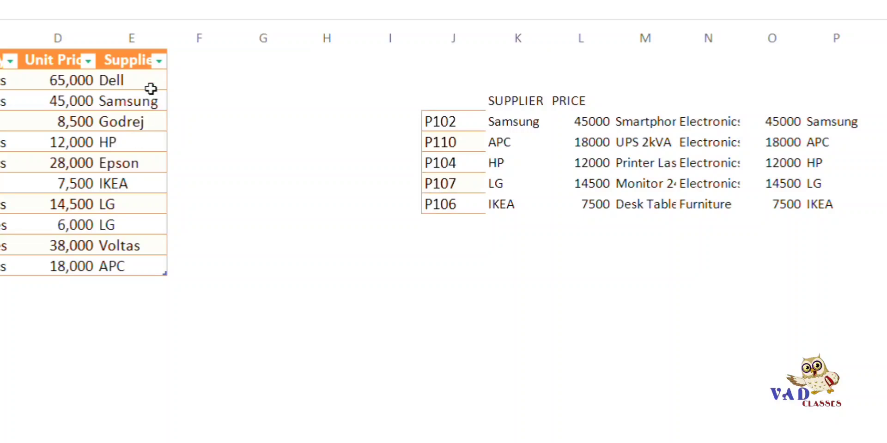
click(125, 79)
drag(124, 79, 118, 257)
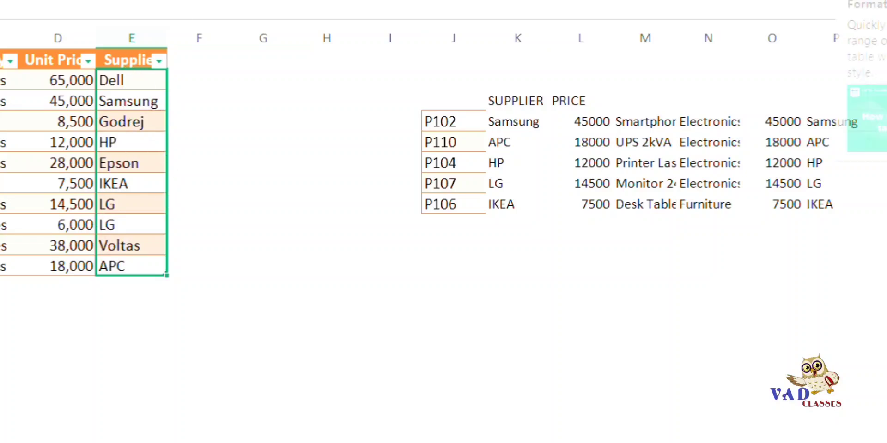
click(794, 1)
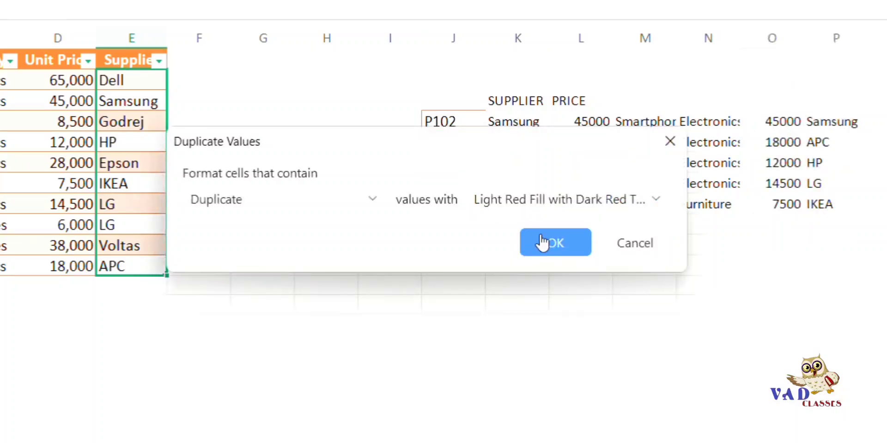
click(556, 242)
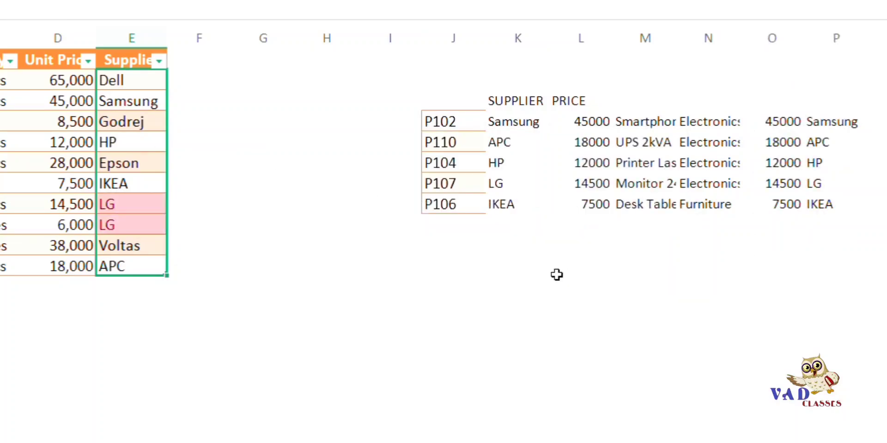
click(220, 243)
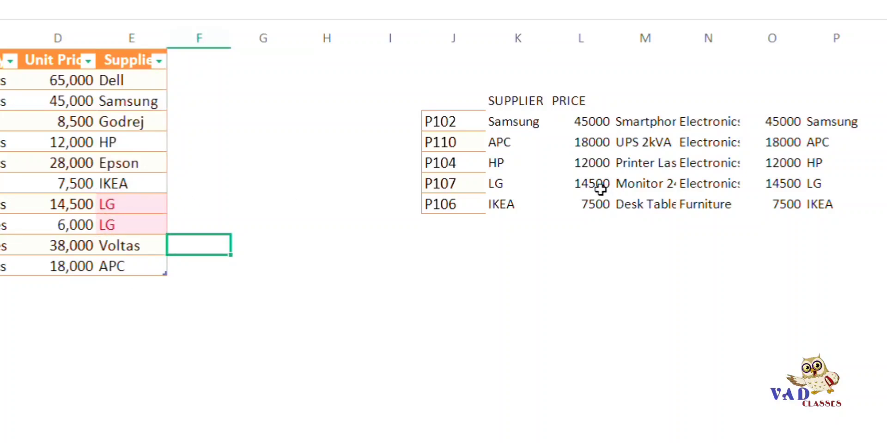
Step: Remove the orange banded style and borders from the product table, keeping the filters and duplicate highlighting
drag(70, 80, 113, 267)
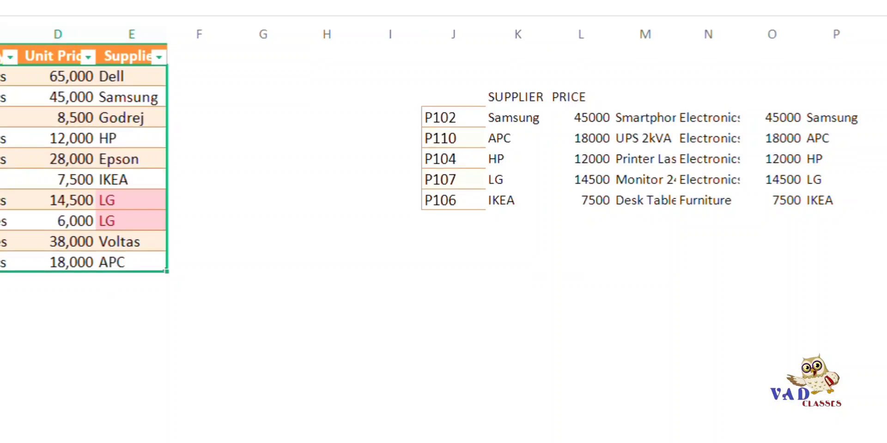
click(156, 311)
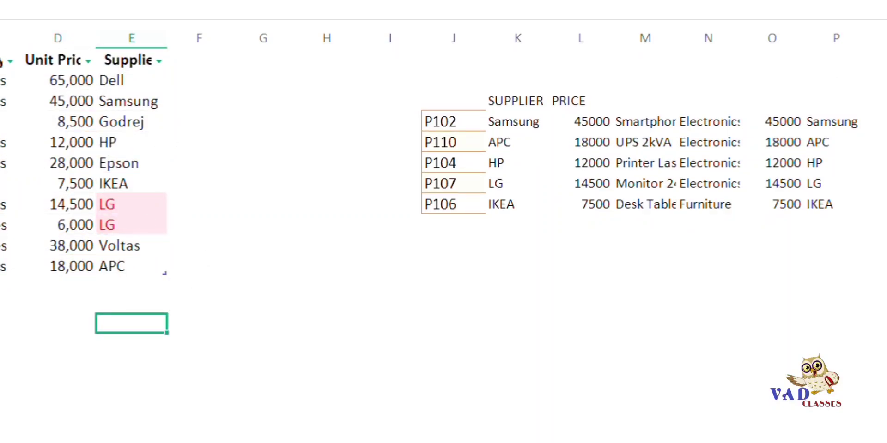
drag(0, 81, 142, 256)
click(139, 368)
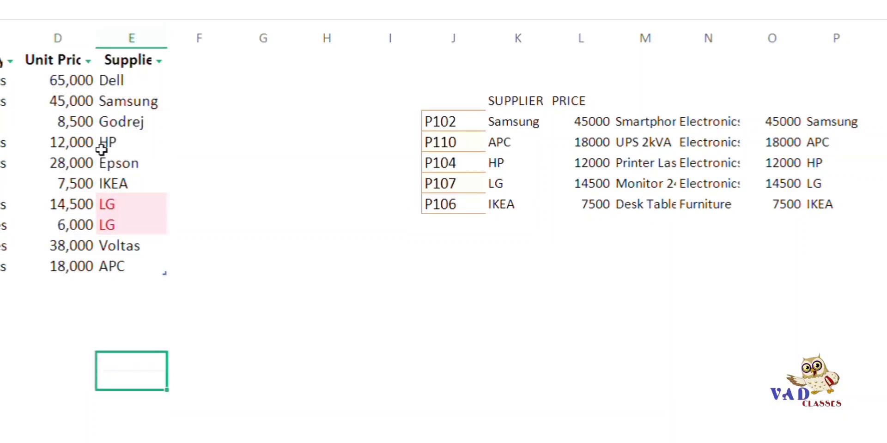
Step: Highlight unit prices in D2:D11 greater than 50000 with Green Fill with Dark Green Text
click(57, 82)
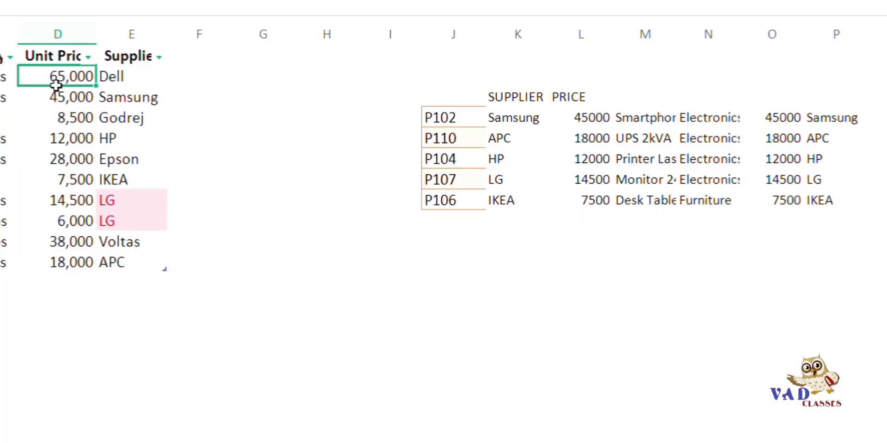
drag(57, 84, 74, 254)
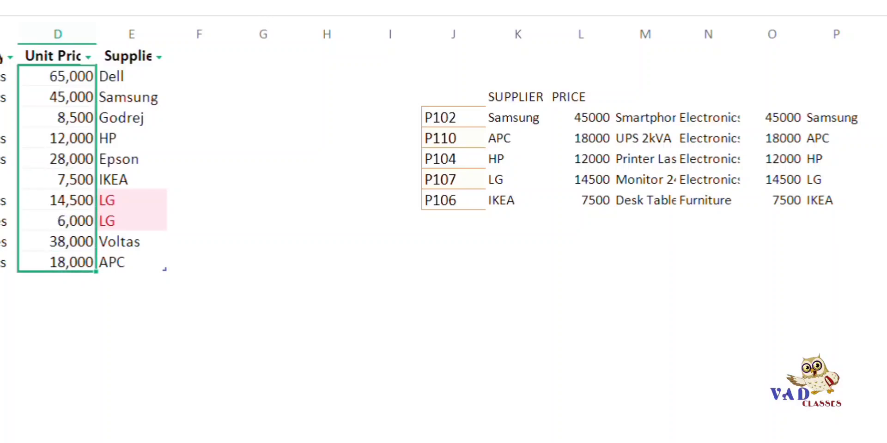
click(791, 1)
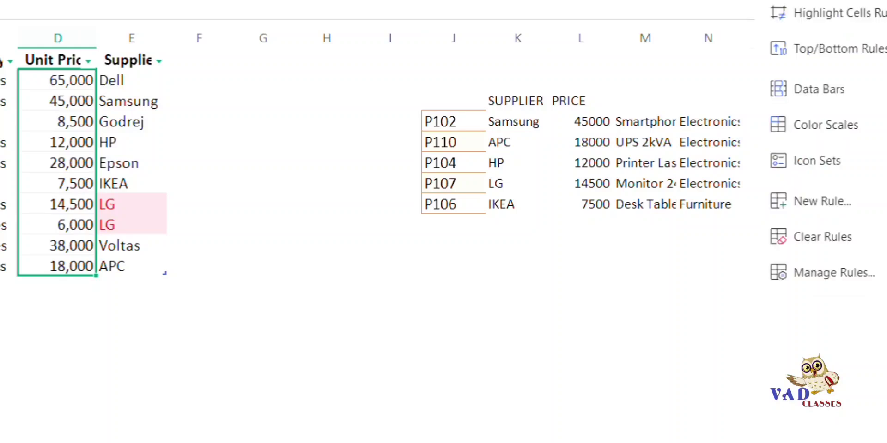
click(886, 13)
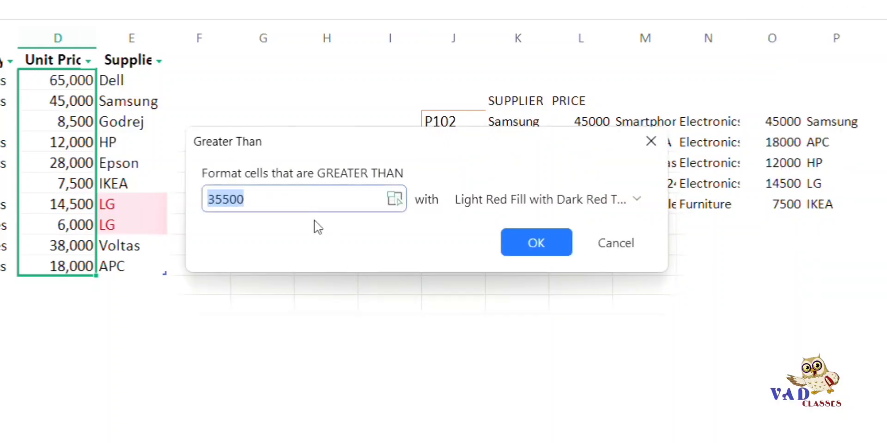
key(BackSpace)
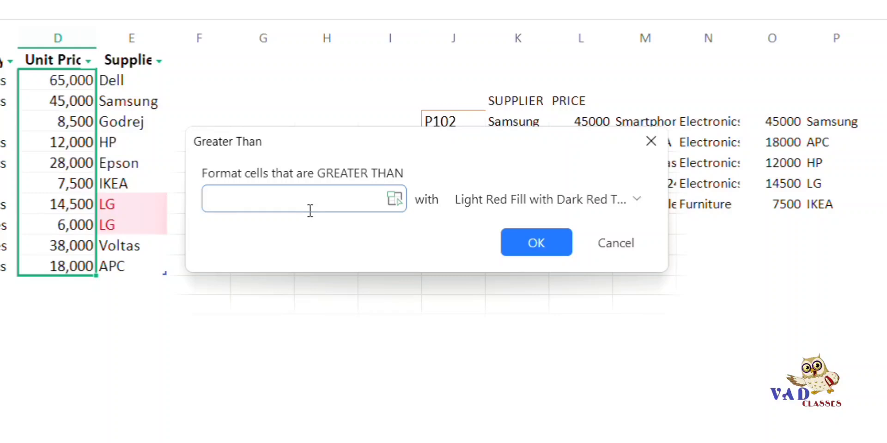
text(50000)
click(629, 201)
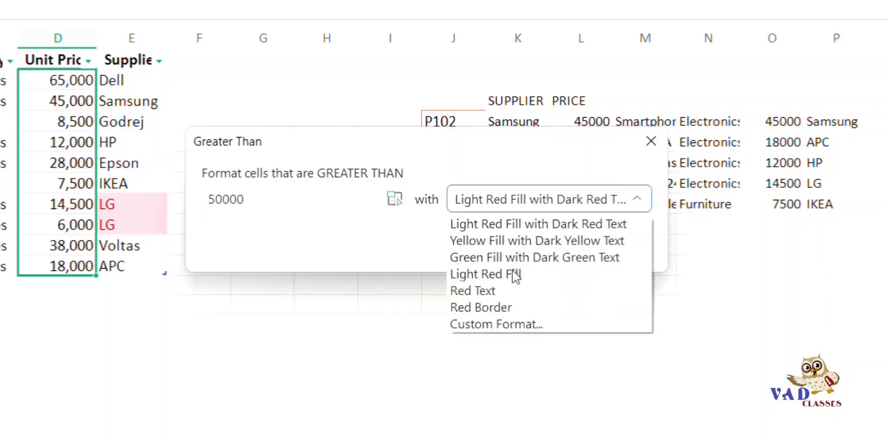
click(516, 258)
click(565, 242)
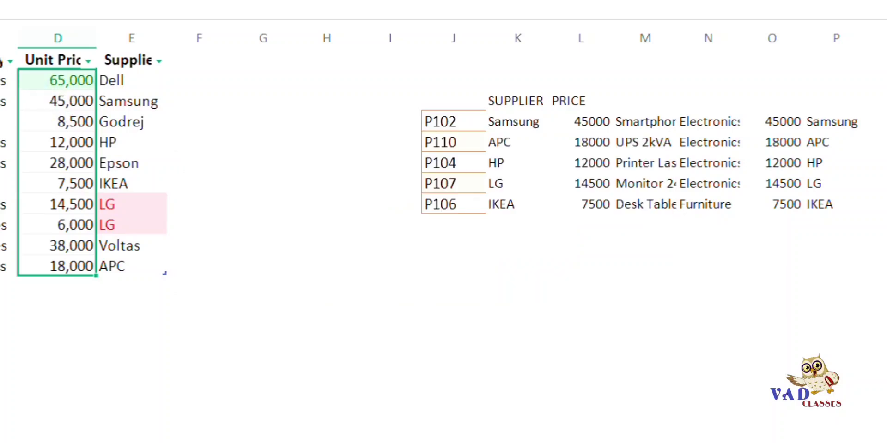
click(64, 178)
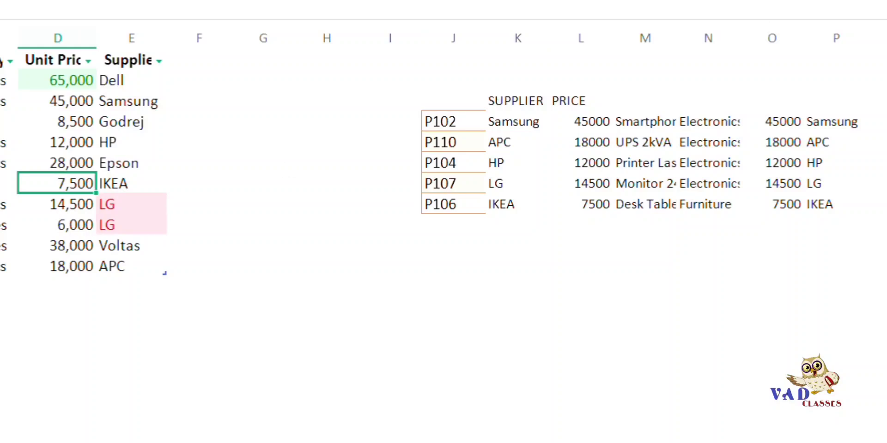
Step: Create a Between highlighting rule for the unit prices in D2:D11 with limits of 30000 and 60000
click(817, 1)
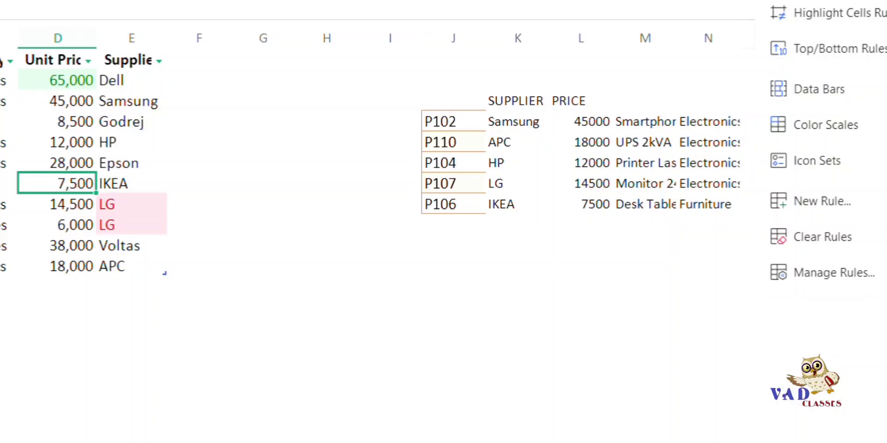
click(47, 111)
click(51, 81)
drag(51, 81, 65, 264)
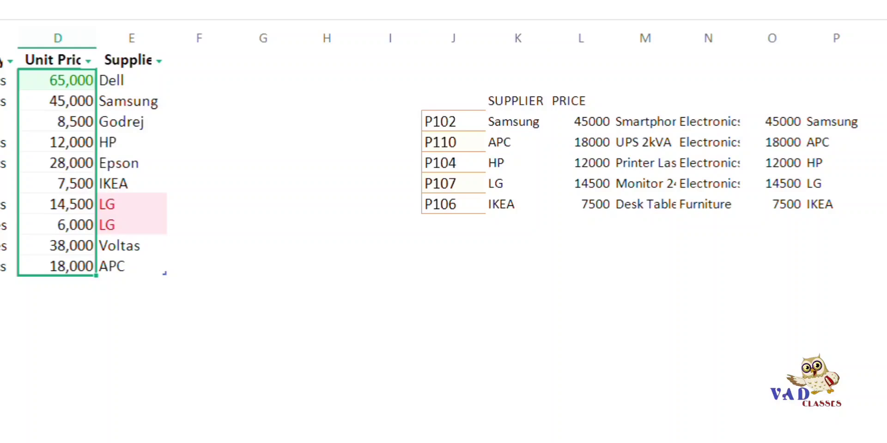
click(817, 2)
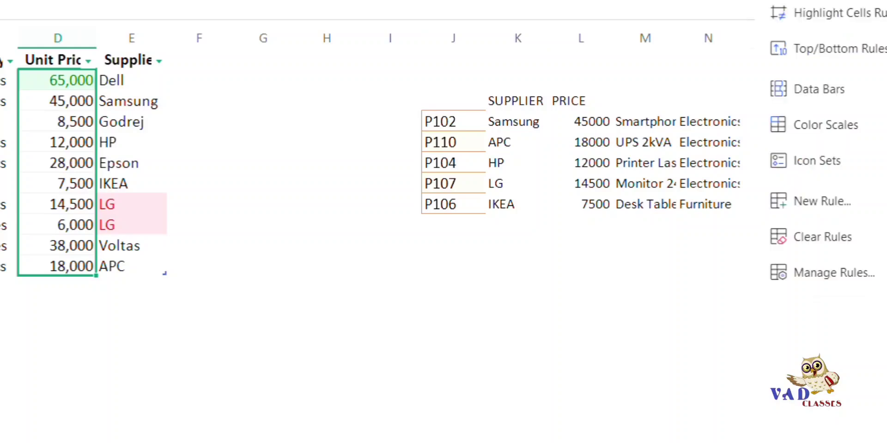
click(884, 85)
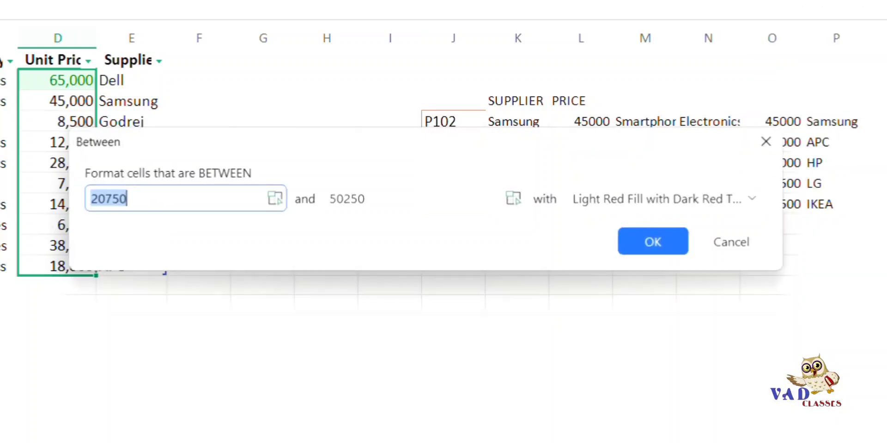
click(407, 200)
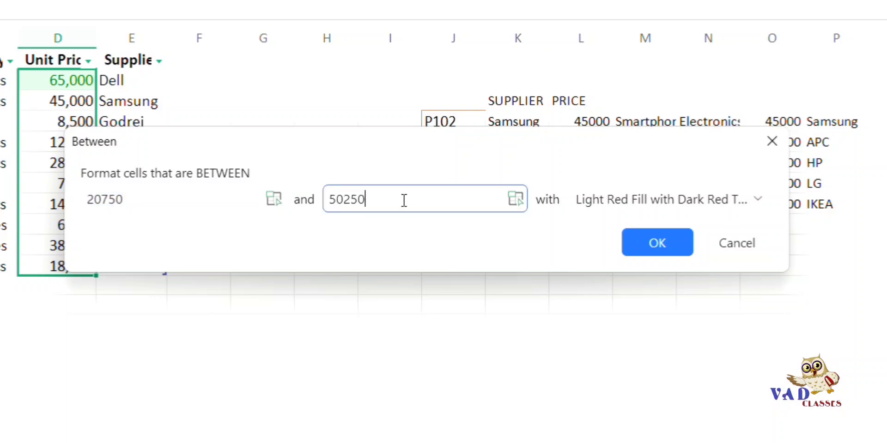
key(BackSpace)
key(BackSpace)
key(BackSpace)
key(BackSpace)
key(BackSpace)
text(60000)
click(141, 200)
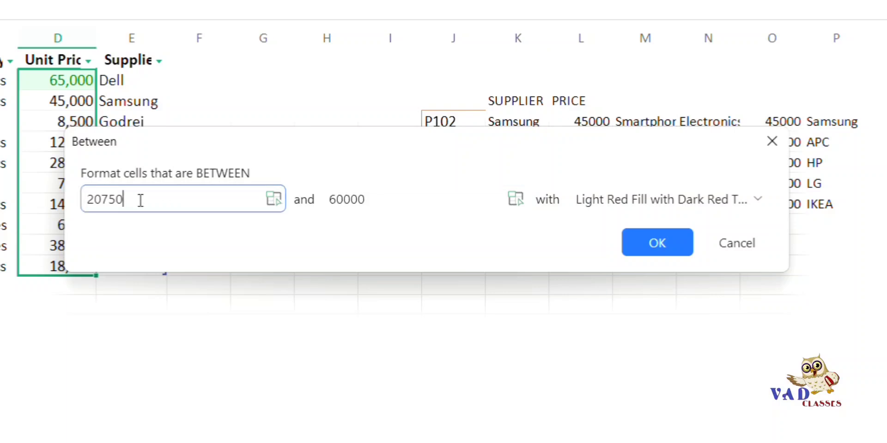
drag(140, 199, 71, 193)
text(30000)
Step: Set the Between rule's format to Yellow Fill with Dark Yellow Text and apply it
click(757, 200)
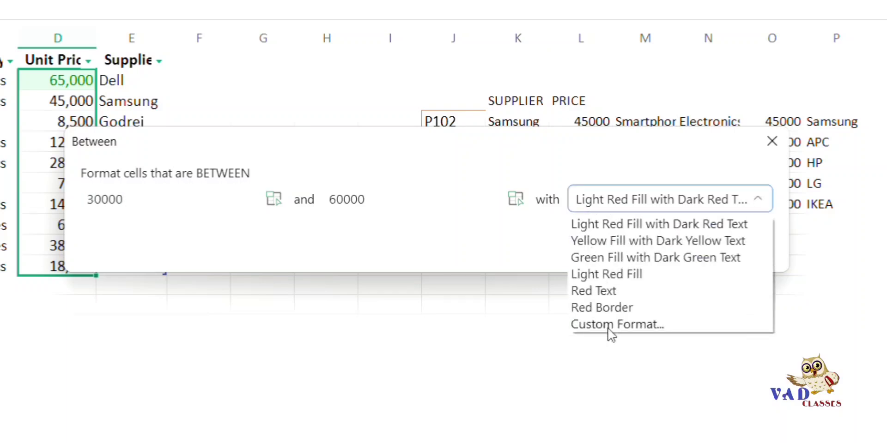
click(609, 242)
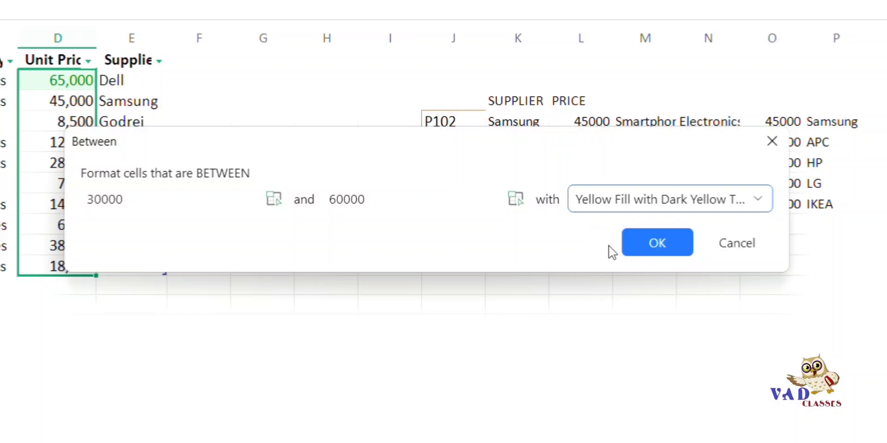
click(644, 248)
click(204, 381)
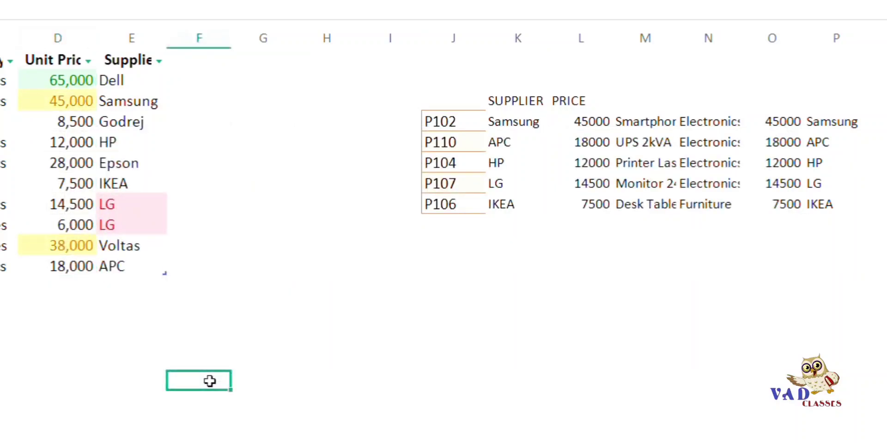
Step: Filter the Unit Price column by its yellow cell color and undo the filter
click(88, 61)
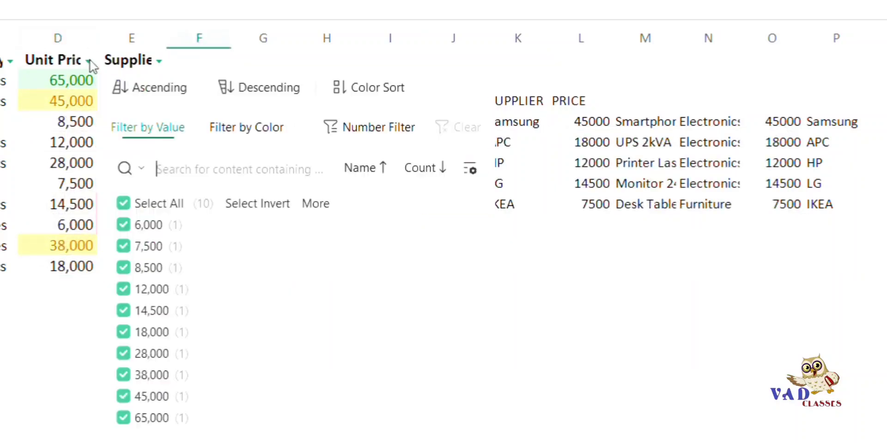
click(254, 129)
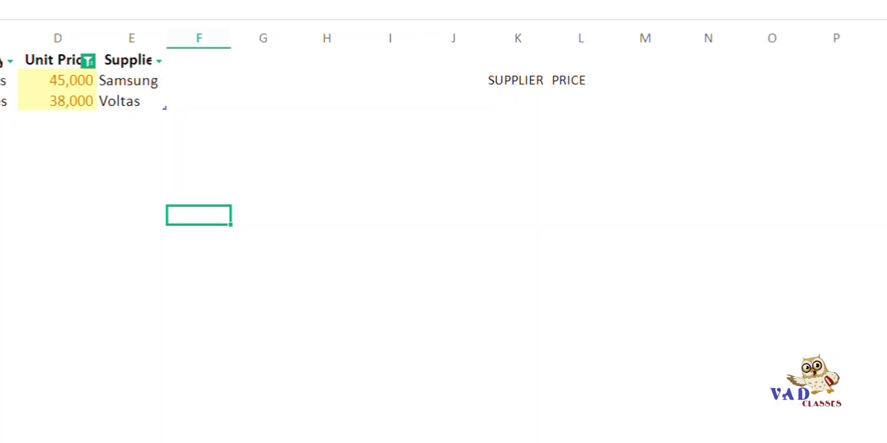
key(ctrl+z)
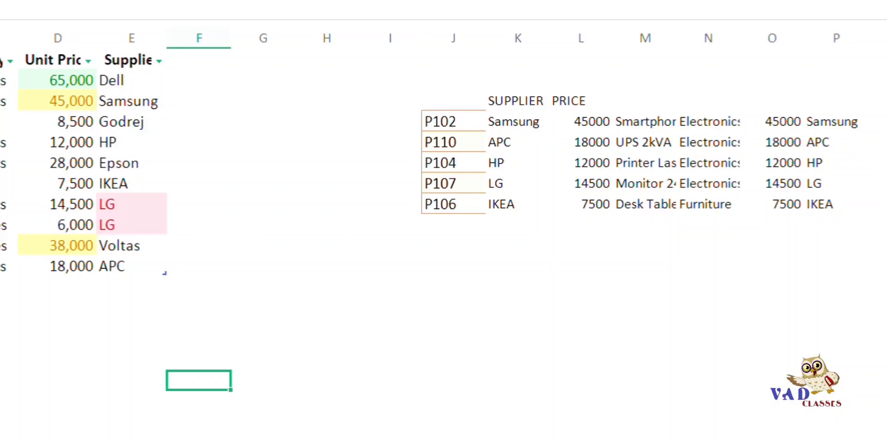
Step: Add blue solid-fill data bars to the unit prices in D2:D11
drag(73, 79, 74, 264)
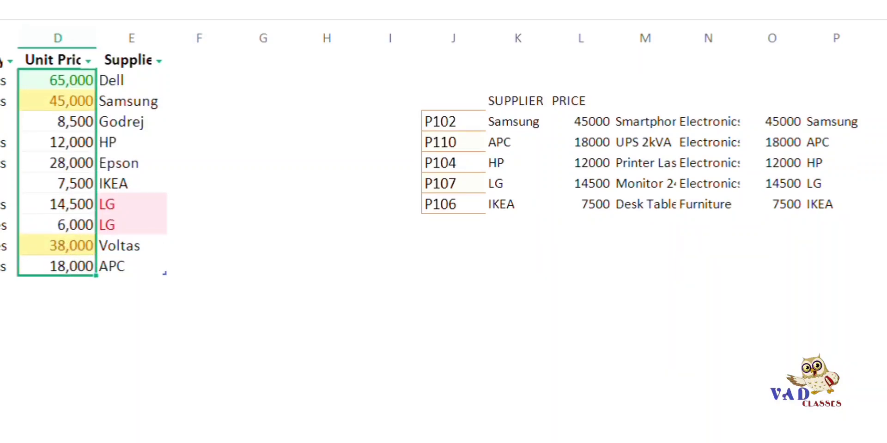
click(778, 1)
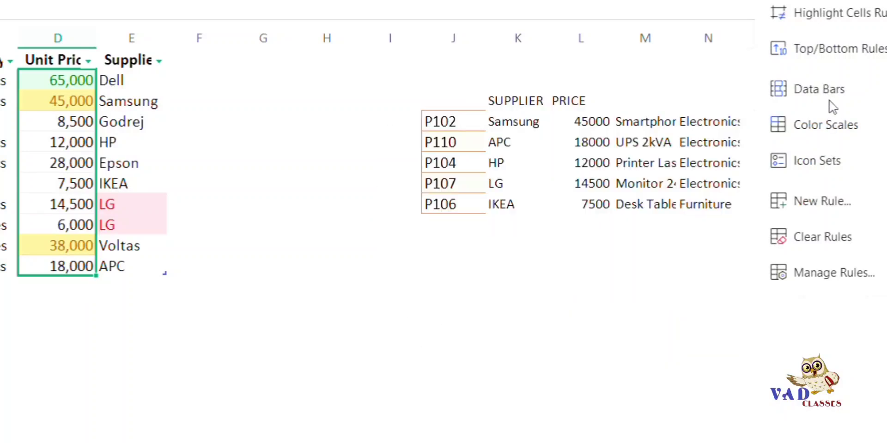
mouse_move(821, 90)
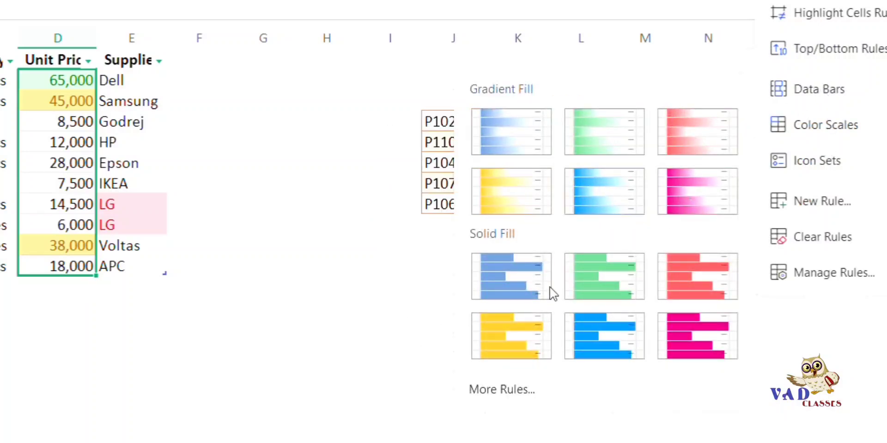
click(511, 282)
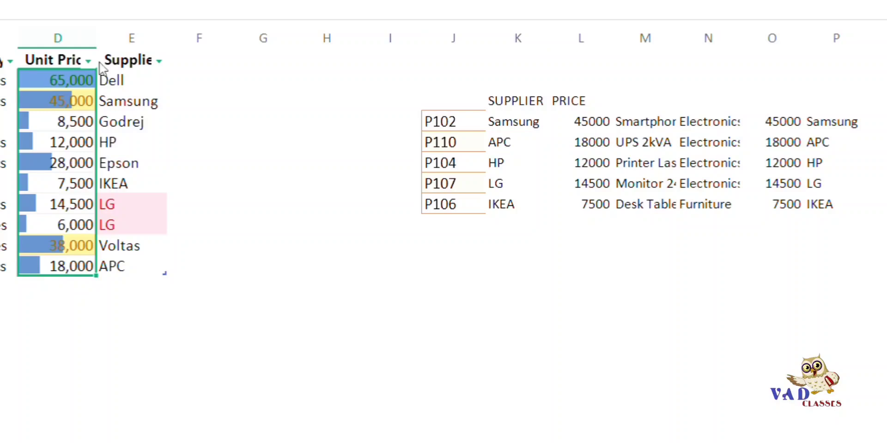
Step: Widen the Unit Price column to lengthen the data bars and compare the bars of several prices
drag(96, 41, 166, 40)
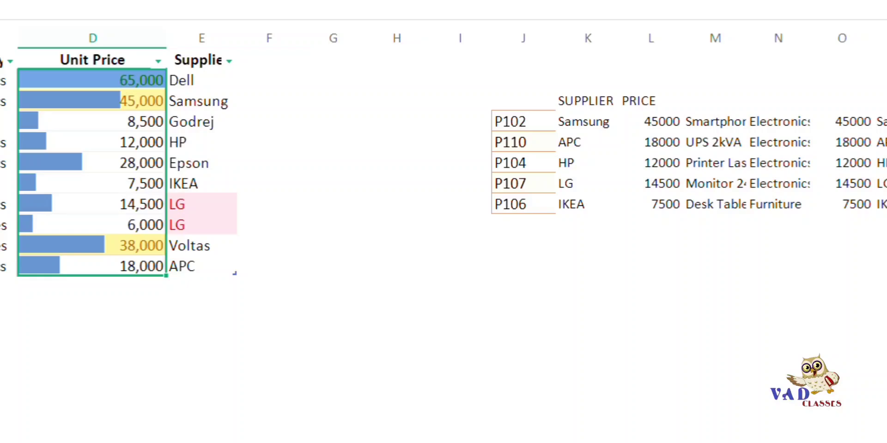
click(35, 141)
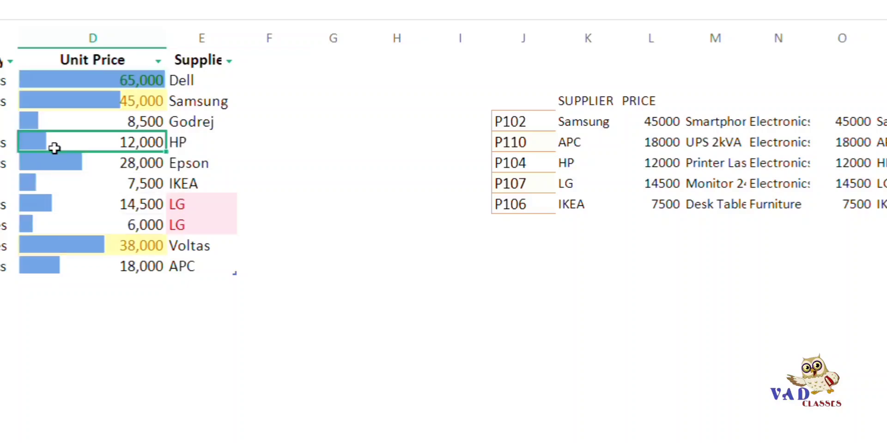
click(66, 182)
click(73, 209)
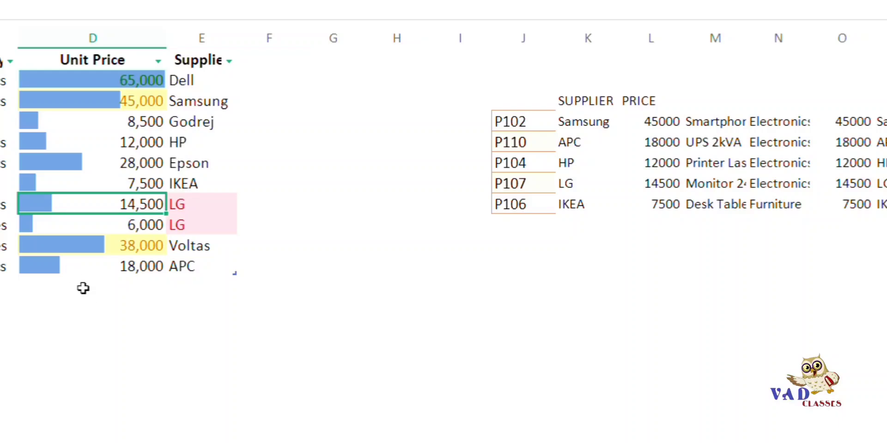
click(794, 1)
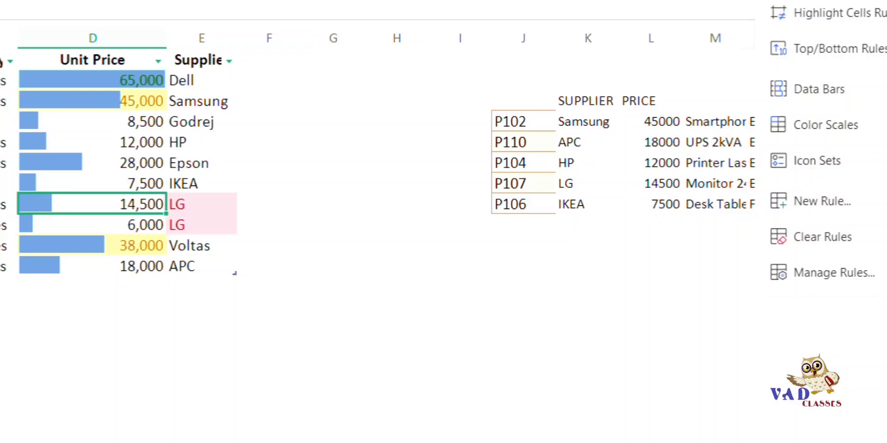
click(114, 365)
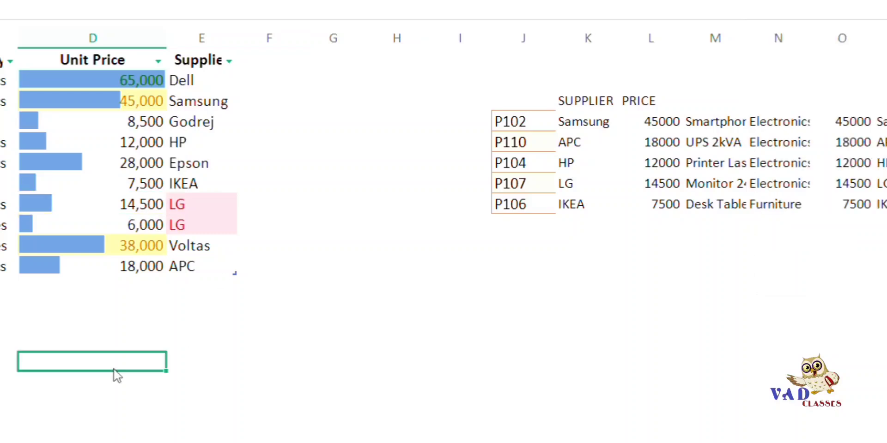
drag(87, 84, 93, 258)
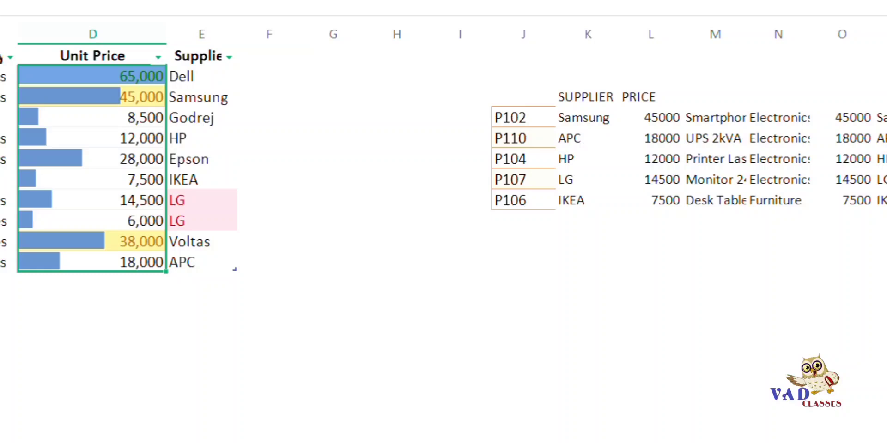
click(827, 2)
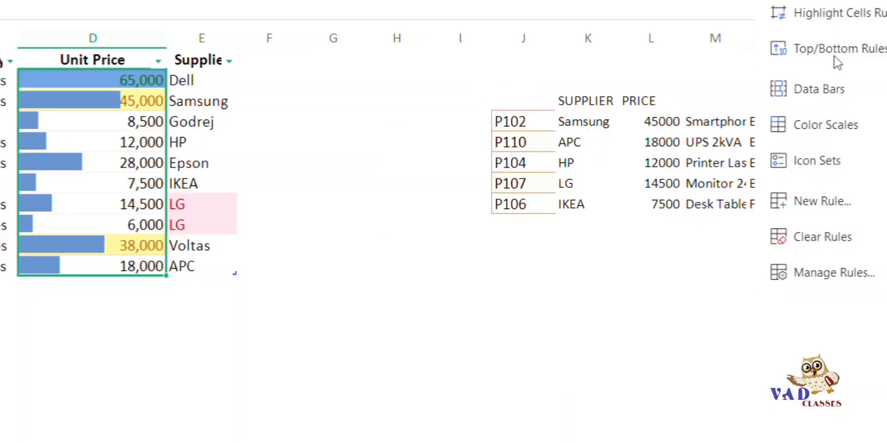
click(46, 348)
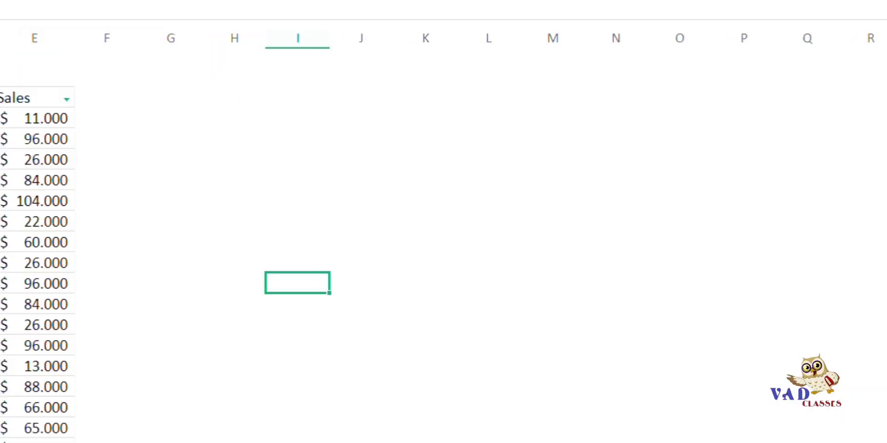
Step: Look through the rows of the sales table and return to its start
scroll(295, 259, down, 20)
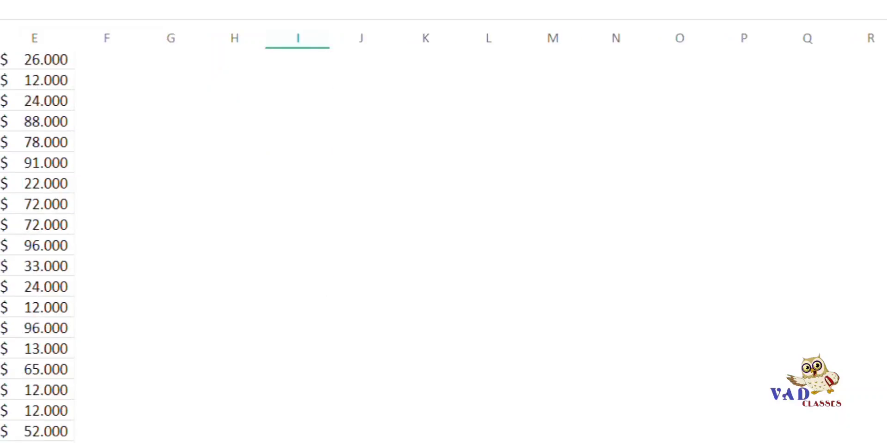
scroll(296, 245, down, 20)
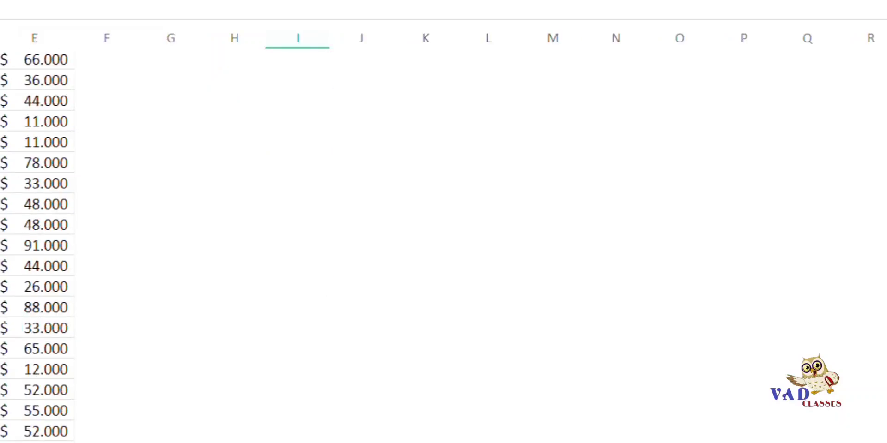
scroll(296, 245, down, 20)
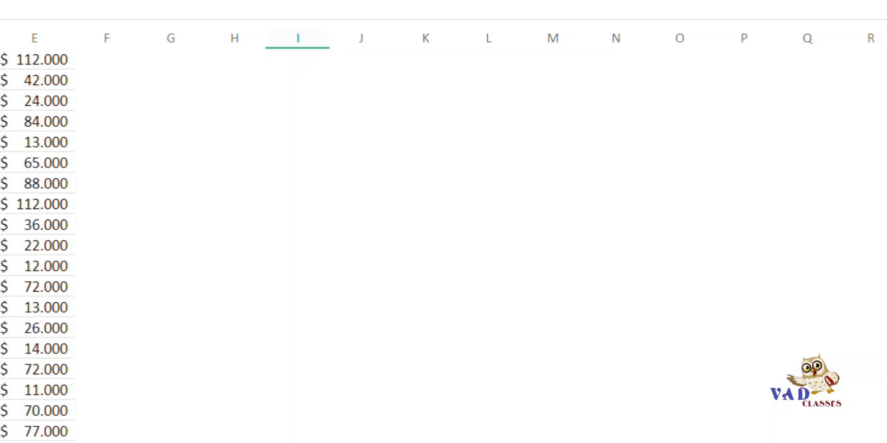
scroll(295, 245, up, 20)
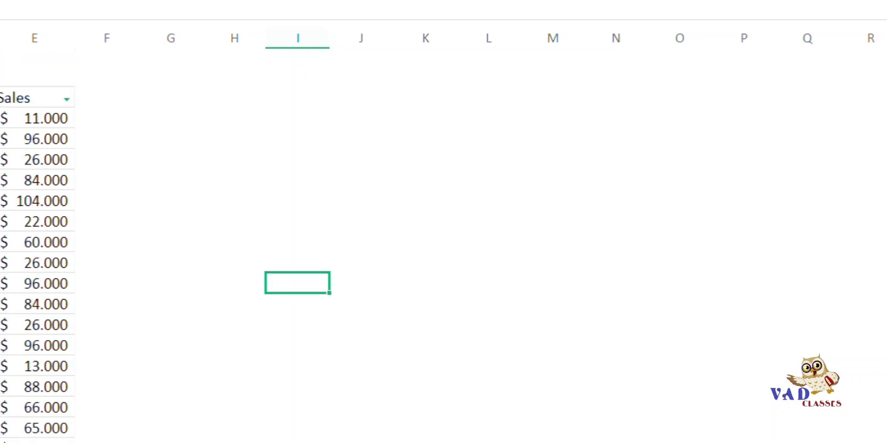
scroll(296, 244, down, 1)
scroll(295, 244, up, 1)
Step: Create a PivotTable from the whole sales table (Table1) on a new worksheet
click(0, 118)
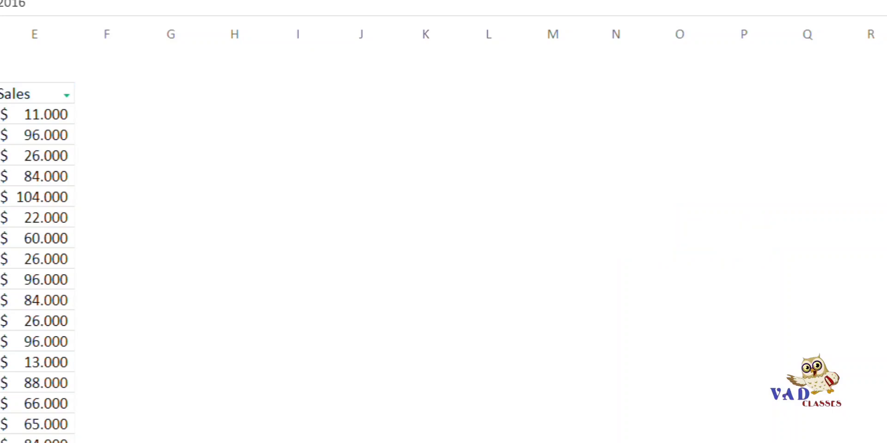
click(1, 135)
click(1, 115)
key(ctrl+a)
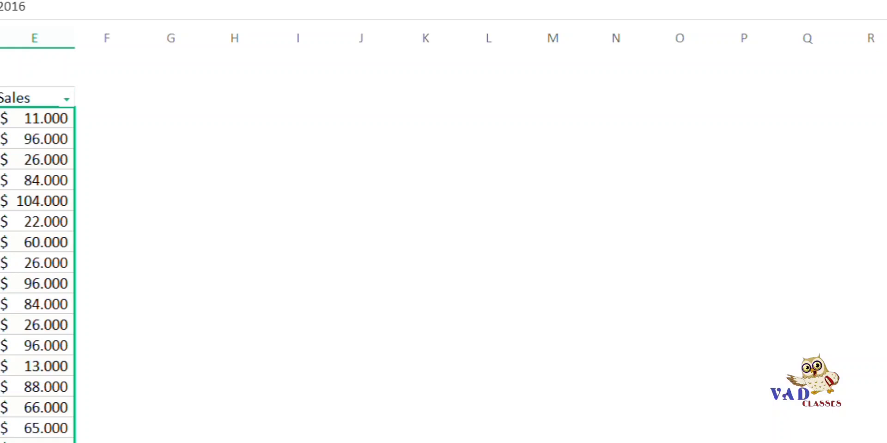
key(alt+n)
key(v)
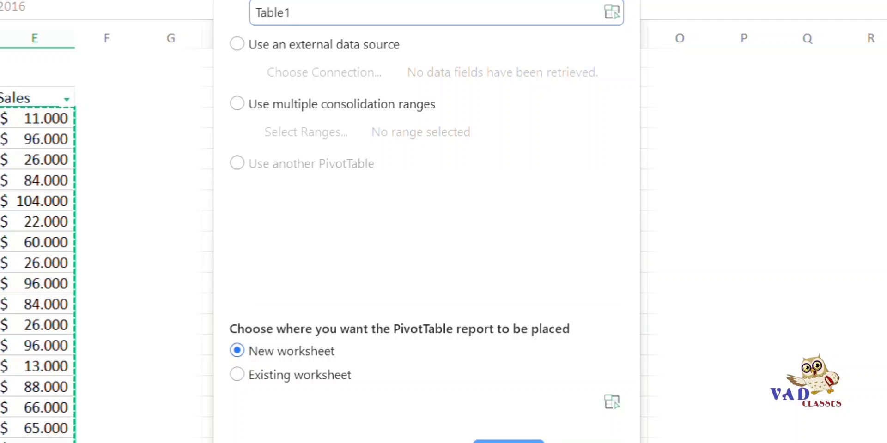
key(Return)
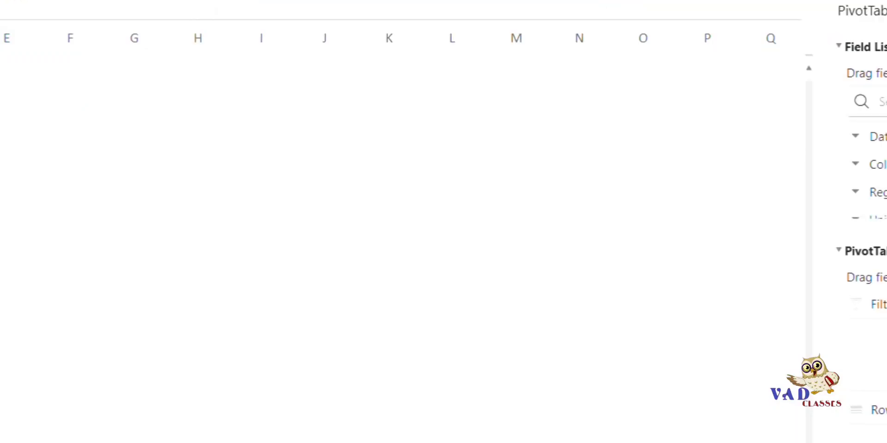
Step: Review the fields available for the PivotTable, from Date and Color through Region, Units and Sales
scroll(604, 142, down, 2)
scroll(600, 144, up, 2)
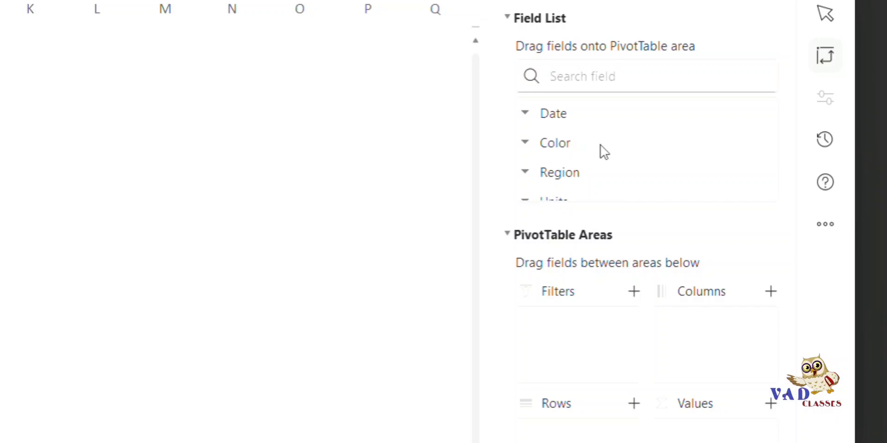
scroll(575, 124, down, 2)
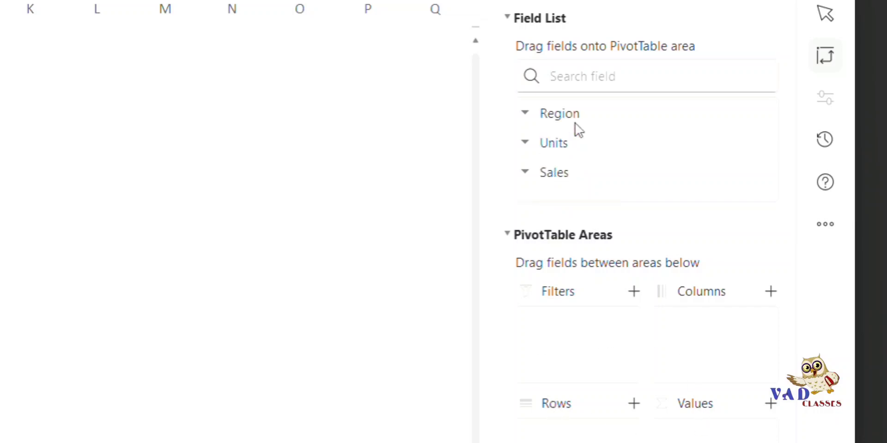
scroll(575, 124, up, 2)
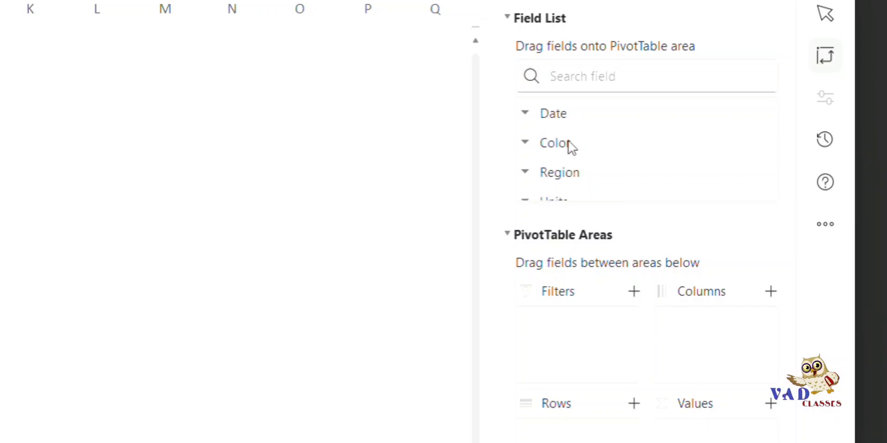
scroll(565, 152, down, 2)
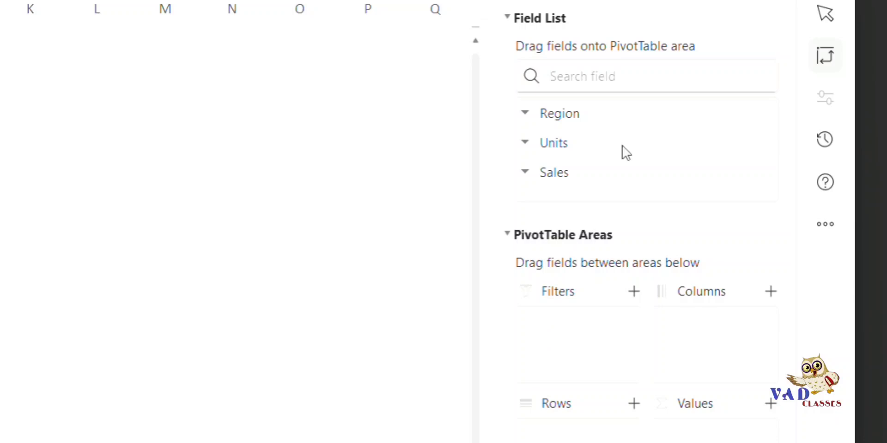
scroll(623, 161, down, 1)
scroll(622, 161, up, 1)
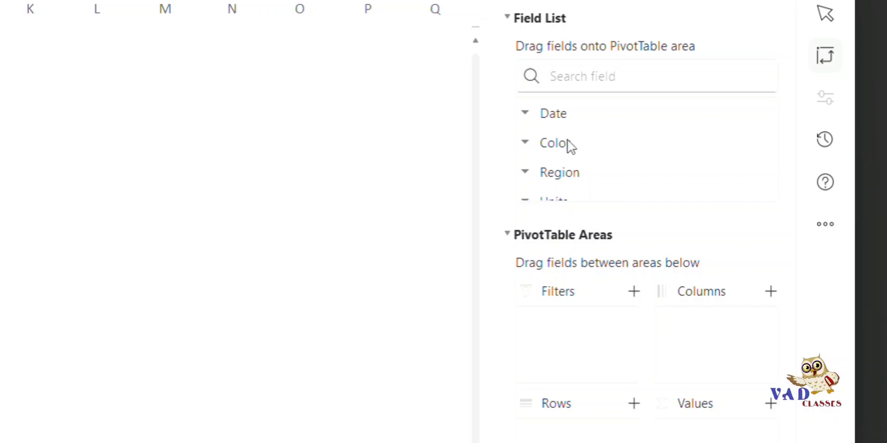
scroll(562, 153, down, 2)
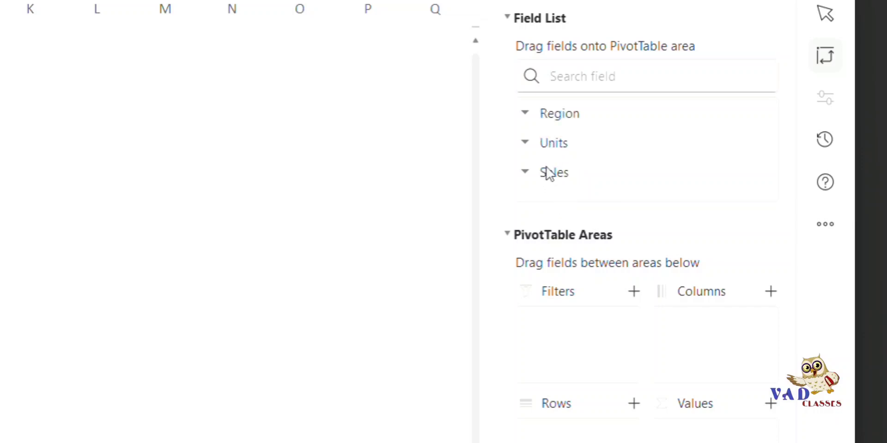
Step: Lay out the PivotTable with Sales as summed values, Region as rows and Color as columns
click(553, 173)
drag(553, 172, 674, 442)
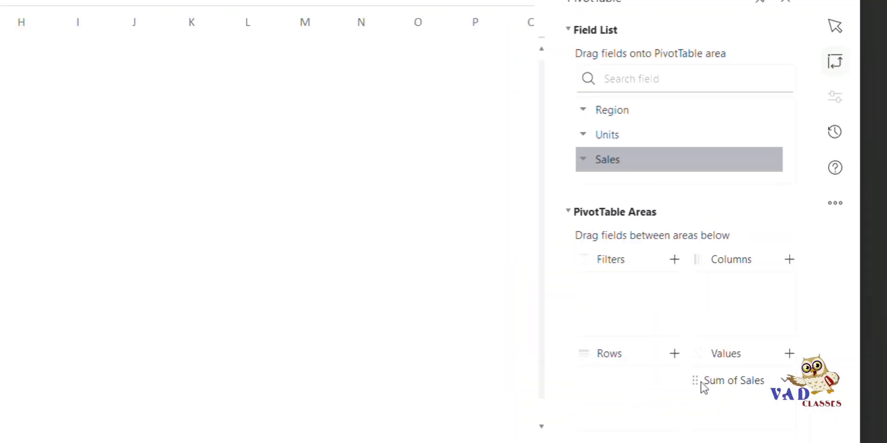
drag(602, 110, 626, 388)
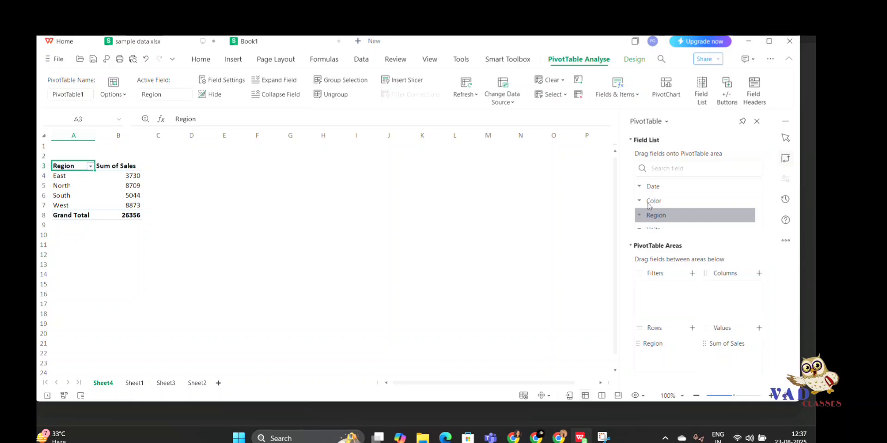
click(649, 203)
drag(650, 204, 716, 296)
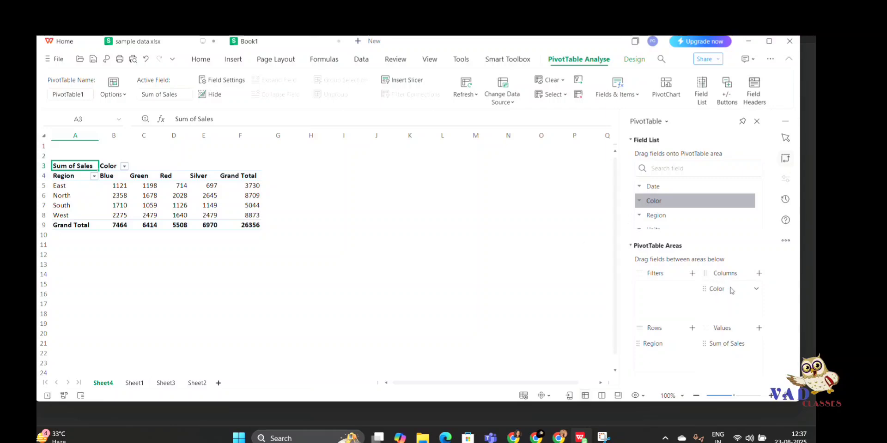
Step: Try Color as a second row field beneath Region and return it to the columns
drag(732, 290, 654, 347)
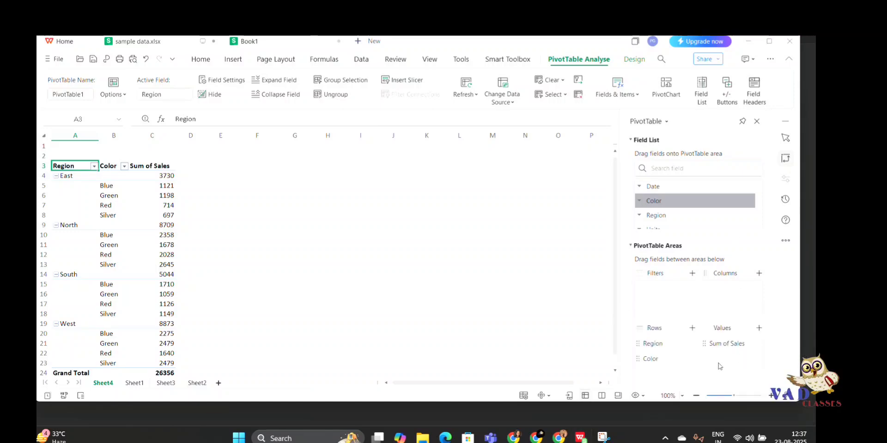
click(795, 324)
drag(643, 360, 715, 291)
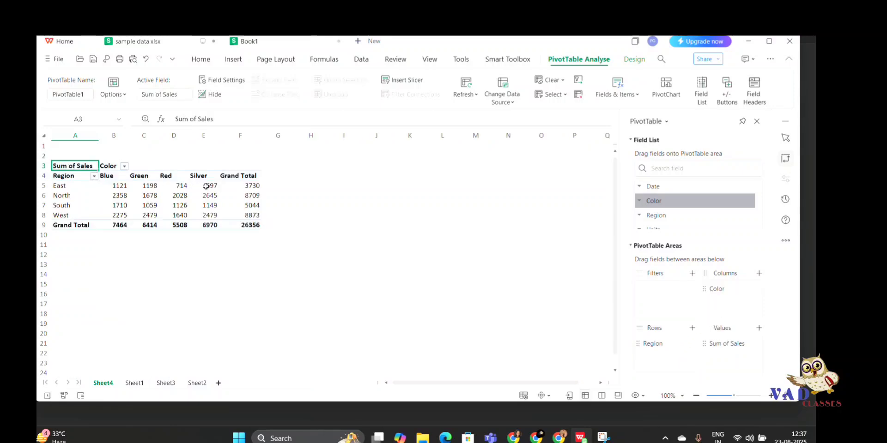
Step: Show the PivotTable's Sum of Sales values as % of Grand Total
mouse_move(206, 187)
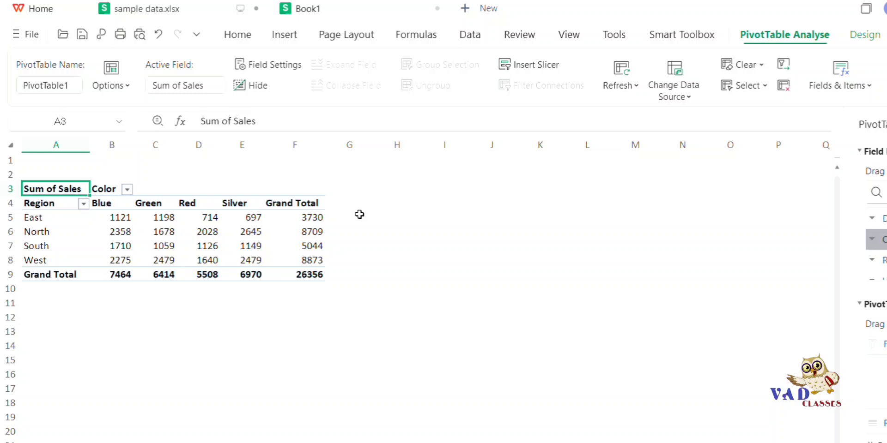
drag(318, 217, 321, 263)
right_click(322, 265)
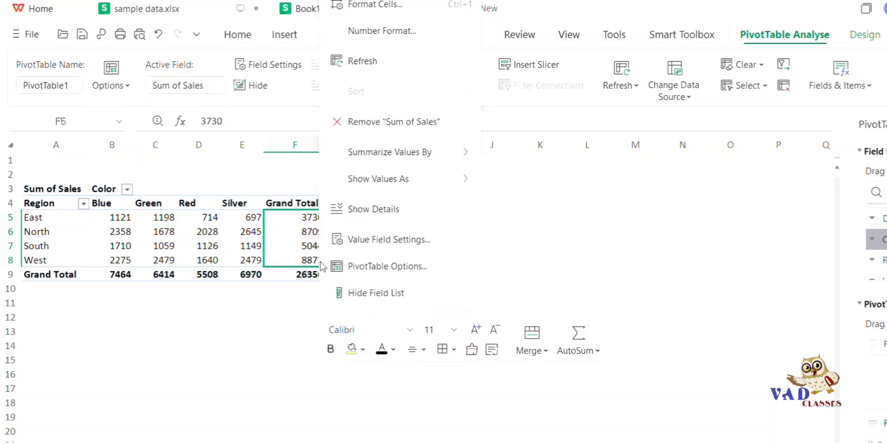
mouse_move(358, 180)
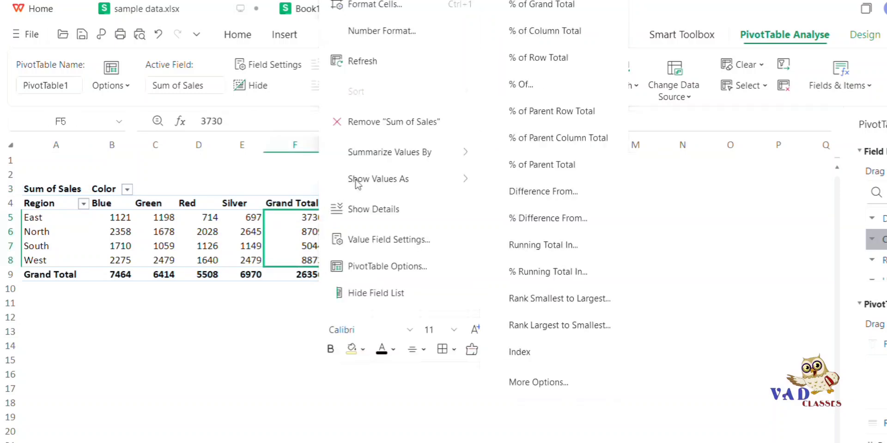
click(547, 6)
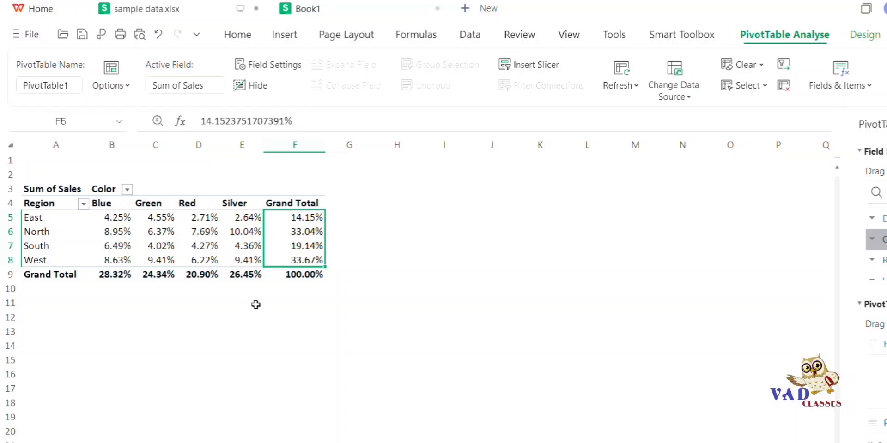
Step: Insert a Clustered Column PivotChart of the PivotTable and move it clear of the table, starting around column H
click(68, 227)
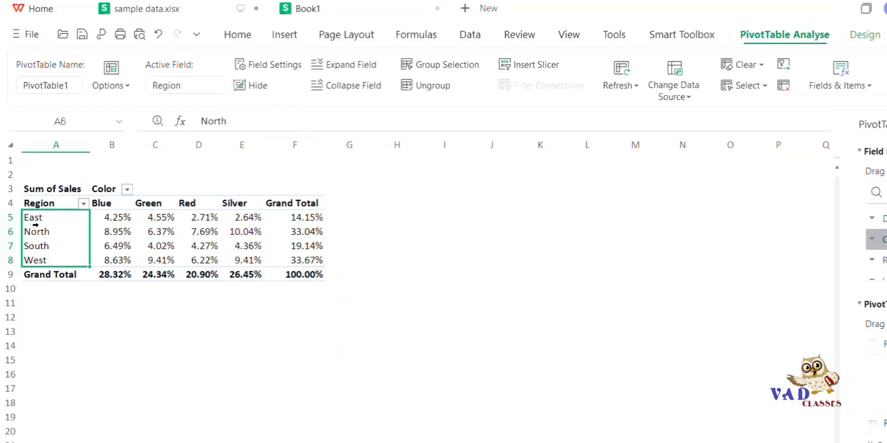
click(154, 243)
click(284, 36)
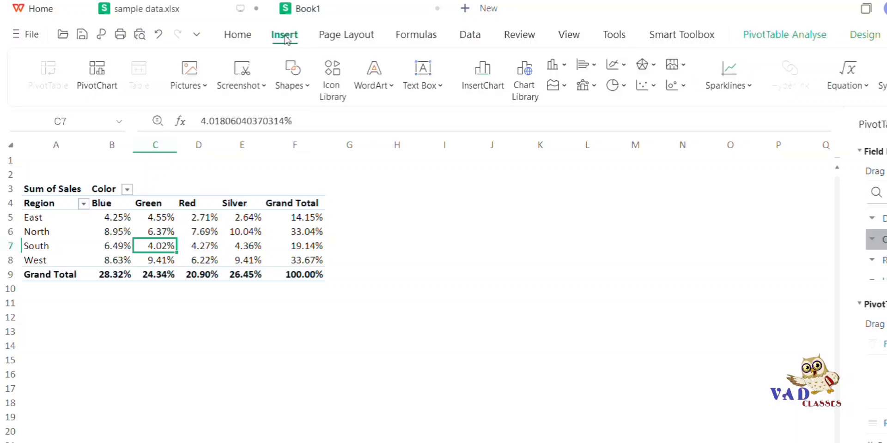
click(105, 76)
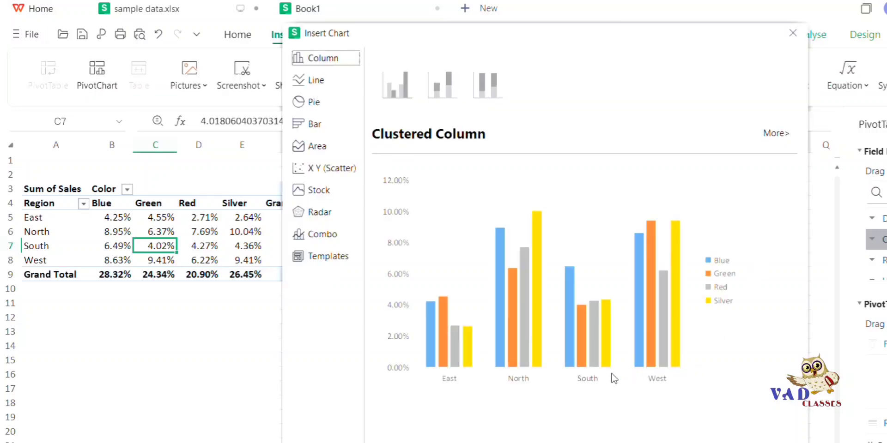
click(683, 189)
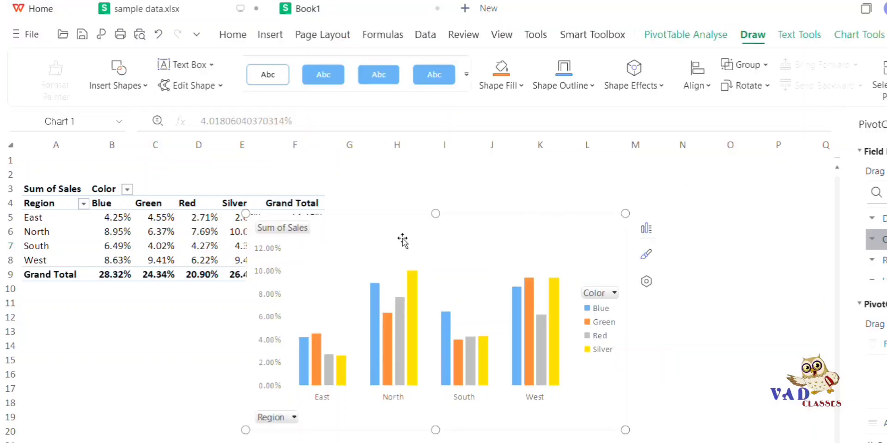
drag(387, 235, 523, 202)
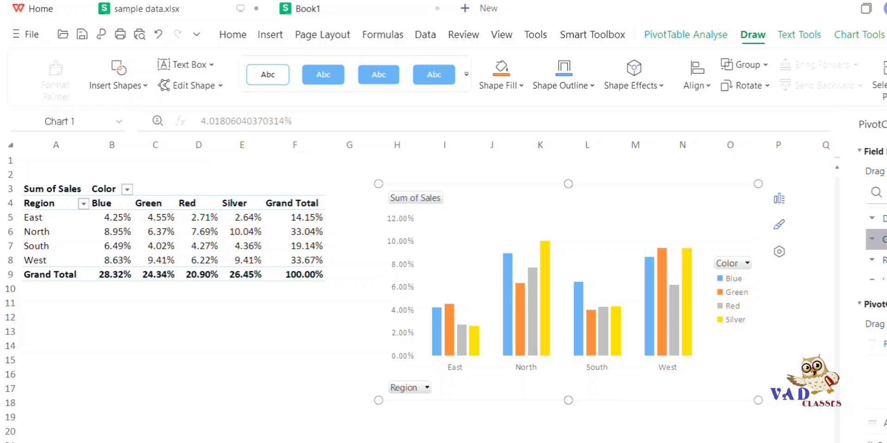
Step: Move the Color field to the report filters and filter the PivotTable to Blue only
drag(886, 372, 881, 367)
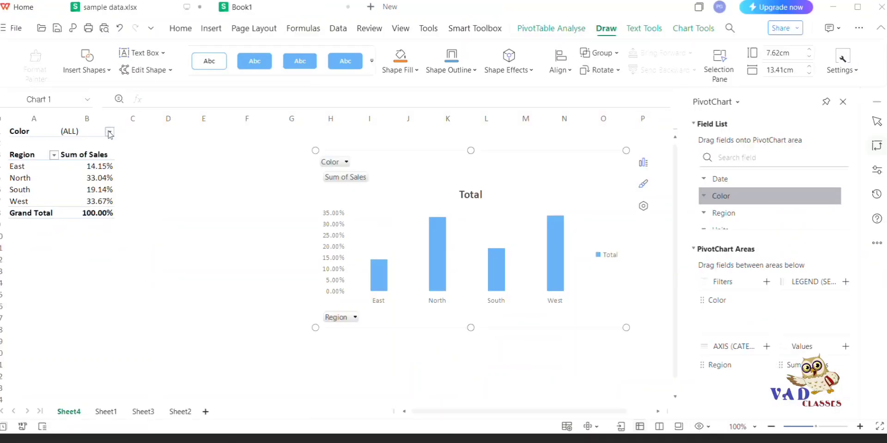
click(110, 133)
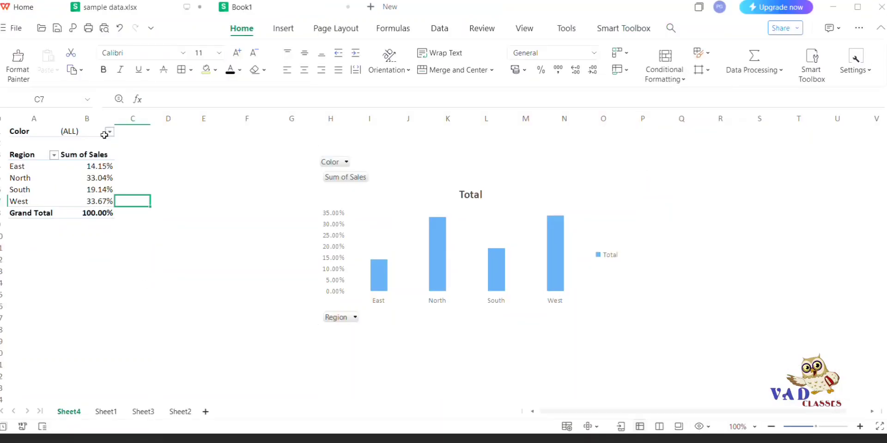
click(109, 132)
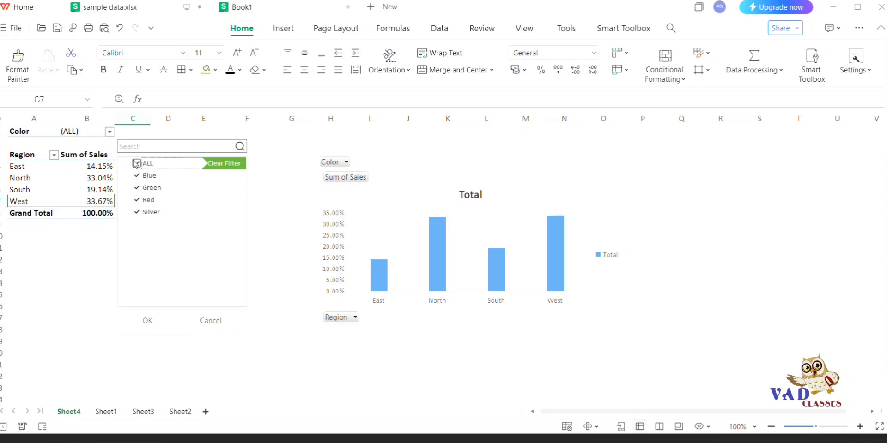
click(137, 163)
click(137, 176)
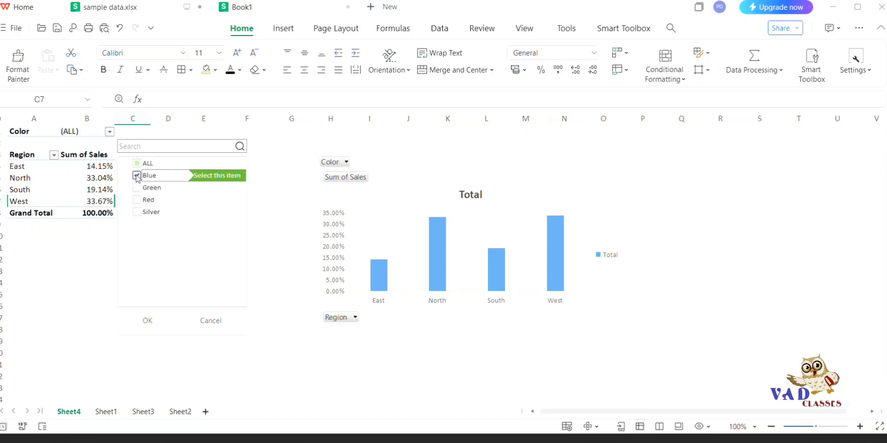
click(159, 322)
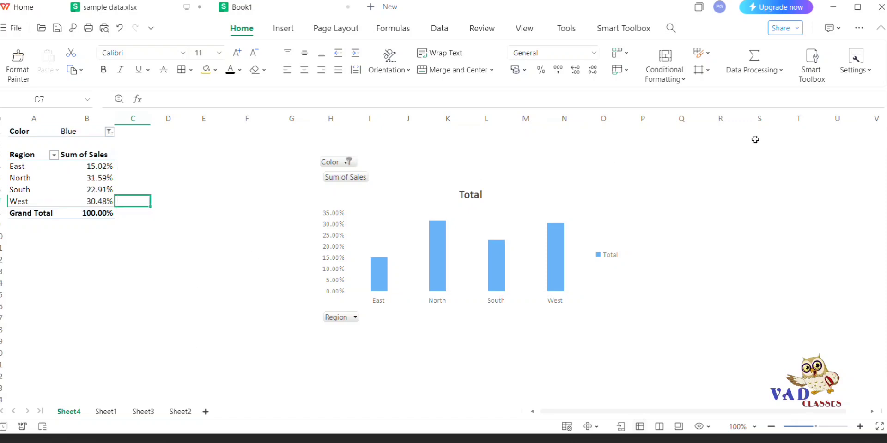
Step: Show the PivotTable's Sum of Sales values as plain sums instead of % of Grand Total
drag(98, 166, 99, 202)
right_click(99, 202)
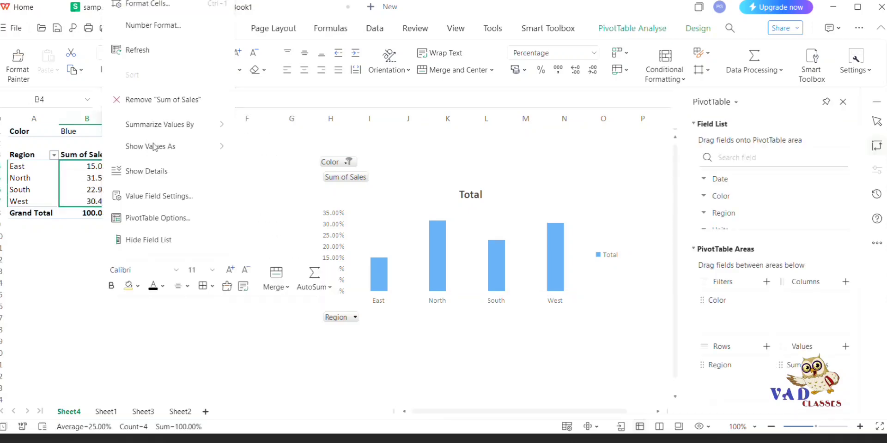
mouse_move(156, 147)
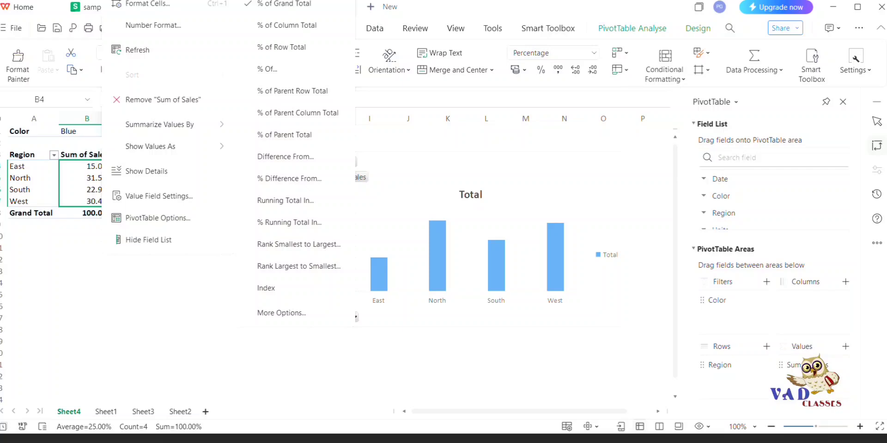
click(278, 1)
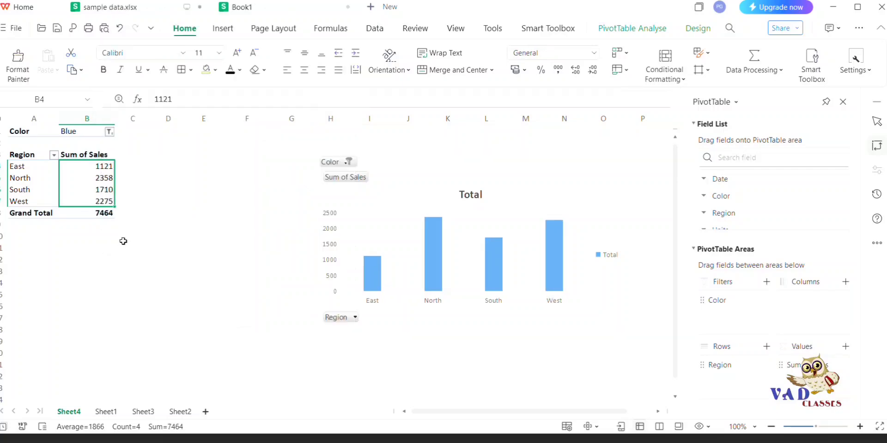
click(124, 240)
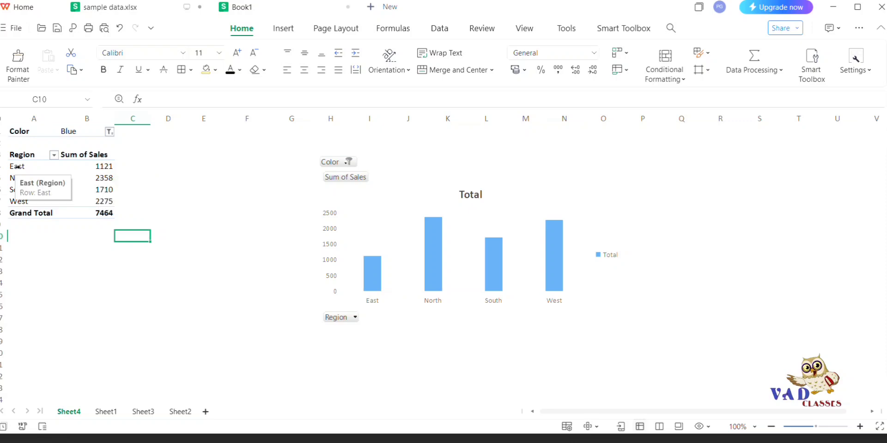
Step: Extract the source records behind East's Sum of Sales to a new sheet, review them and return to Sheet4
click(103, 166)
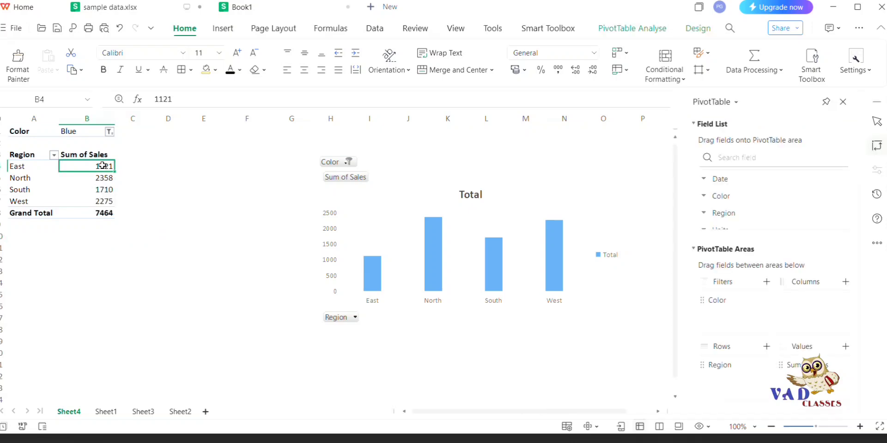
double_click(103, 165)
scroll(111, 261, down, 7)
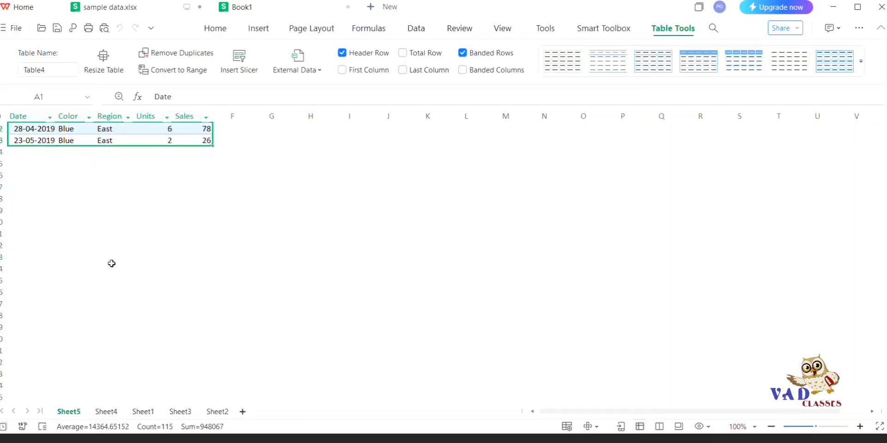
scroll(111, 261, up, 7)
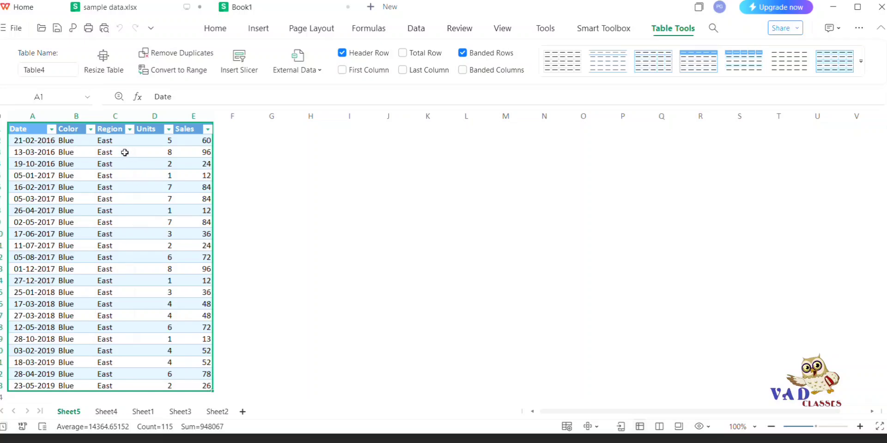
scroll(121, 176, down, 3)
scroll(116, 221, up, 3)
scroll(175, 254, down, 7)
scroll(168, 269, up, 7)
click(108, 413)
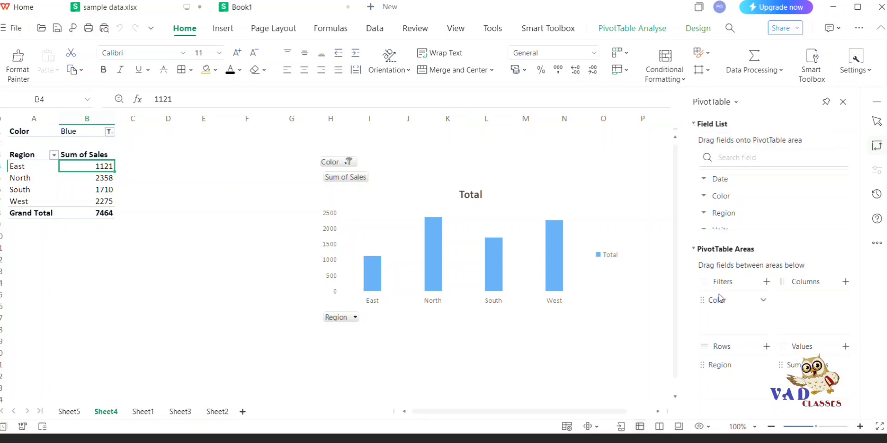
Step: Place Color in the PivotTable columns and Date in the filters, limiting Date to 2016
drag(719, 299, 787, 319)
drag(717, 184, 713, 306)
click(94, 133)
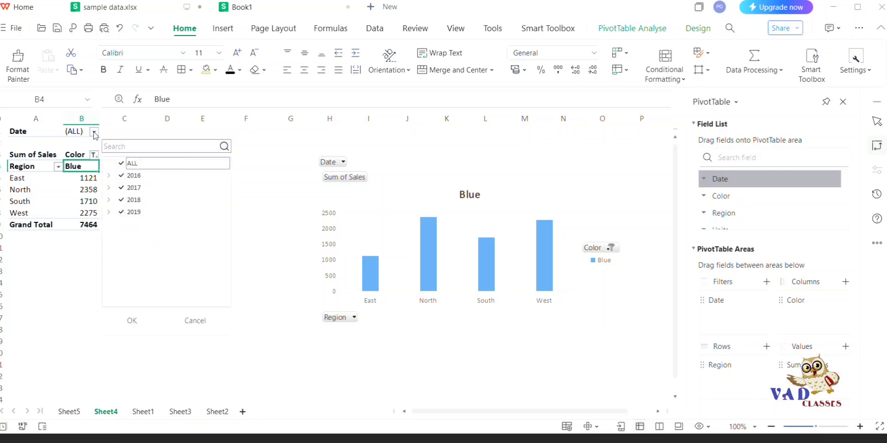
click(121, 164)
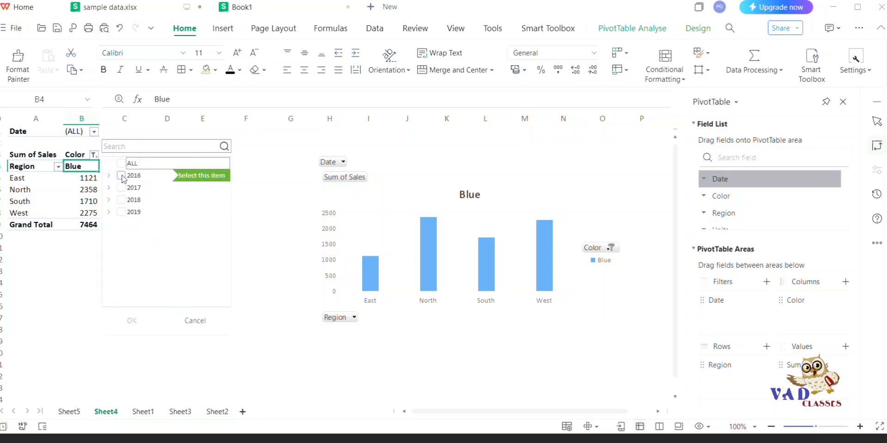
click(121, 176)
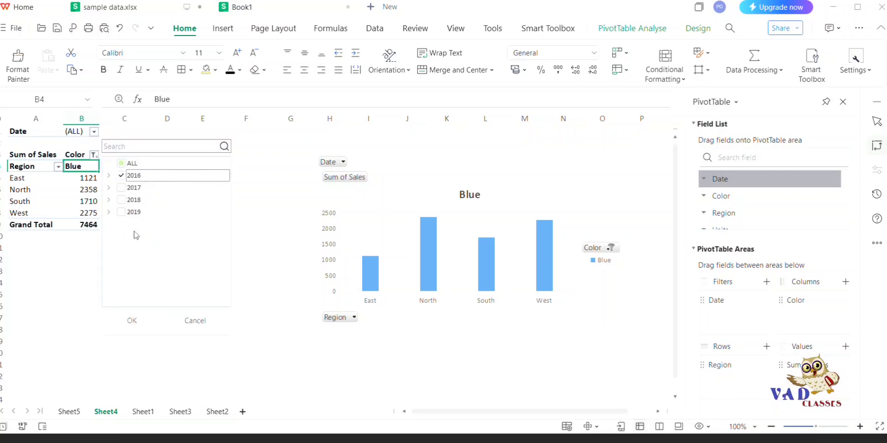
click(133, 321)
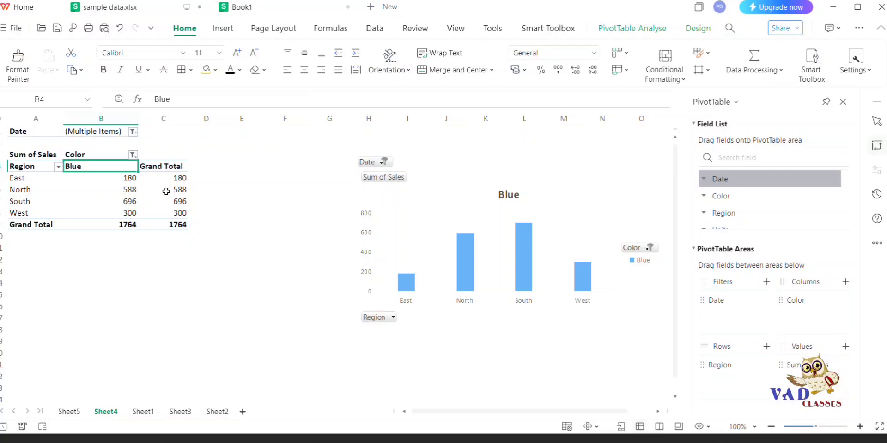
Step: Include all colors in the PivotTable's Color column filter
click(132, 155)
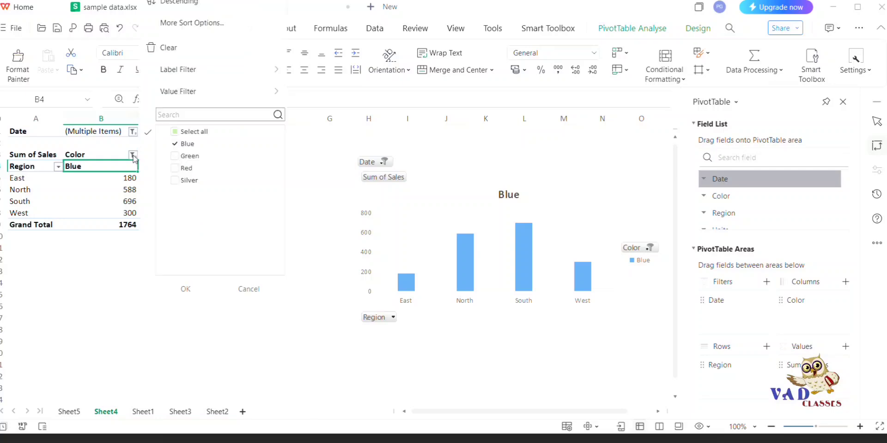
click(175, 131)
click(187, 289)
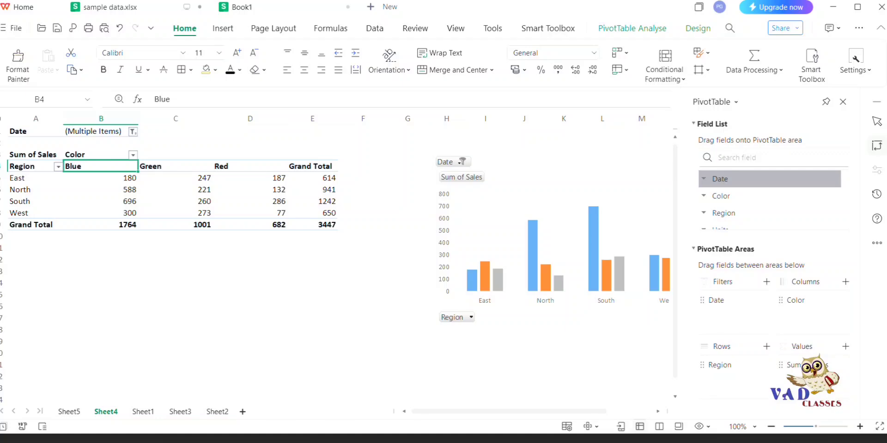
Step: Change the PivotChart to the basic Line chart type
click(573, 180)
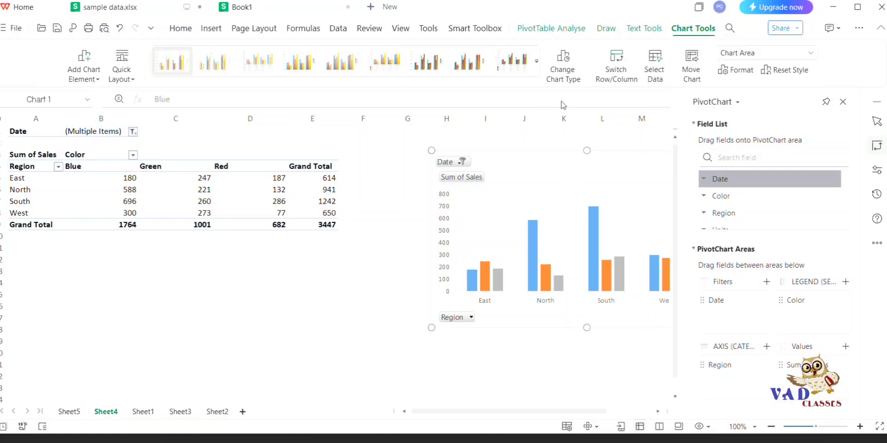
click(572, 74)
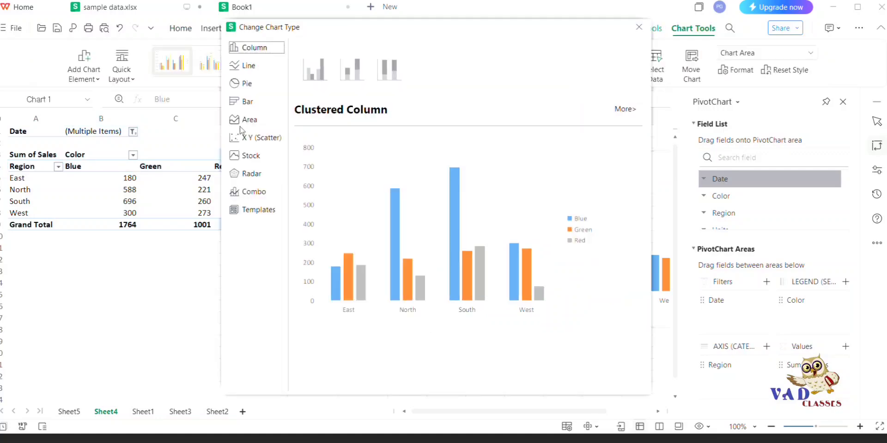
click(246, 74)
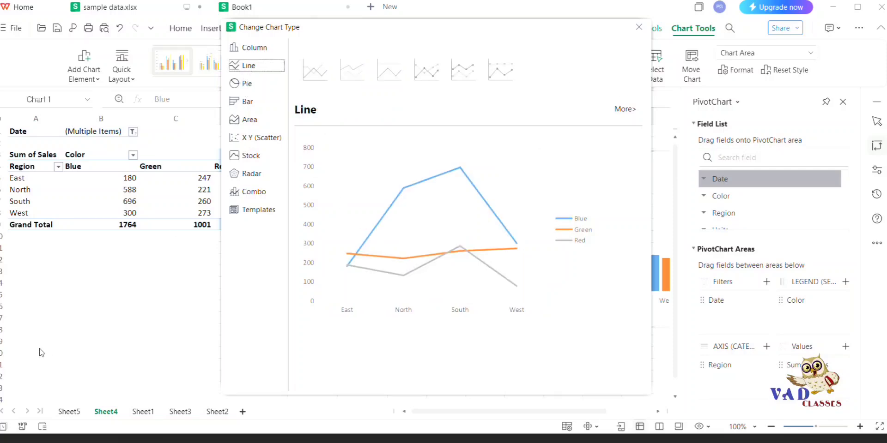
click(560, 289)
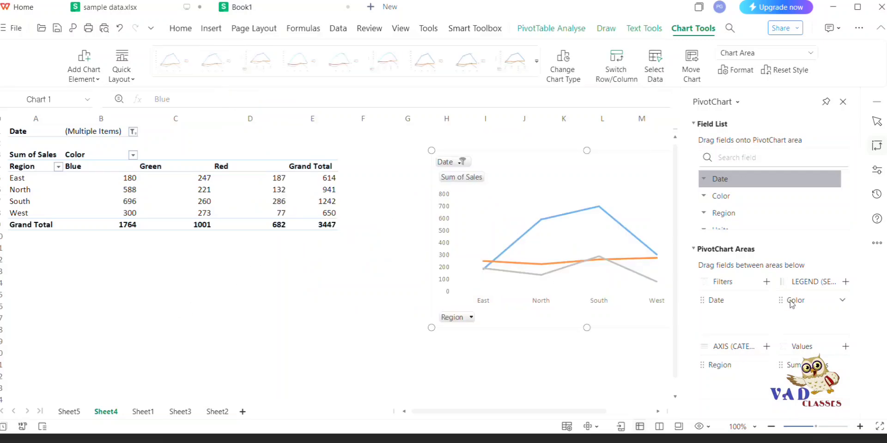
Step: Move the Color field into the filters beneath Date and change the PivotChart to a basic Pie chart
drag(792, 304, 723, 317)
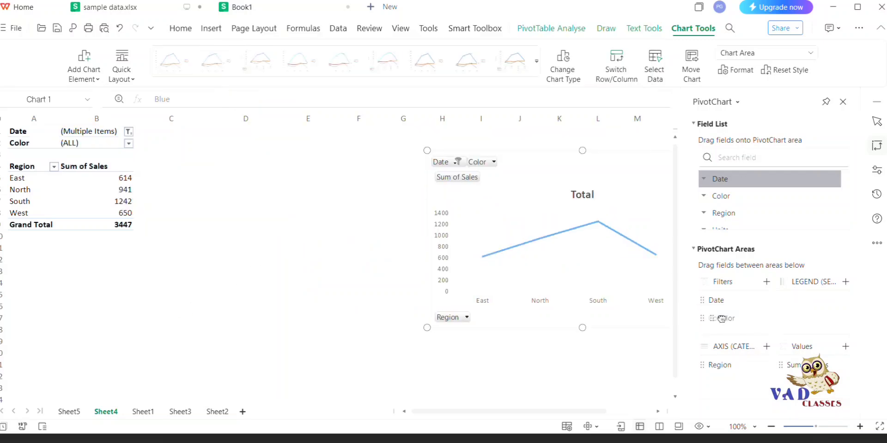
click(21, 166)
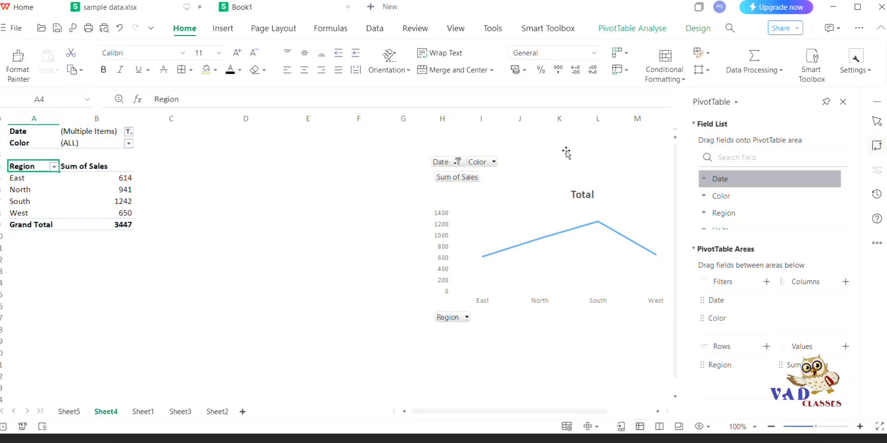
click(540, 167)
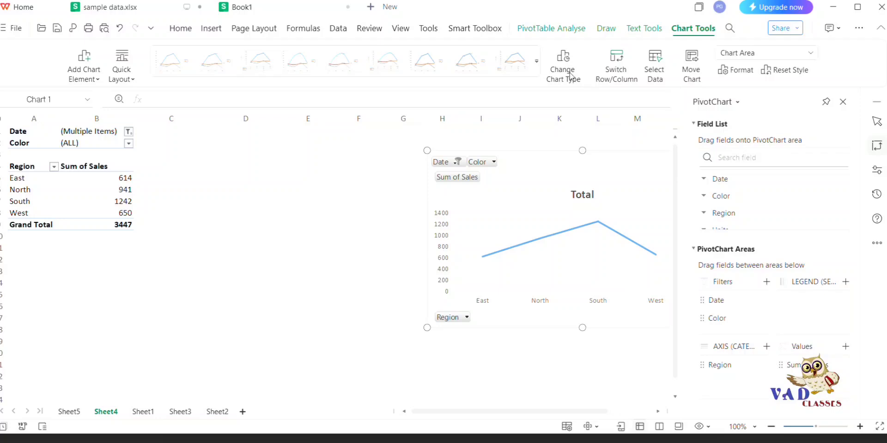
click(571, 76)
click(246, 86)
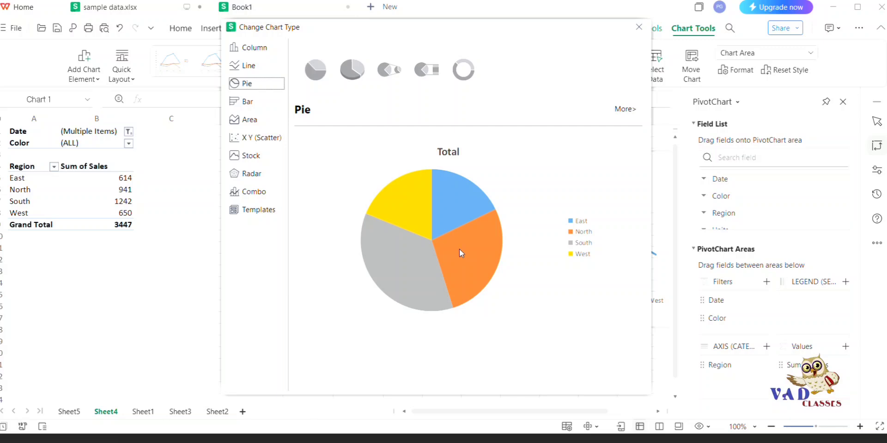
click(454, 222)
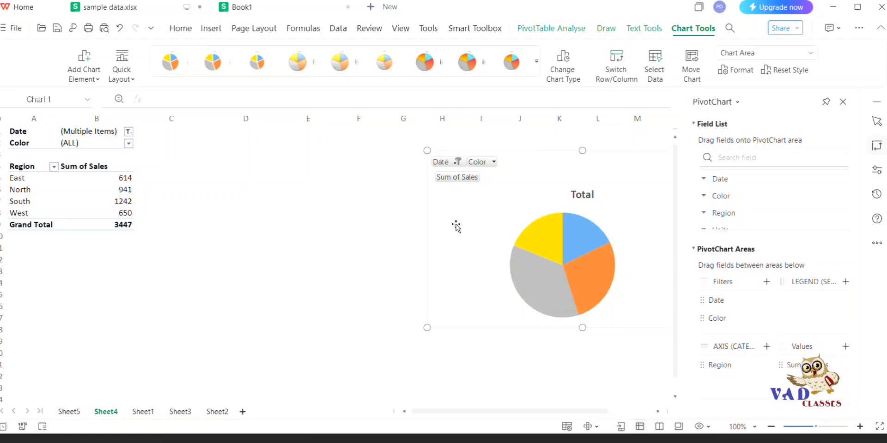
Step: Apply the seventh preset style with gradient slices to the pie chart and add centered data labels
click(441, 64)
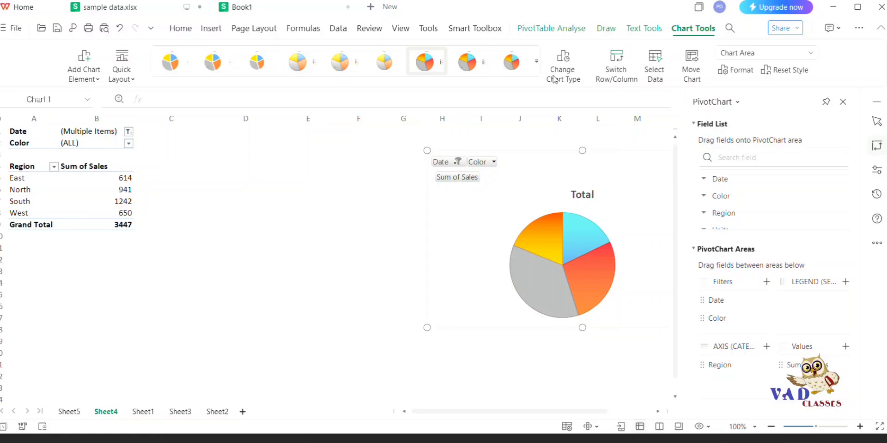
click(98, 79)
mouse_move(154, 126)
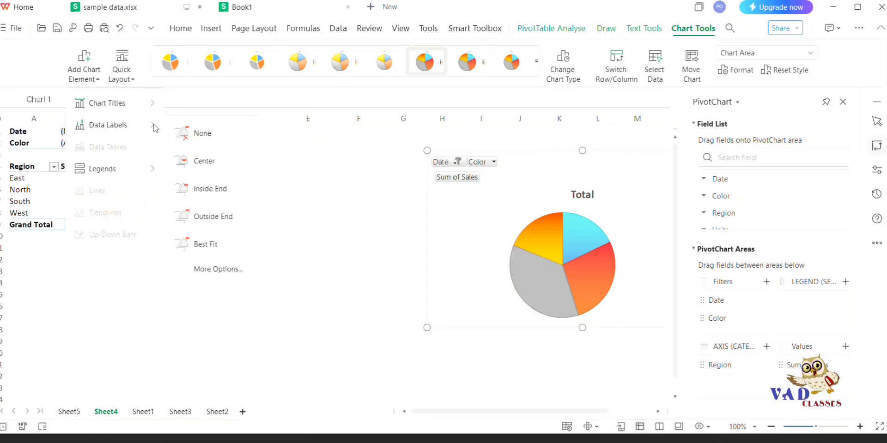
click(203, 165)
Step: Apply the second quick layout, with percentage labels and a legend above the pie, and move the chart closer to the PivotTable, starting around column E
click(124, 80)
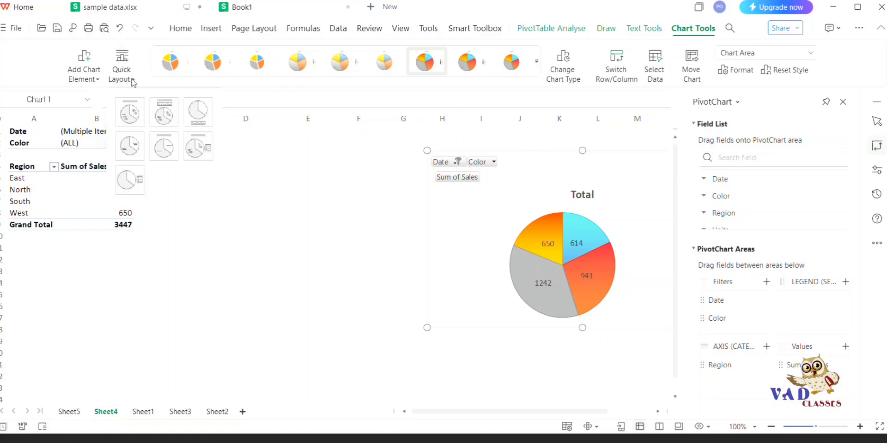
click(160, 113)
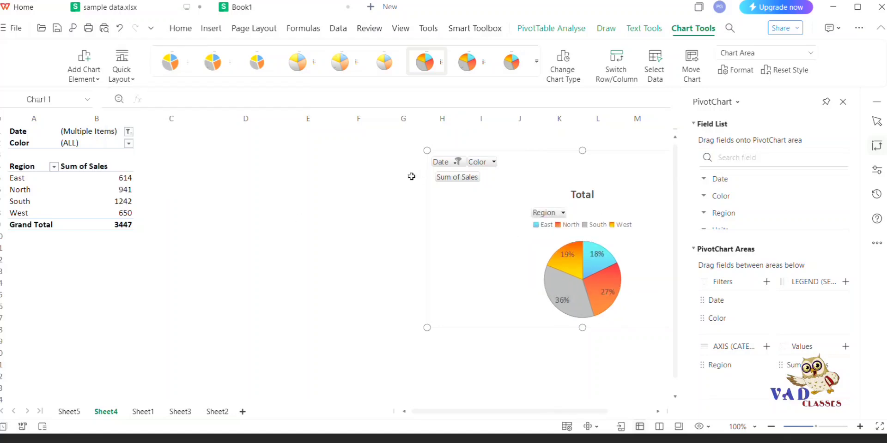
drag(586, 178, 443, 176)
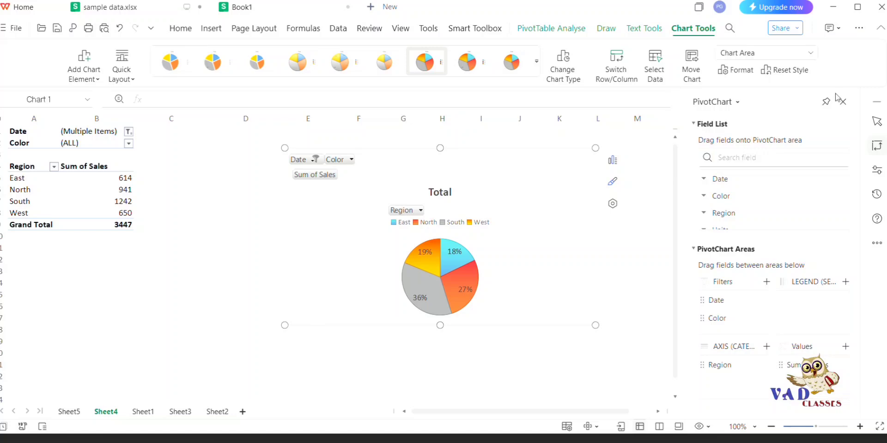
Step: Return to the source sales table on Sheet1
click(182, 31)
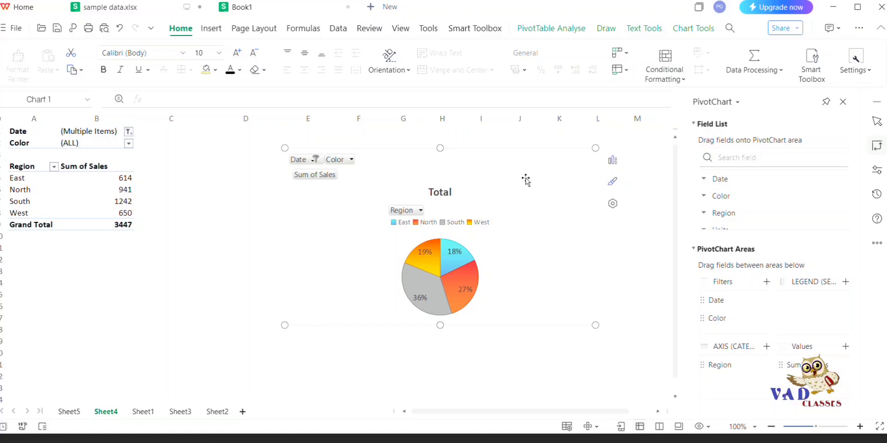
click(142, 412)
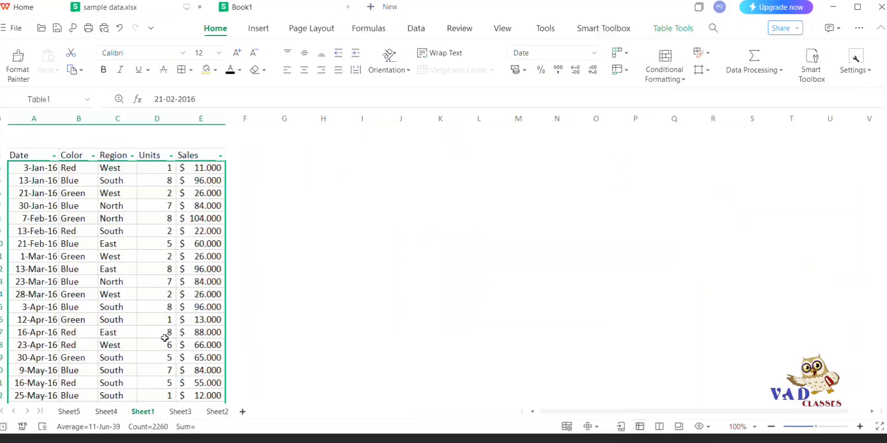
Step: Go to the empty area of Sheet2 below the sales and bonus table
click(178, 412)
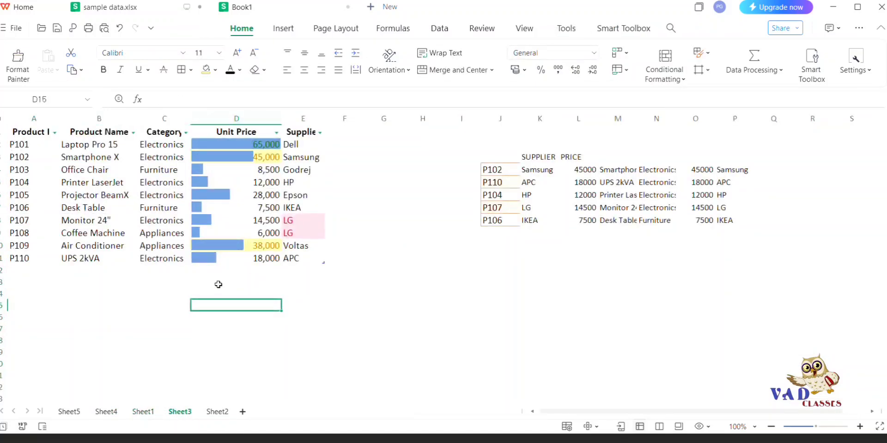
click(221, 416)
scroll(307, 398, down, 1)
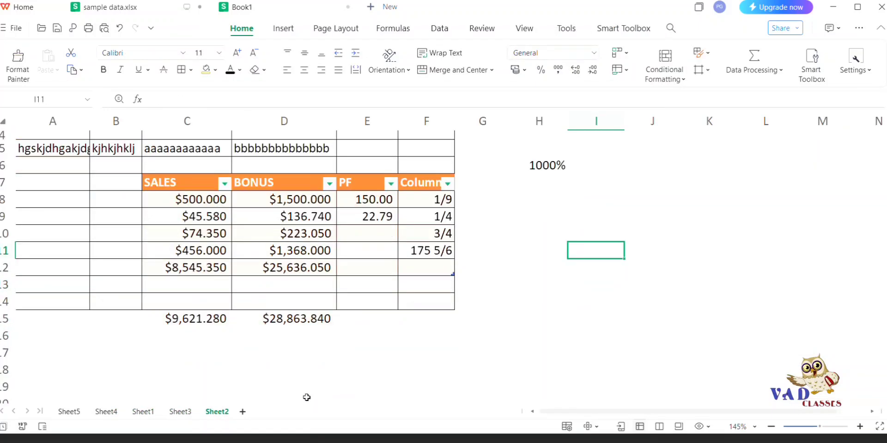
scroll(299, 390, up, 5)
scroll(193, 337, down, 3)
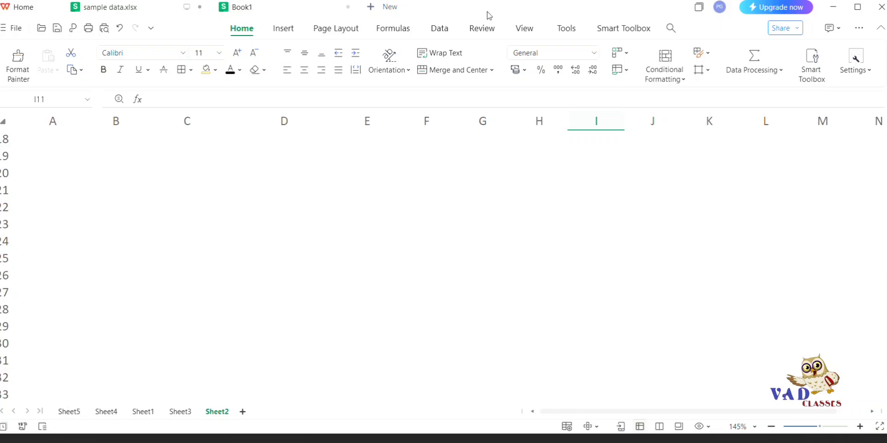
click(450, 32)
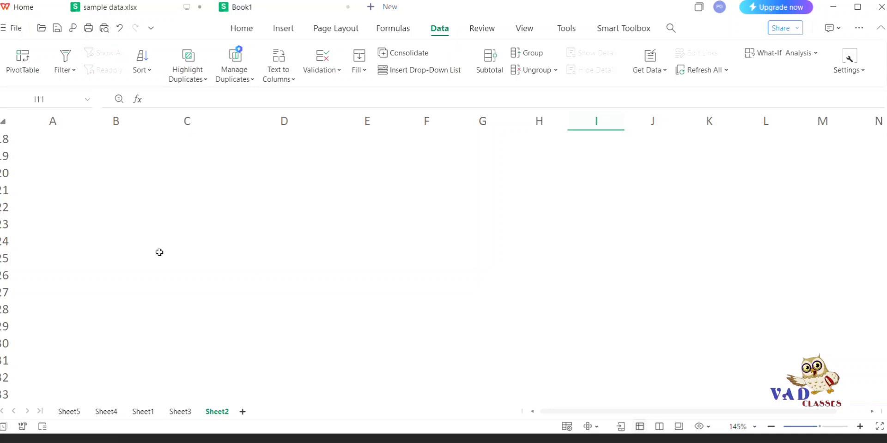
scroll(159, 252, up, 1)
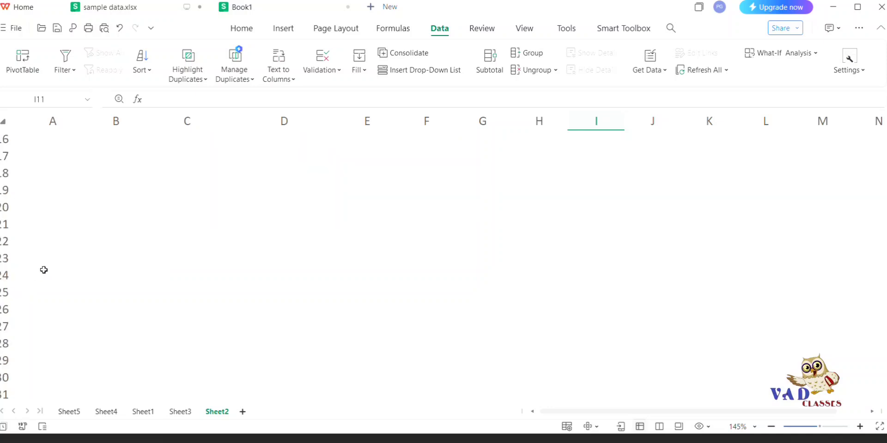
Step: Enter the letters a, B, C, D, E and F down column A in cells A19 to A24
click(64, 188)
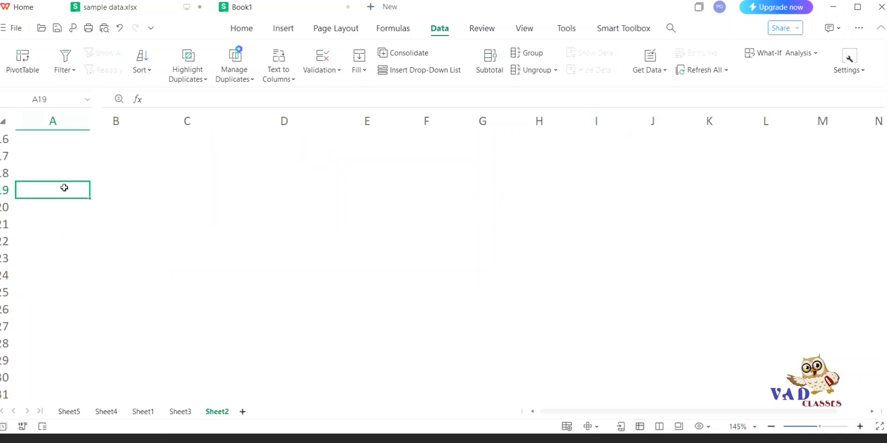
text(a)
key(Return)
text(B)
key(Return)
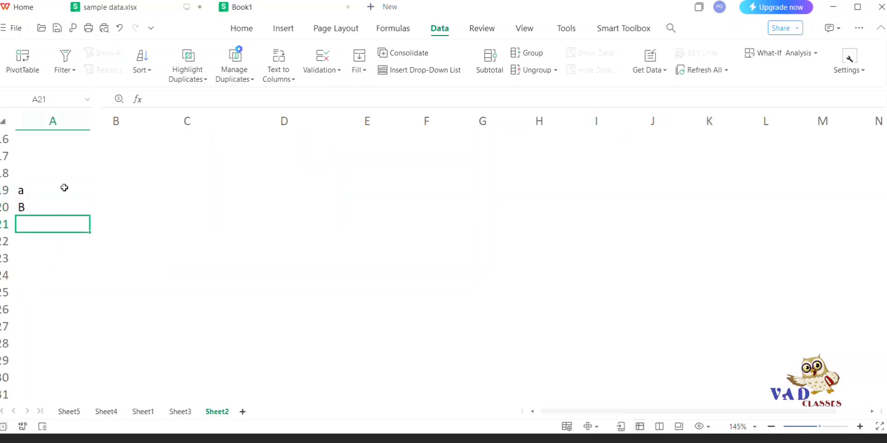
text(C)
key(Return)
text(D)
key(Return)
text(E)
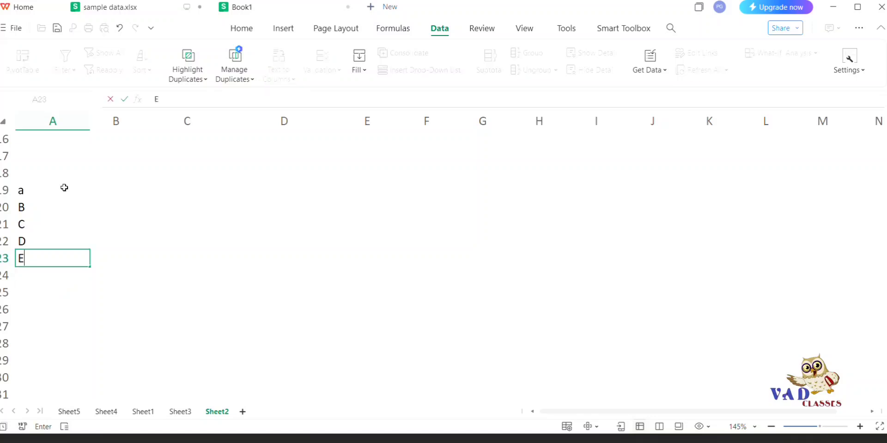
key(Return)
text(F)
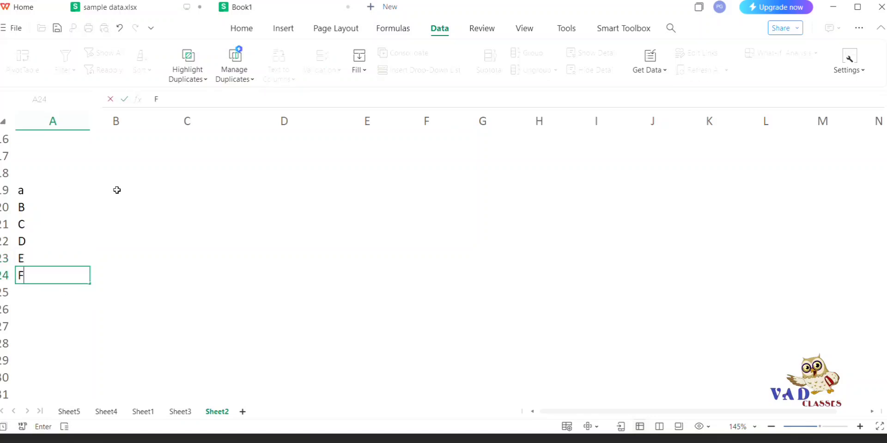
Step: Start a data validation rule for cells B19 to B24 with List as the allowed type
click(117, 190)
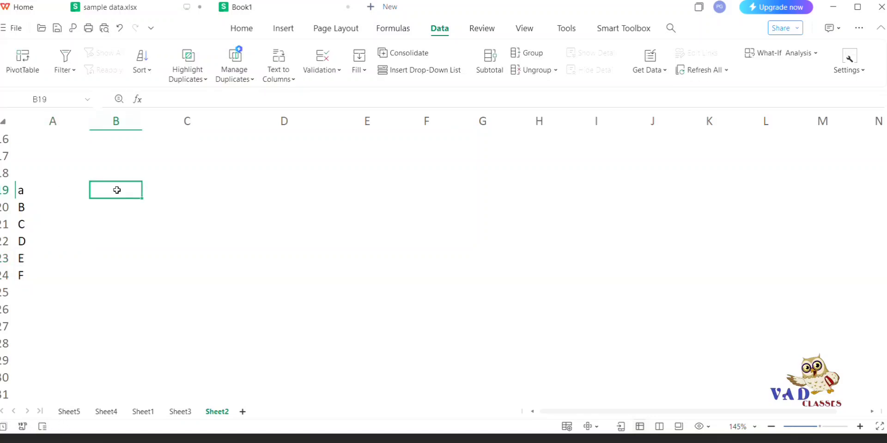
drag(116, 190, 117, 283)
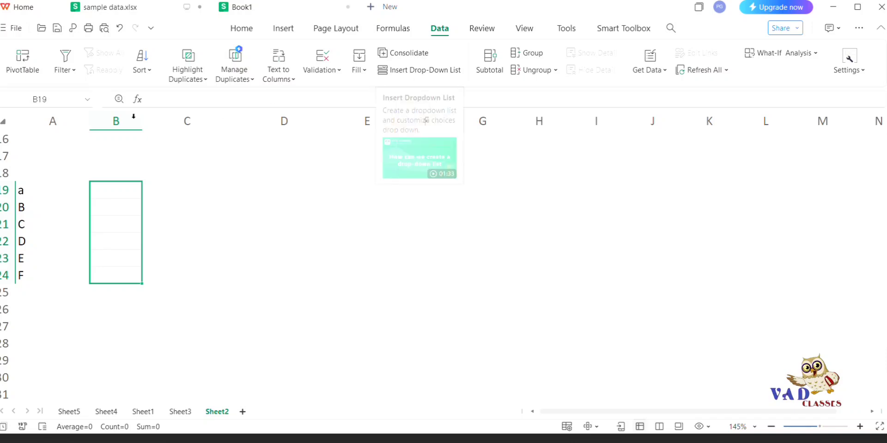
click(202, 187)
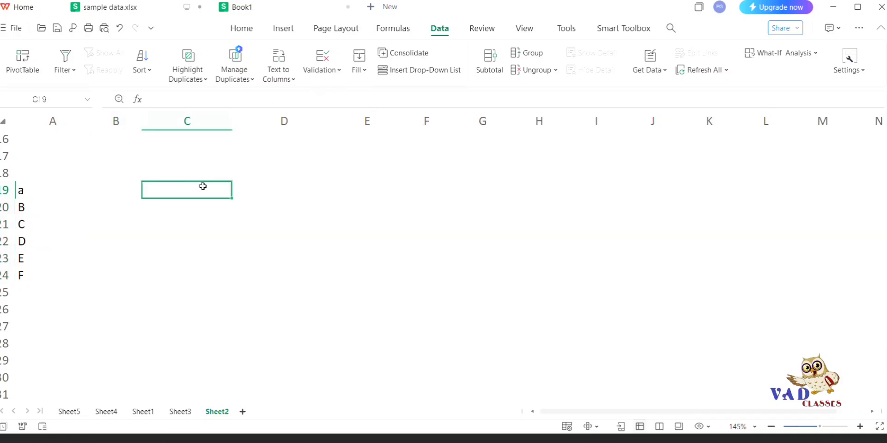
click(119, 192)
drag(119, 193, 137, 279)
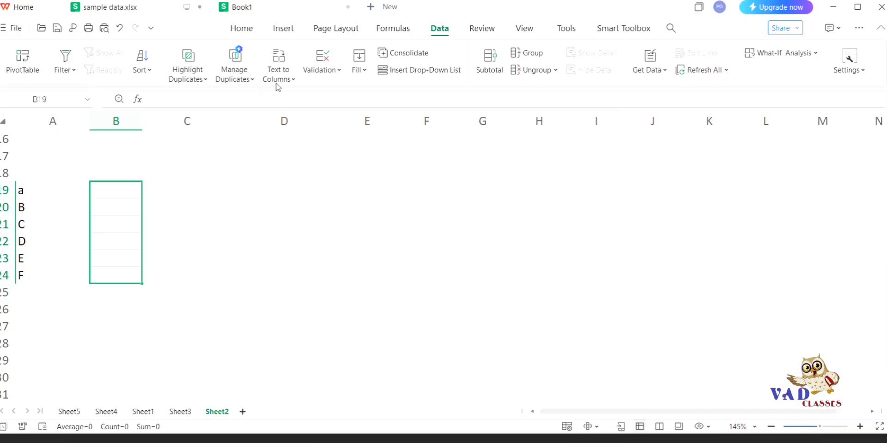
click(338, 72)
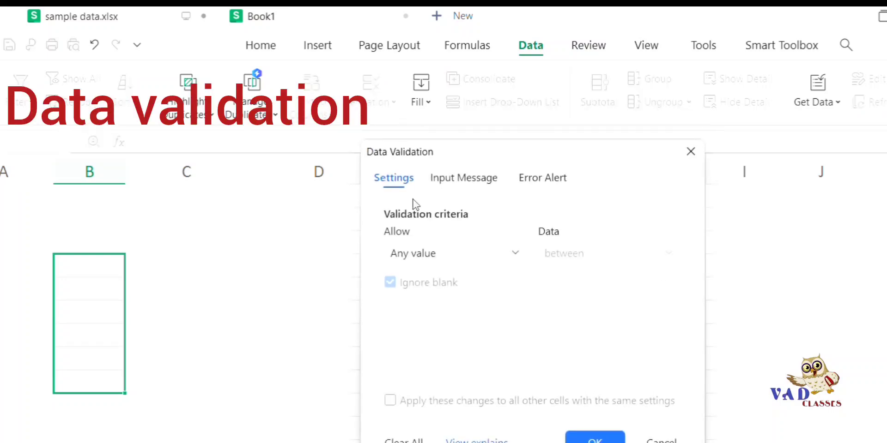
click(516, 255)
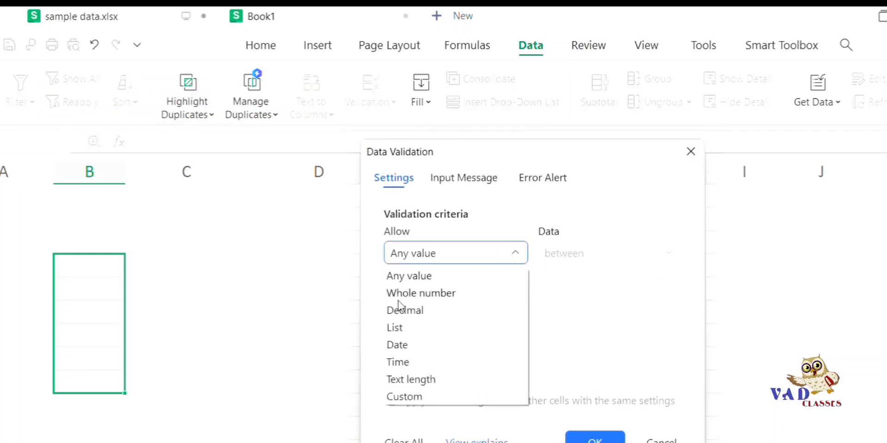
click(403, 331)
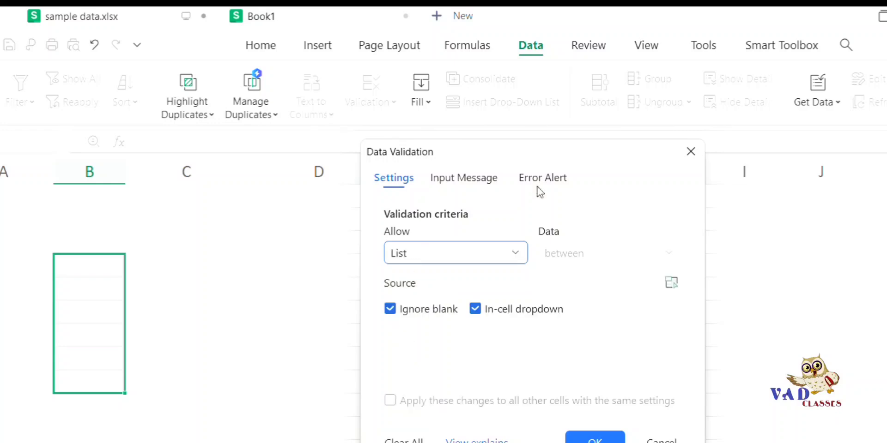
Step: Set the validation list source to VIJAYAWADA,VIZAG,VIZIANAGARAM,HYDERABAD,KAKINADA
click(459, 282)
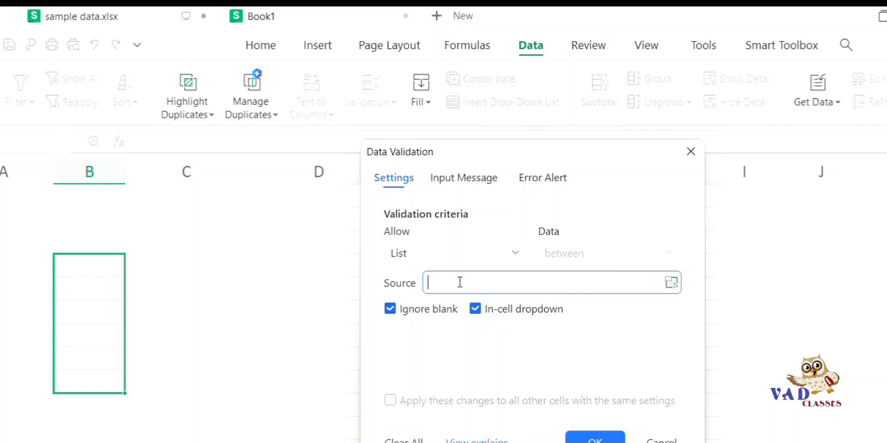
text(VIJAYAWADA,VIZAG)
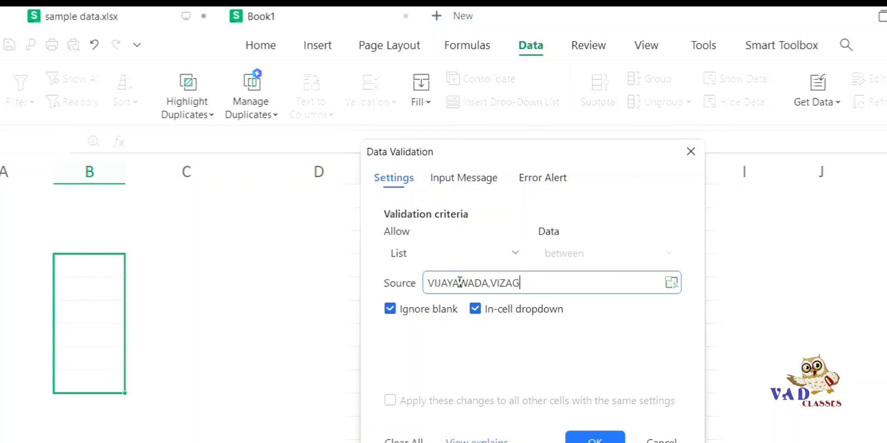
text(,VIZIANAGARAM,)
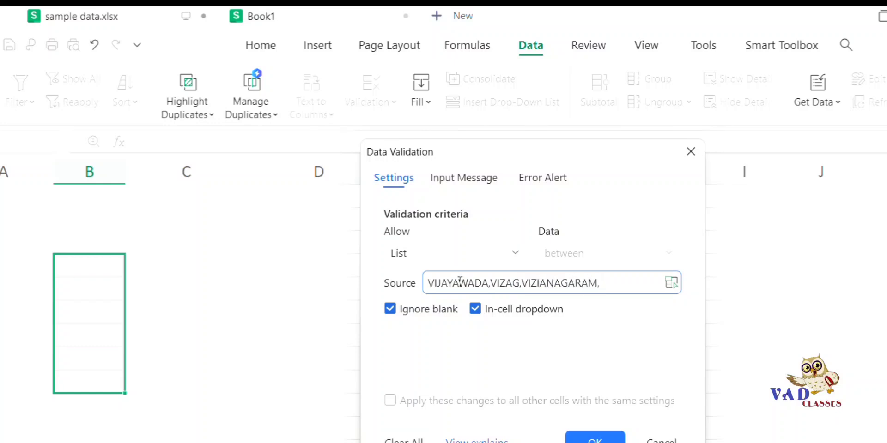
text(HYDERABA)
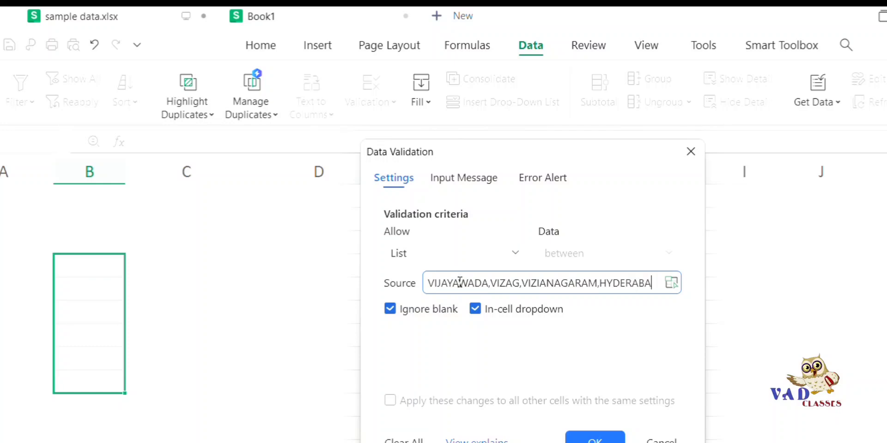
text(D,KAK)
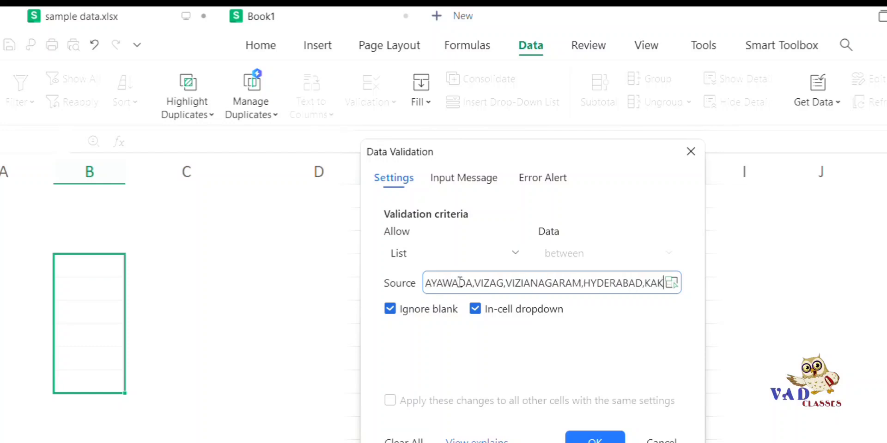
text(INADA,)
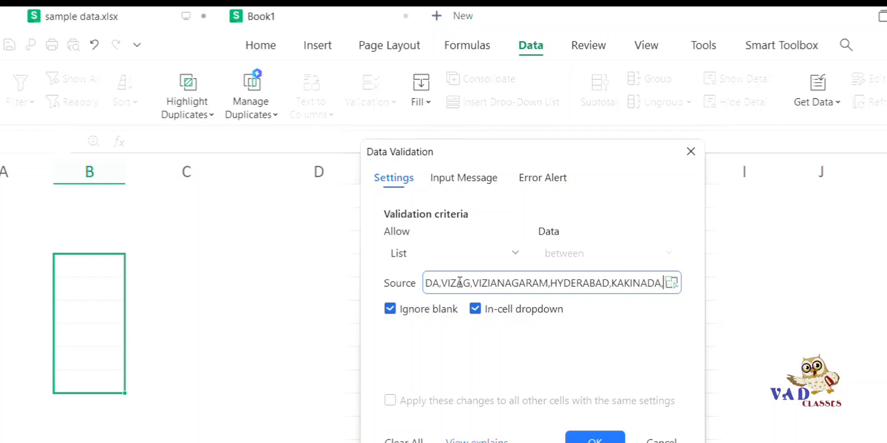
key(BackSpace)
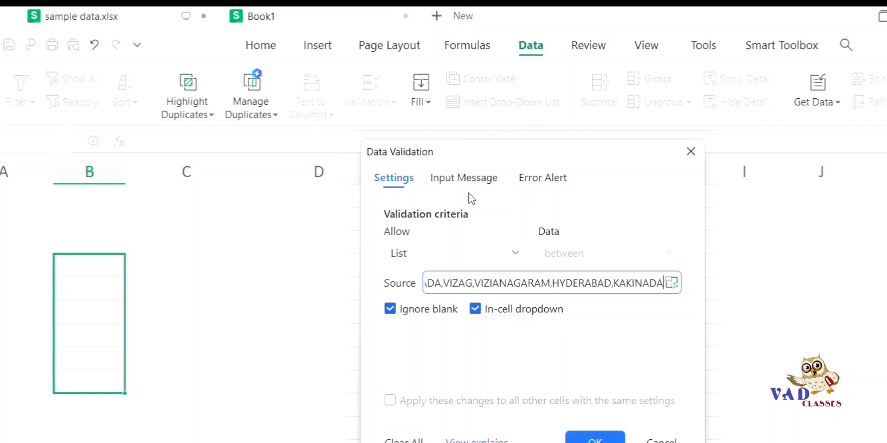
Step: Add the input message ENTER CITY to the validation rule
click(463, 179)
click(447, 342)
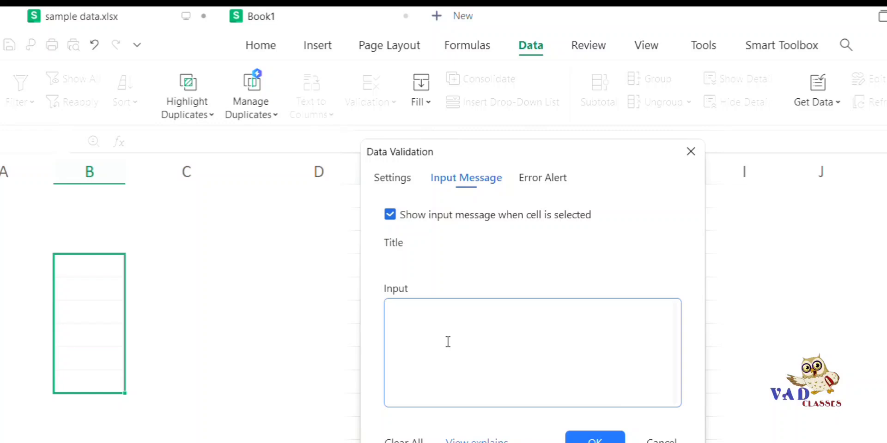
text(ENTER CITY)
Step: Set the Stop-style error alert message to CHECK THE LIST and apply the validation rule
click(548, 182)
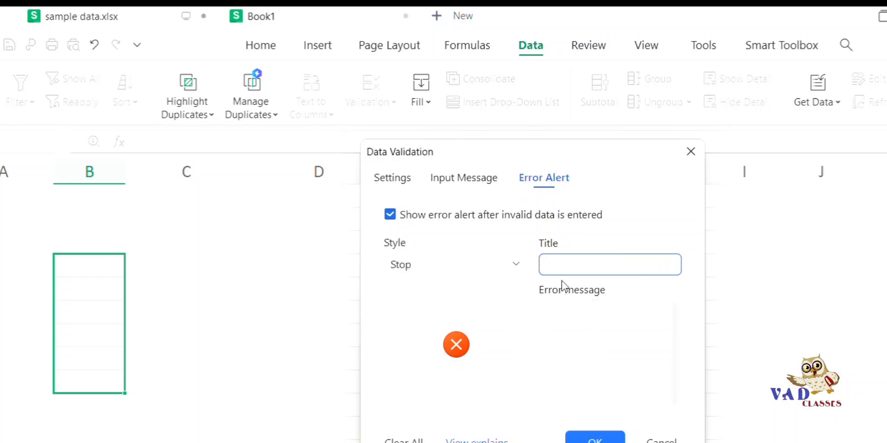
click(570, 330)
text(C)
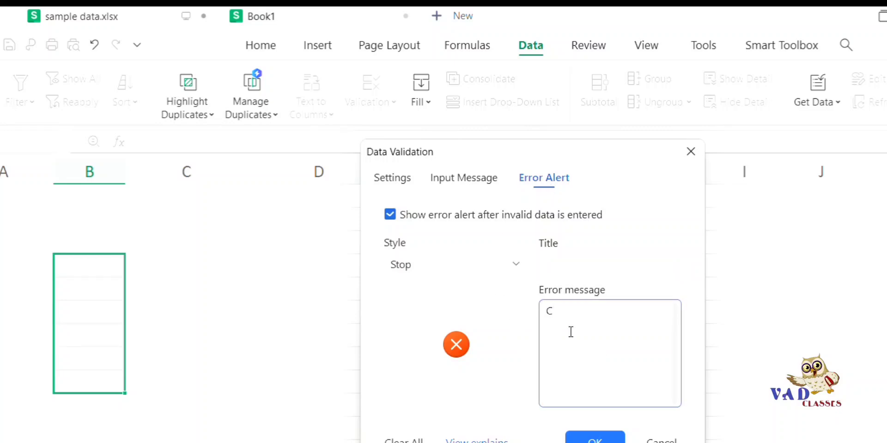
text(HECK THE)
text(LIST)
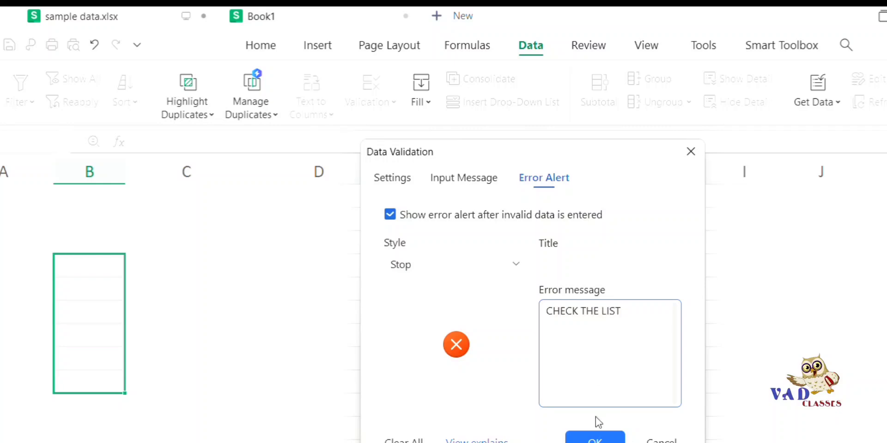
click(593, 436)
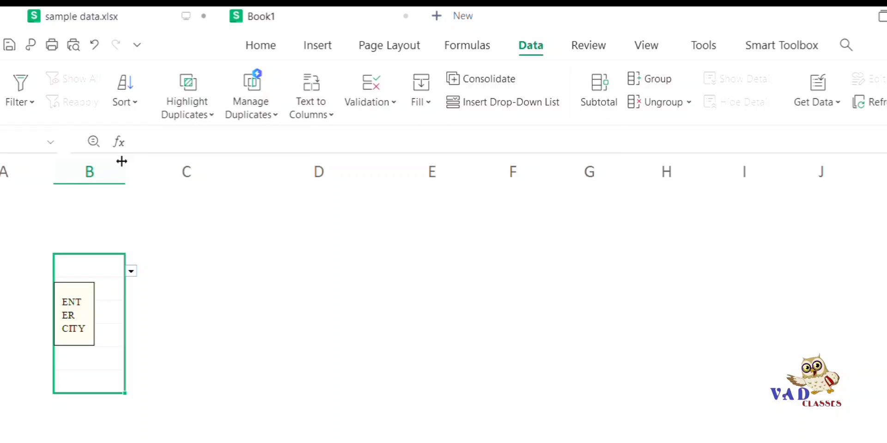
Step: Widen column B to roughly twice its width so city names fit
drag(125, 171, 214, 170)
click(297, 295)
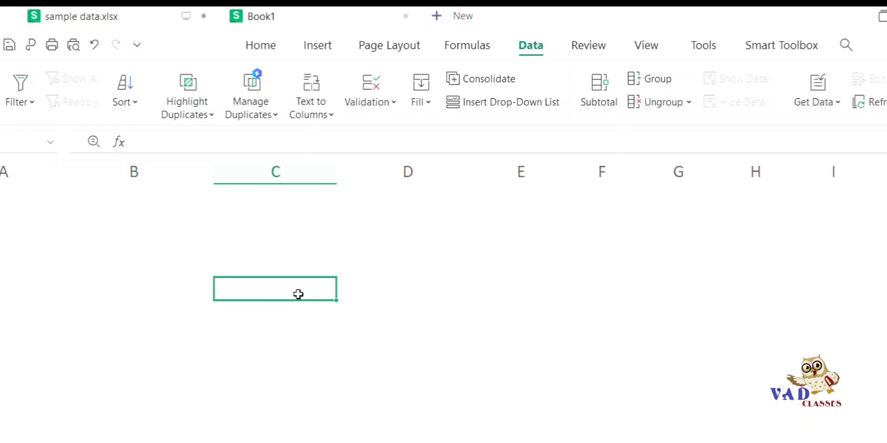
Step: Test the validation by entering the unlisted city KAKIJADADNK in cell B19, and clear the entry
click(126, 271)
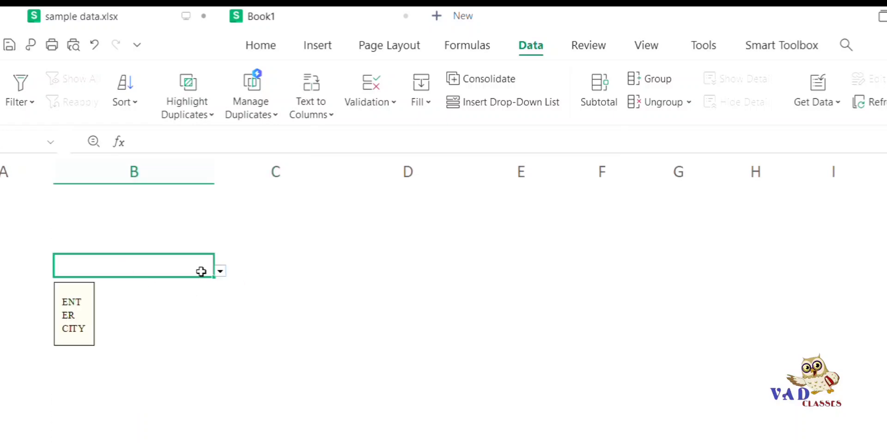
text(K)
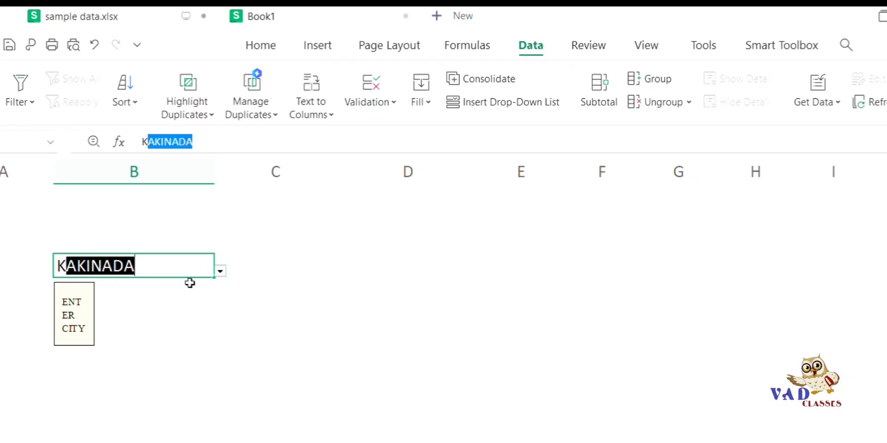
text(AKIJADADNK)
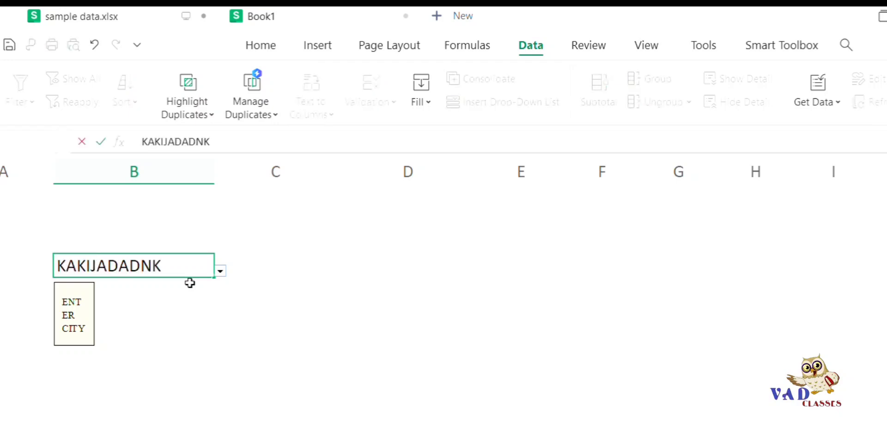
key(Return)
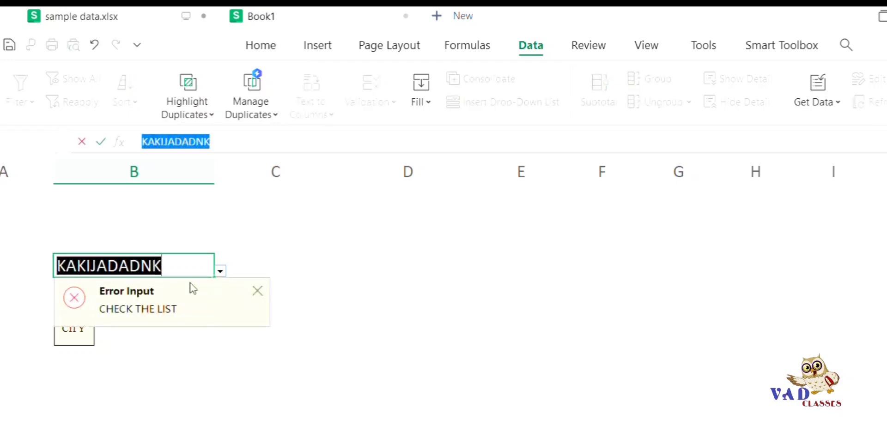
key(BackSpace)
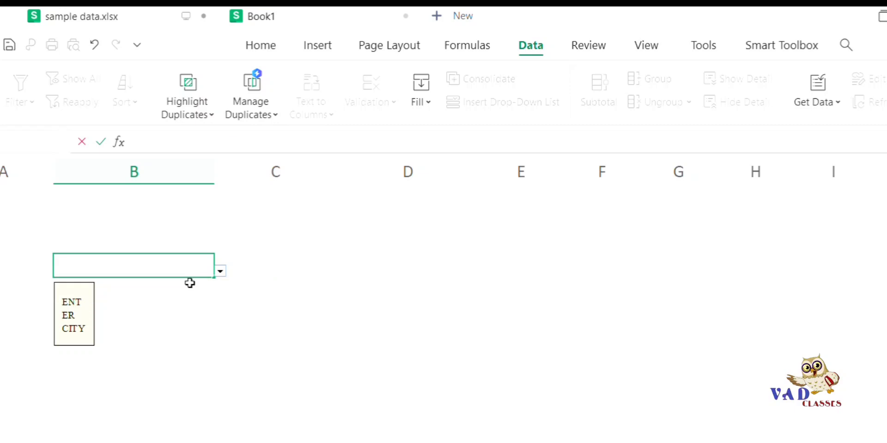
Step: Fill the first three validated cells in column B from the city list with KAKINADA, VIJAYAWADA and VIJAYAWADA
click(221, 272)
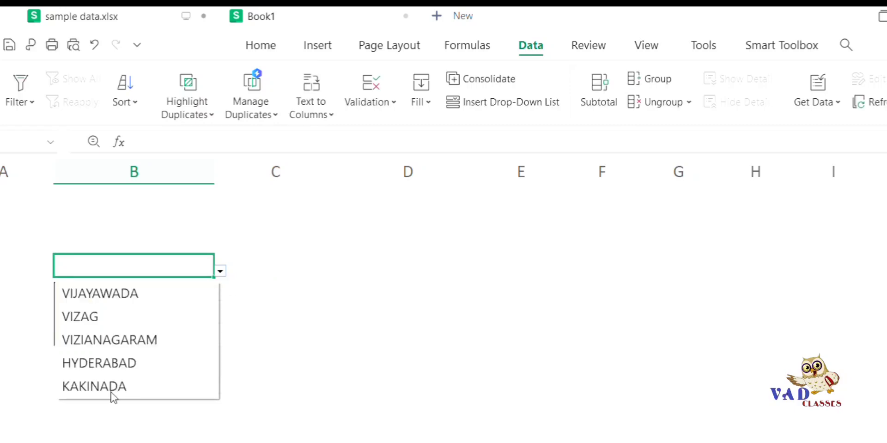
click(112, 390)
click(148, 289)
click(220, 295)
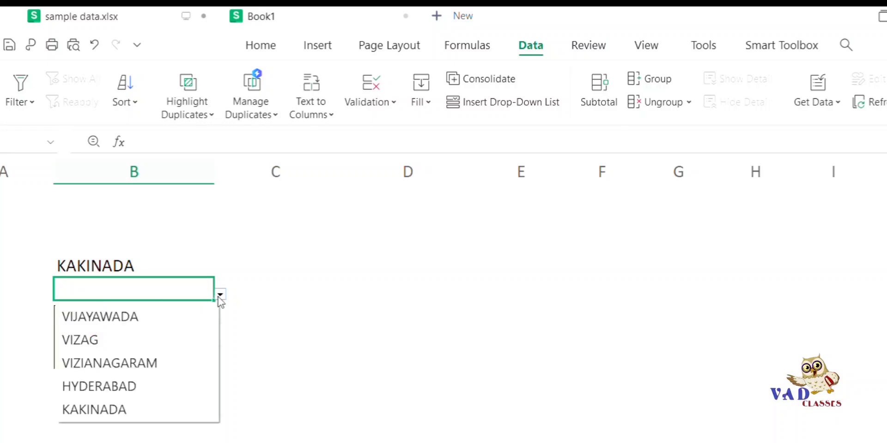
click(152, 314)
click(204, 312)
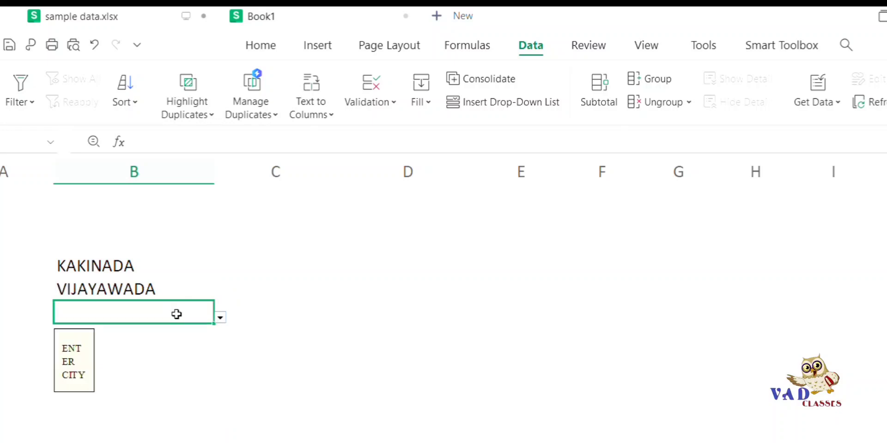
click(220, 318)
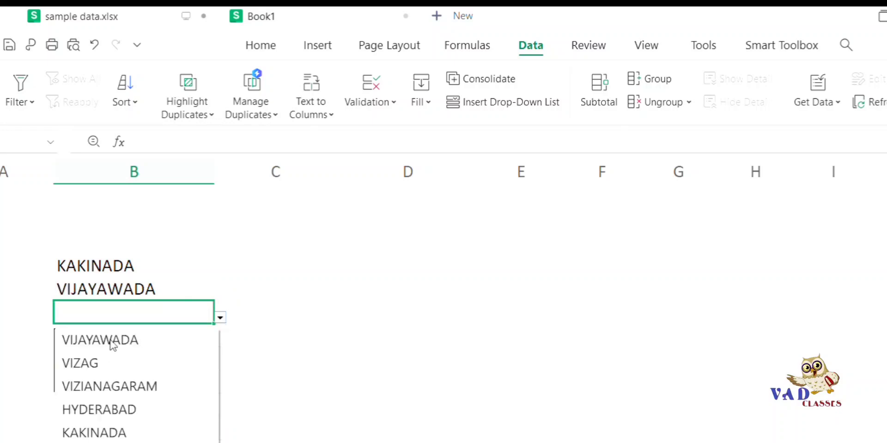
click(111, 341)
Step: Fill the following three cells in column B from the city list with VIZAG, KAKINADA and VIJAYAWADA
click(142, 332)
click(220, 341)
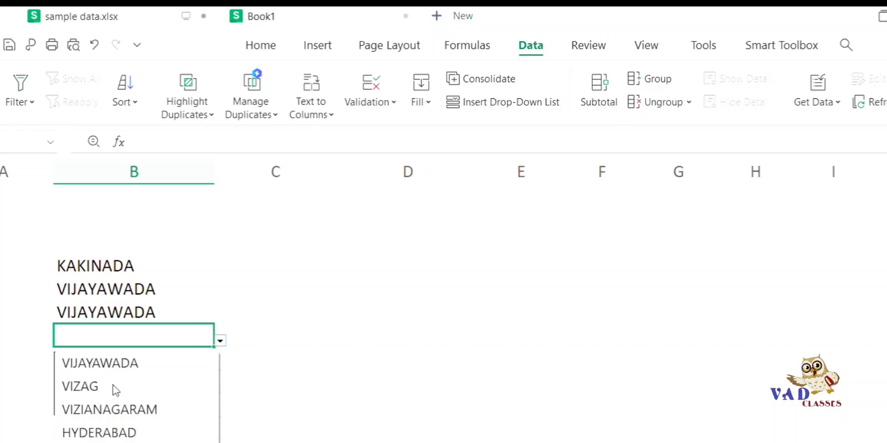
click(115, 389)
click(162, 364)
click(220, 364)
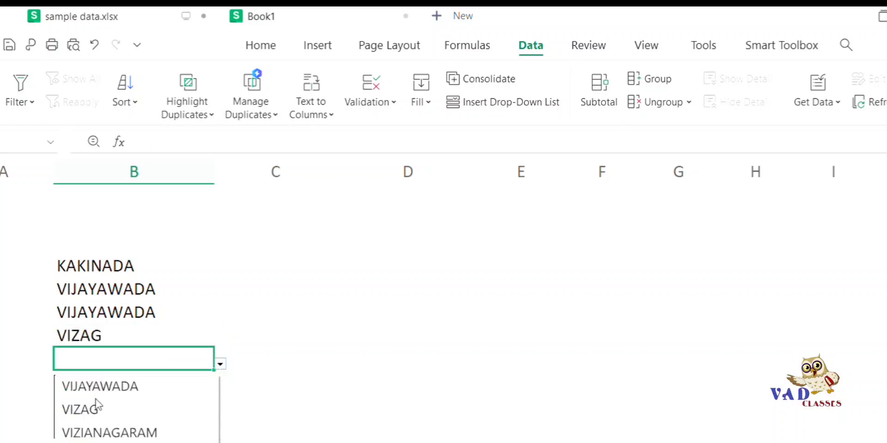
click(118, 442)
click(143, 385)
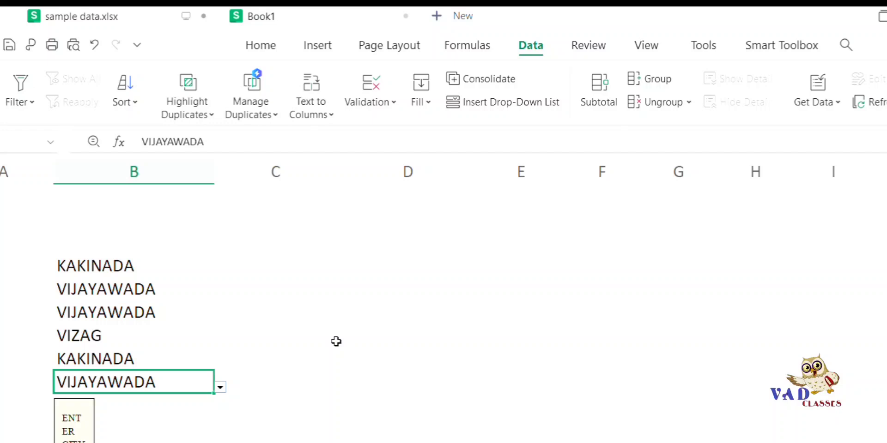
Step: View the data validation error alert options for the empty cell beside the first KAKINADA entry, and close them without changes
click(234, 265)
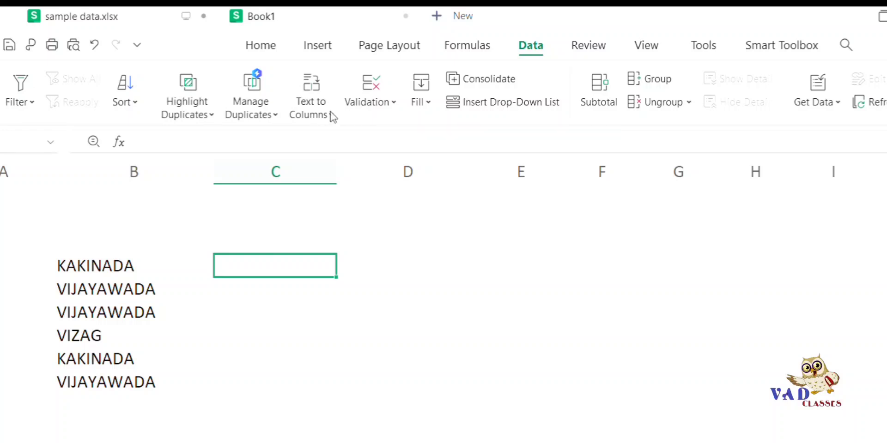
click(365, 104)
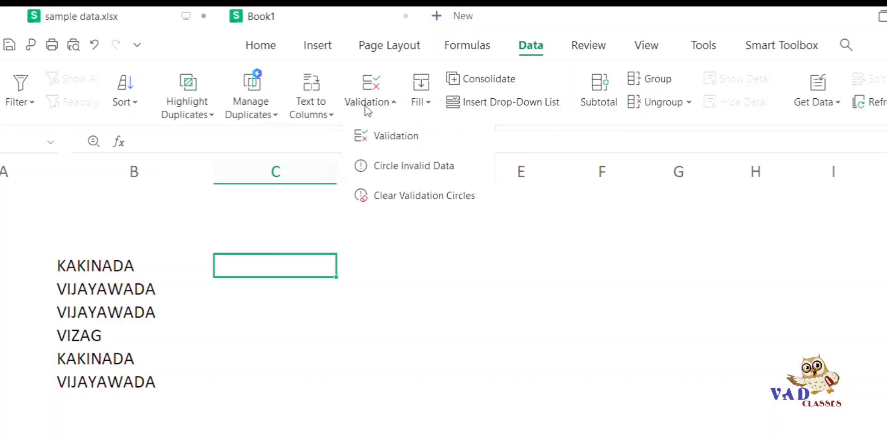
click(384, 137)
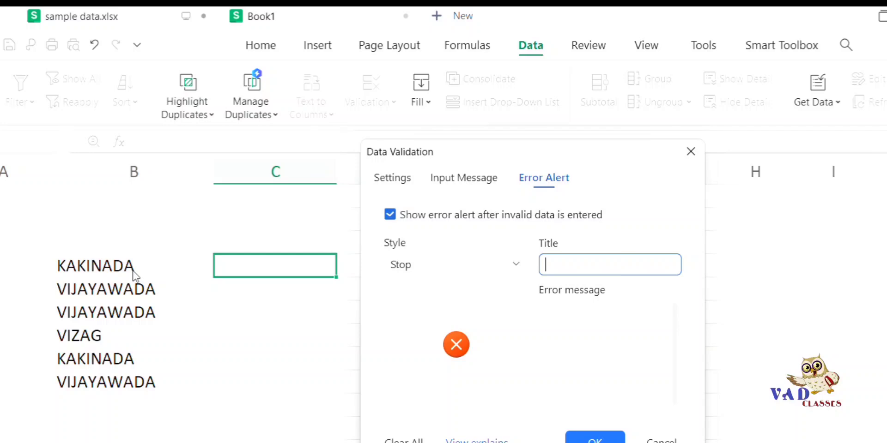
click(690, 155)
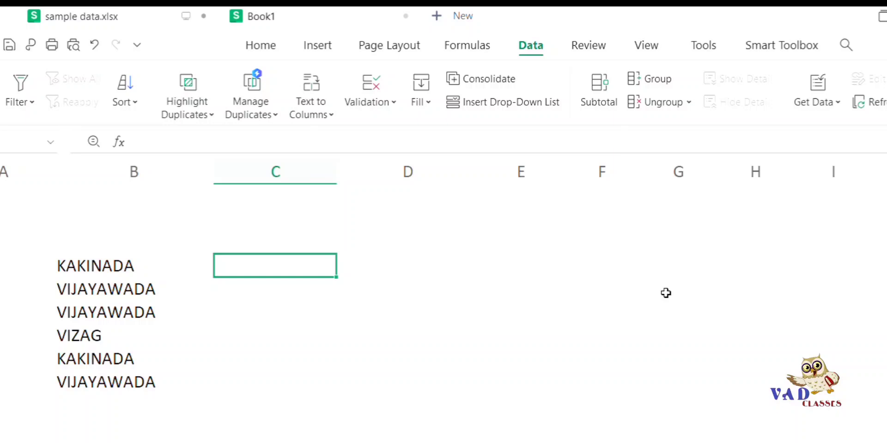
scroll(666, 293, up, 3)
scroll(545, 332, up, 3)
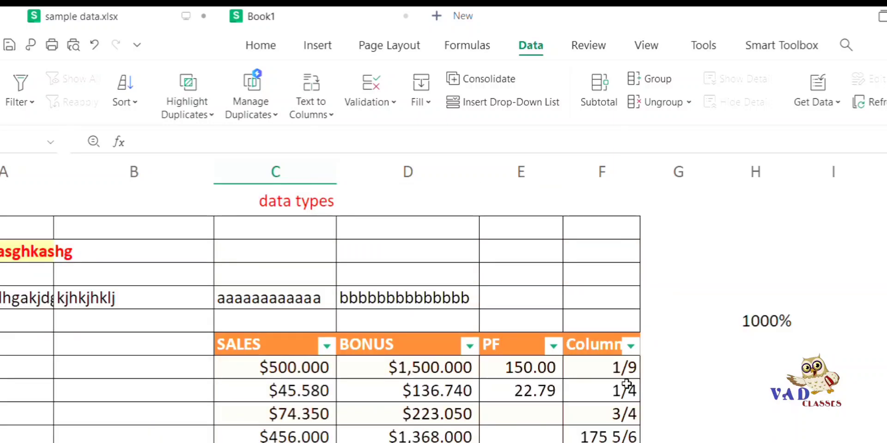
key(ctrl+p)
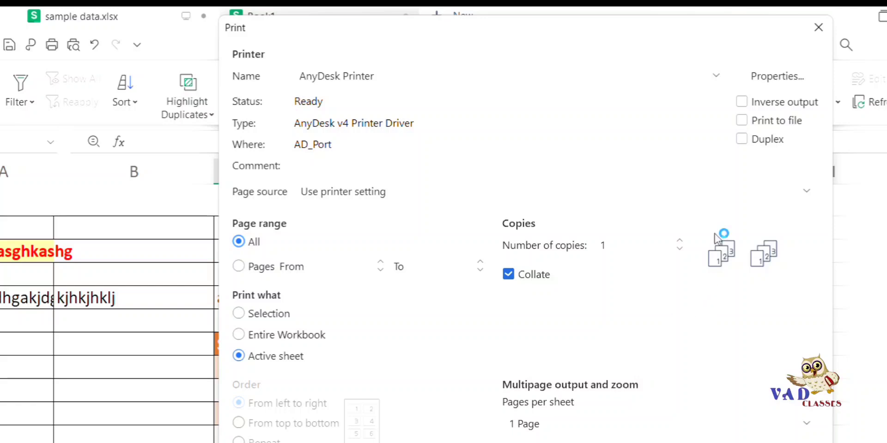
click(818, 27)
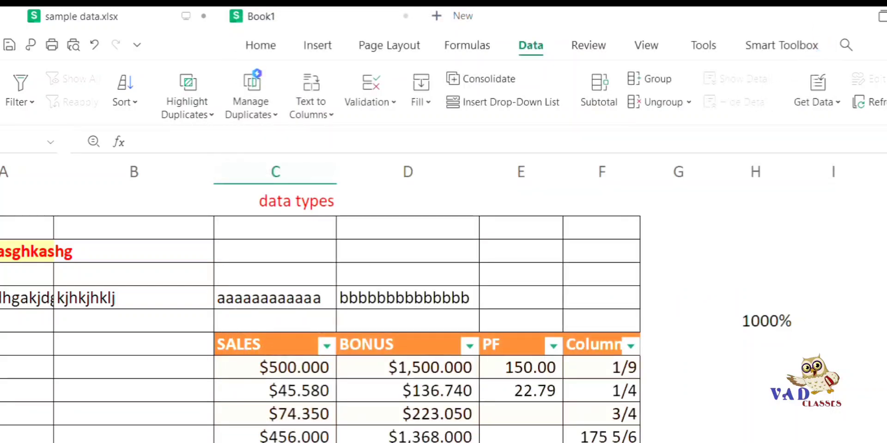
click(296, 200)
drag(295, 201, 300, 441)
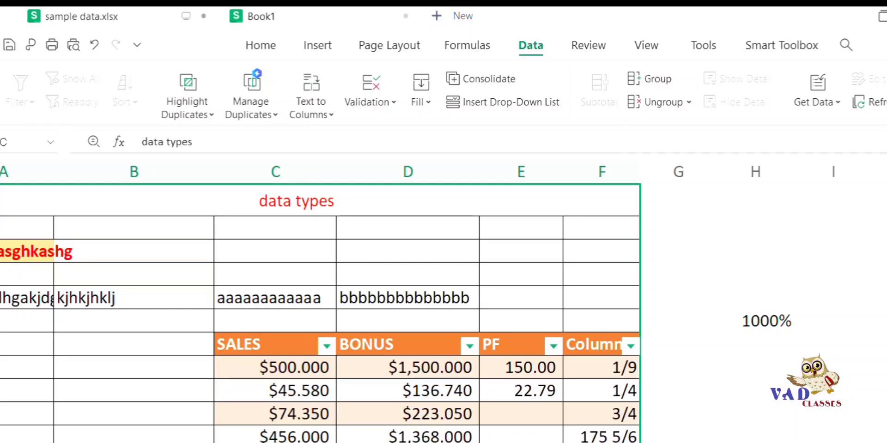
scroll(320, 315, down, 2)
scroll(319, 314, down, 1)
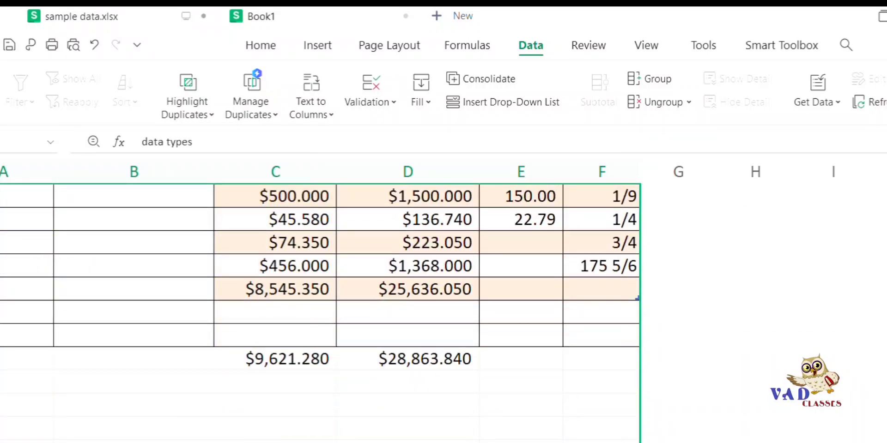
scroll(319, 314, down, 1)
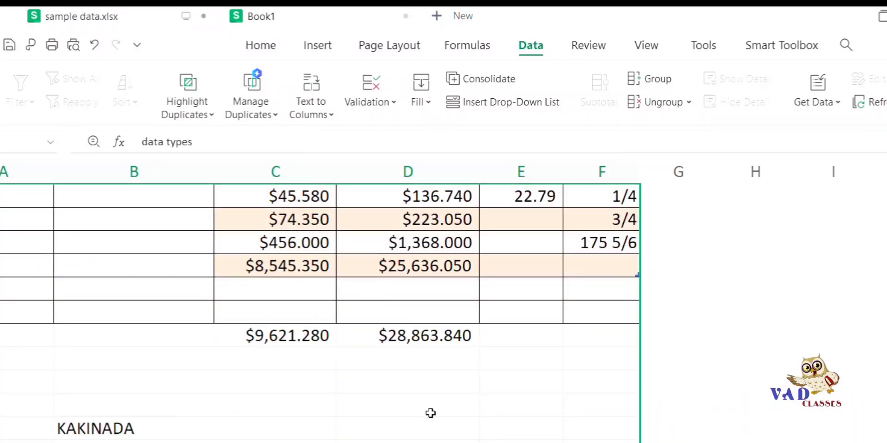
scroll(429, 412, down, 4)
scroll(430, 412, up, 12)
click(111, 243)
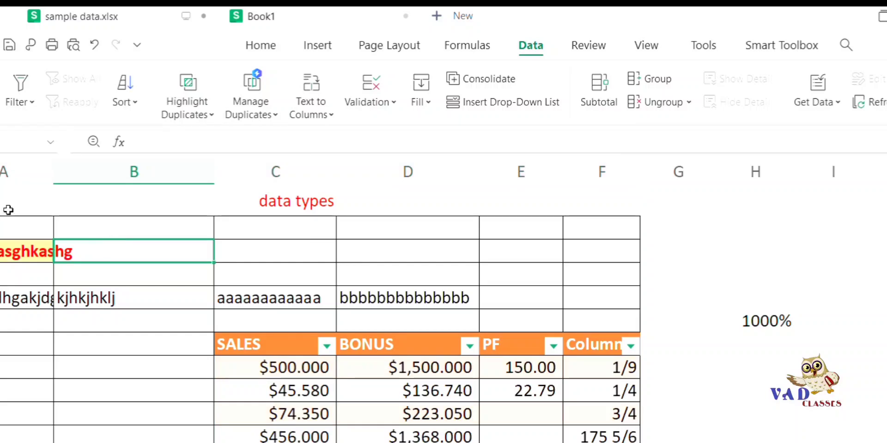
Step: Print only the selected block from the data types title through the row with $456.000 in SALES
drag(6, 211, 358, 433)
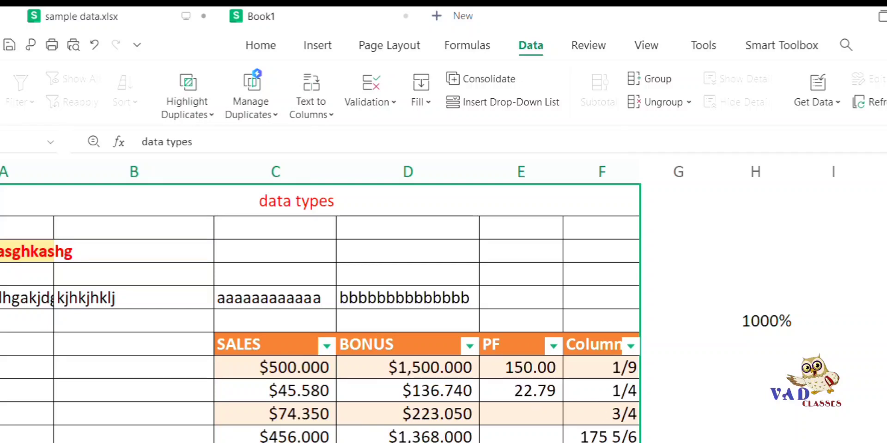
key(ctrl+p)
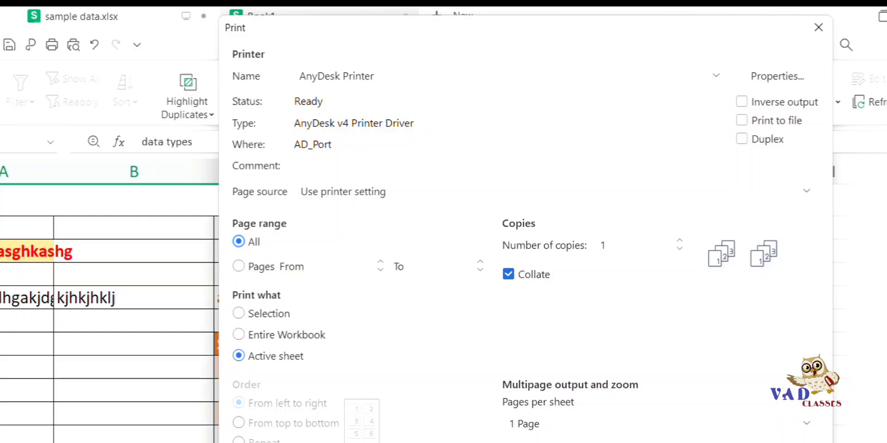
click(245, 315)
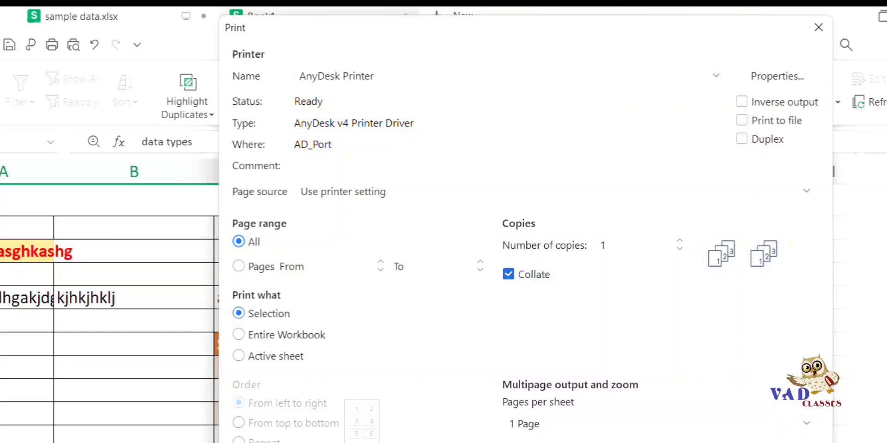
key(Return)
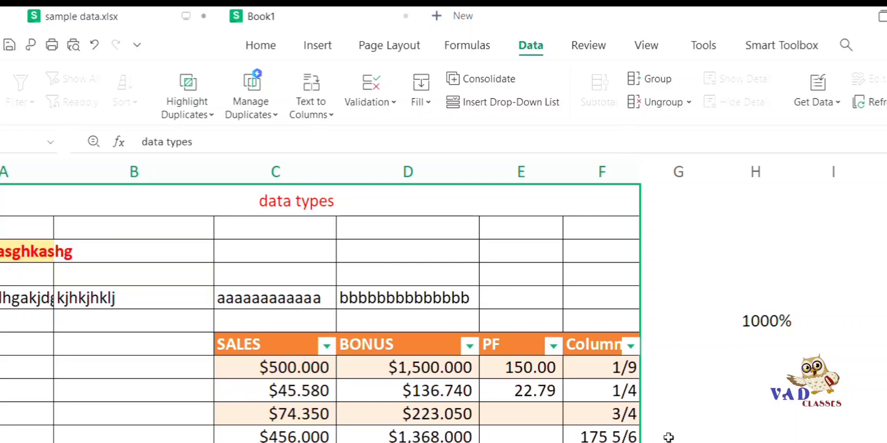
scroll(475, 376, down, 3)
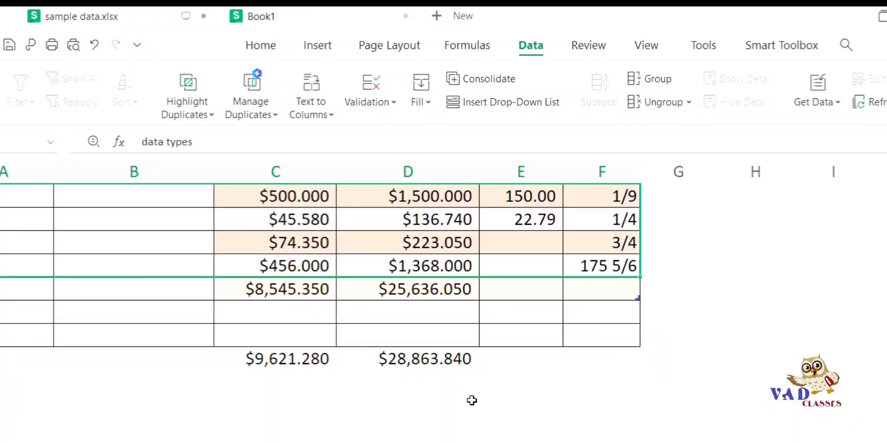
scroll(445, 398, up, 3)
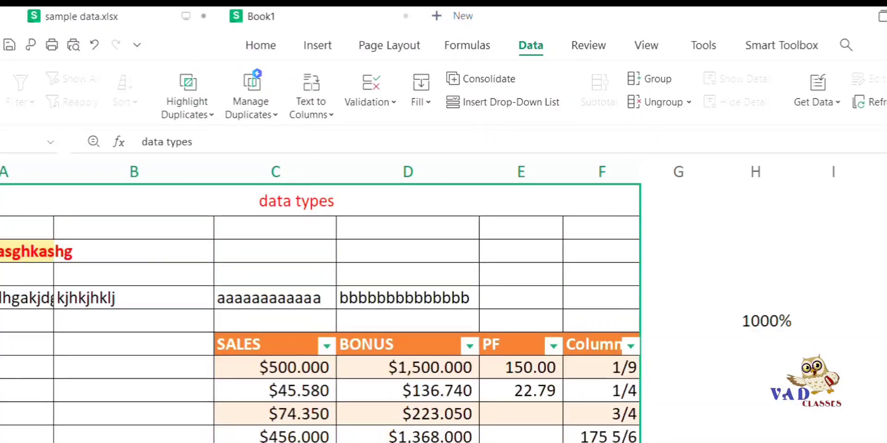
Step: Examine the file formats offered for saving a copy of the workbook, and leave the list without saving
click(877, 274)
click(280, 349)
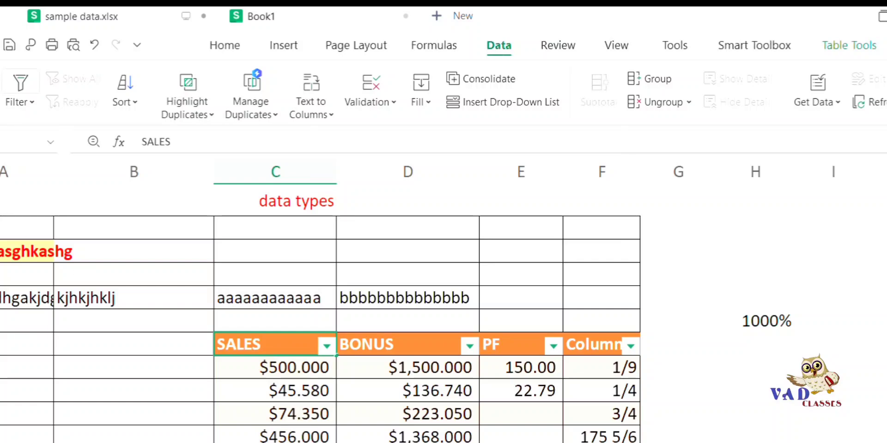
click(1, 45)
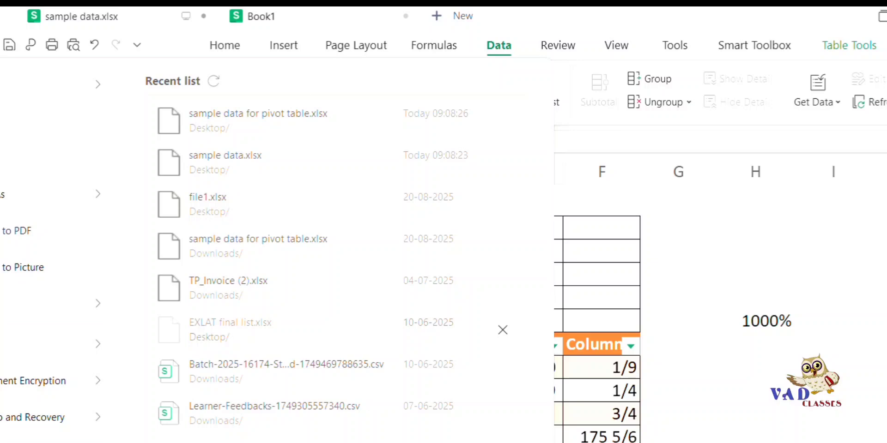
mouse_move(65, 200)
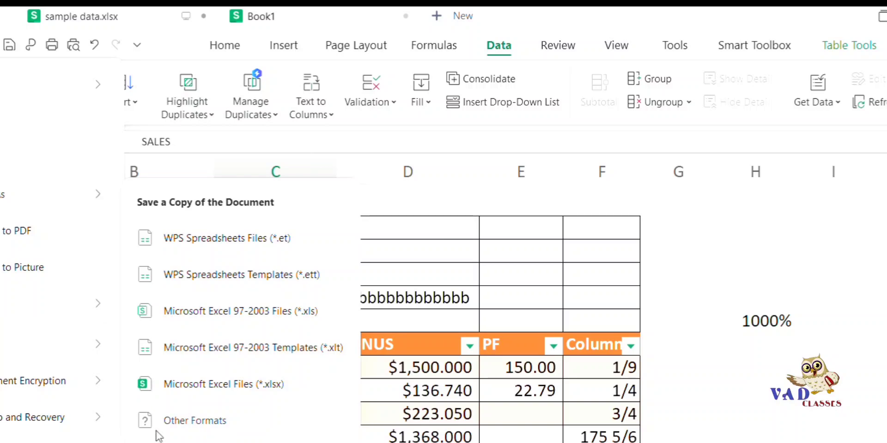
key(Escape)
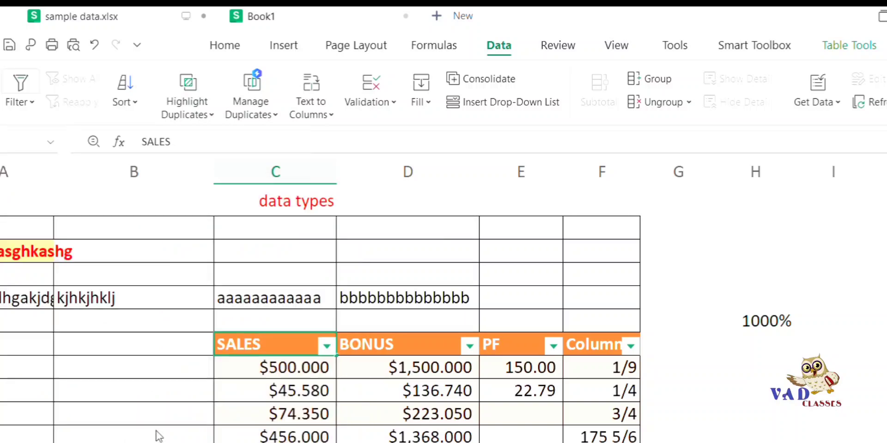
Step: Start saving the workbook under a new file type on the Desktop, choosing CSV UTF-8(Comma delimited)(*.csv)
key(F12)
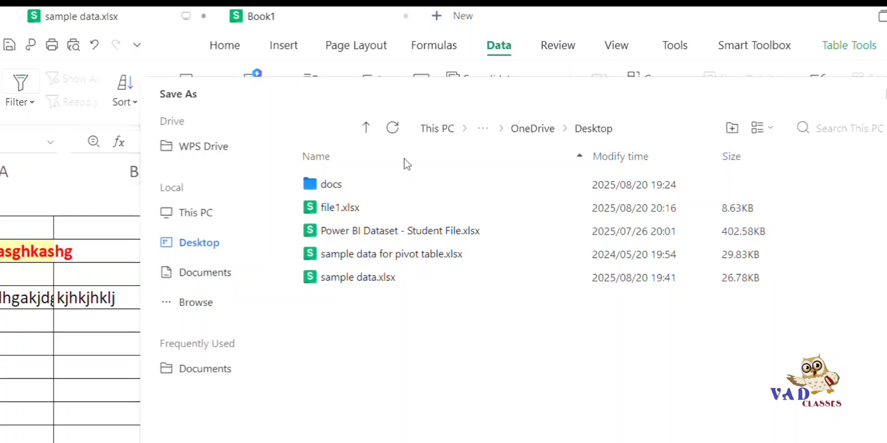
click(536, 441)
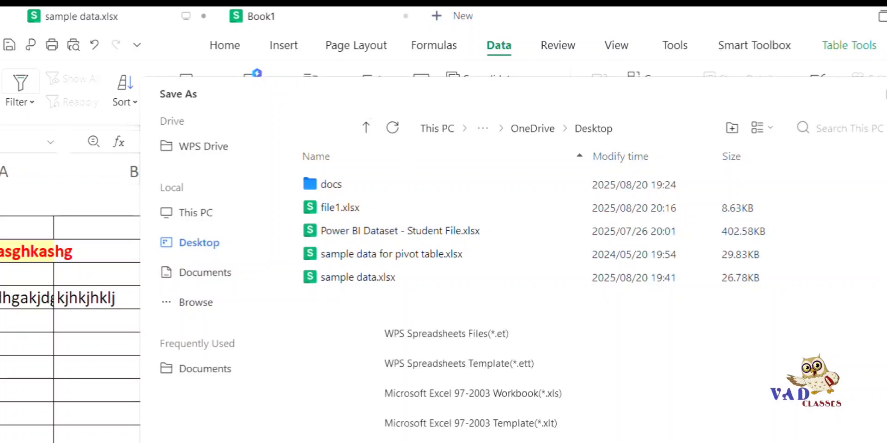
scroll(508, 392, down, 5)
scroll(461, 379, down, 5)
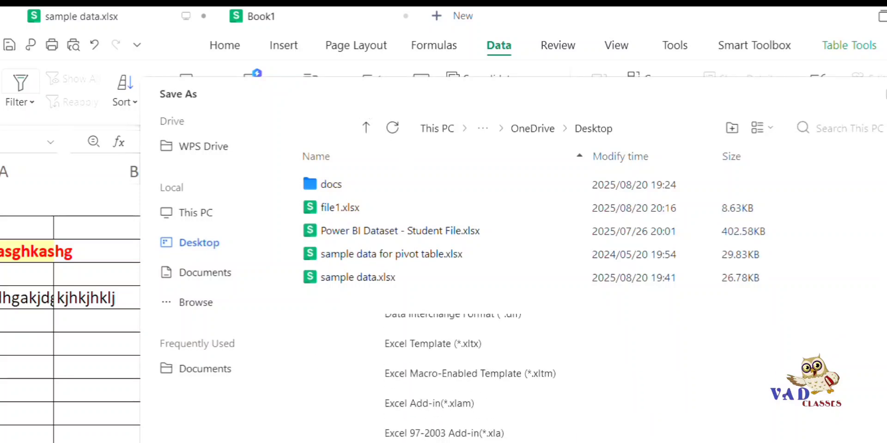
click(463, 430)
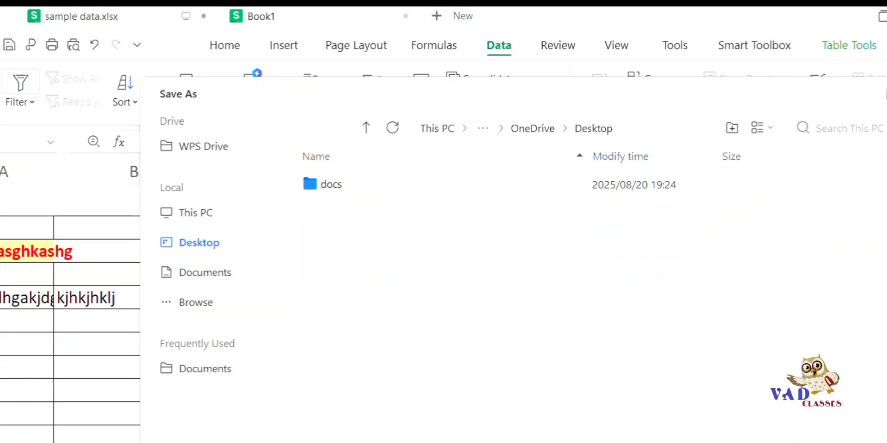
Step: Review the other available file types and export the workbook to the Desktop as the PDF file sample data.pdf
click(430, 442)
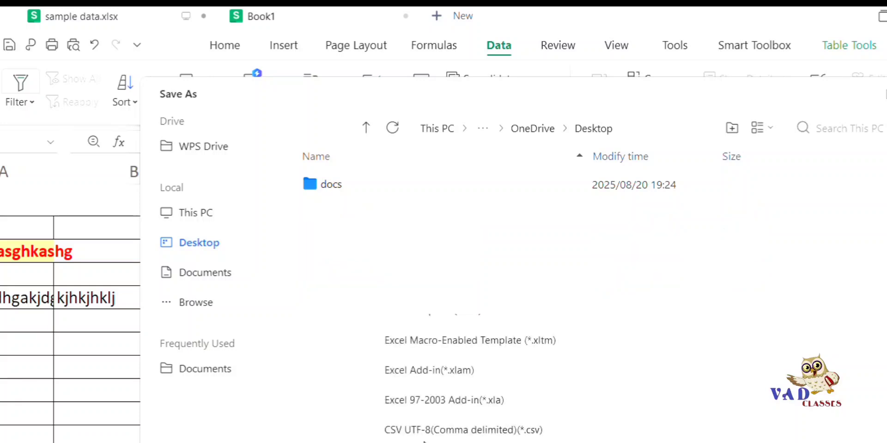
scroll(428, 441, up, 10)
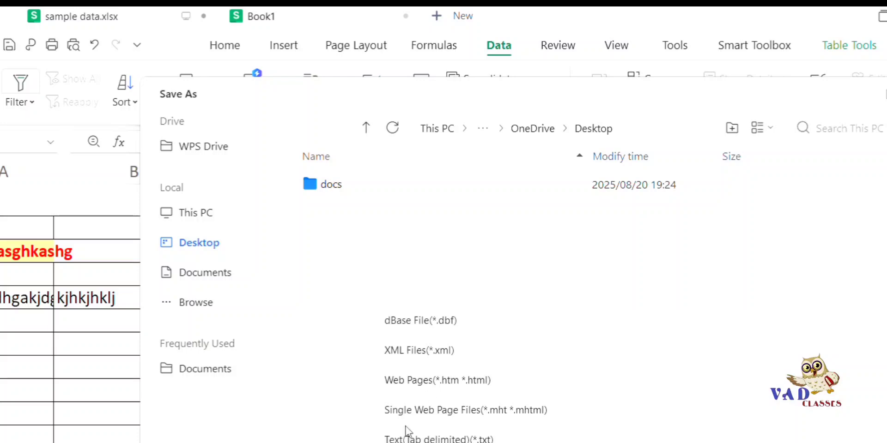
scroll(406, 428, up, 3)
scroll(463, 376, down, 10)
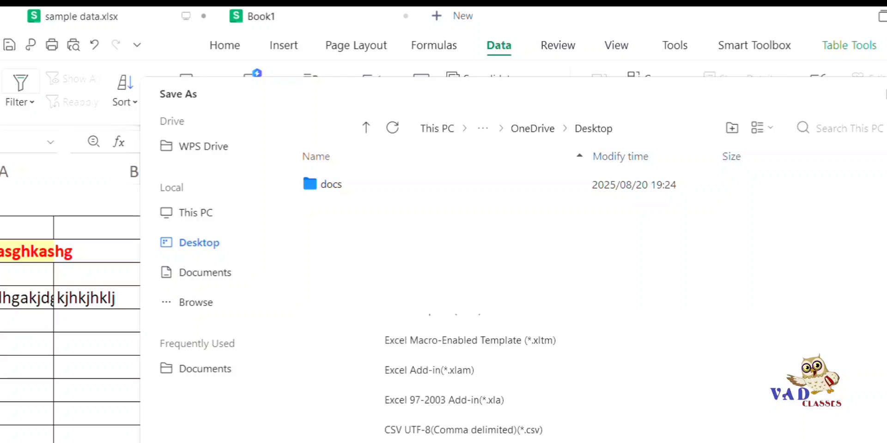
key(Escape)
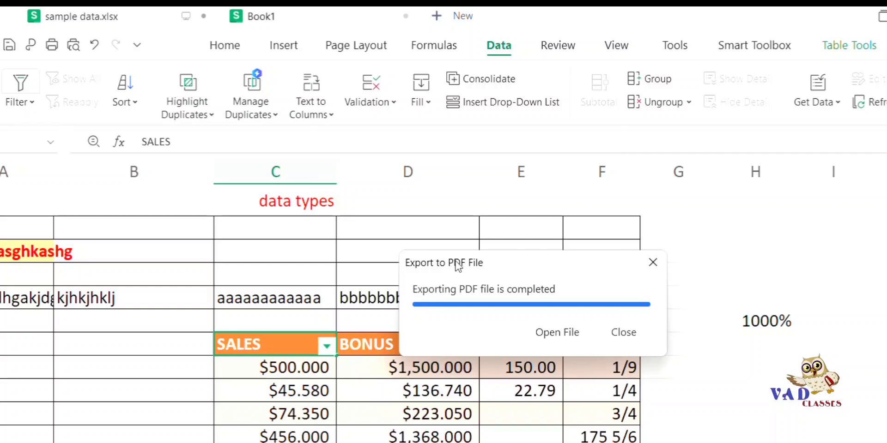
Step: Open the exported sample data.pdf, look through its pages of sales tables, and return to the sample data.xlsx workbook
click(551, 335)
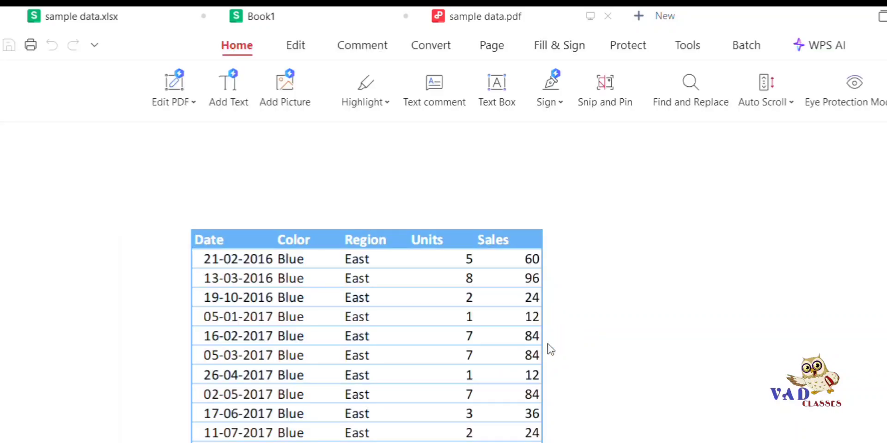
scroll(509, 357, down, 8)
scroll(502, 388, down, 10)
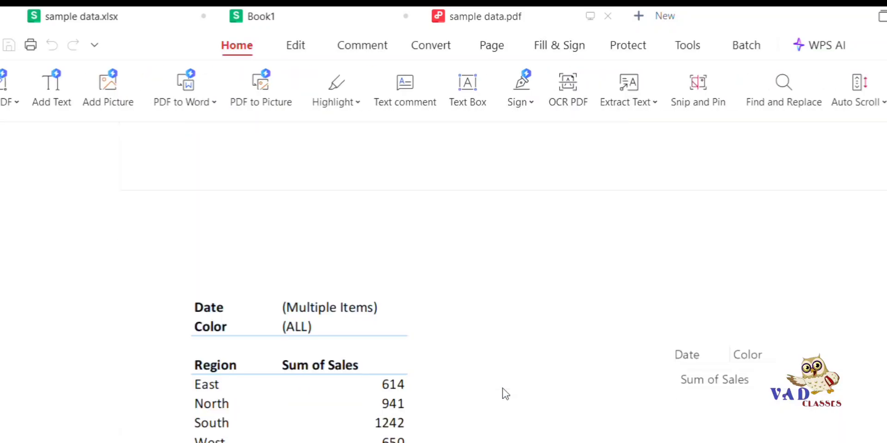
scroll(505, 390, down, 15)
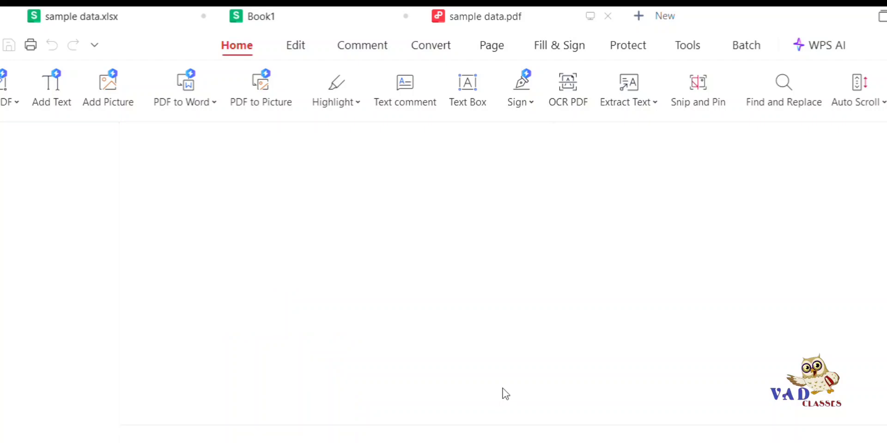
scroll(503, 386, down, 10)
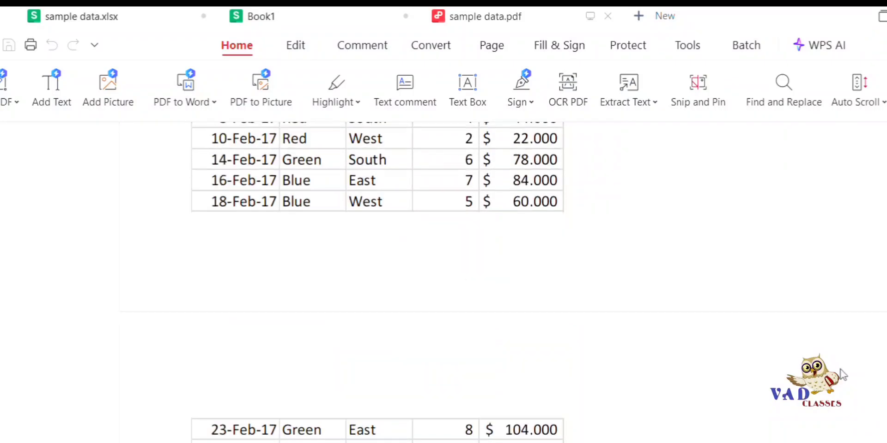
scroll(376, 203, down, 20)
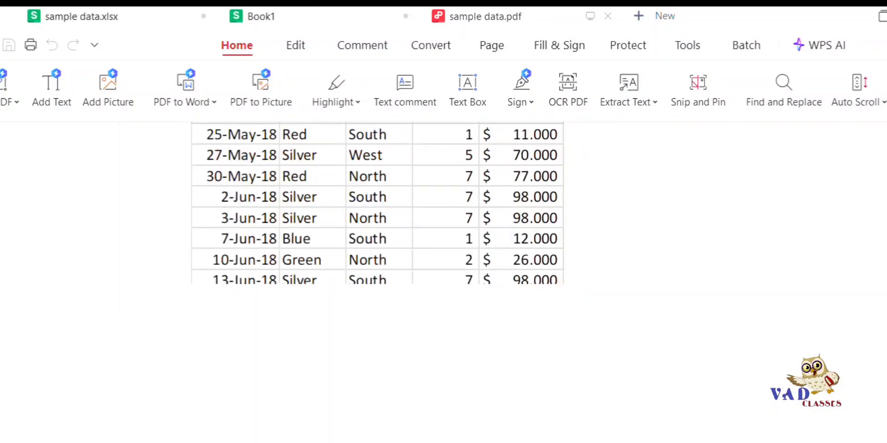
scroll(377, 283, down, 10)
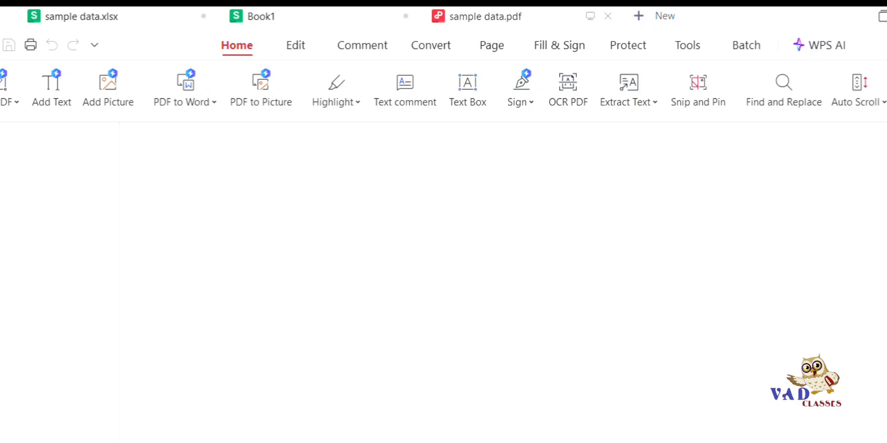
click(133, 21)
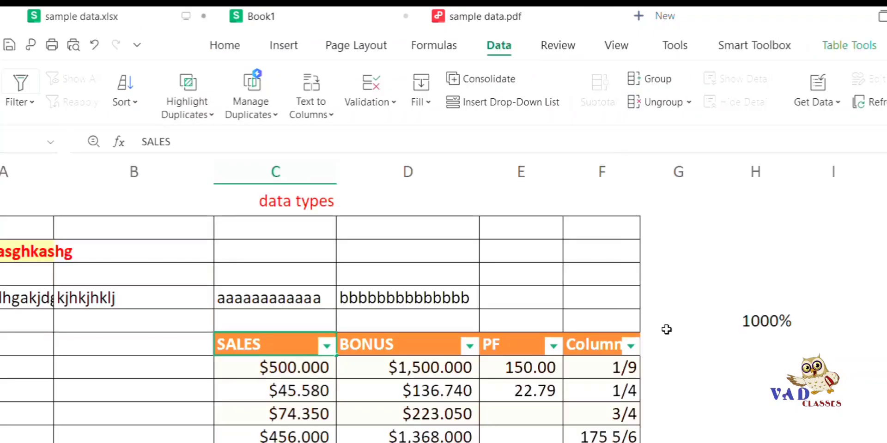